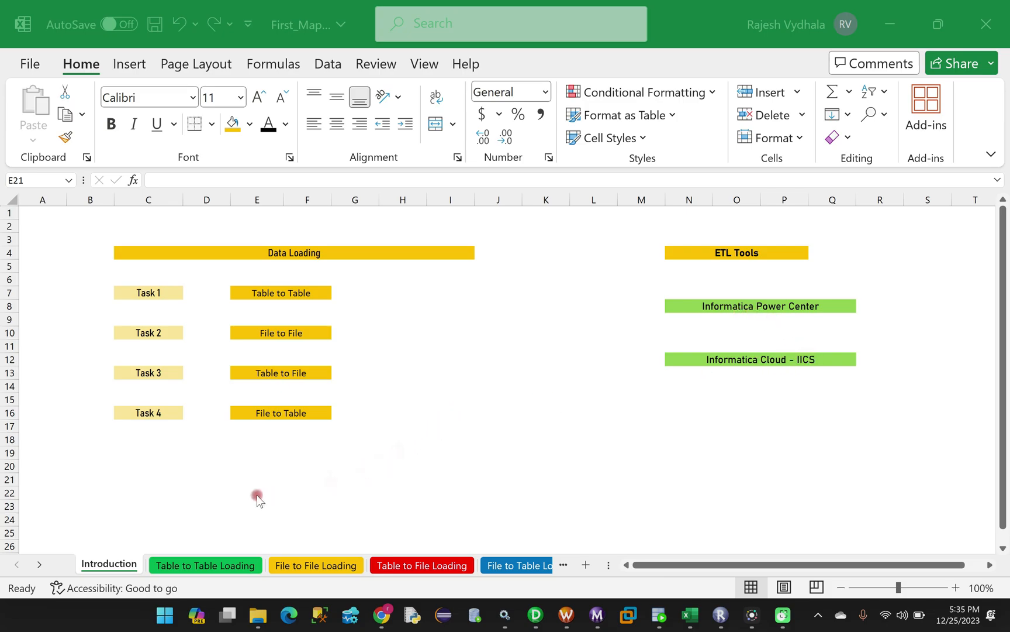
Switch to the Table to Table Loading sheet and highlight source Table A's heading and data rows
click(193, 566)
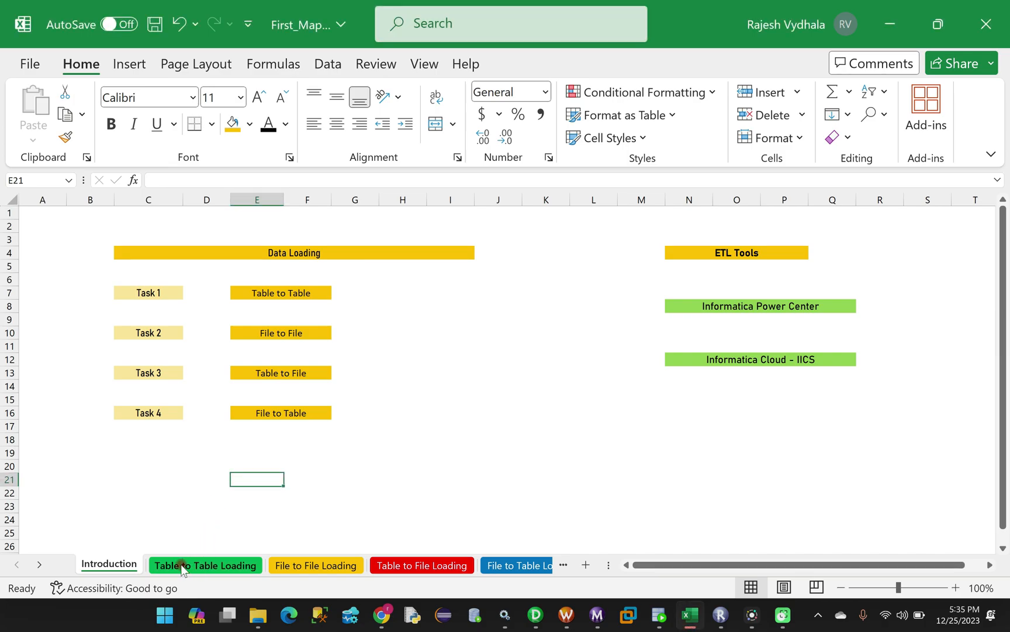
click(190, 566)
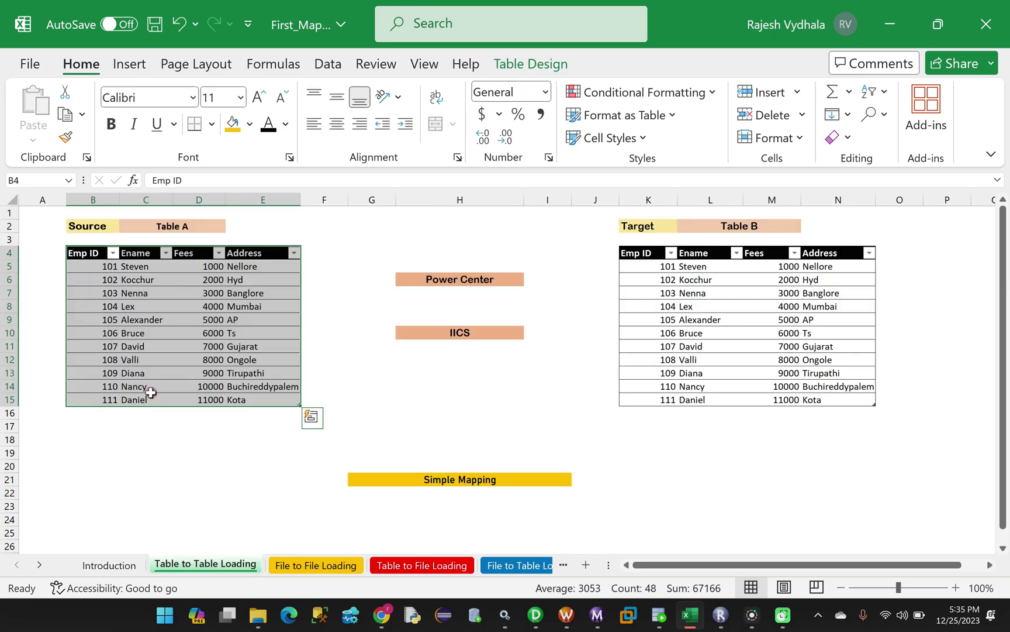
click(125, 277)
click(157, 228)
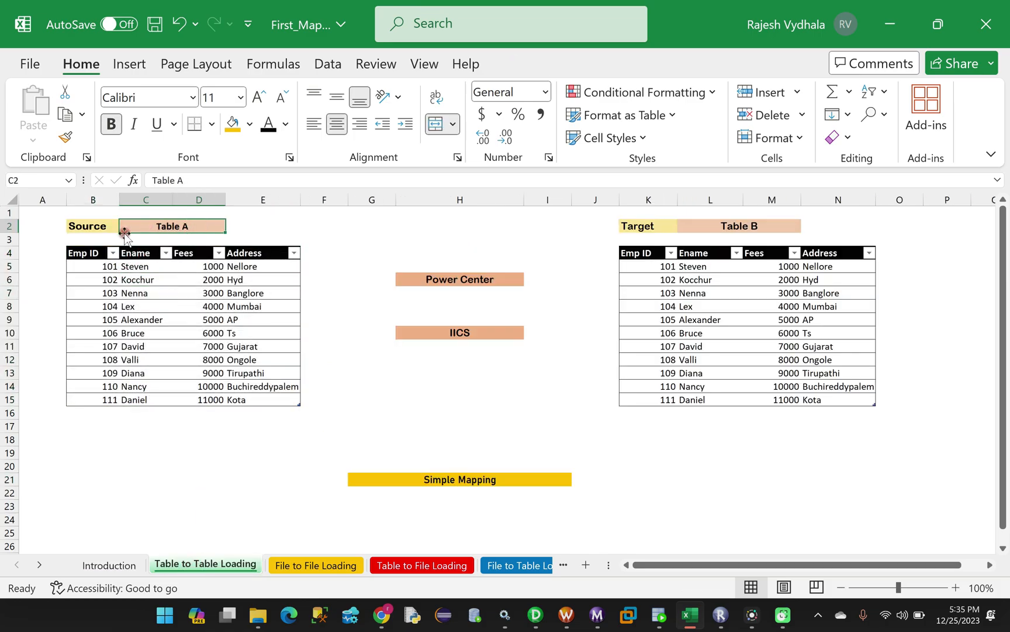
click(78, 229)
drag(83, 268, 276, 401)
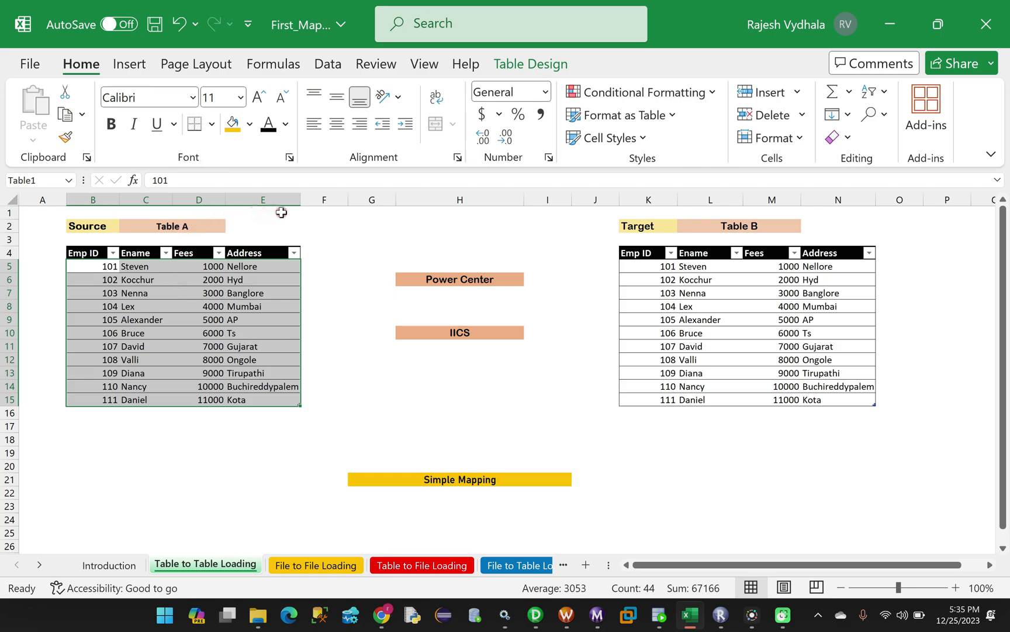
Point out the Table B heading, then the Power Center and IICS labels
click(728, 225)
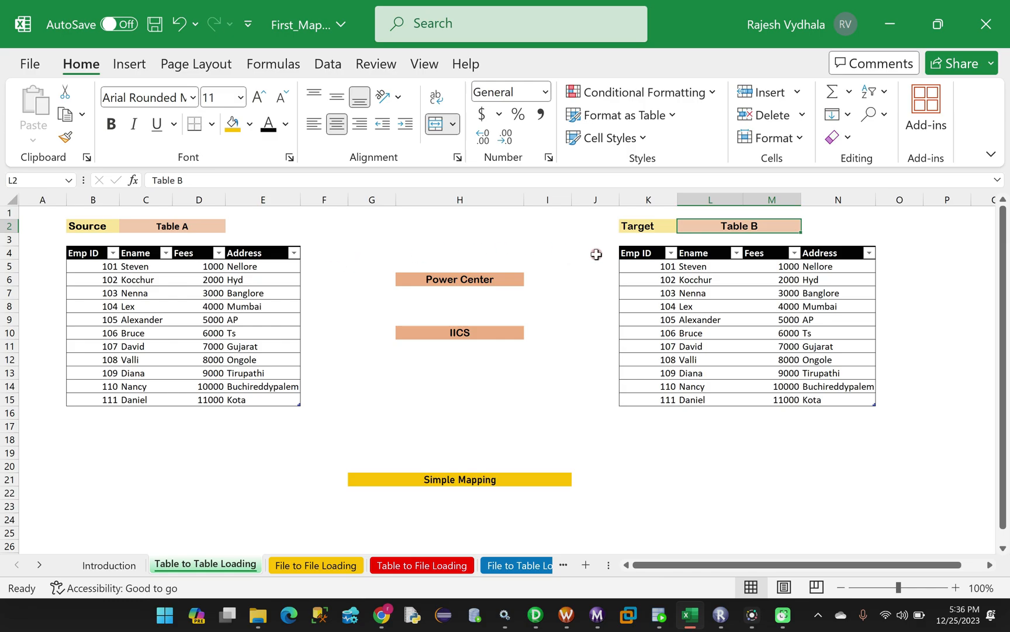
click(441, 280)
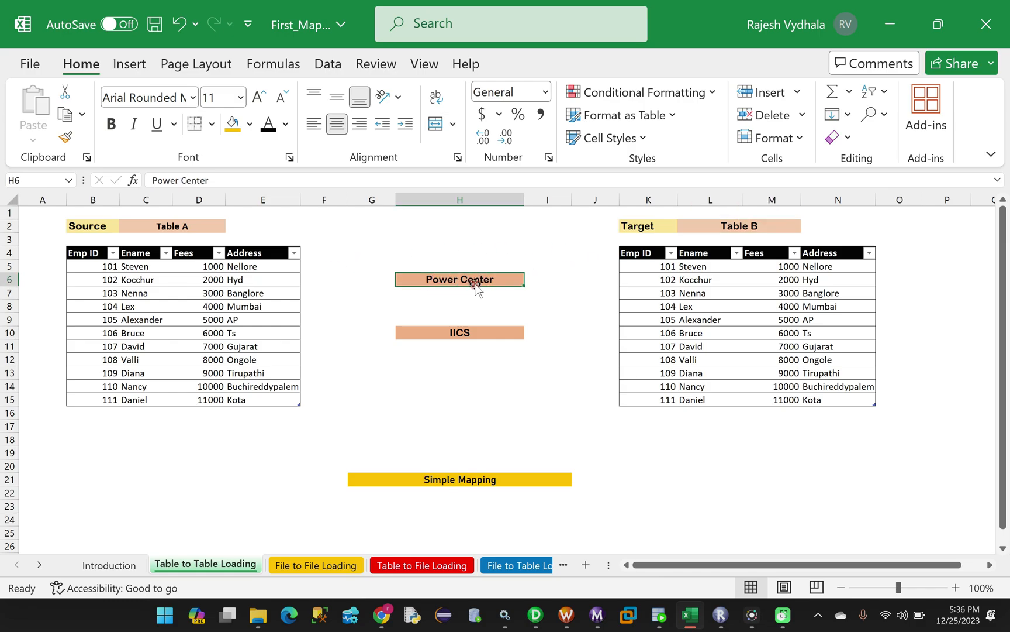
click(456, 337)
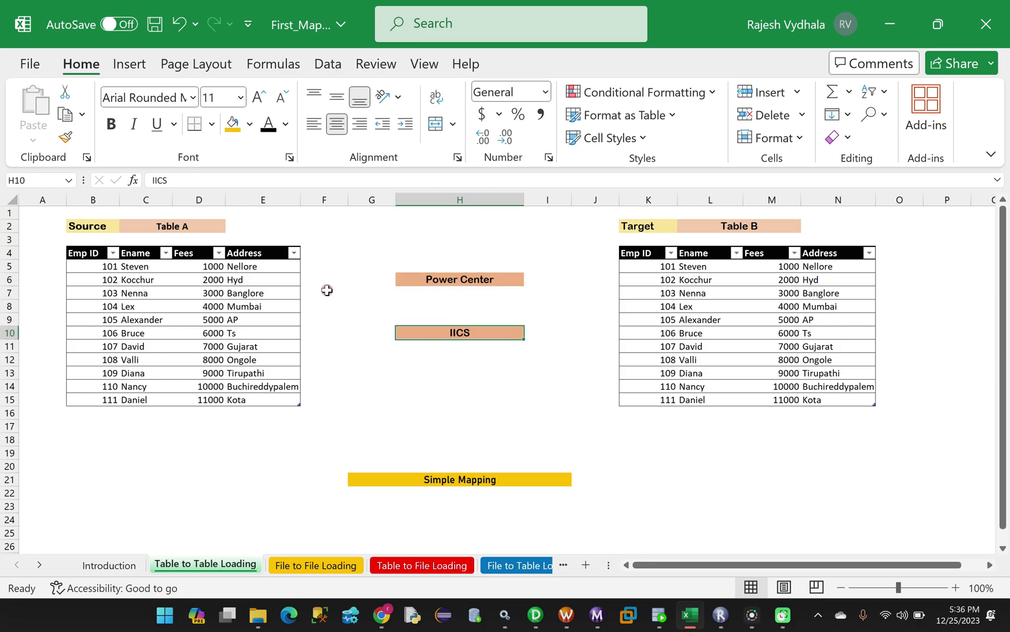
click(473, 283)
click(467, 334)
click(462, 283)
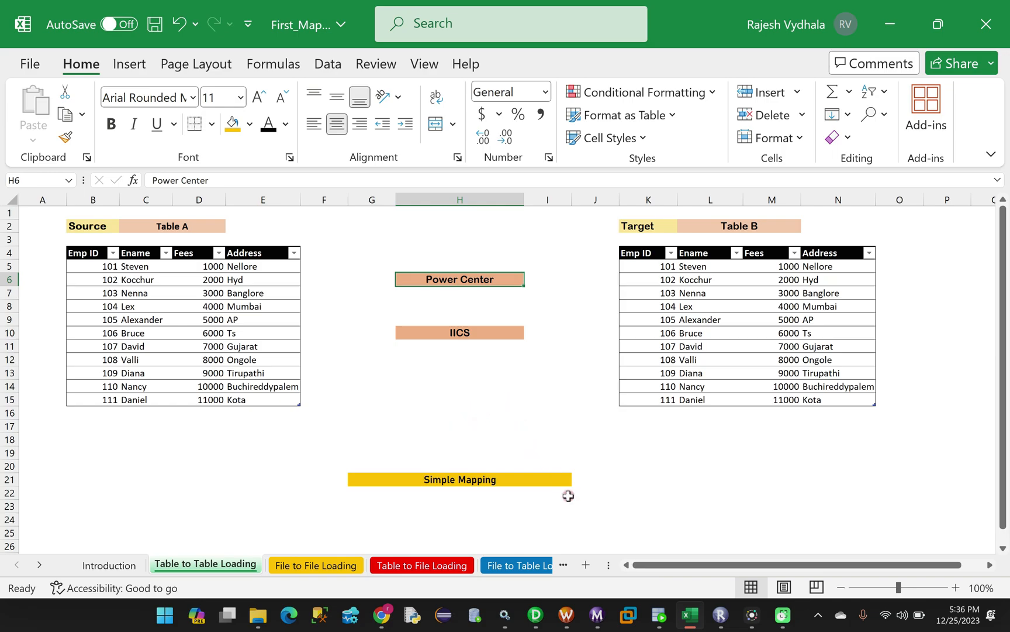
Cancel the Import Tables dialog and review the 11-row SELECT * FROM A result in SQL Developer
click(539, 618)
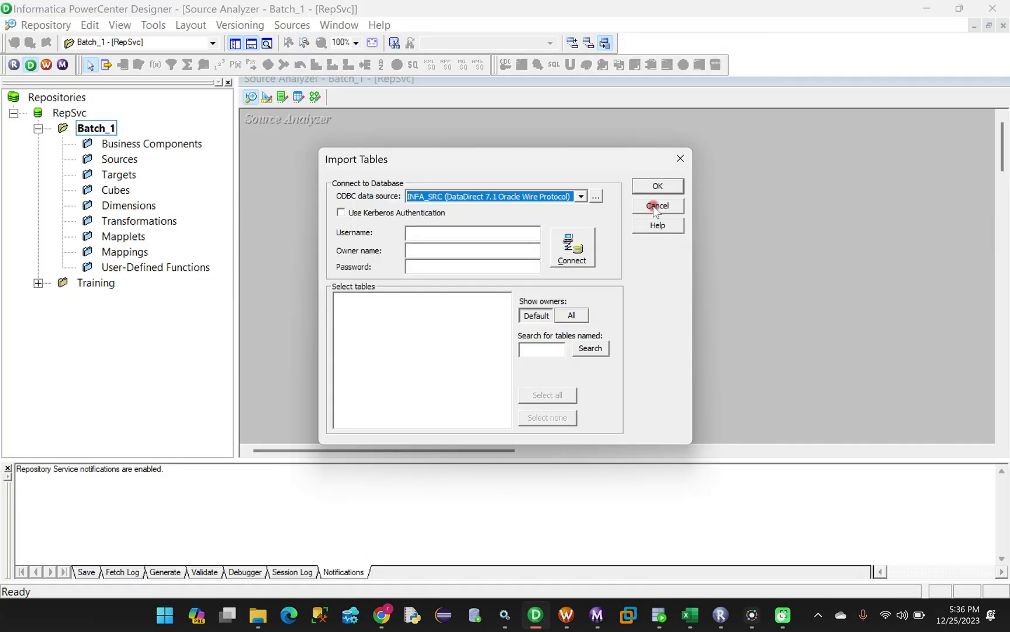
click(682, 159)
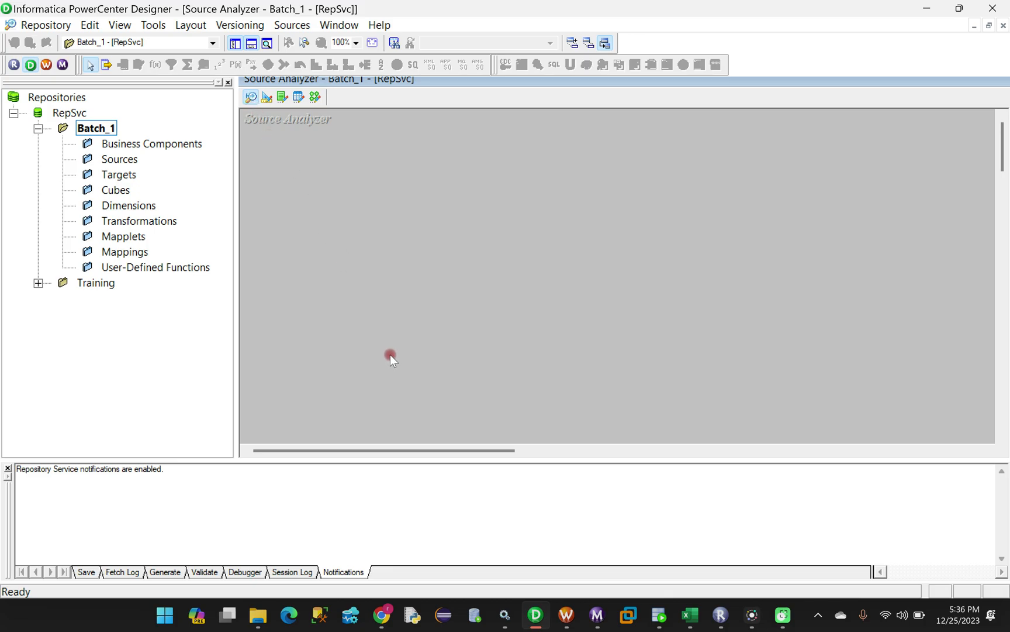
click(659, 614)
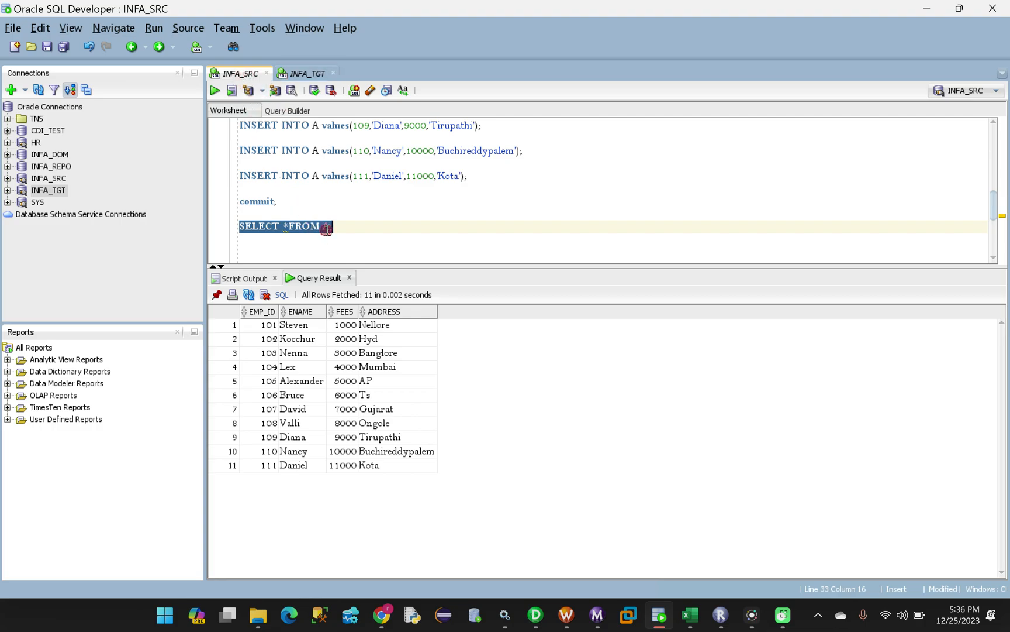
click(326, 229)
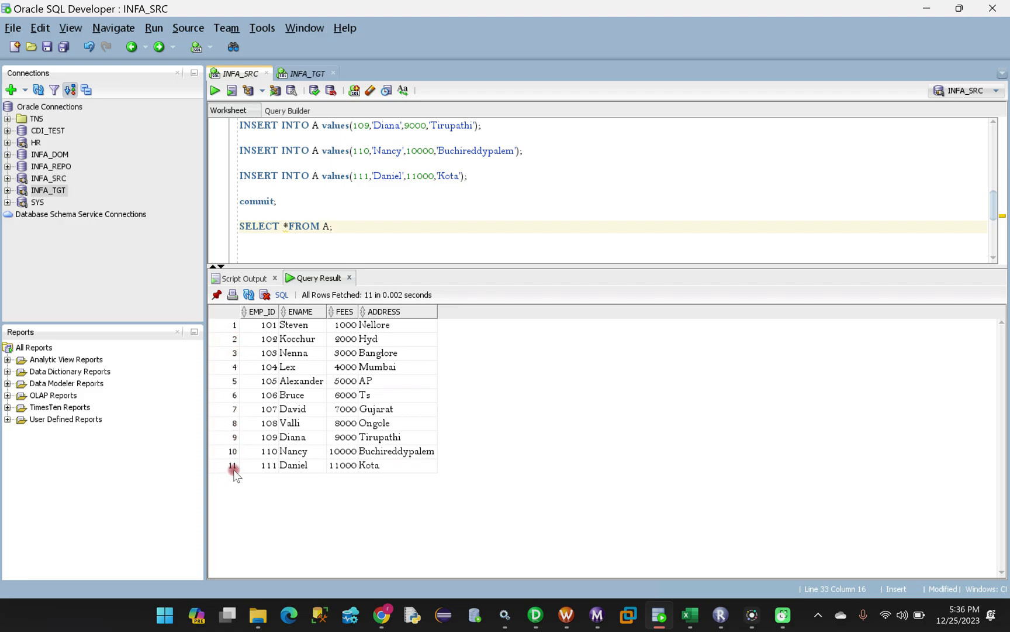
drag(337, 227, 323, 226)
click(535, 614)
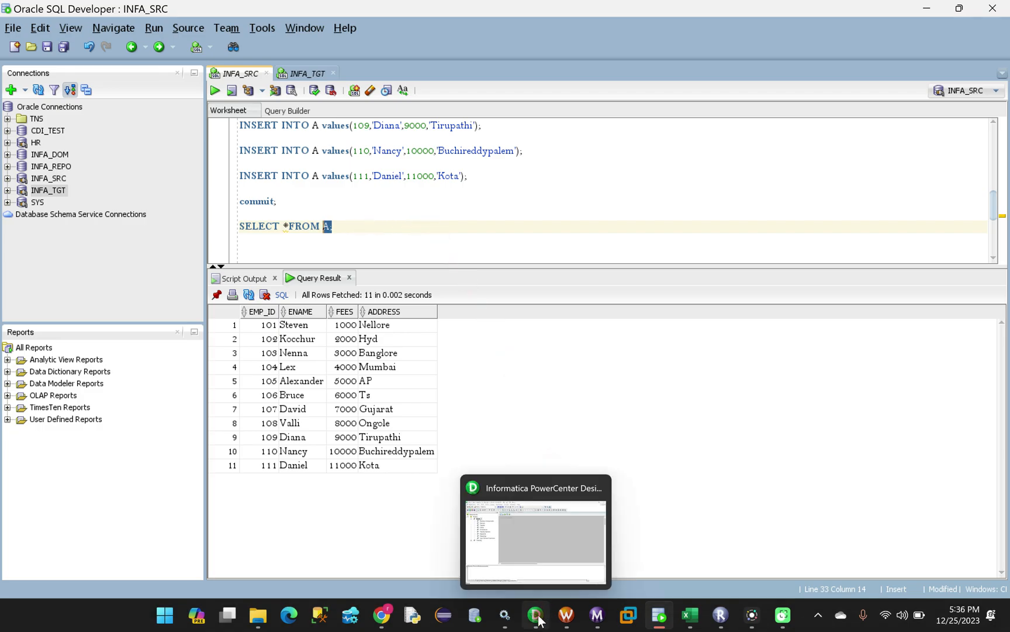
Cycle through the Target Designer, Transformation Developer, Mapplet Designer and Mapping Designer, ending in the Source Analyzer
click(299, 195)
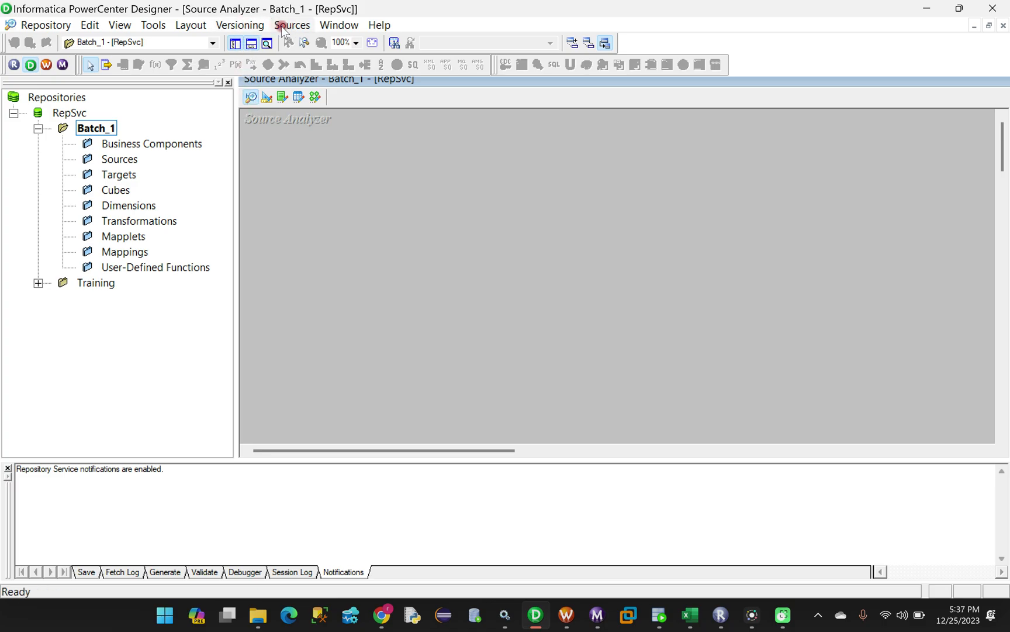
click(261, 196)
click(267, 98)
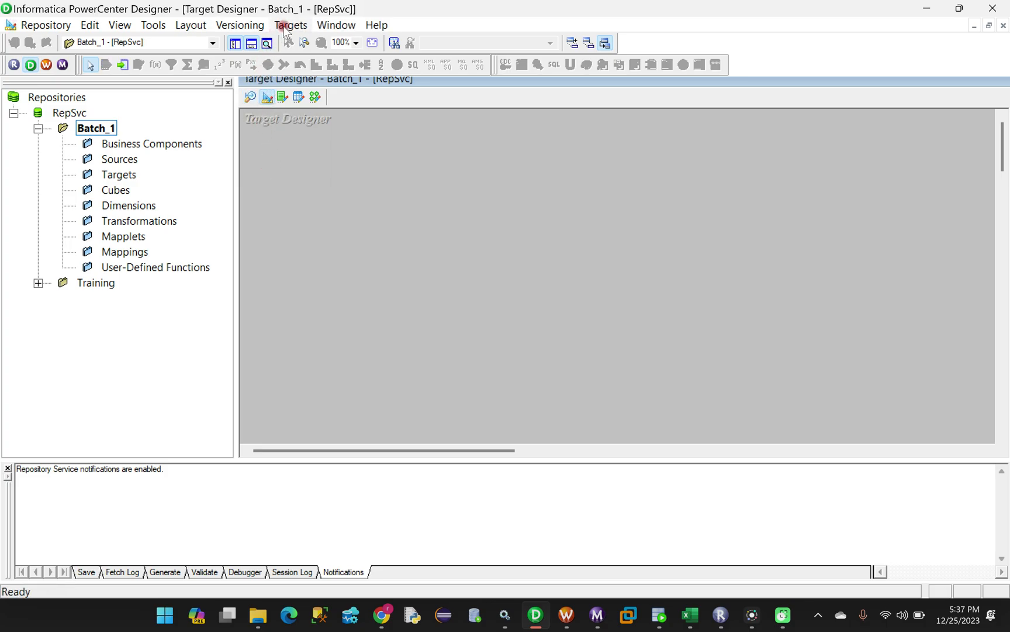
click(283, 98)
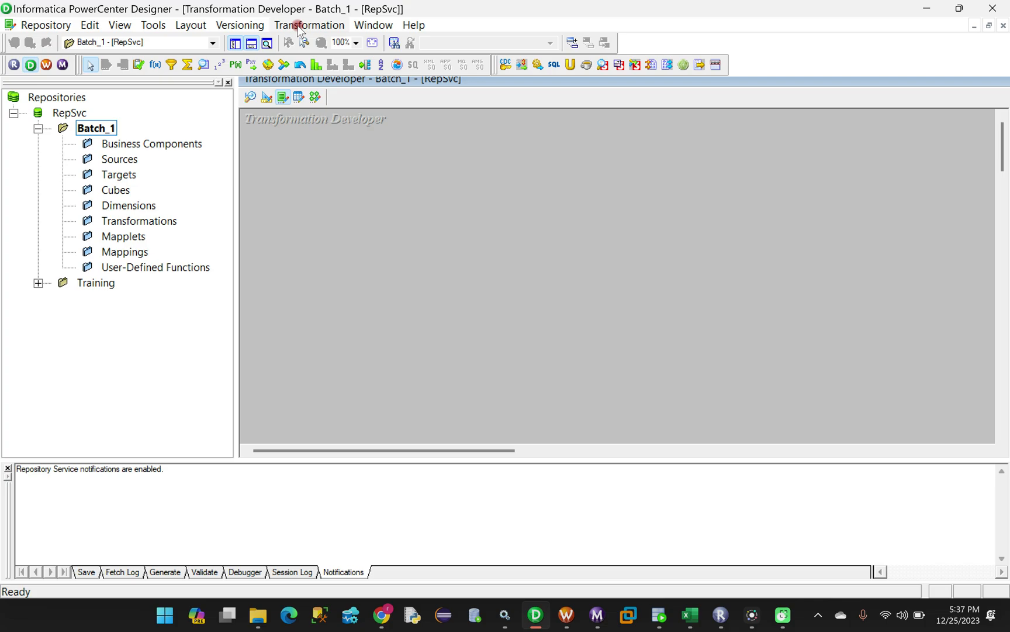
click(299, 99)
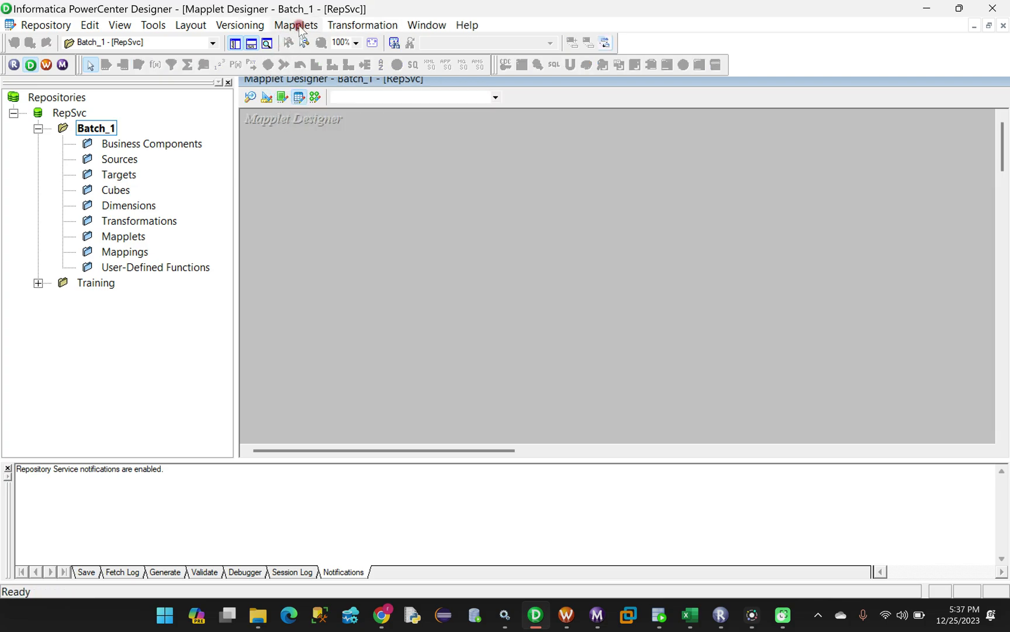
click(315, 98)
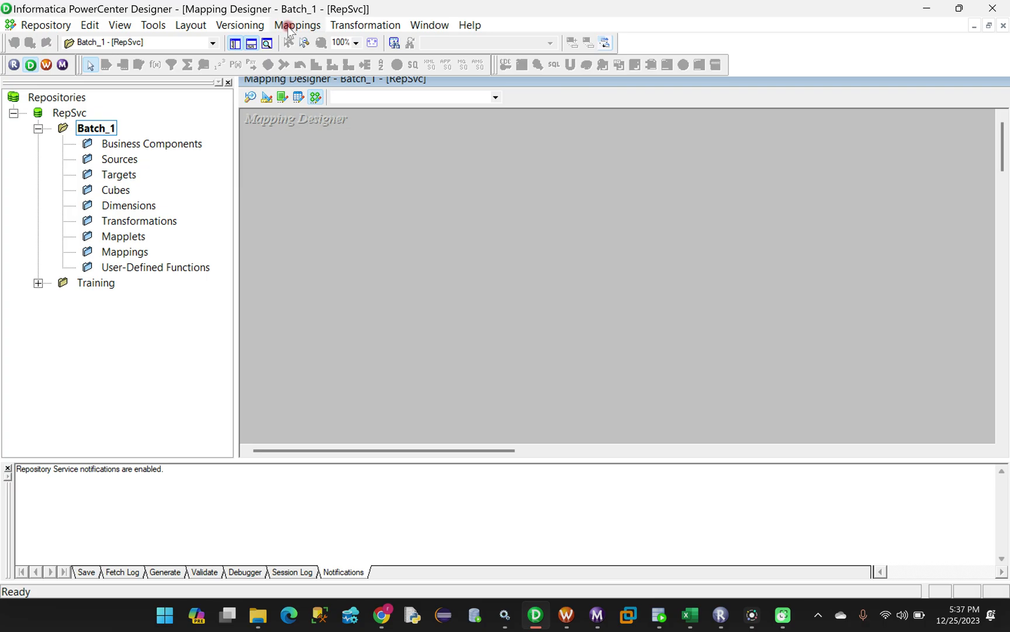
click(249, 98)
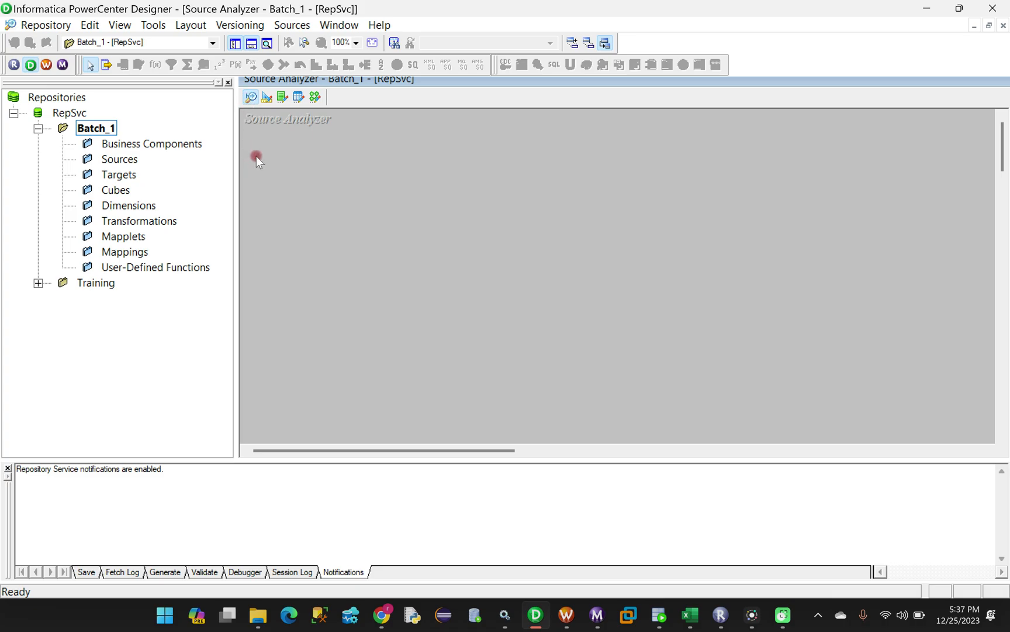
Start Sources > Import from Database with INFA_SRC as the ODBC data source
click(291, 25)
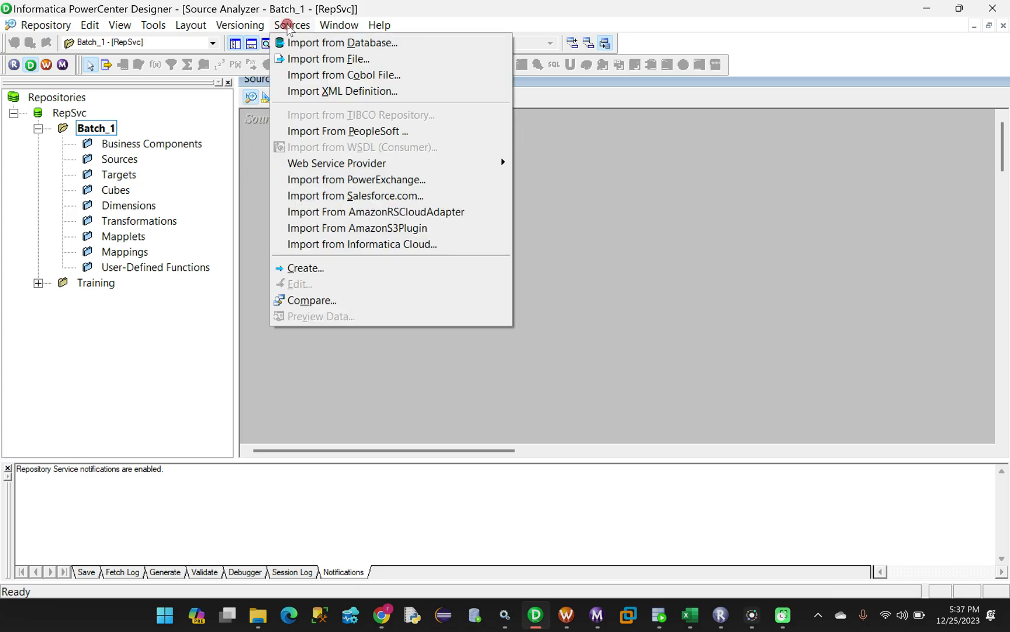
click(323, 44)
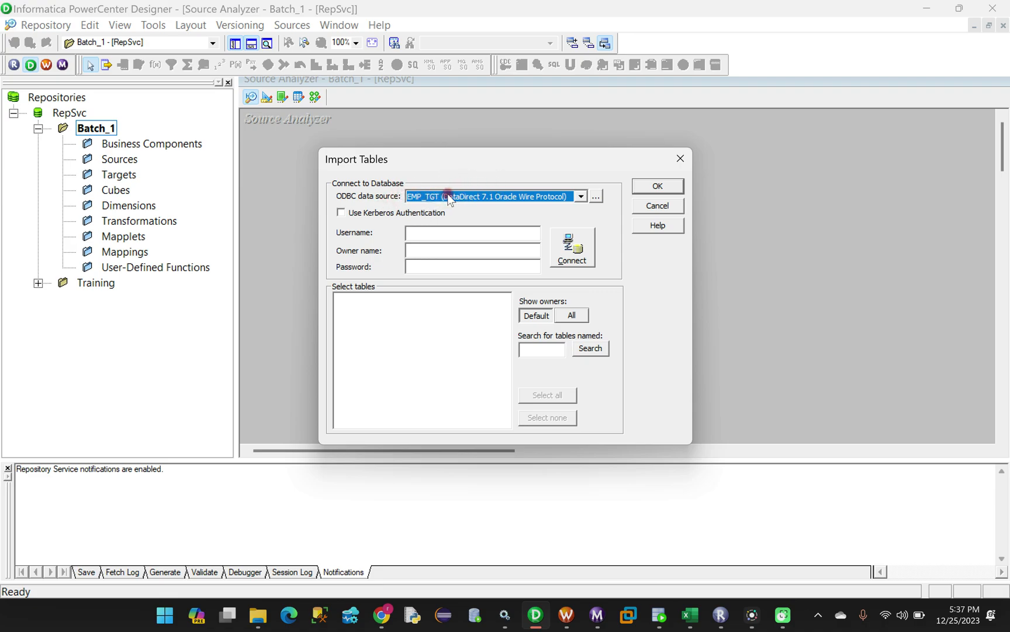
click(582, 196)
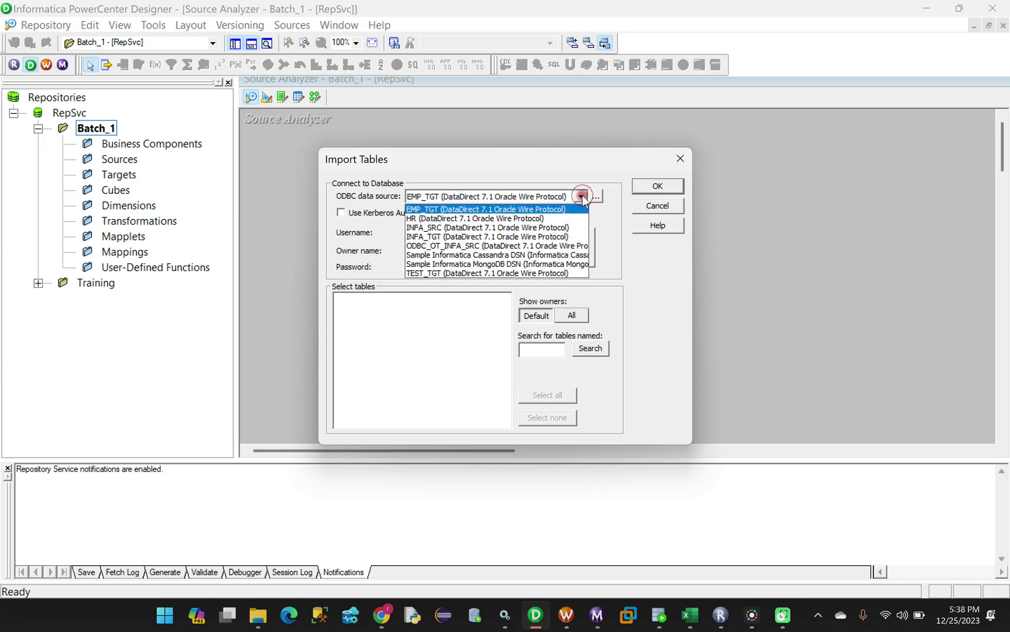
click(421, 228)
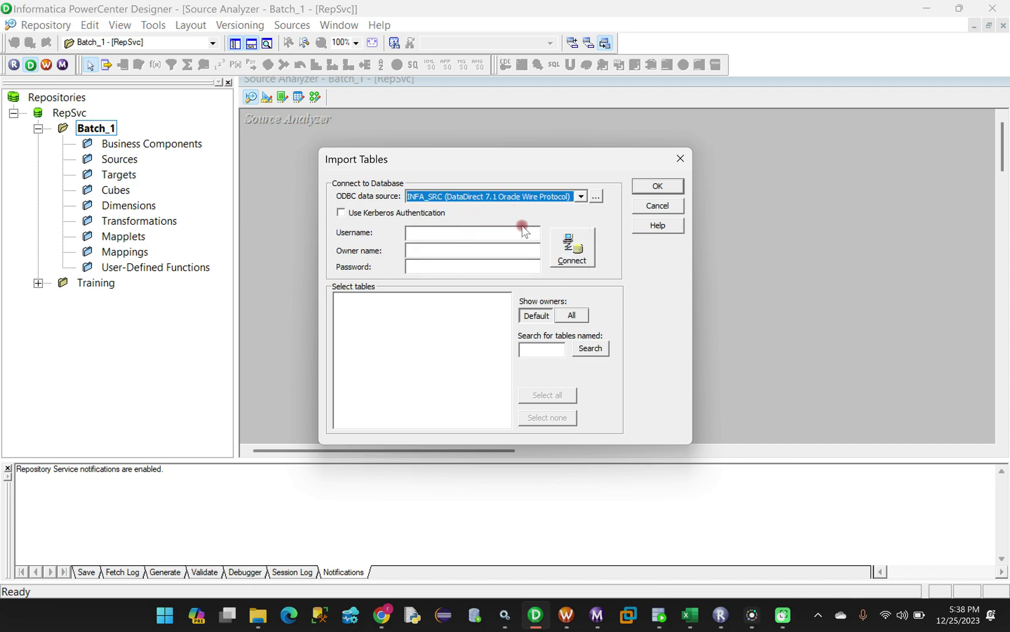
click(659, 614)
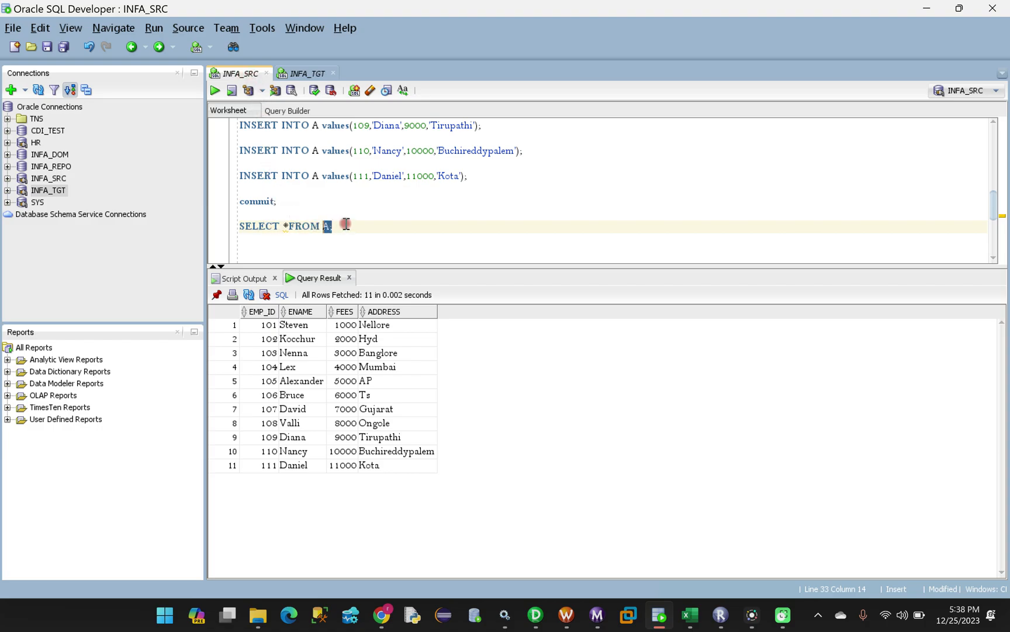
click(533, 617)
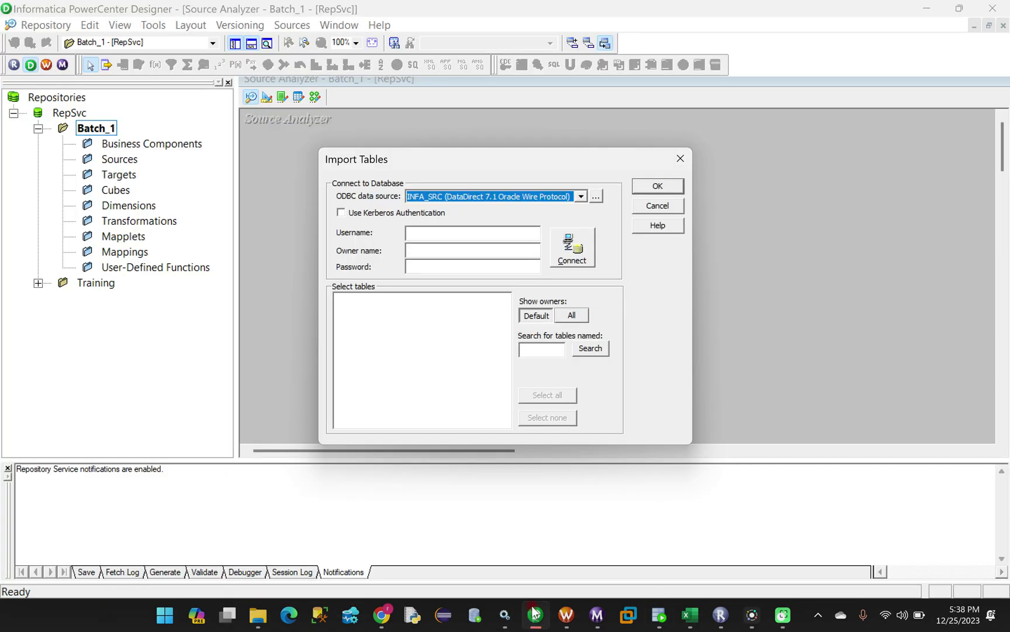
click(424, 233)
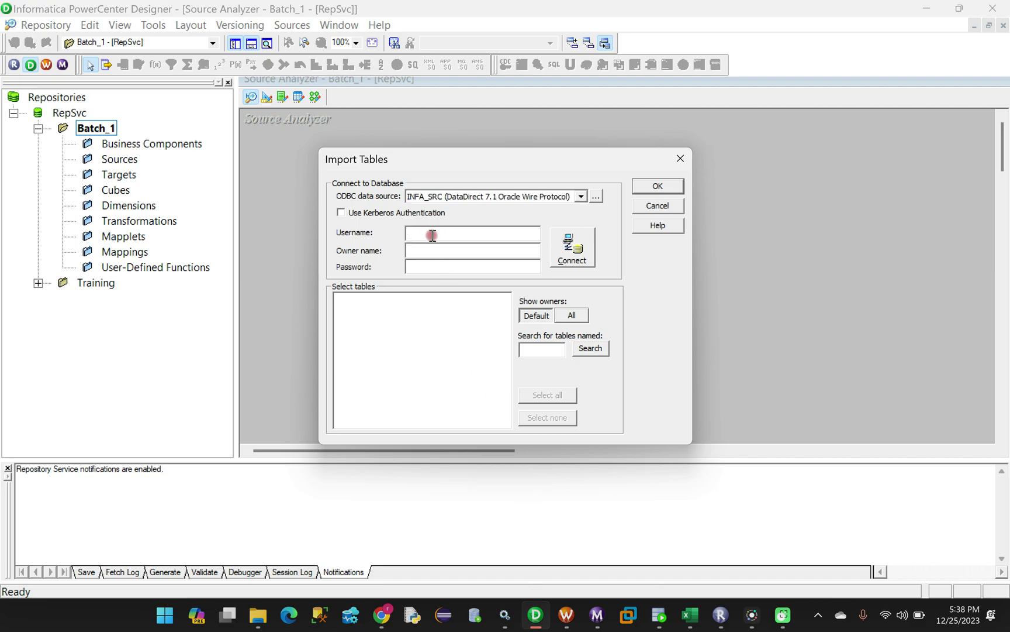
Enter the database username and password and connect to INFA_SRC
key(Caps_Lock)
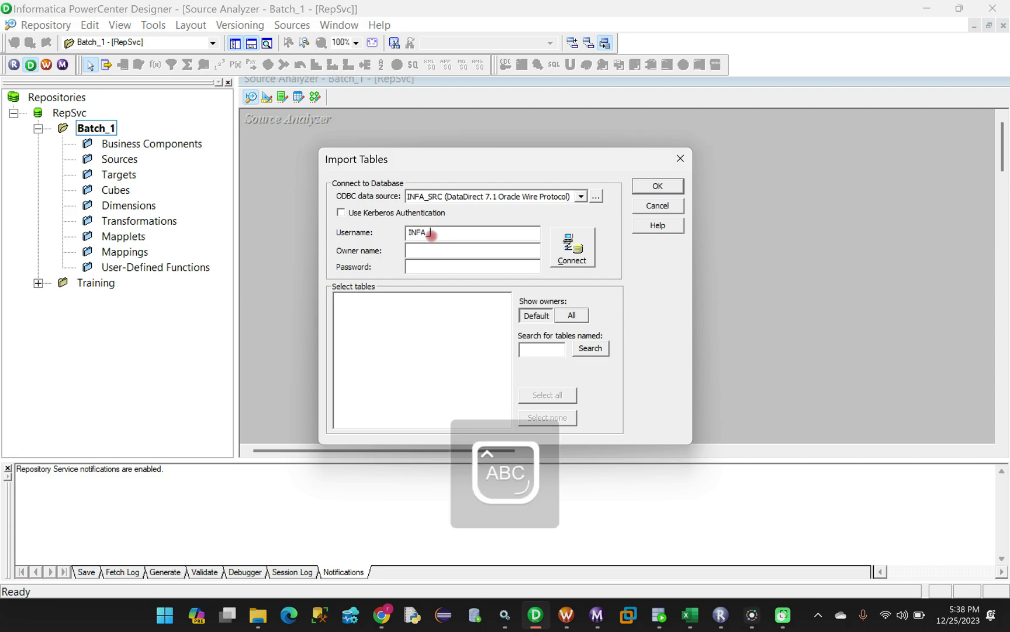
click(432, 271)
key(Caps_Lock)
text(INFA_SRC)
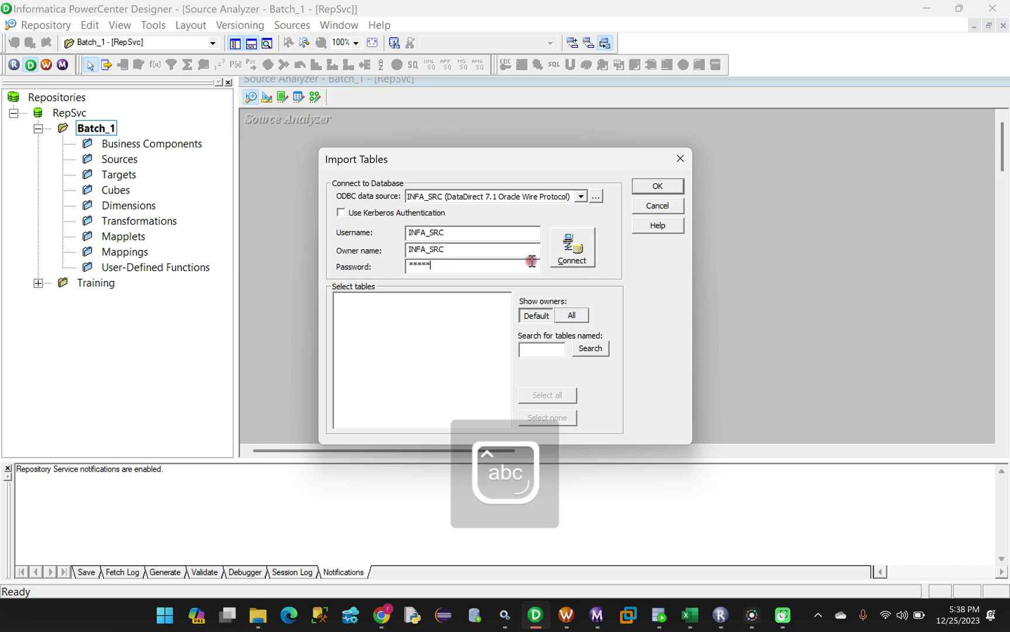
click(571, 246)
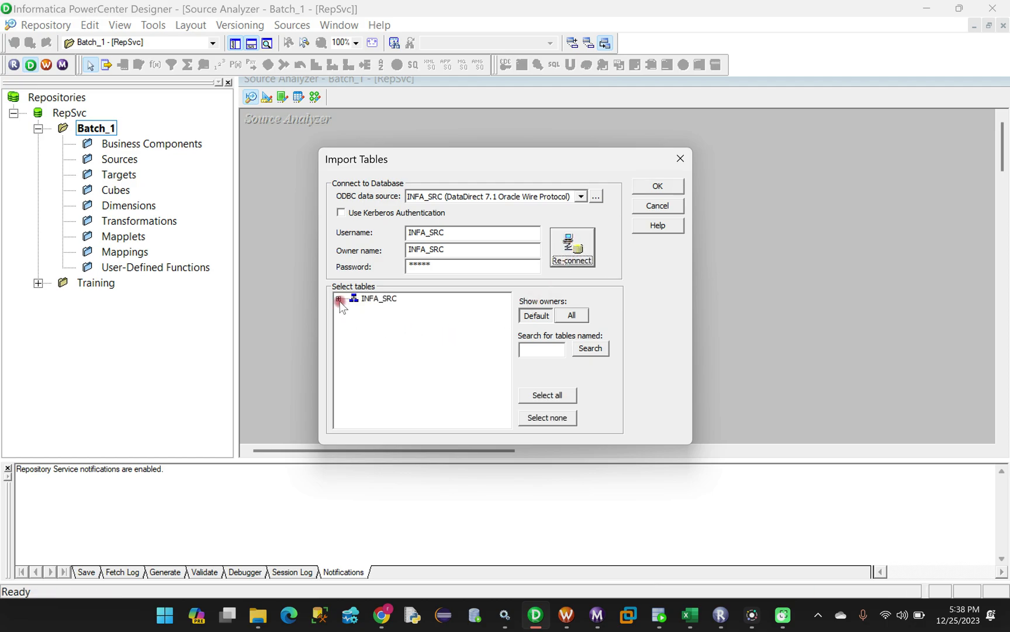
Import table A from INFA_SRC's TABLES folder as a source definition
click(338, 298)
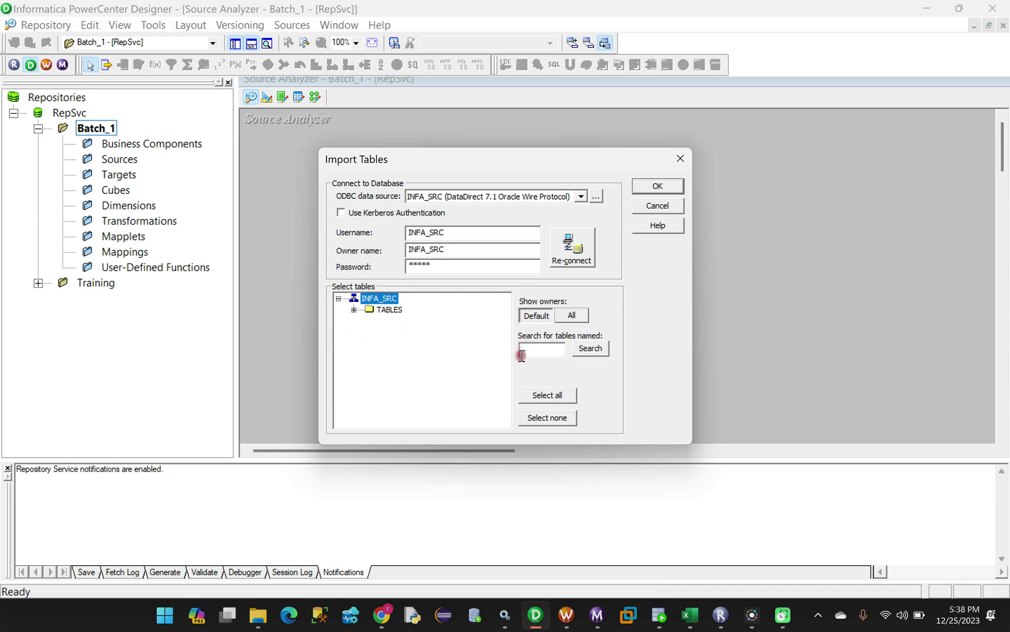
click(353, 309)
click(394, 322)
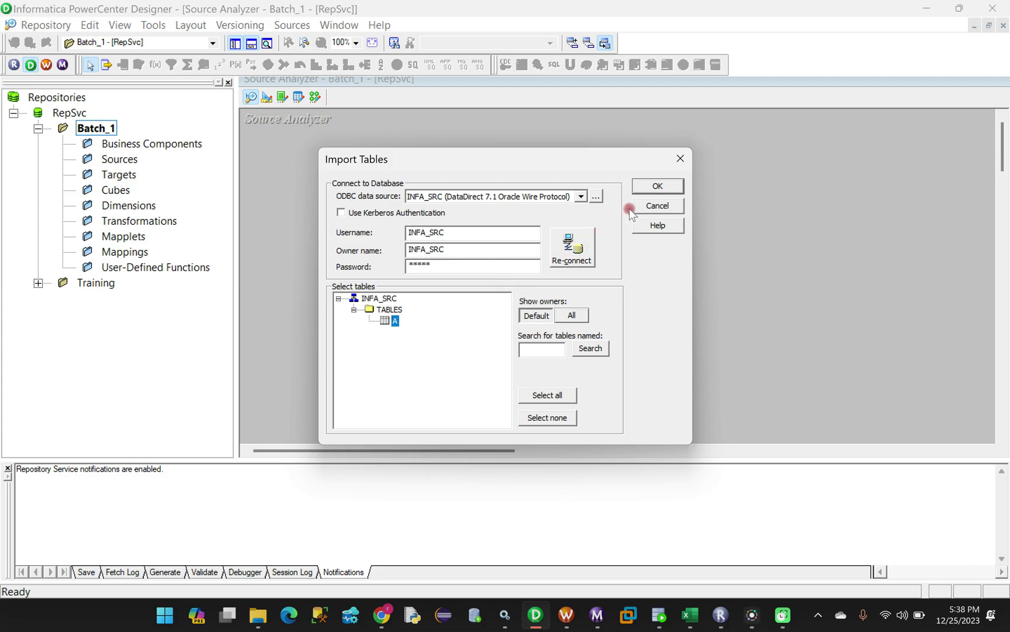
click(658, 187)
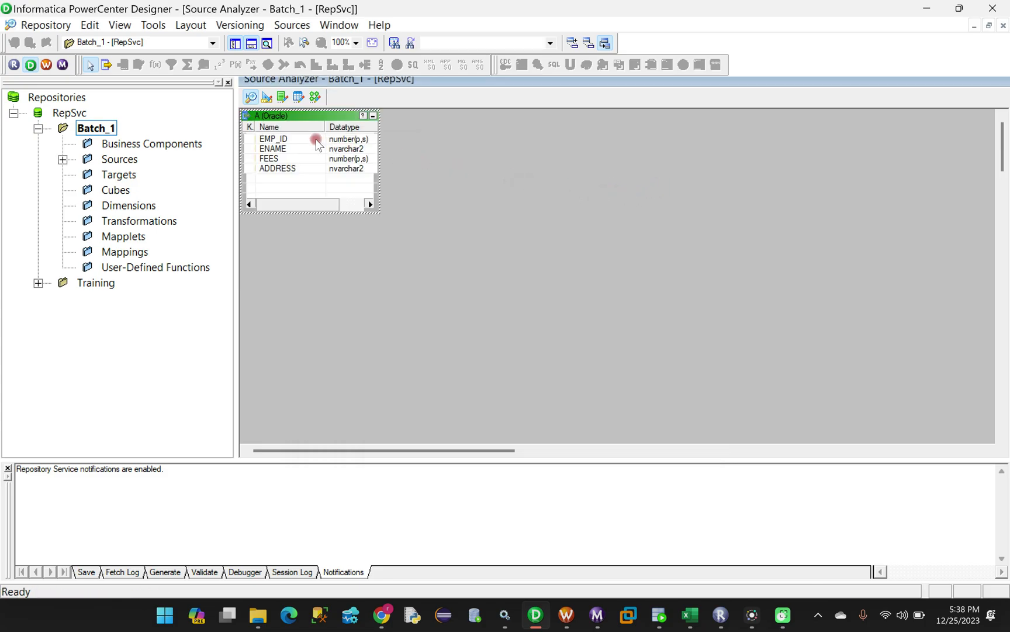
Reposition source table A on the canvas and save the repository with Ctrl+S
drag(285, 116, 297, 141)
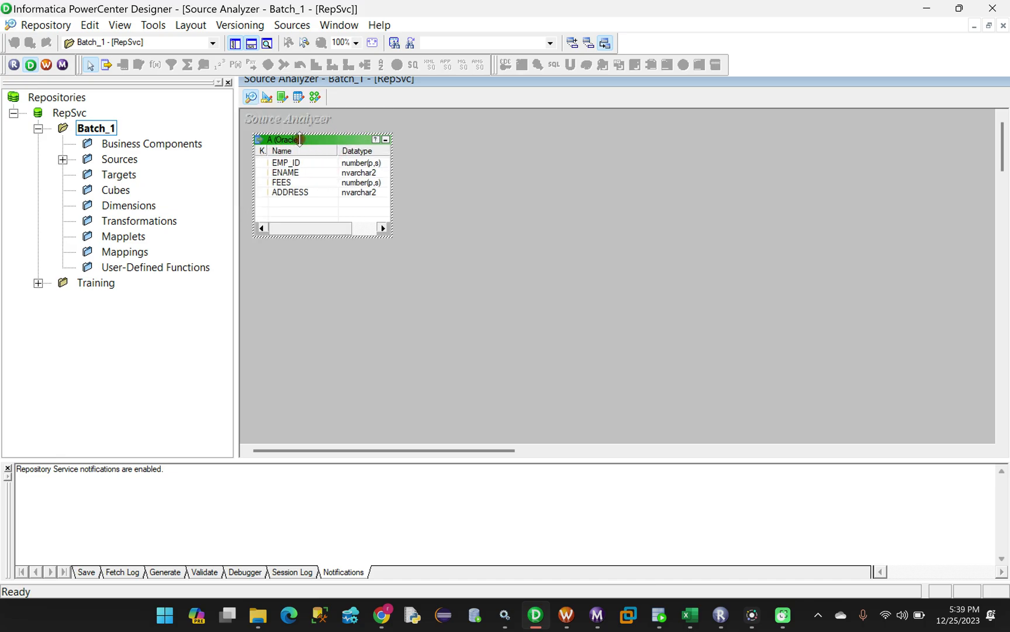
drag(291, 138, 293, 124)
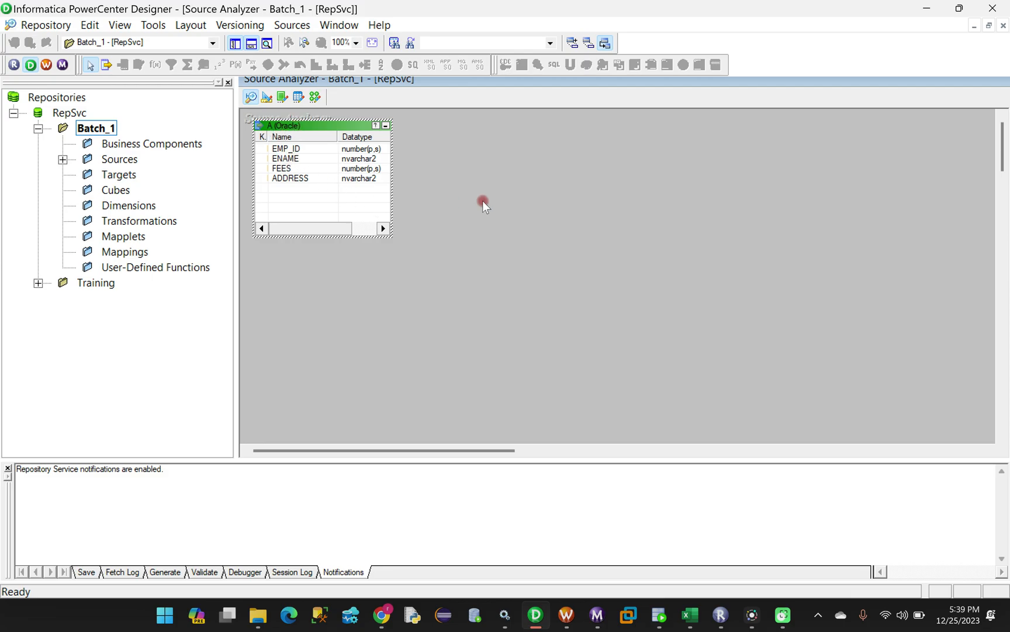
key(ctrl+s)
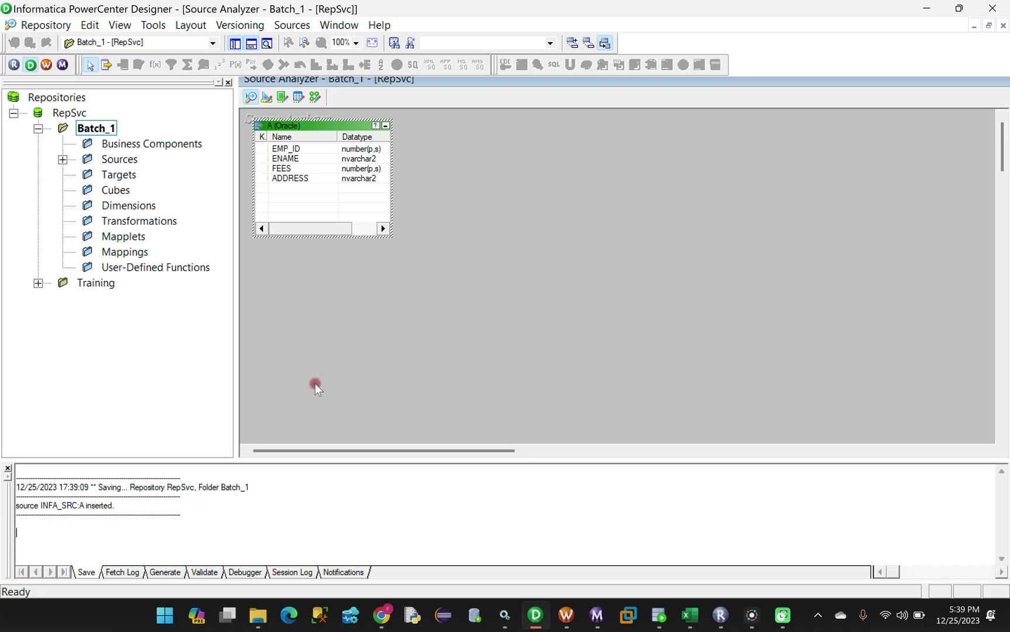
drag(124, 508, 16, 506)
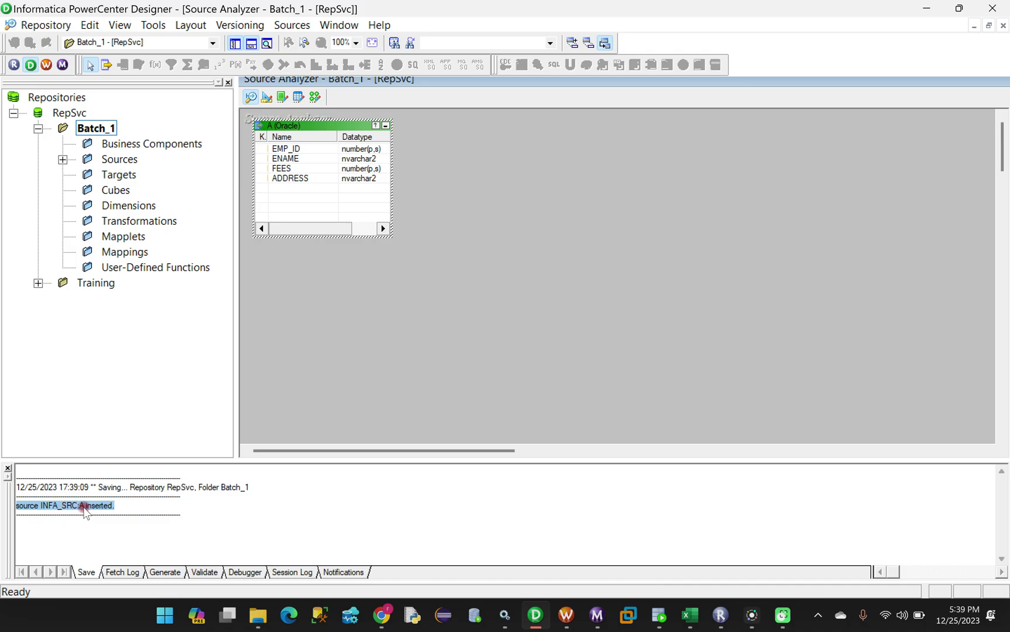
click(443, 231)
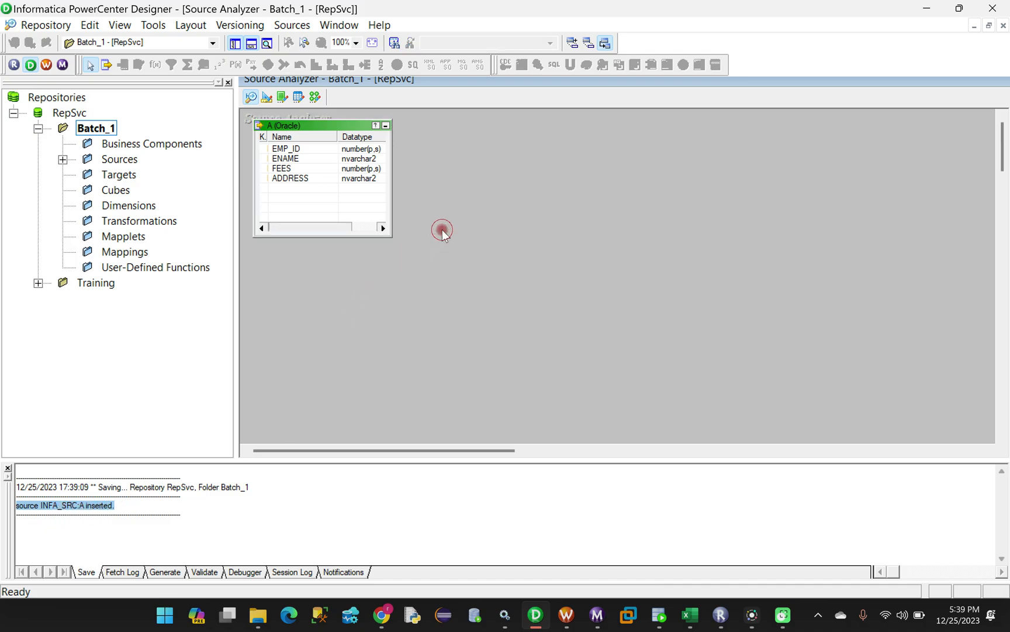
Switch to the empty Target Designer, glance at the Targets menu, then bring SQL Developer forward
click(267, 98)
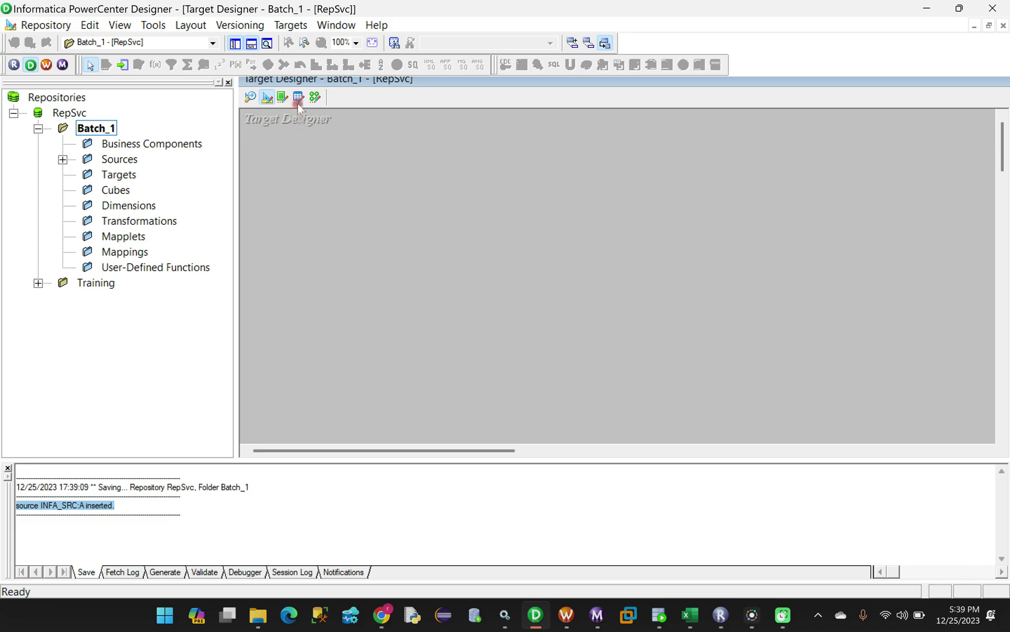
click(291, 25)
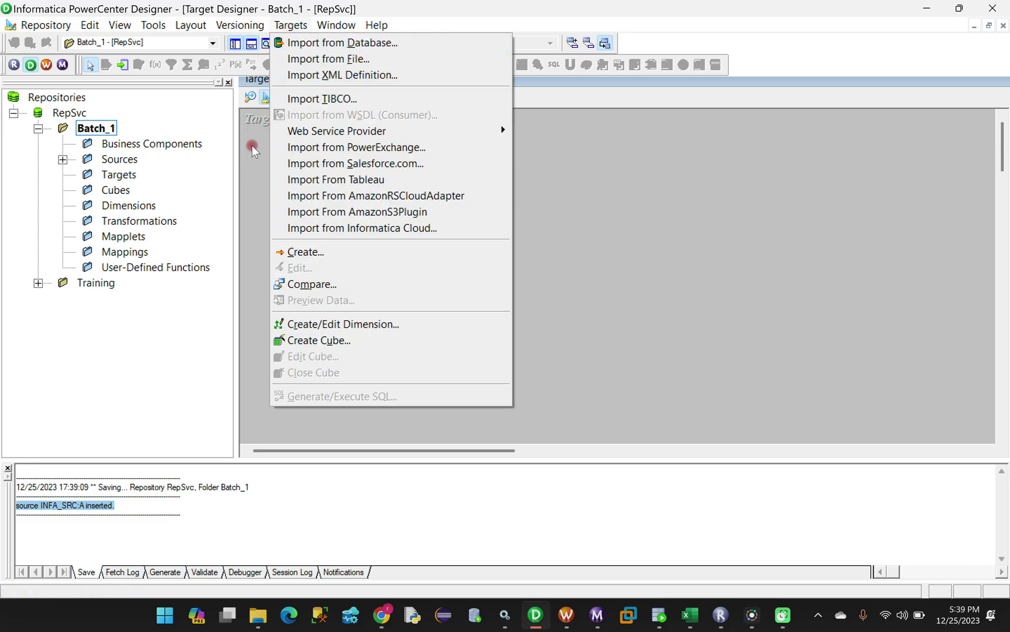
click(295, 122)
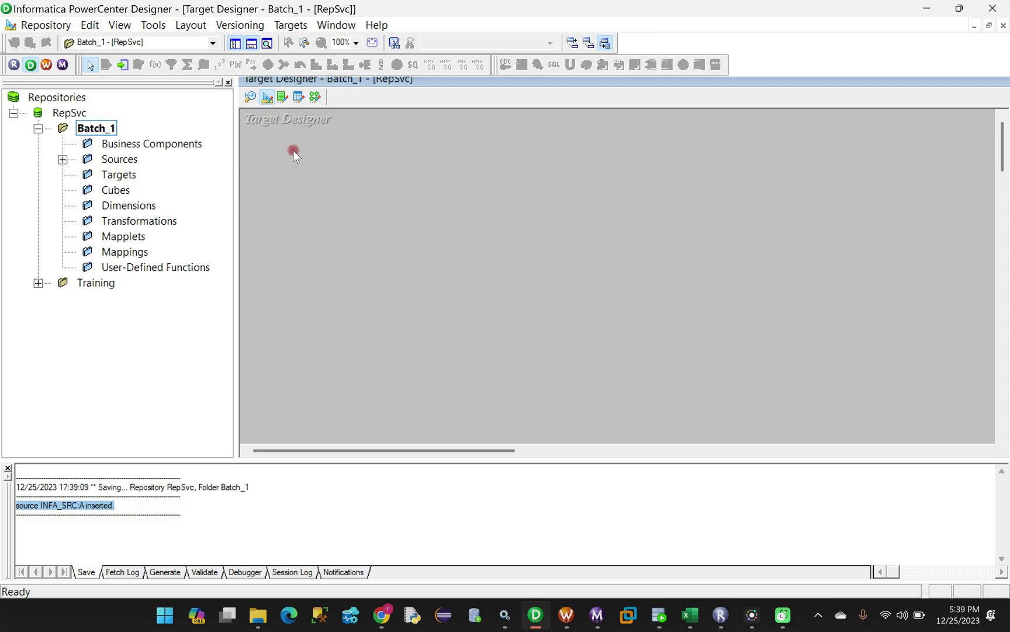
click(659, 614)
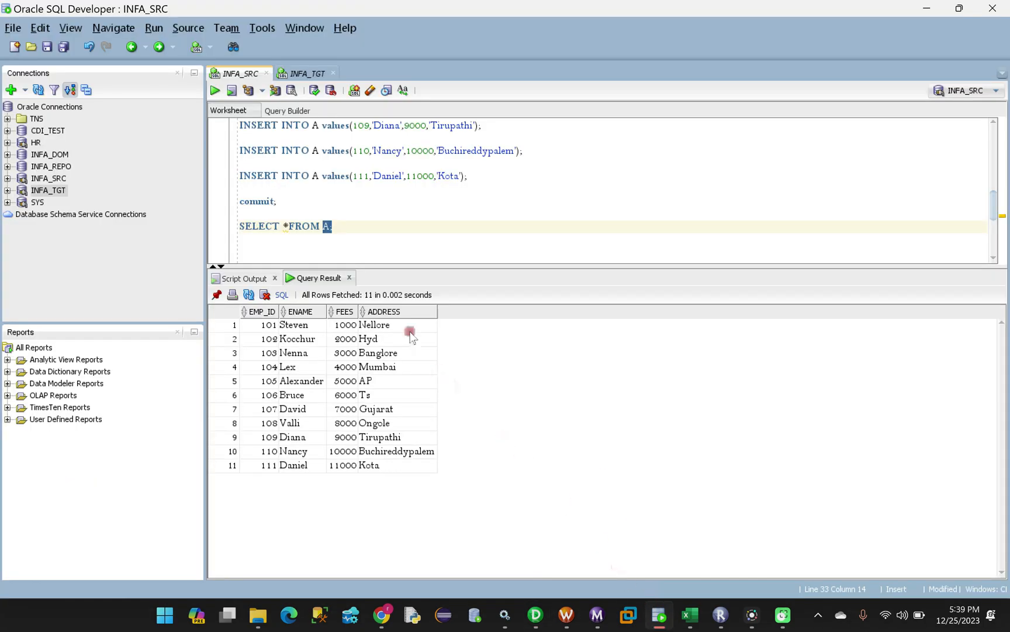
Run SELECT * FROM B in the INFA_TGT worksheet to confirm 0 rows, then return to Designer
click(306, 75)
drag(350, 125, 234, 125)
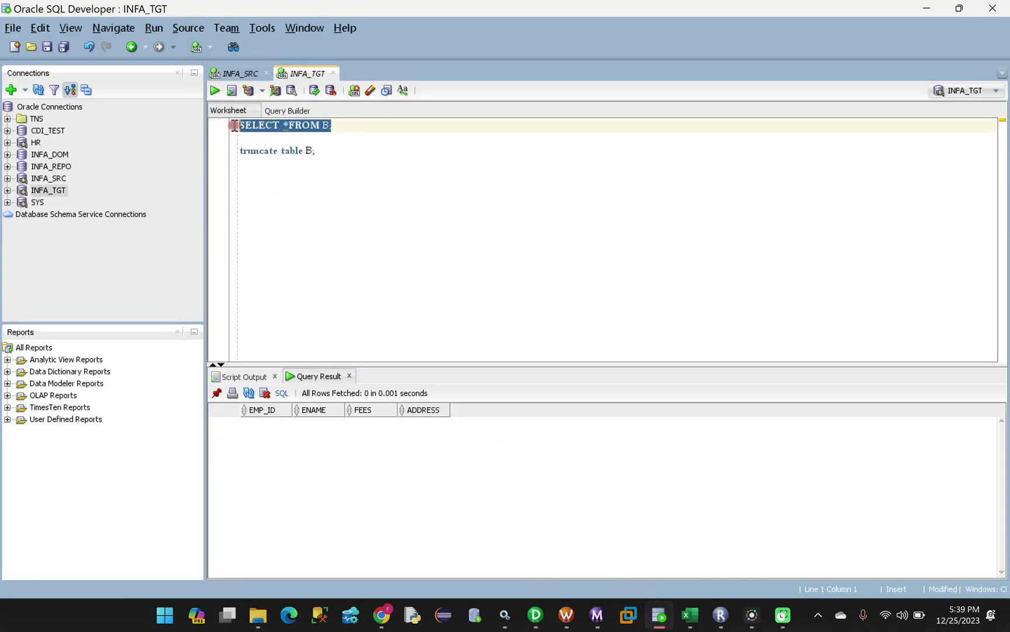
click(214, 91)
click(536, 614)
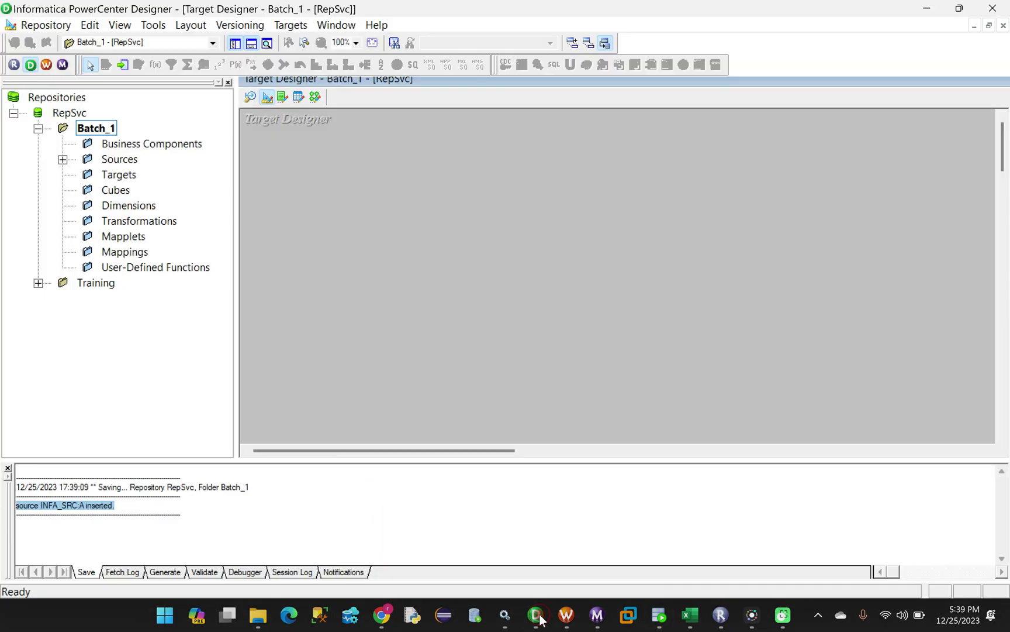
Start a target import from the INFA_TGT data source, enter credentials with owner INFA_TGT, and connect
click(290, 25)
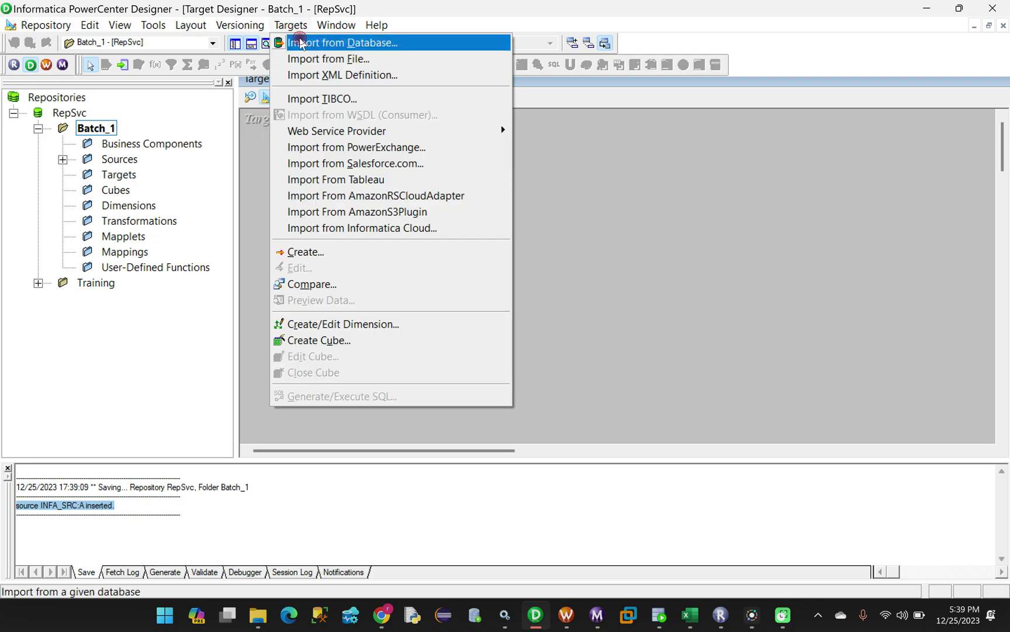
click(300, 42)
click(580, 197)
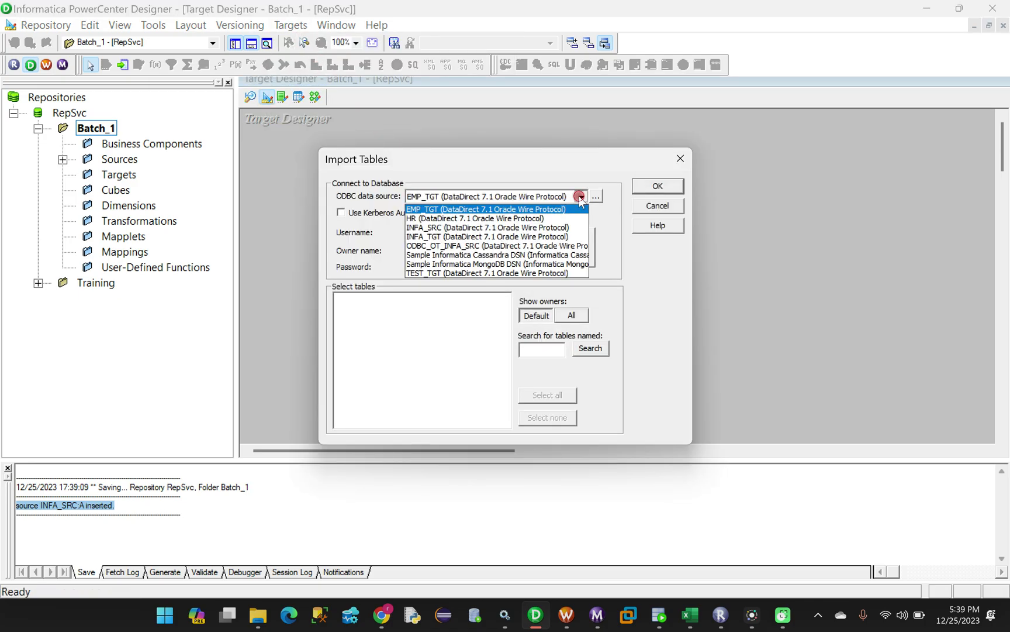
click(422, 237)
click(422, 232)
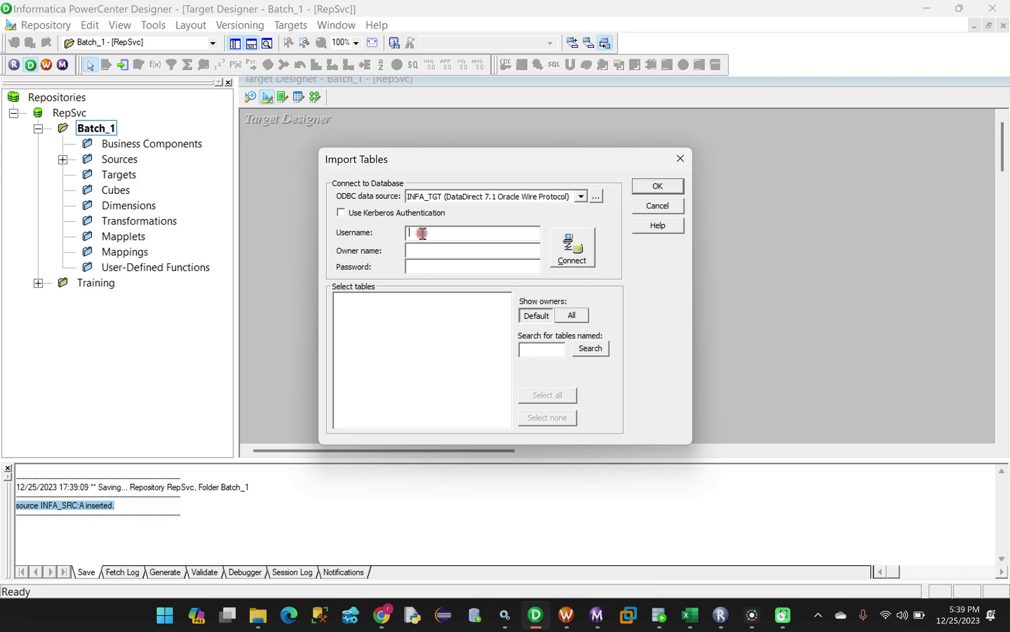
key(Caps_Lock)
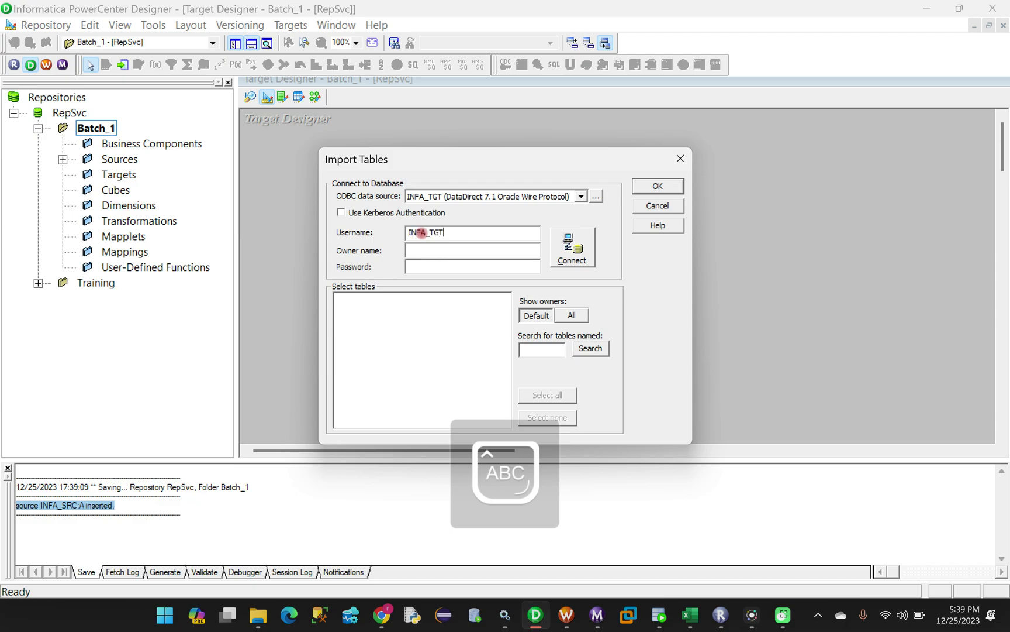
click(435, 251)
text(INFA_TGT)
click(437, 270)
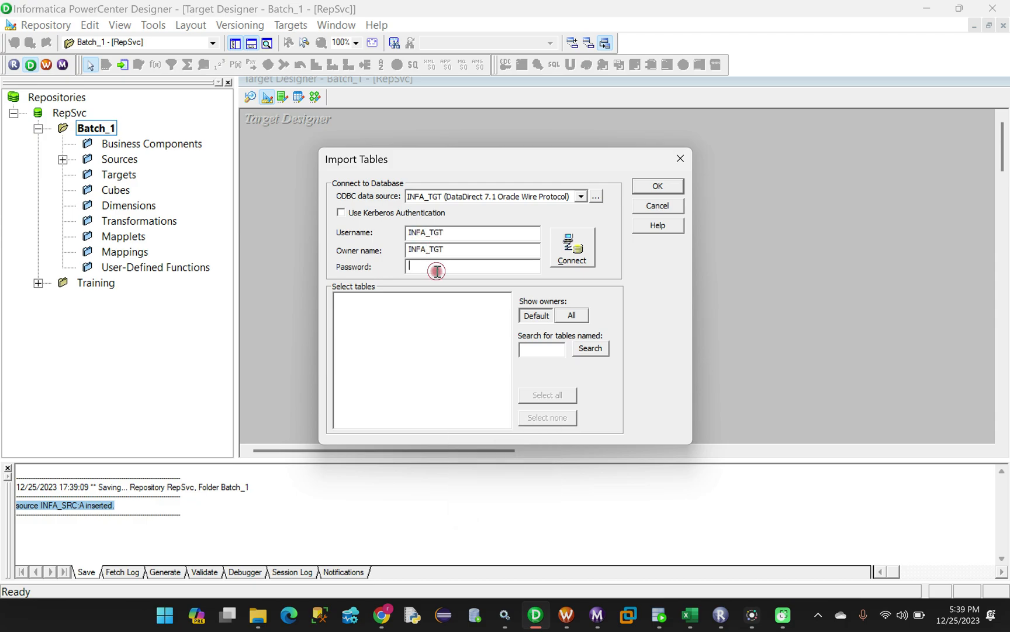
key(Caps_Lock)
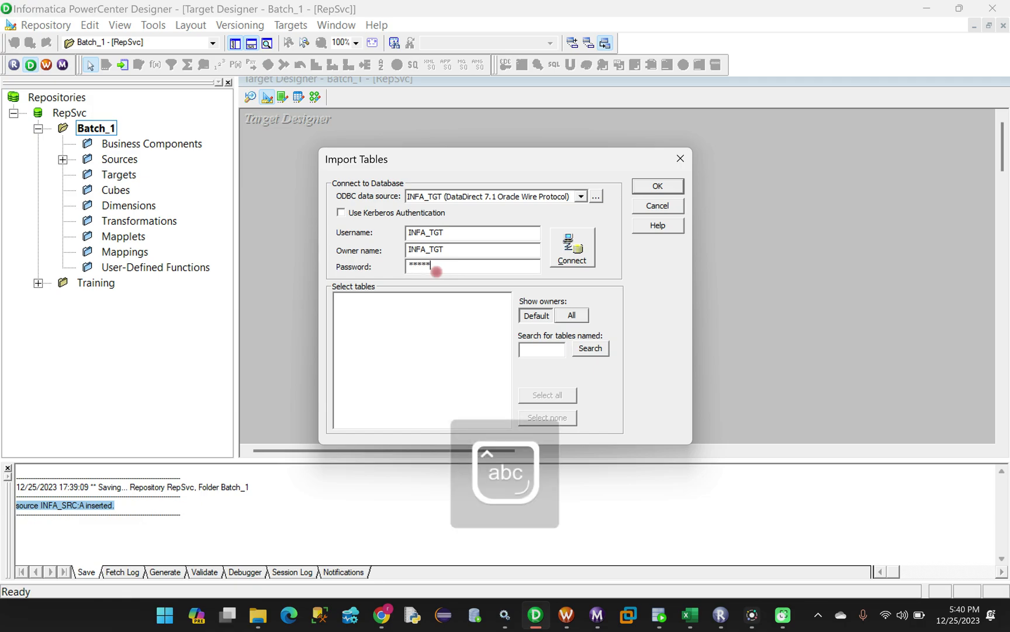
click(570, 249)
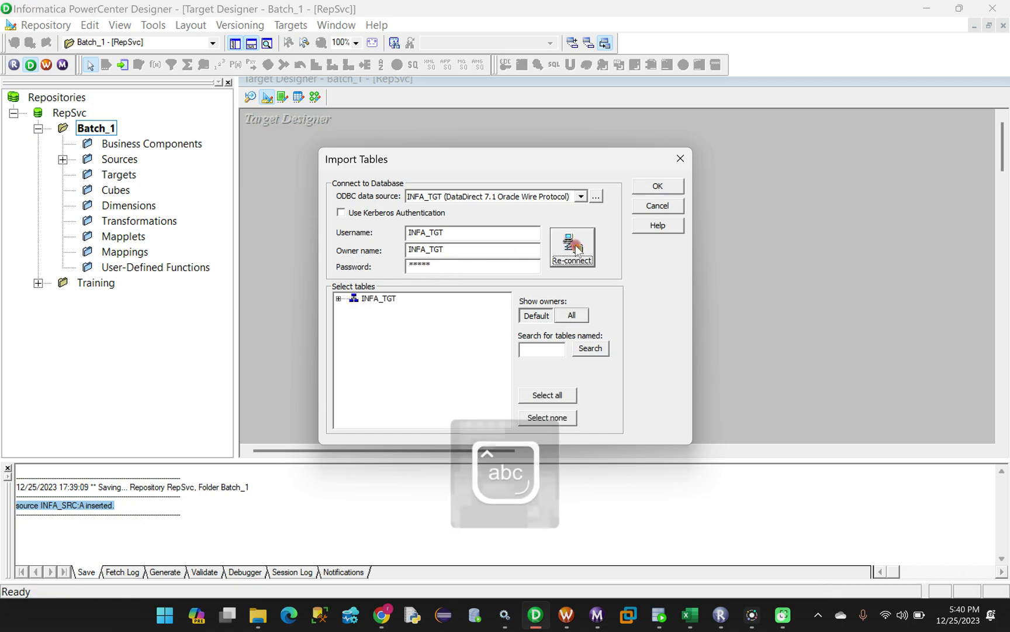
Import table B from INFA_TGT's TABLES folder as a target and save the repository
click(338, 299)
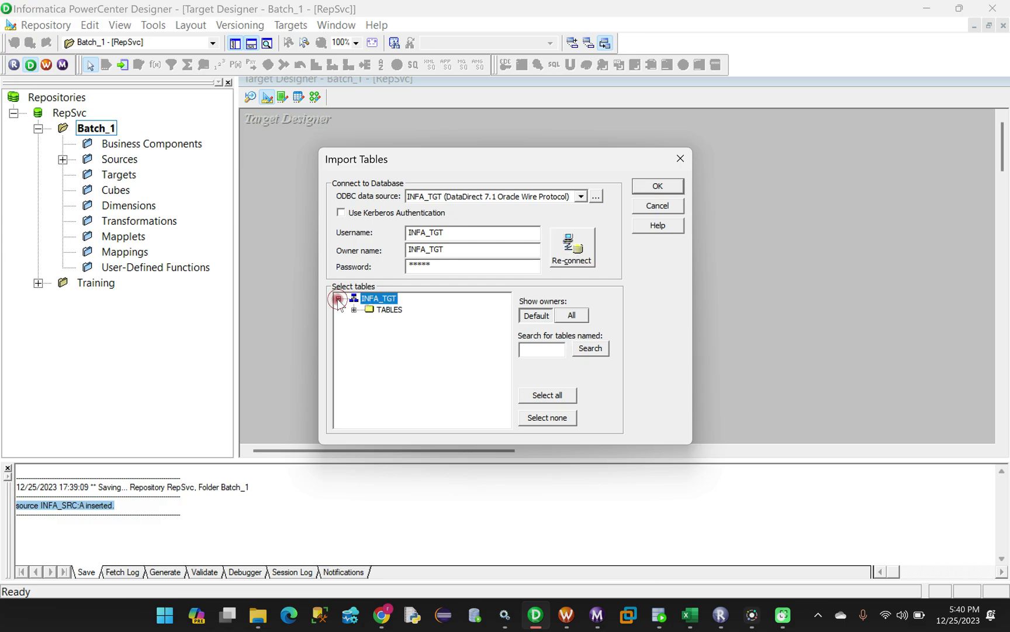
click(354, 309)
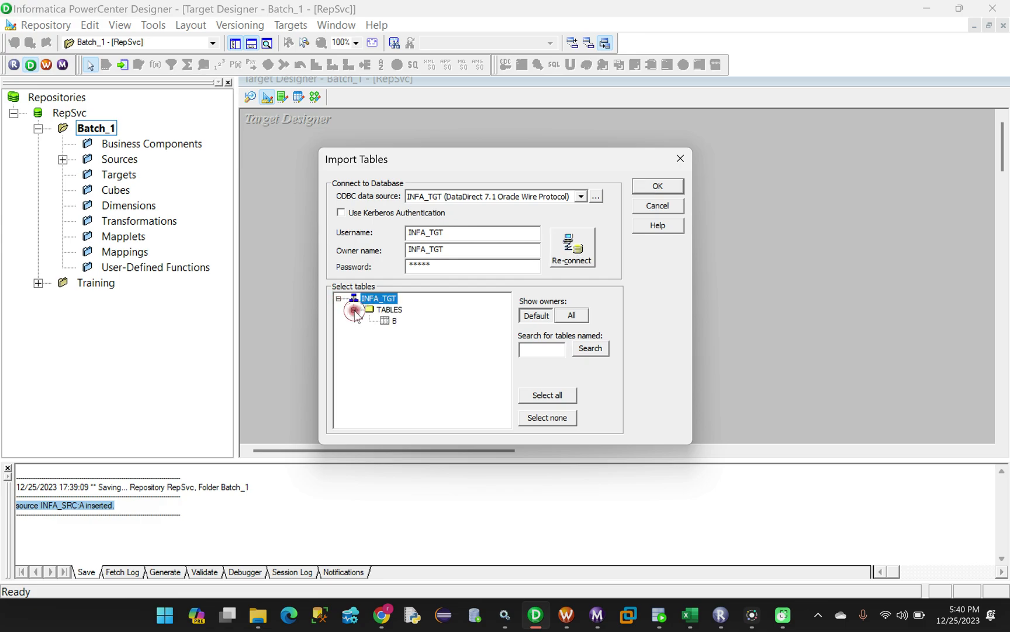
click(395, 321)
click(655, 186)
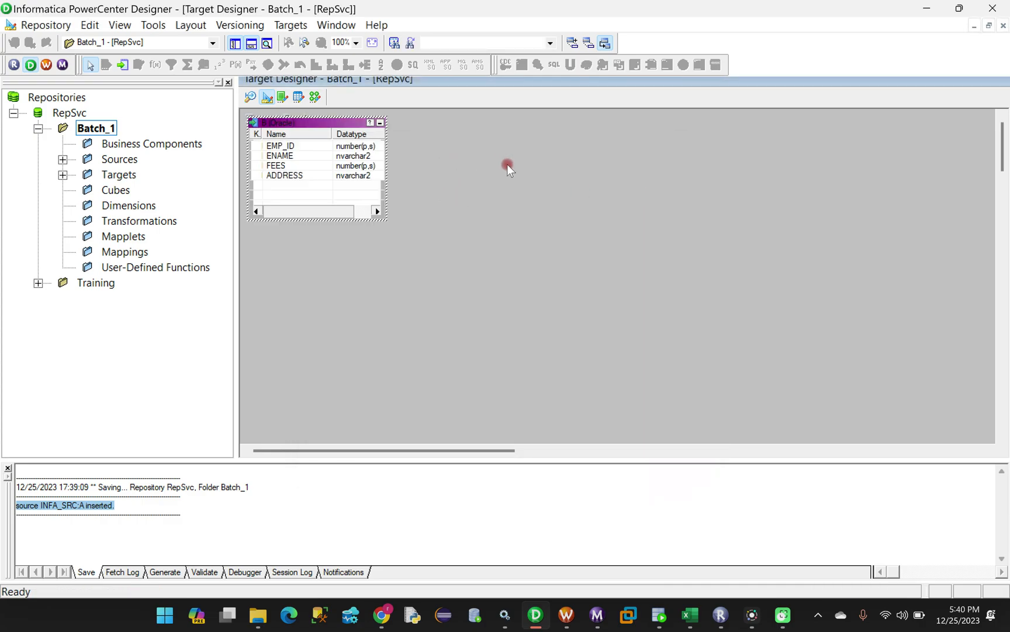
key(ctrl+s)
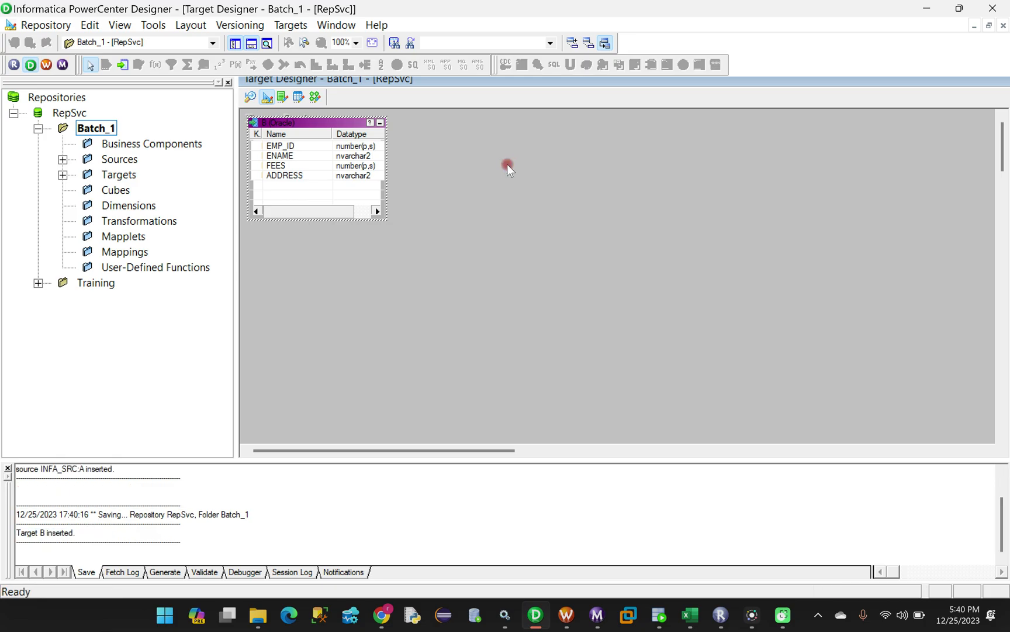
Expand the navigator's Sources and Targets folders to show source A and target B
click(62, 159)
click(62, 159)
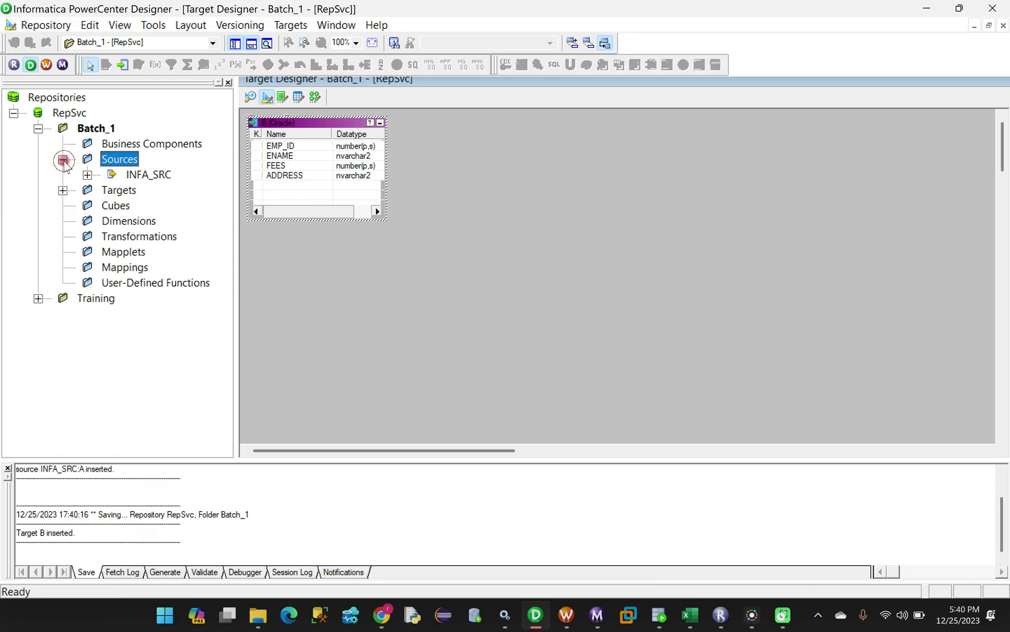
click(87, 173)
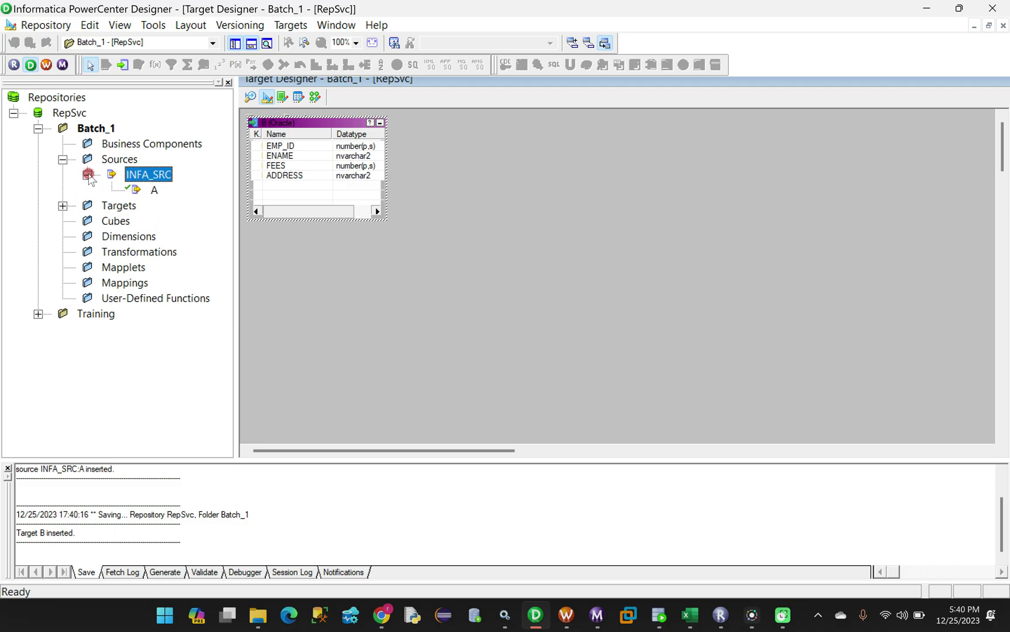
click(62, 205)
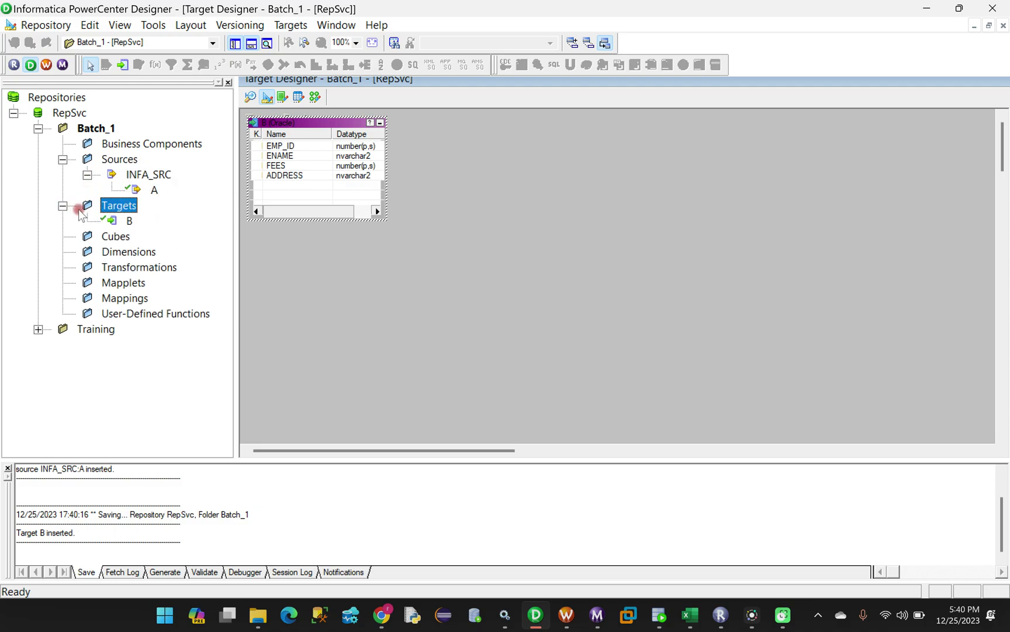
click(151, 195)
click(153, 220)
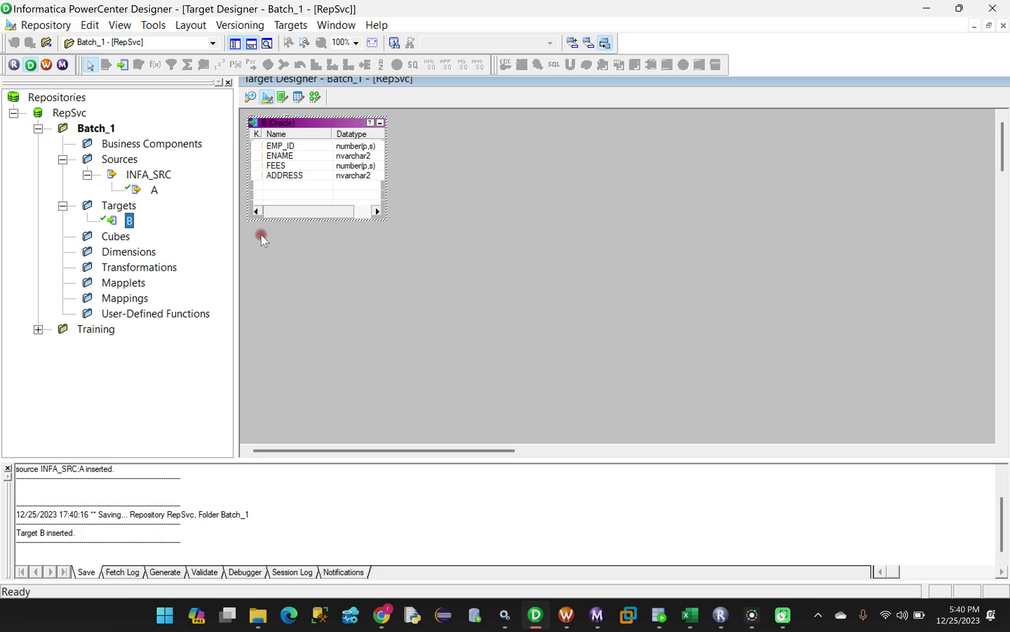
click(459, 196)
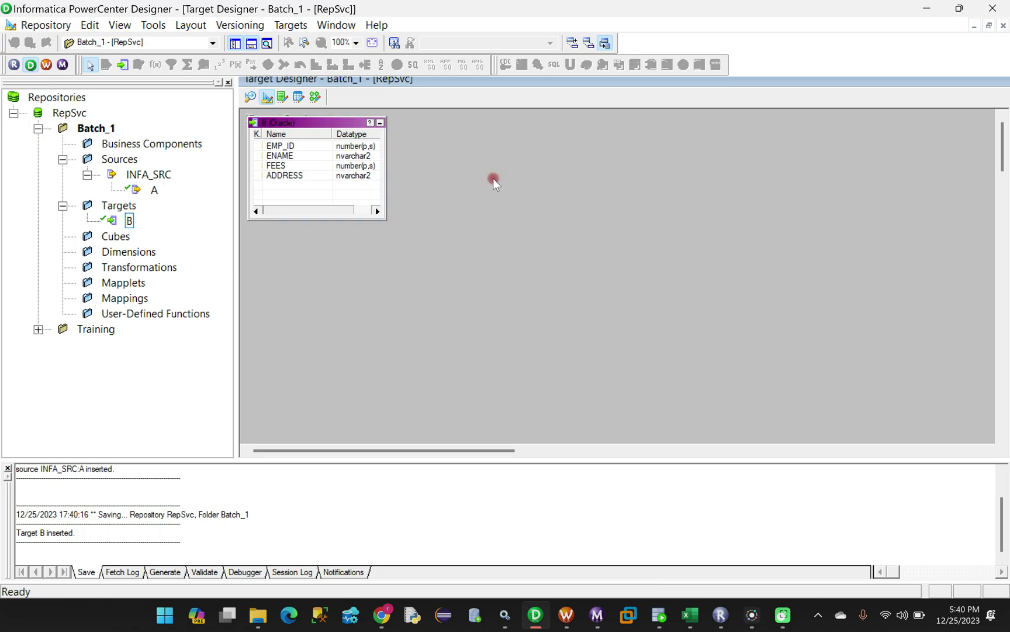
In Mapping Designer, create a mapping named m_Table_to_Table_Loading, replacing the default NEWMAPPING4
click(314, 98)
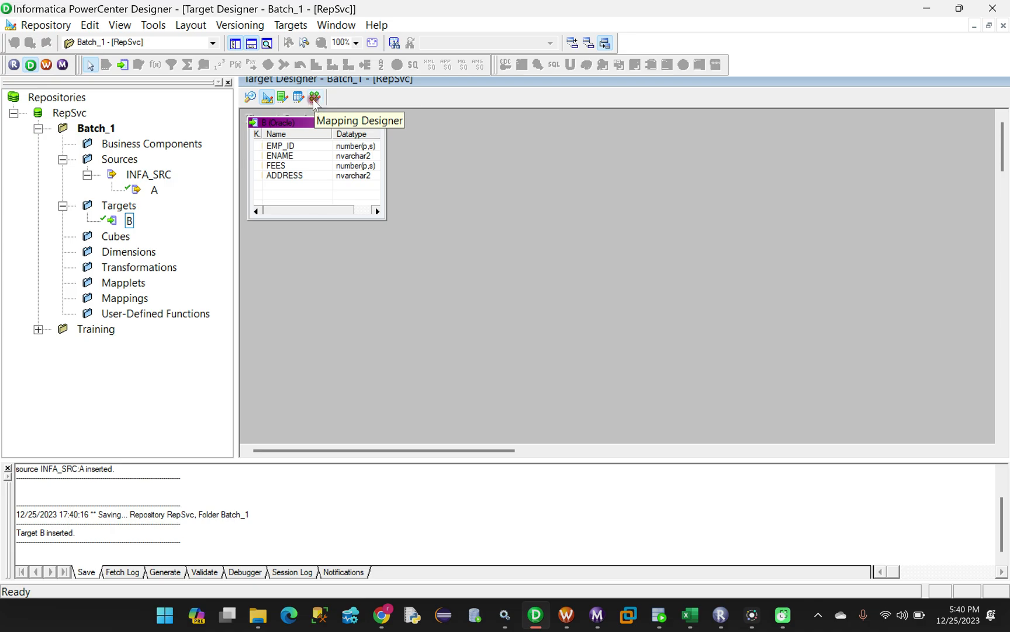
click(342, 142)
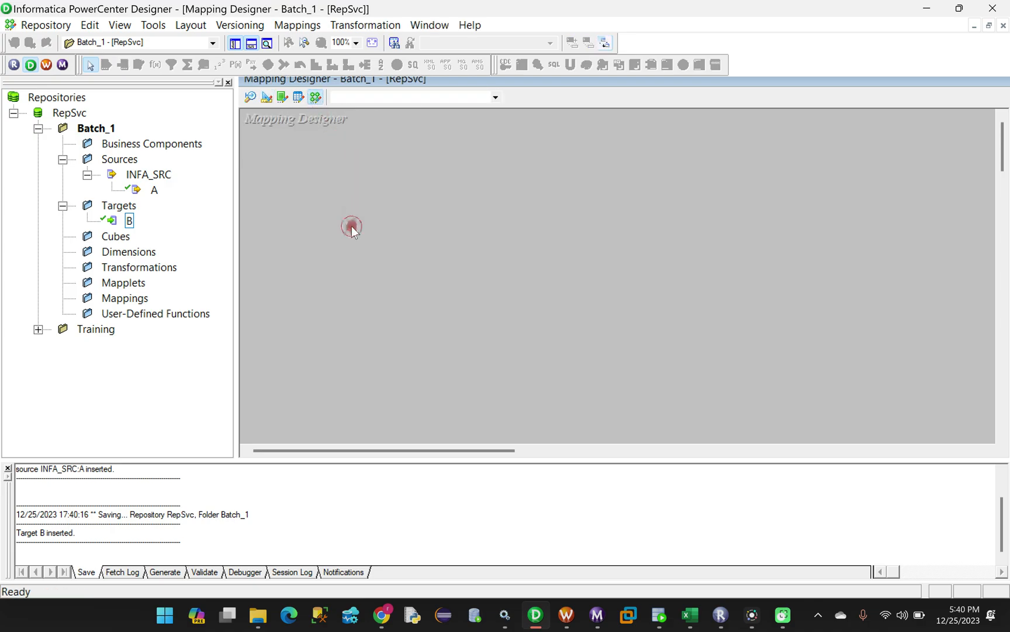
click(292, 25)
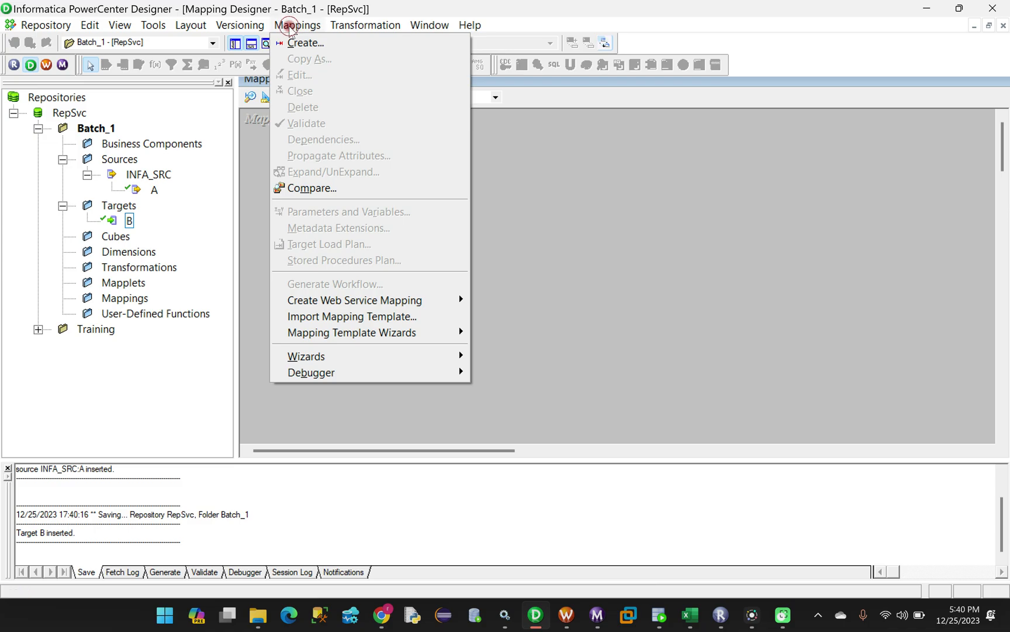
click(301, 44)
click(465, 314)
drag(465, 314, 357, 311)
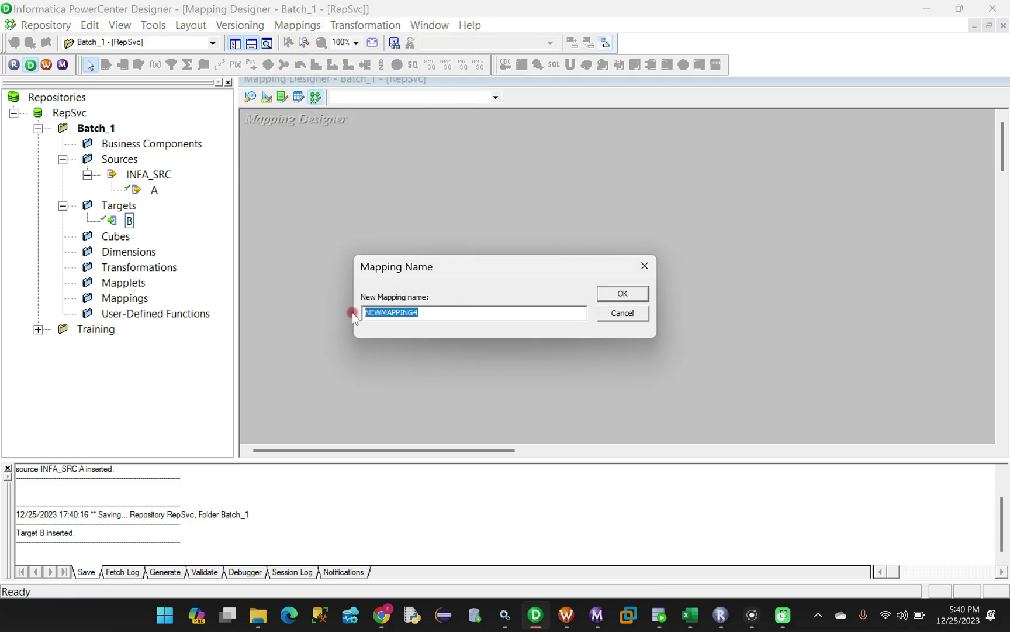
key(BackSpace)
text(m_Table_)
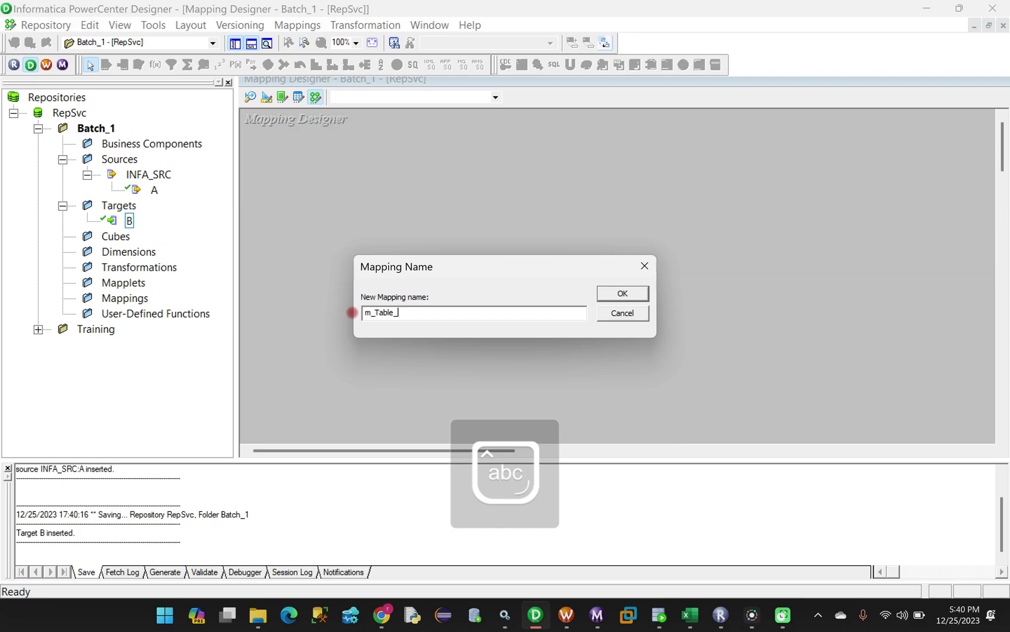
key(Caps_Lock)
key(Caps_Lock)
text(to_Table_Loading)
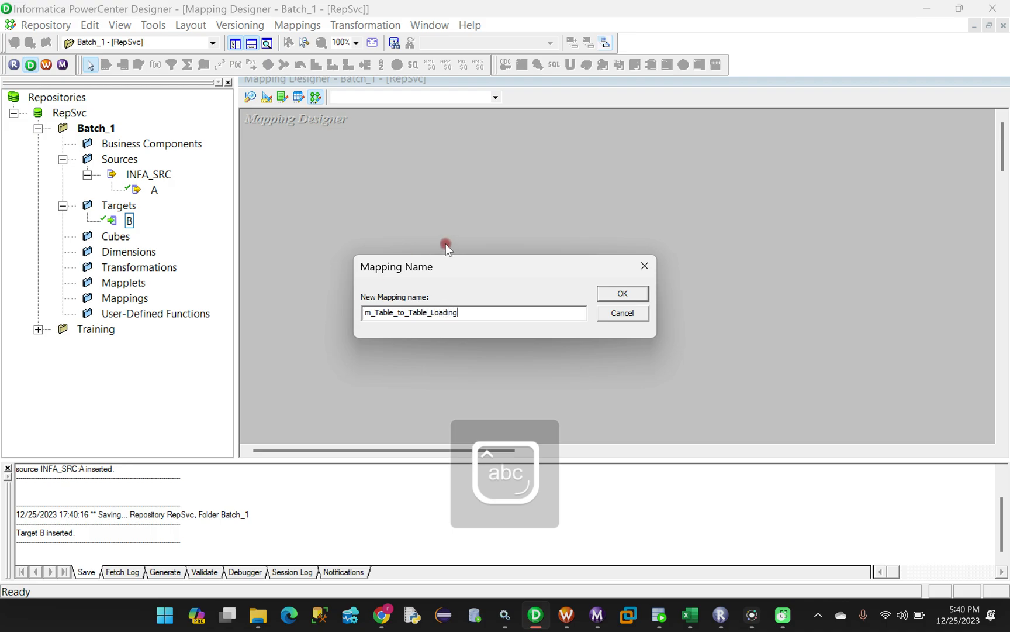
click(622, 294)
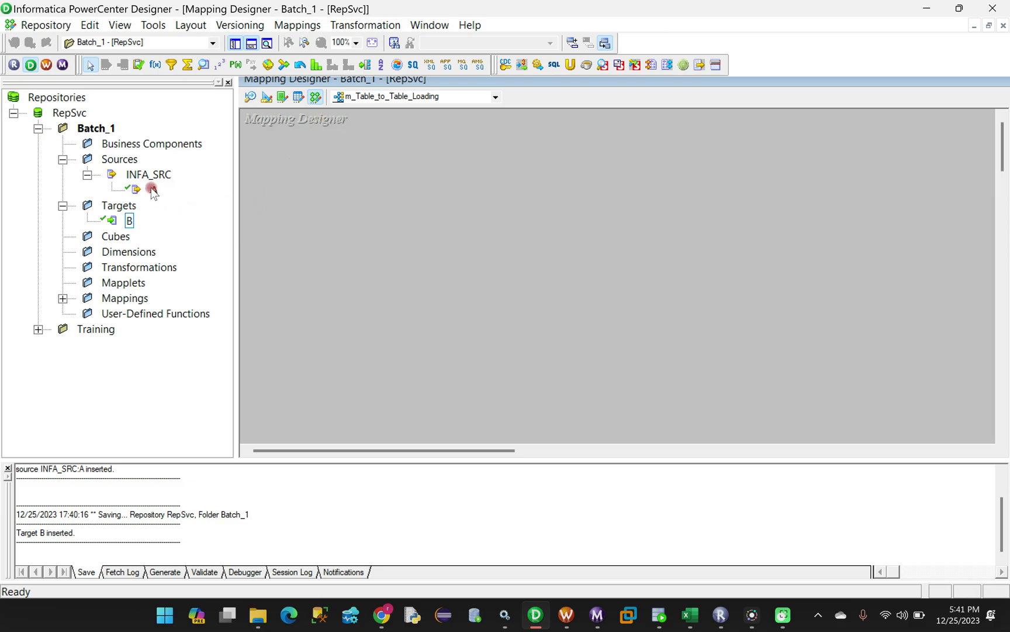
Add source A with its SQ_A qualifier and target B to the mapping canvas
drag(151, 190, 350, 197)
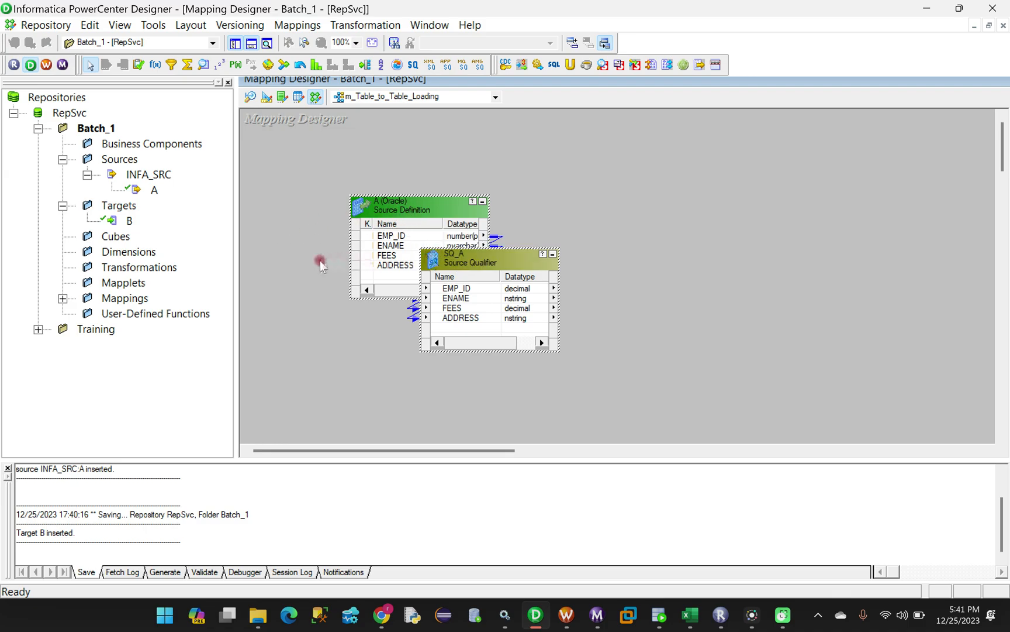
click(126, 221)
drag(124, 225, 822, 246)
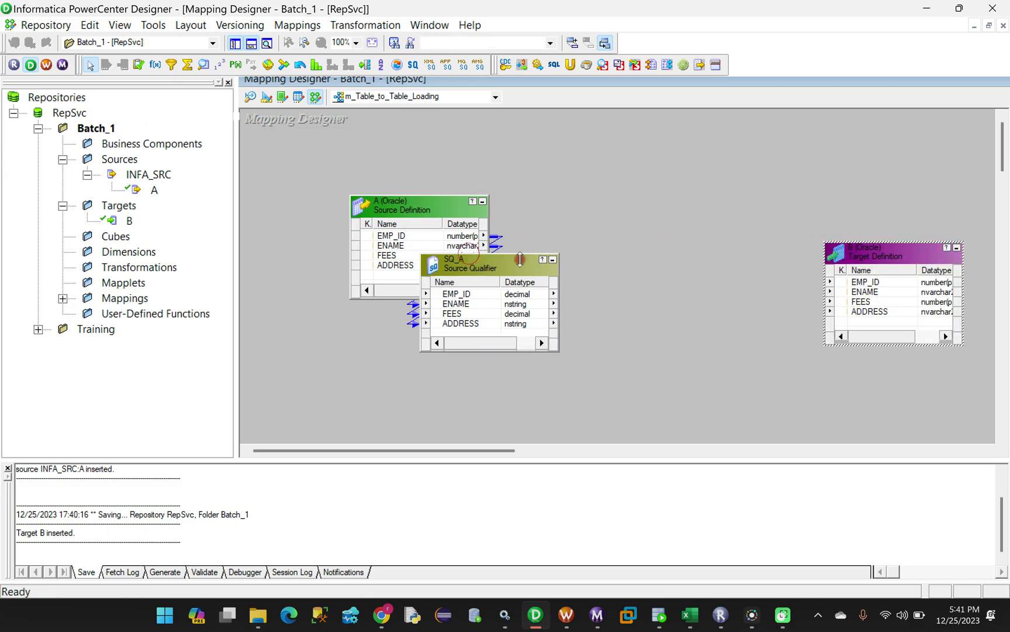
Lay out source A, SQ_A and target B left to right on the canvas
drag(483, 265, 585, 218)
drag(433, 208, 365, 209)
drag(580, 219, 556, 221)
drag(861, 261, 870, 211)
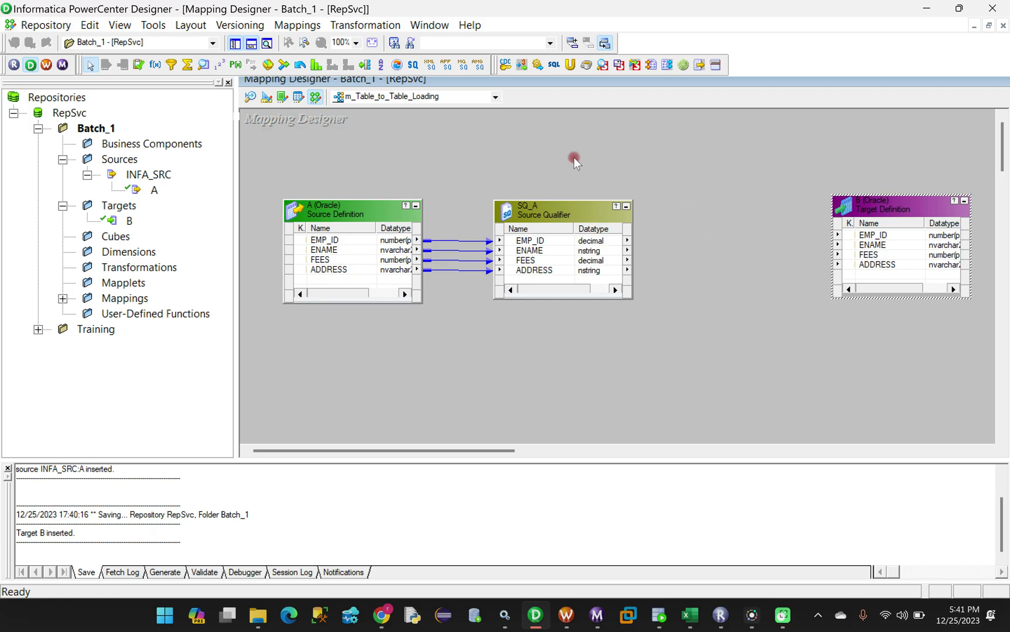
Place an EXPTRANS expression between SQ_A and target B and copy all four SQ_A ports into it
click(156, 65)
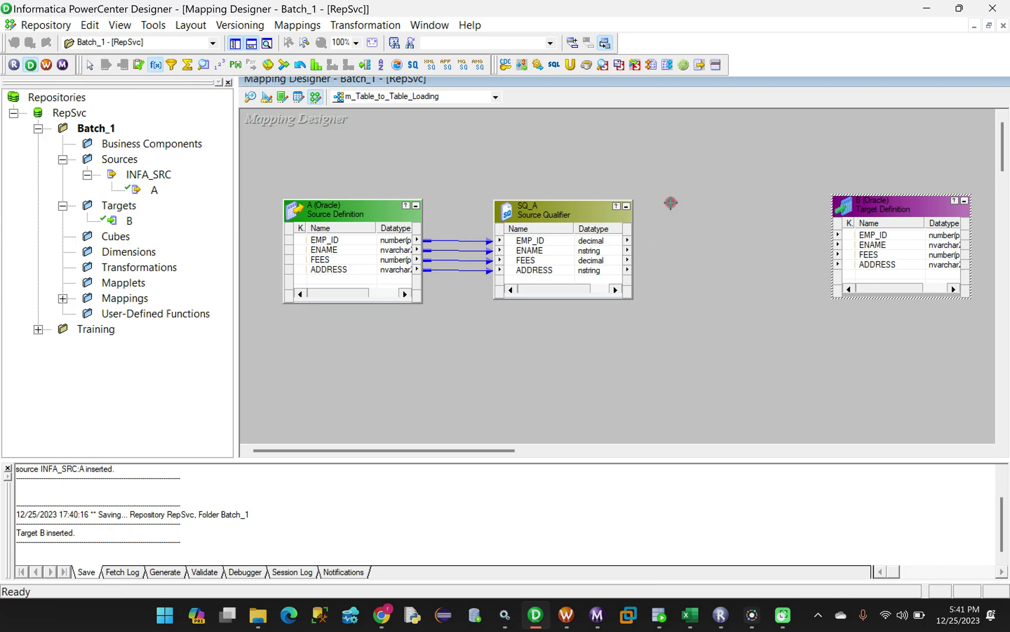
drag(666, 197, 789, 309)
click(533, 241)
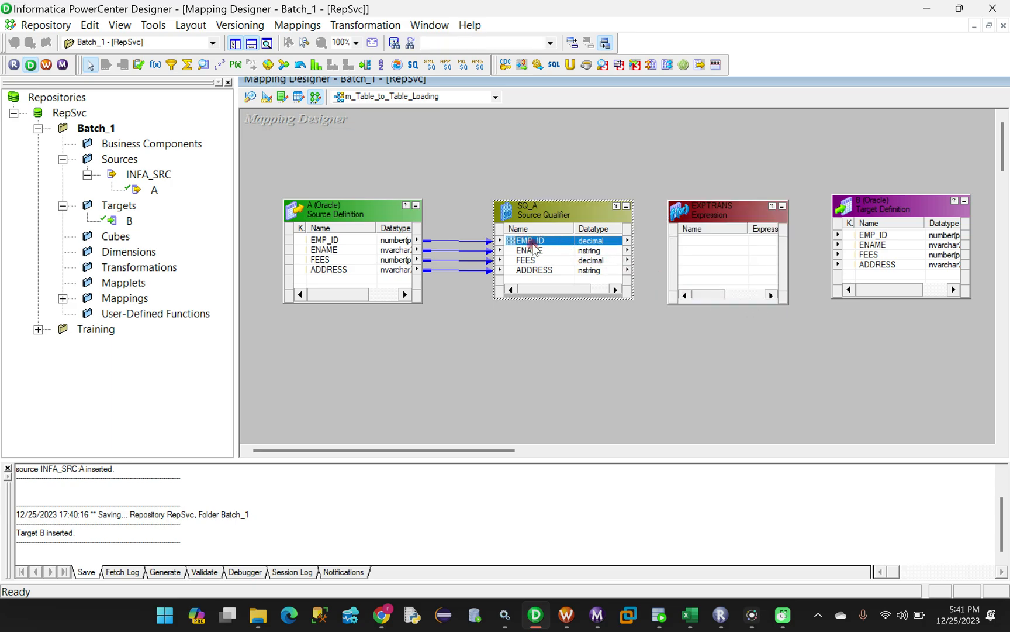
shift+click(524, 270)
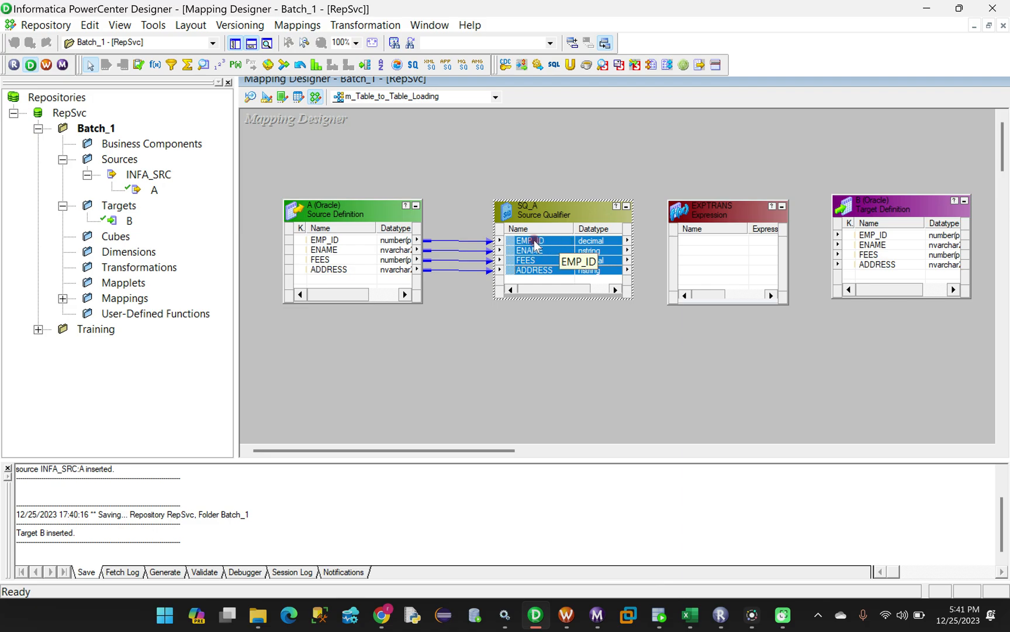
drag(534, 240, 717, 246)
drag(723, 203, 722, 195)
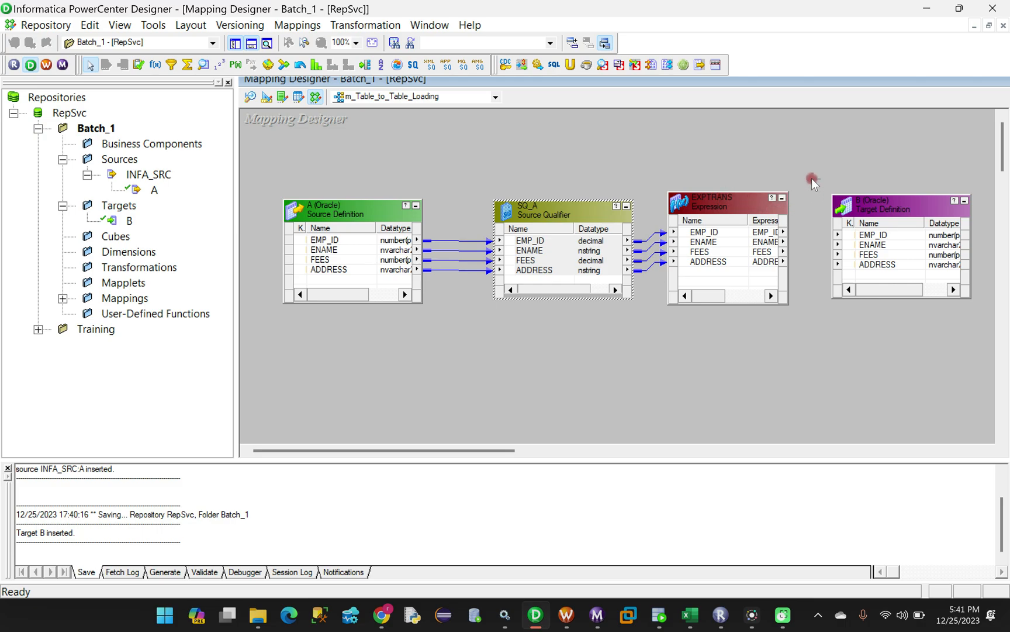
Link all four EXPTRANS ports to target B's columns
click(696, 233)
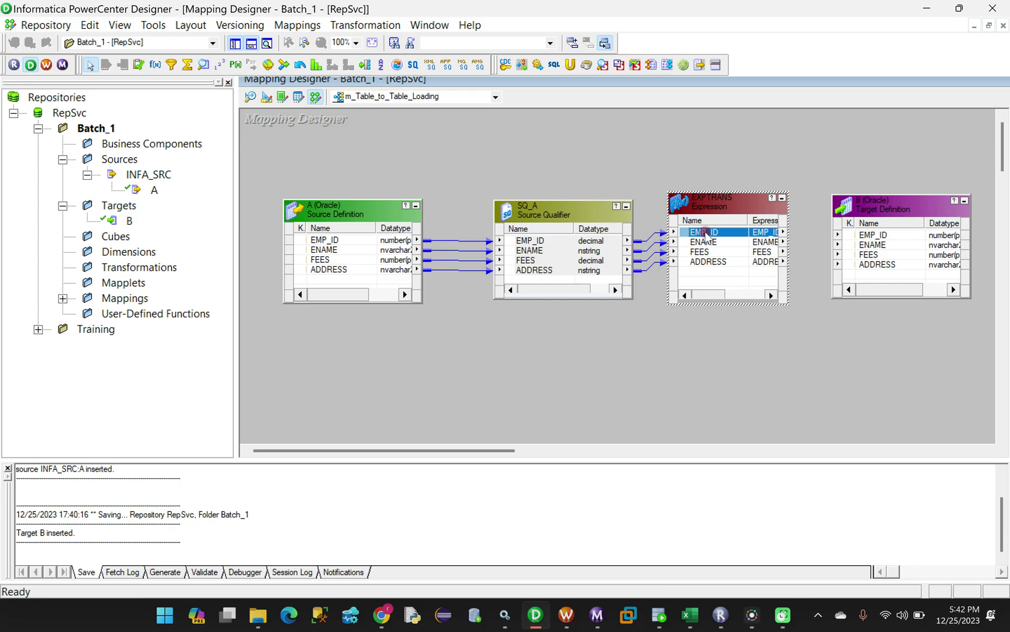
shift+click(707, 263)
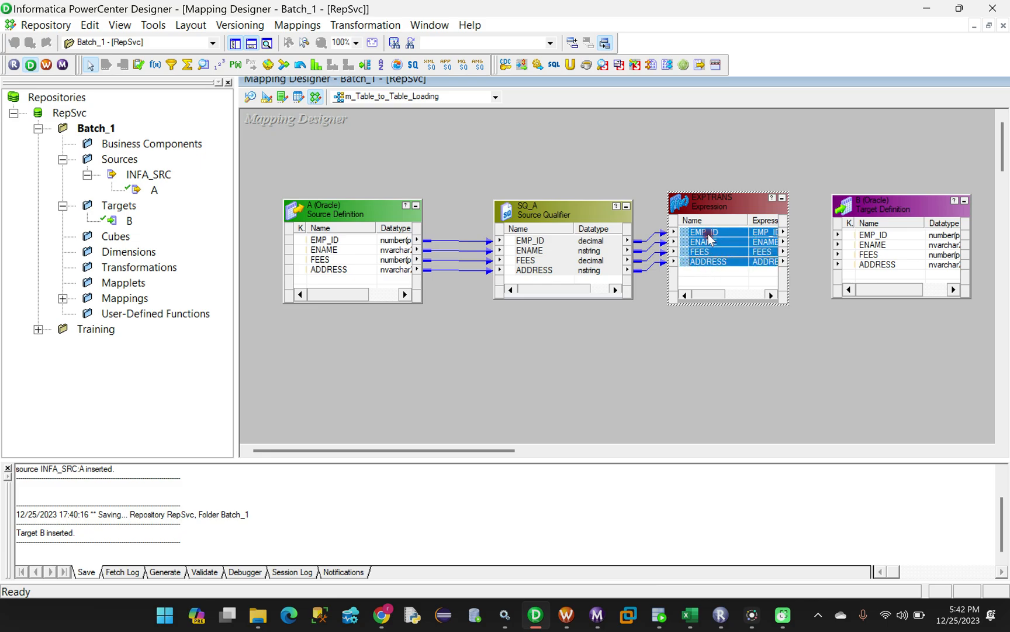
drag(711, 246, 865, 240)
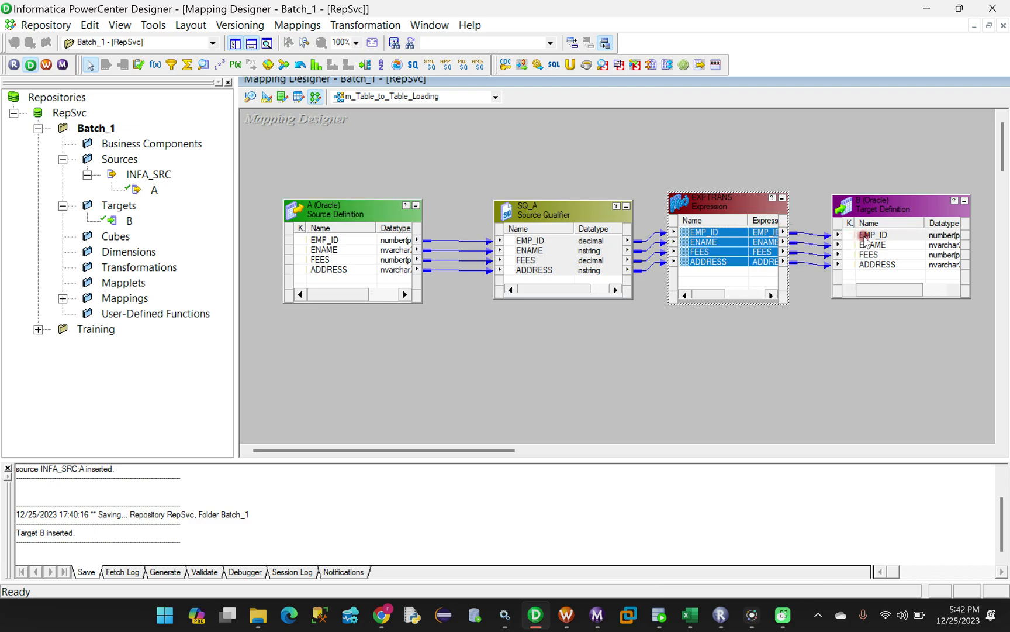
click(797, 358)
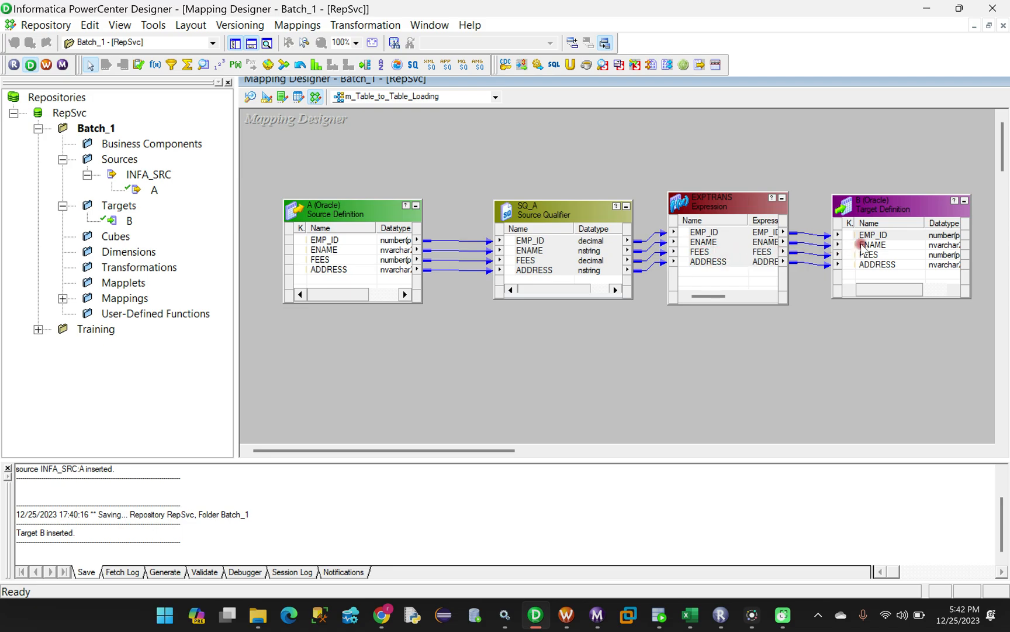
Select the links into target B and between SQ_A and EXPTRANS, and bring up the canvas context menu
drag(804, 193, 807, 249)
drag(807, 331, 807, 332)
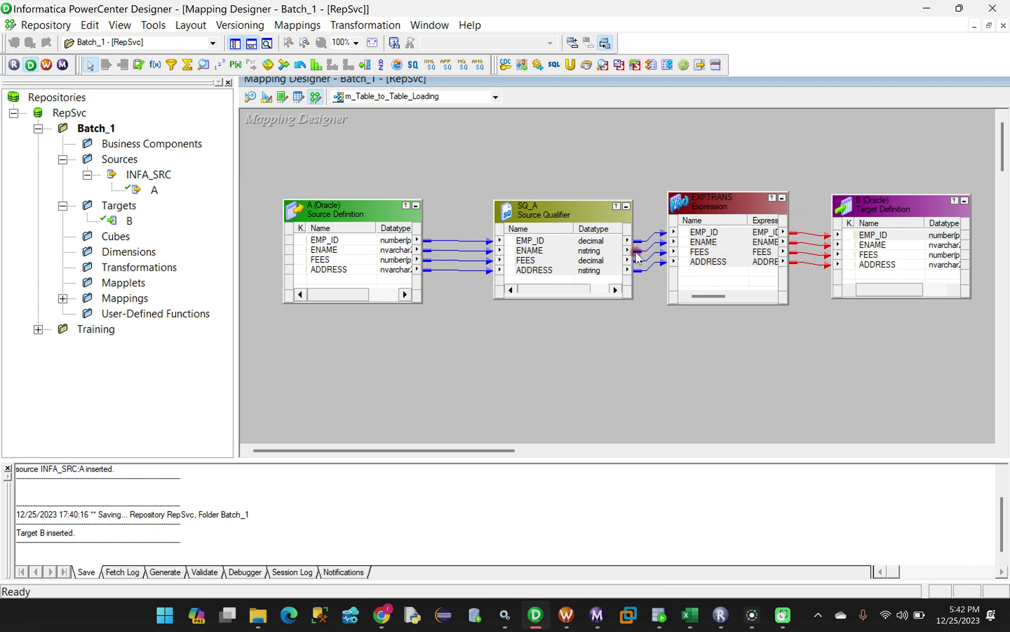
drag(638, 194, 646, 315)
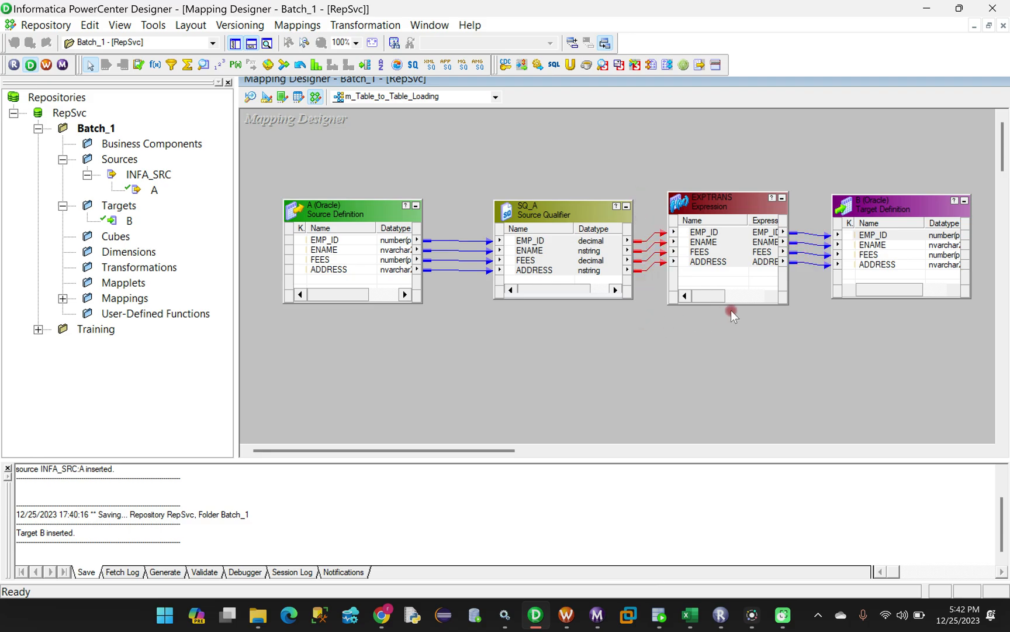
click(814, 264)
right_click(806, 262)
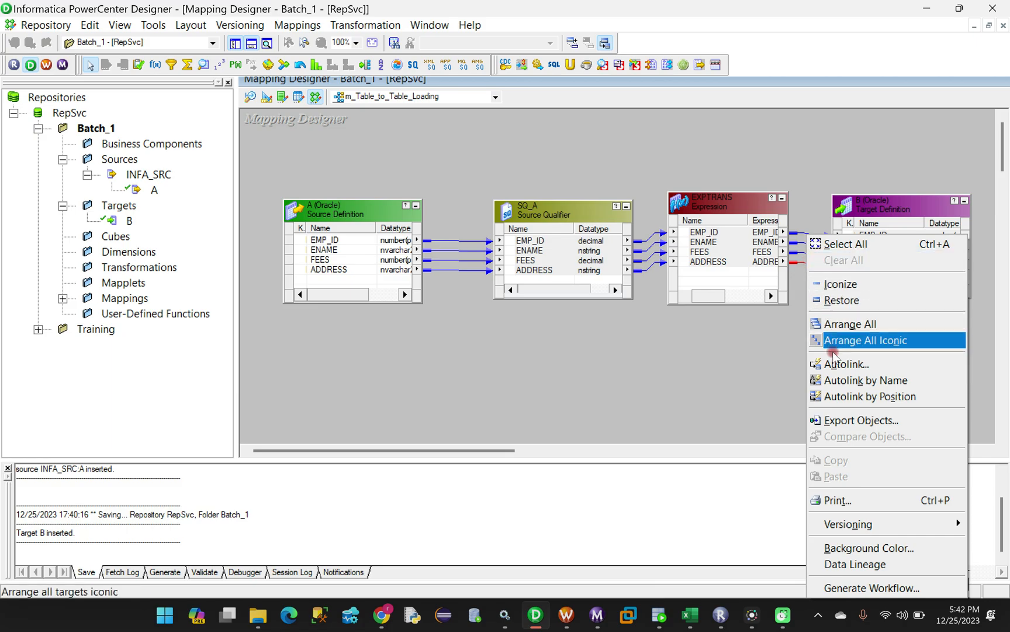
click(731, 374)
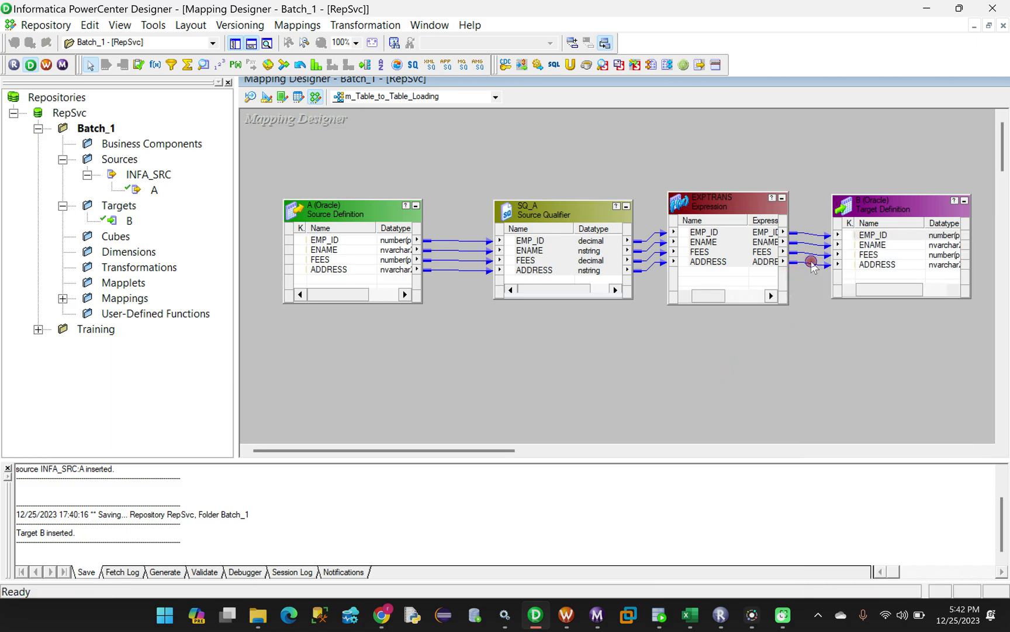
right_click(811, 265)
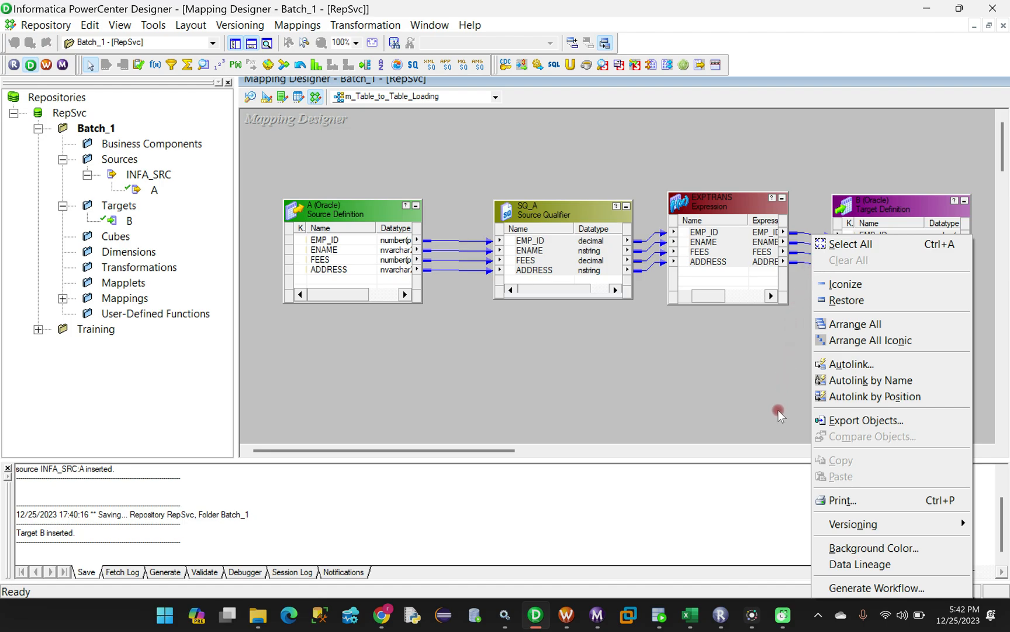
click(809, 366)
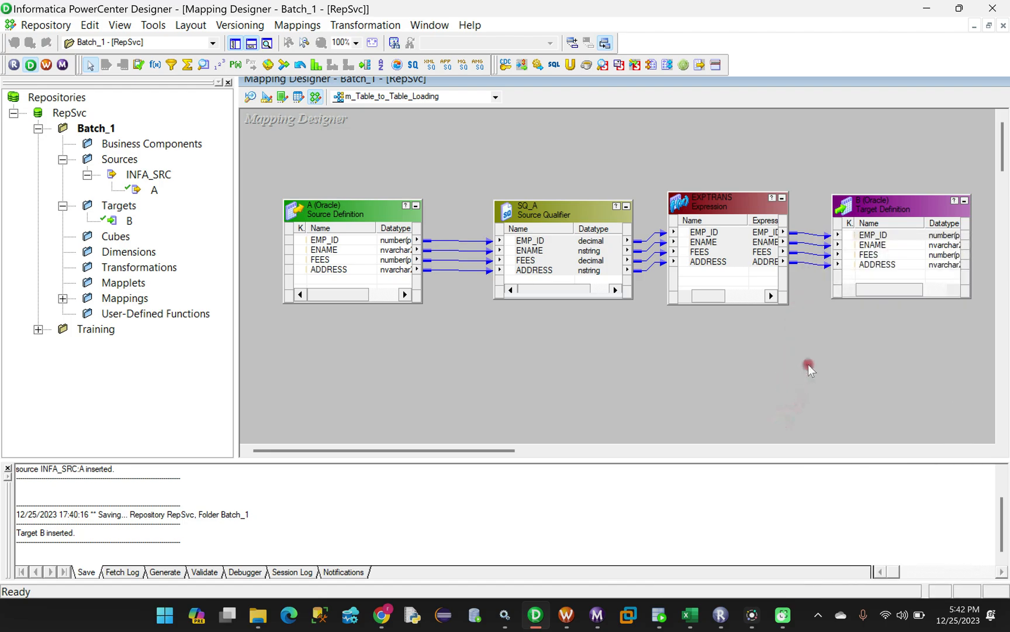
right_click(801, 266)
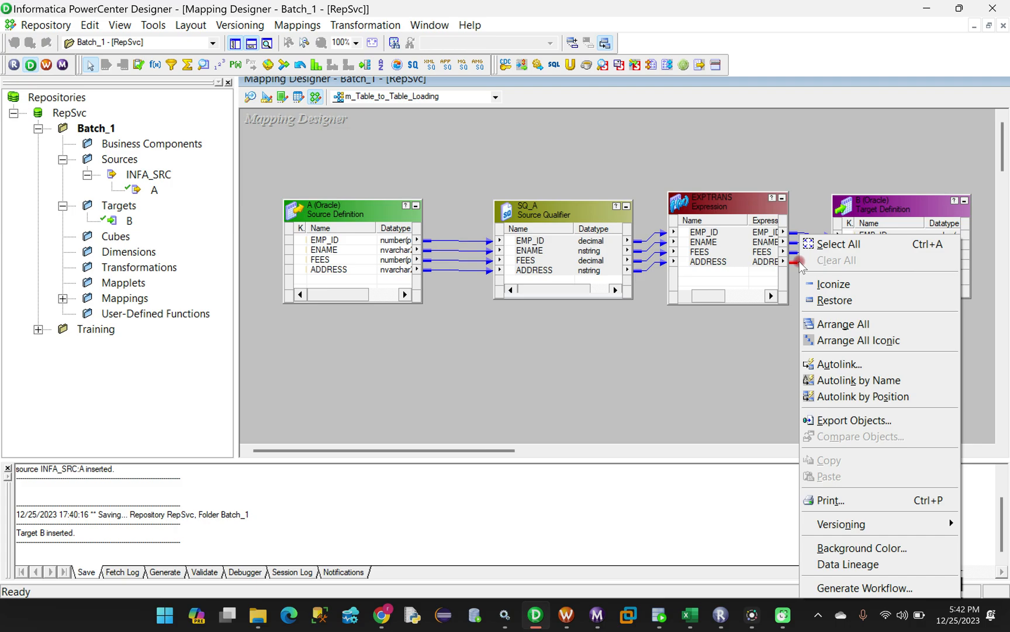
Highlight the ADDRESS link path backward from EXPTRANS to the source
click(753, 403)
click(648, 270)
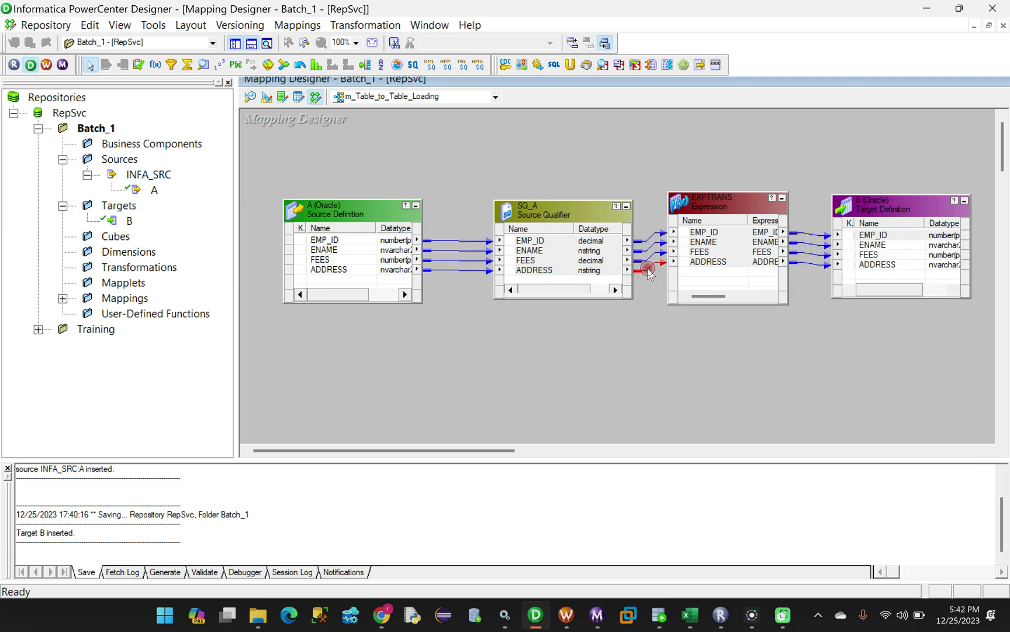
right_click(649, 271)
click(632, 355)
right_click(708, 262)
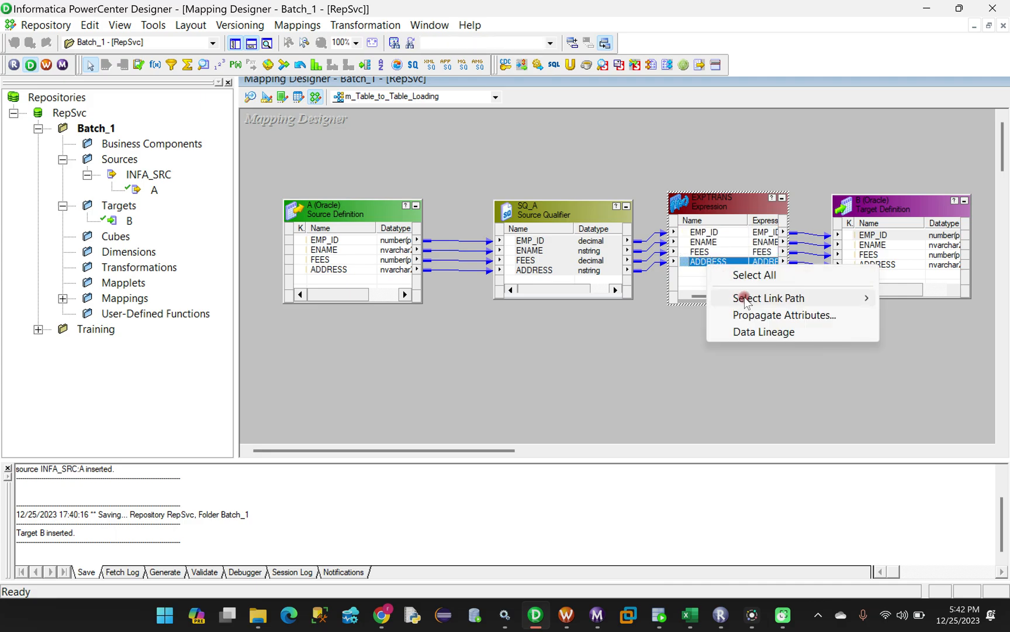
mouse_move(782, 298)
click(910, 315)
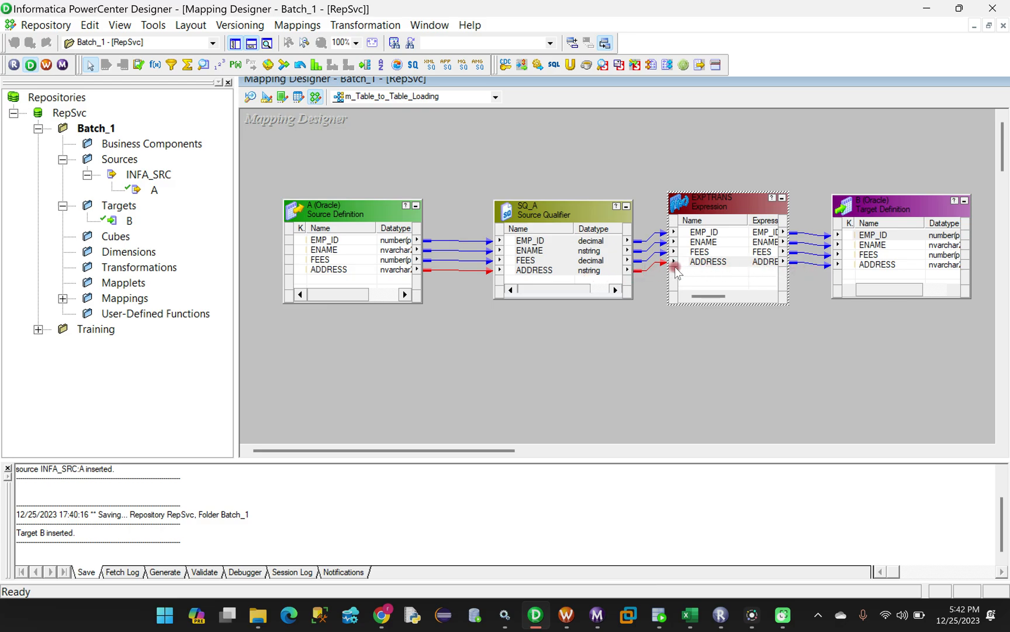
Trace target B's ADDRESS field link path backward to source A
right_click(804, 261)
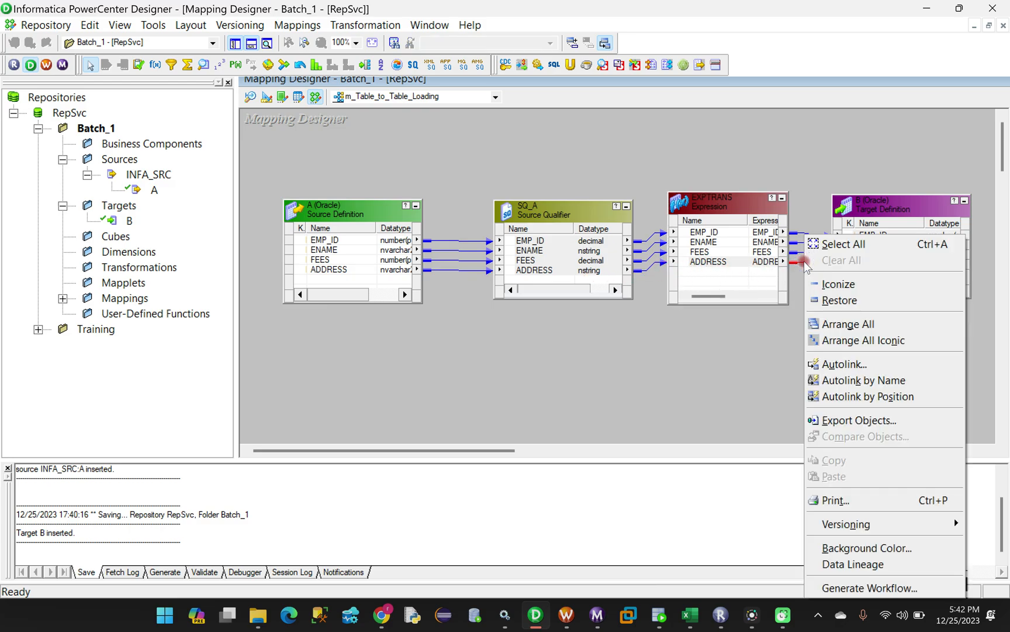
click(781, 330)
click(863, 264)
right_click(866, 264)
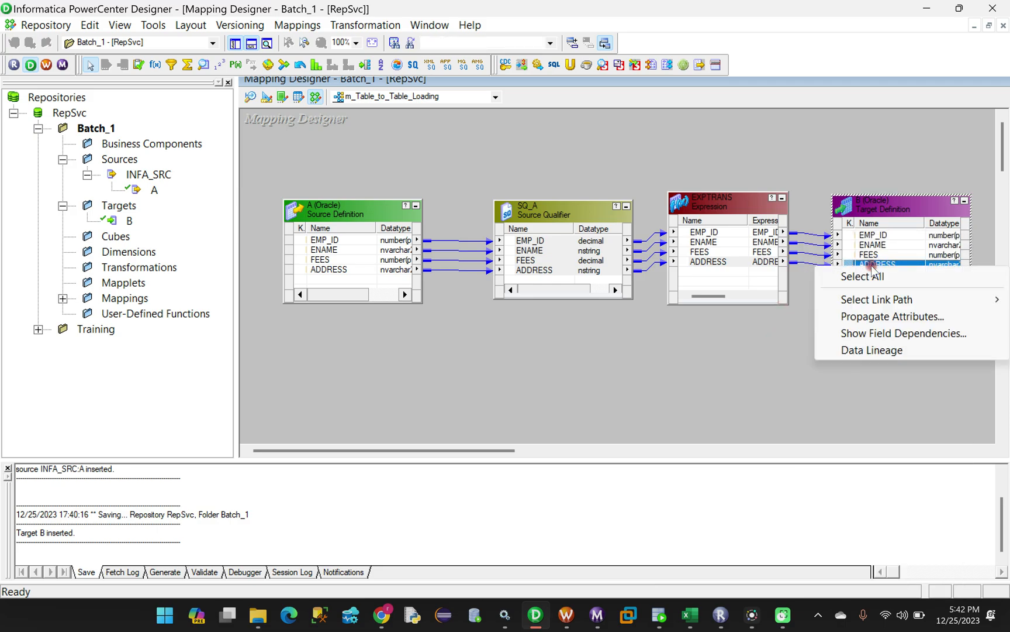
mouse_move(864, 301)
click(785, 300)
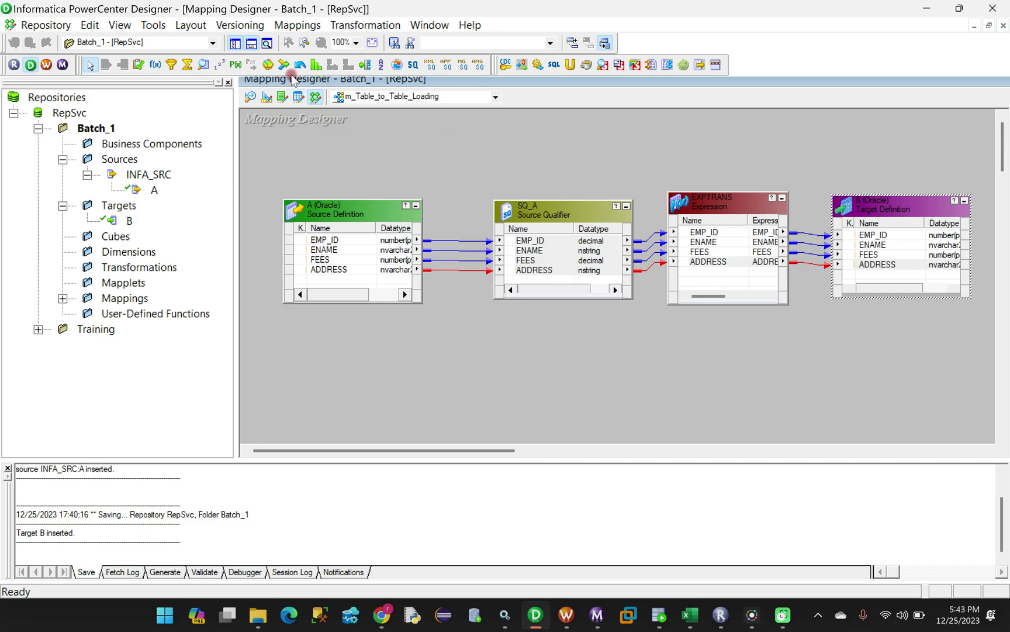
click(291, 26)
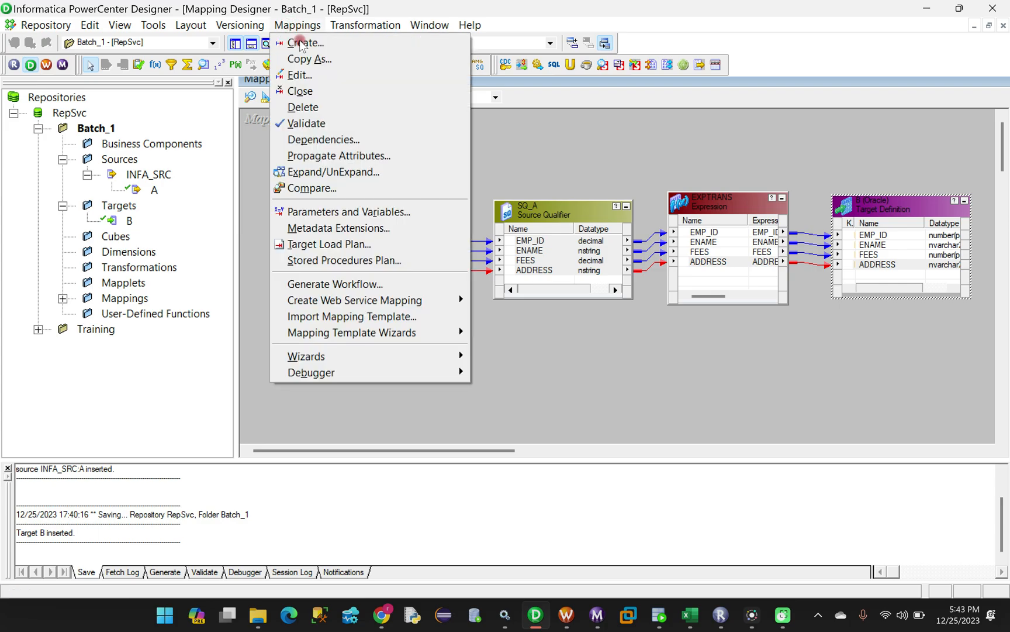
Validate m_Table_to_Table_Loading and read the VALID result in the enlarged Output log
click(317, 124)
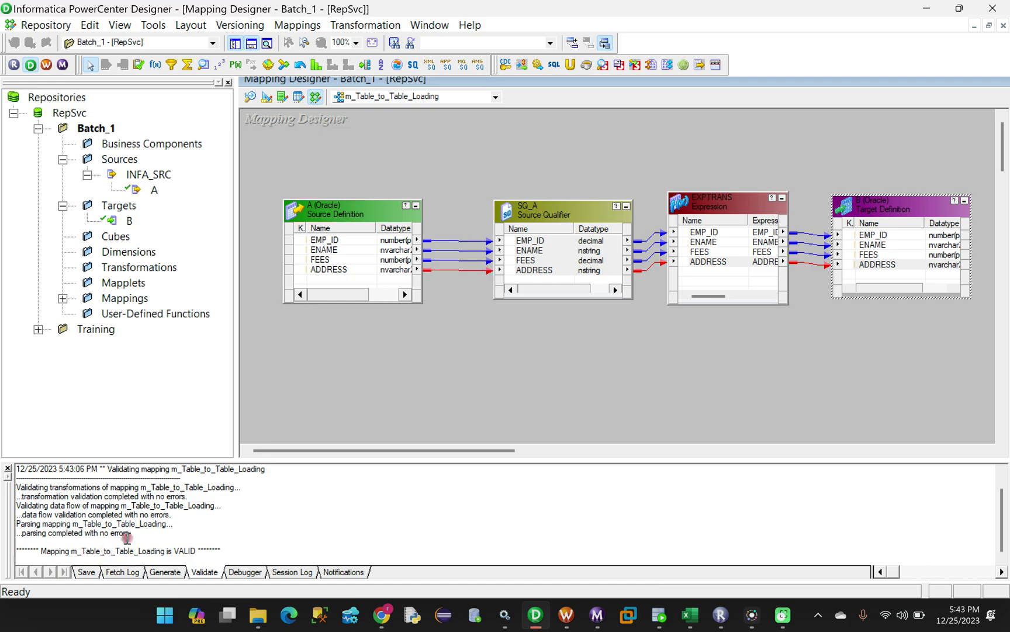
drag(310, 462, 338, 362)
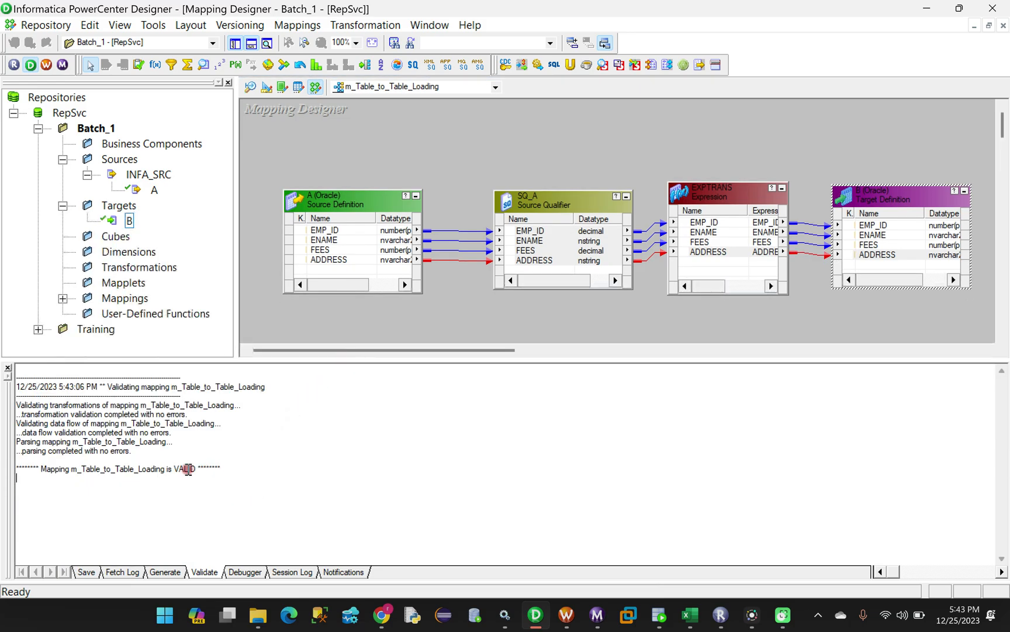
drag(175, 469, 195, 470)
Select the four links running from EXPTRANS into target B
click(807, 185)
drag(801, 183, 802, 215)
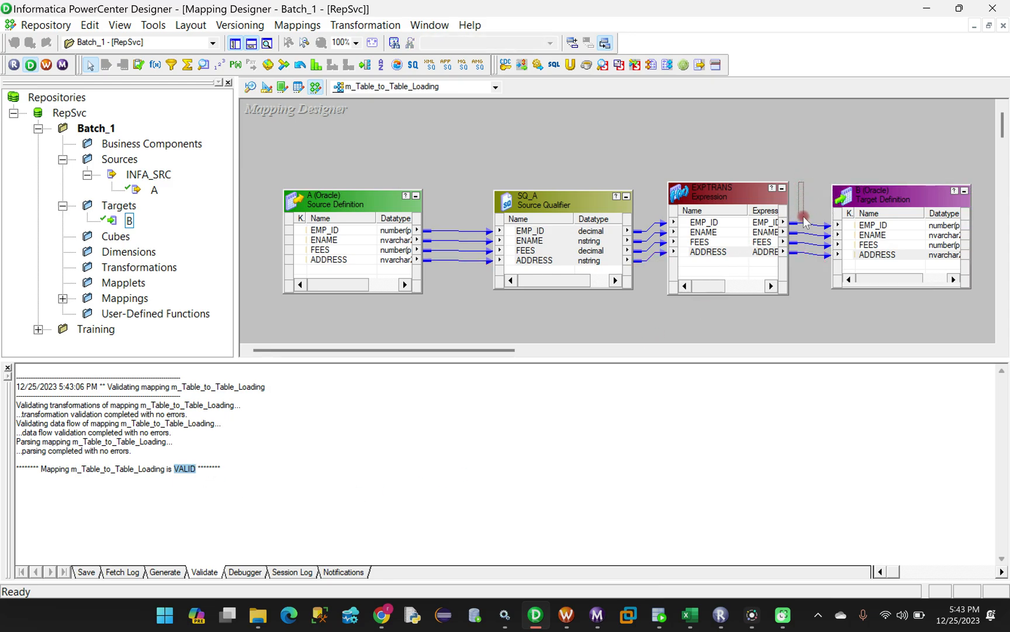
drag(808, 273, 809, 276)
Delete the four links into target B and validate, which reports the mapping INVALID
key(Delete)
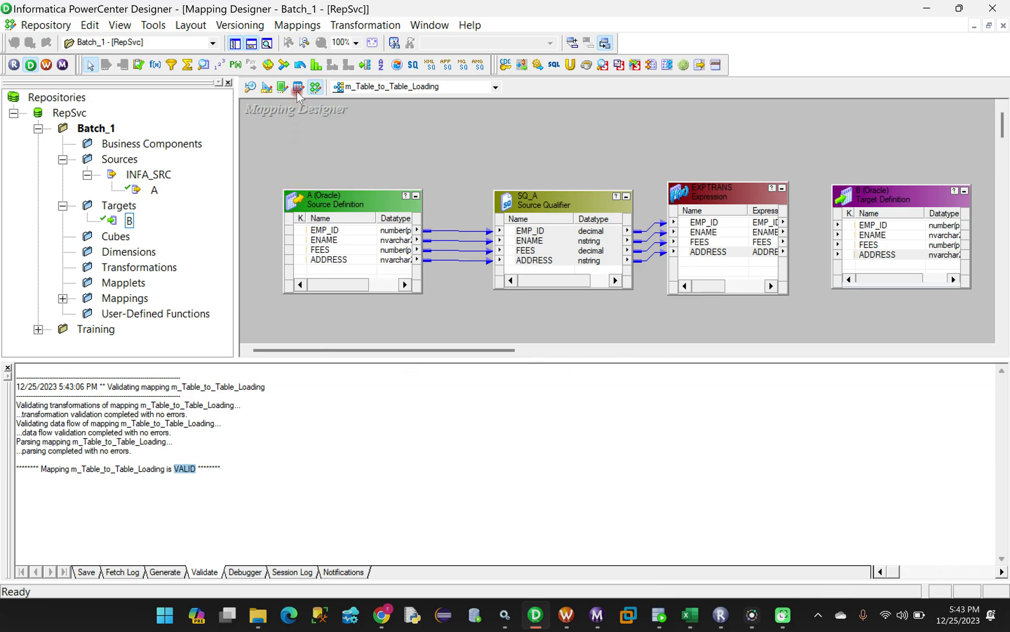
click(298, 25)
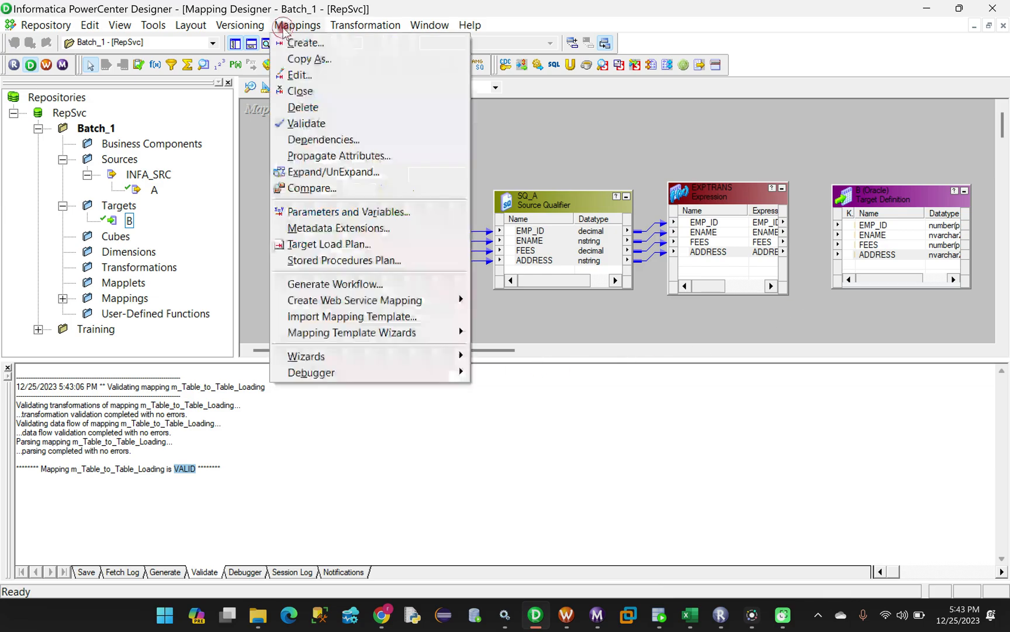
click(298, 125)
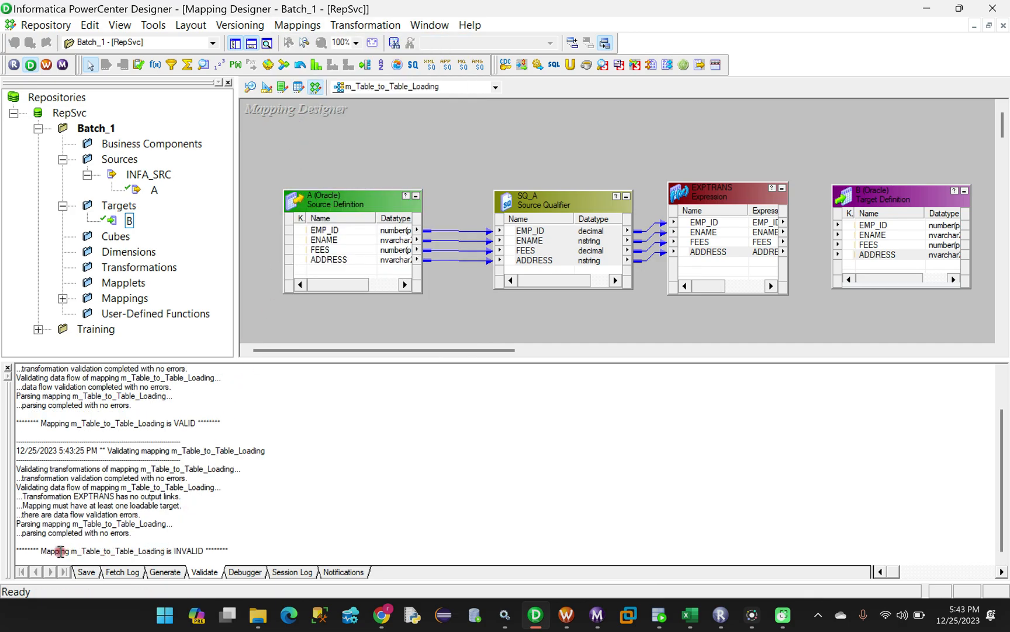
drag(175, 551, 197, 550)
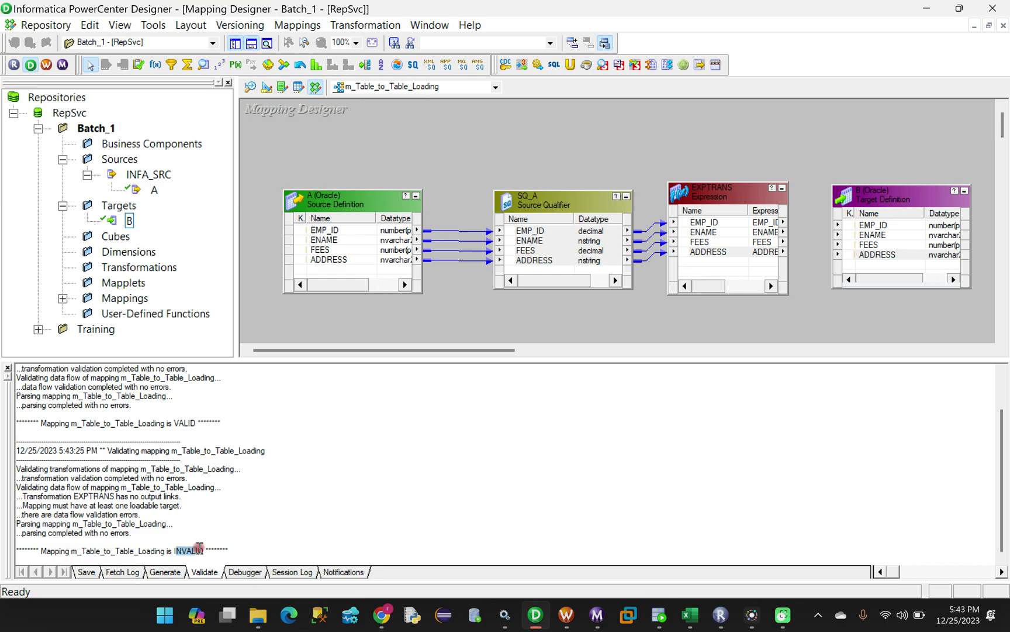
Relink EXPTRANS ports EMP_ID through ADDRESS to target B and revalidate the mapping
click(705, 223)
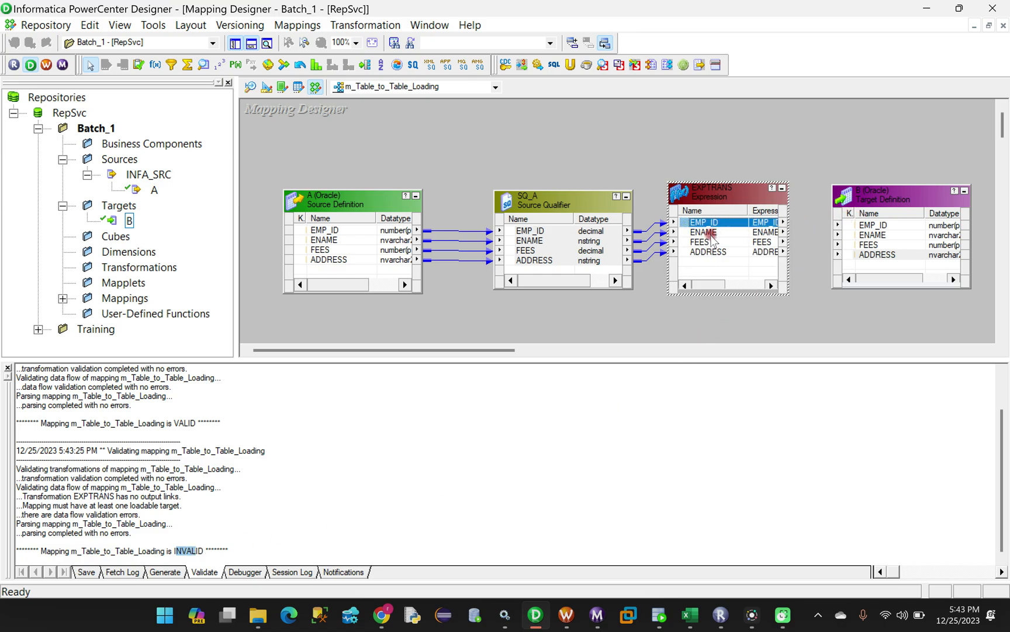
shift+click(707, 252)
drag(707, 226, 864, 226)
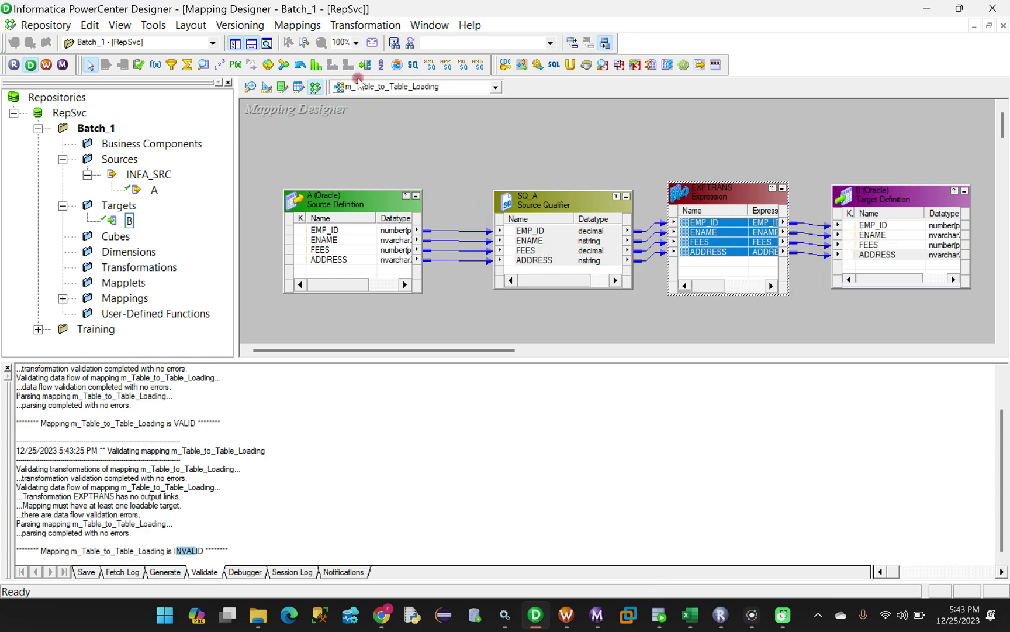
click(287, 25)
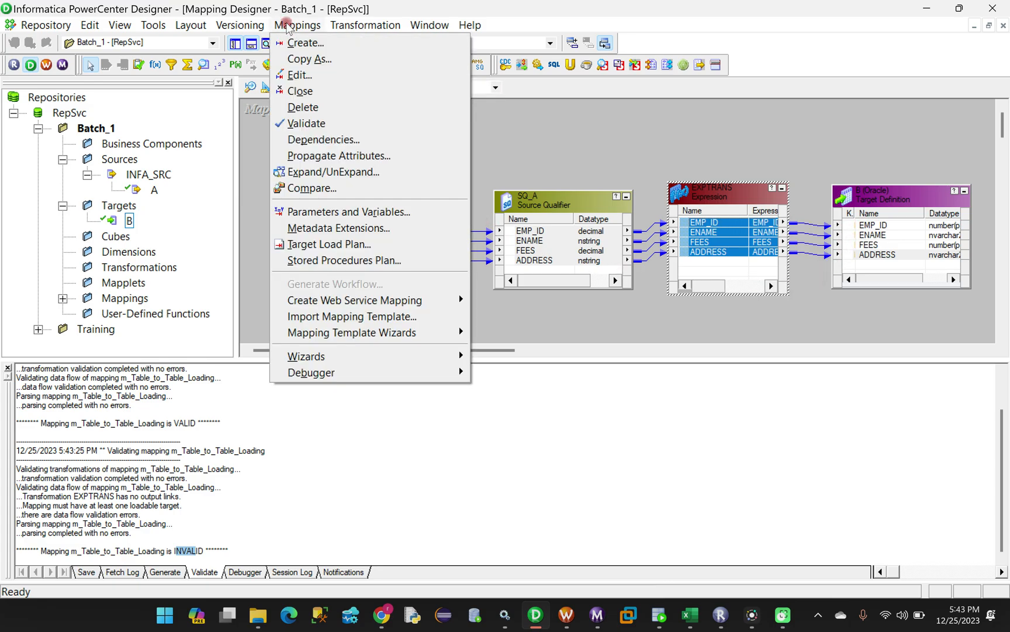
click(319, 127)
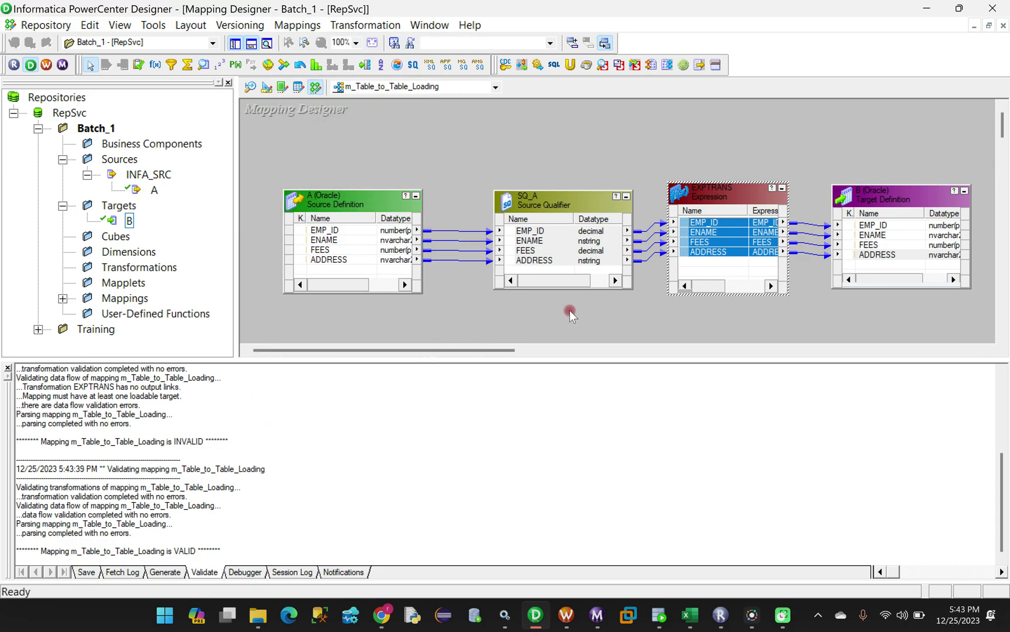
drag(890, 190, 889, 183)
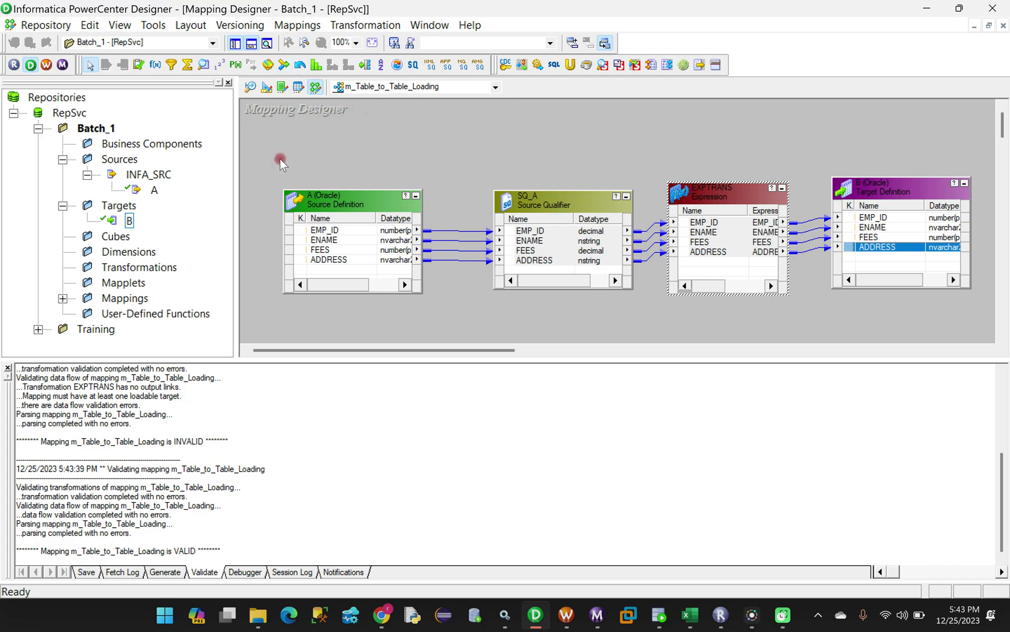
Save m_Table_to_Table_Loading with Ctrl+S and arrange all four transformations as iconic
key(ctrl+s)
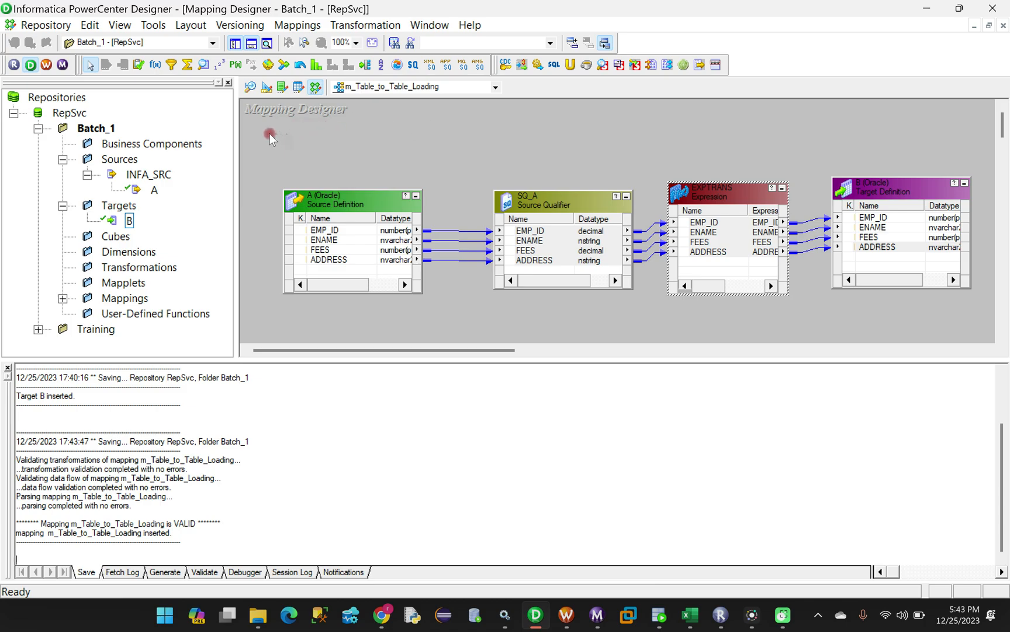
drag(258, 123, 940, 342)
right_click(380, 108)
click(449, 215)
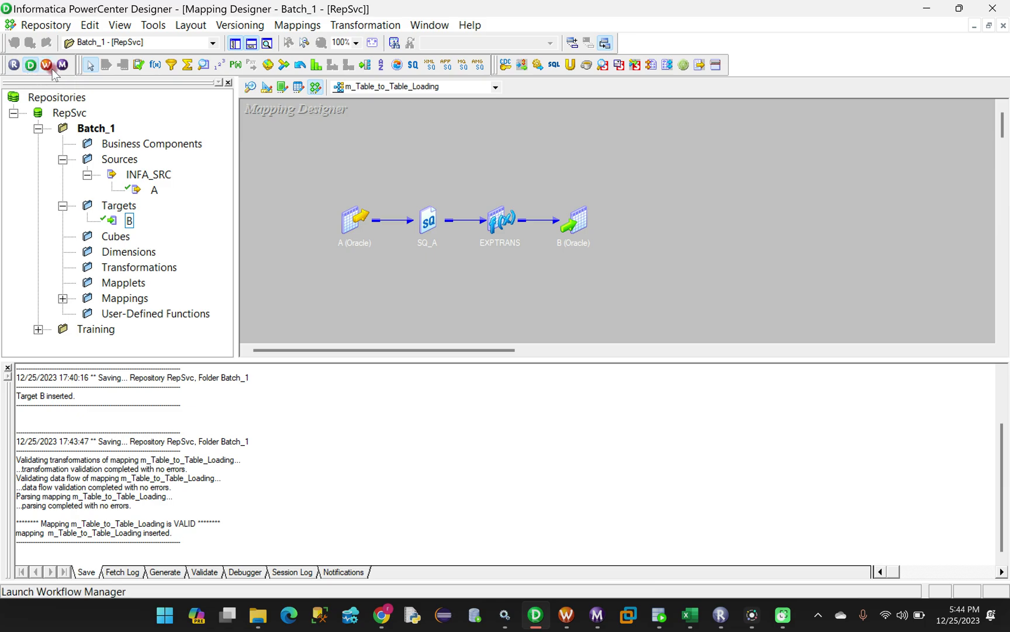
In Workflow Manager's Task Developer, clear the old session from the workspace and open Batch_1
click(383, 294)
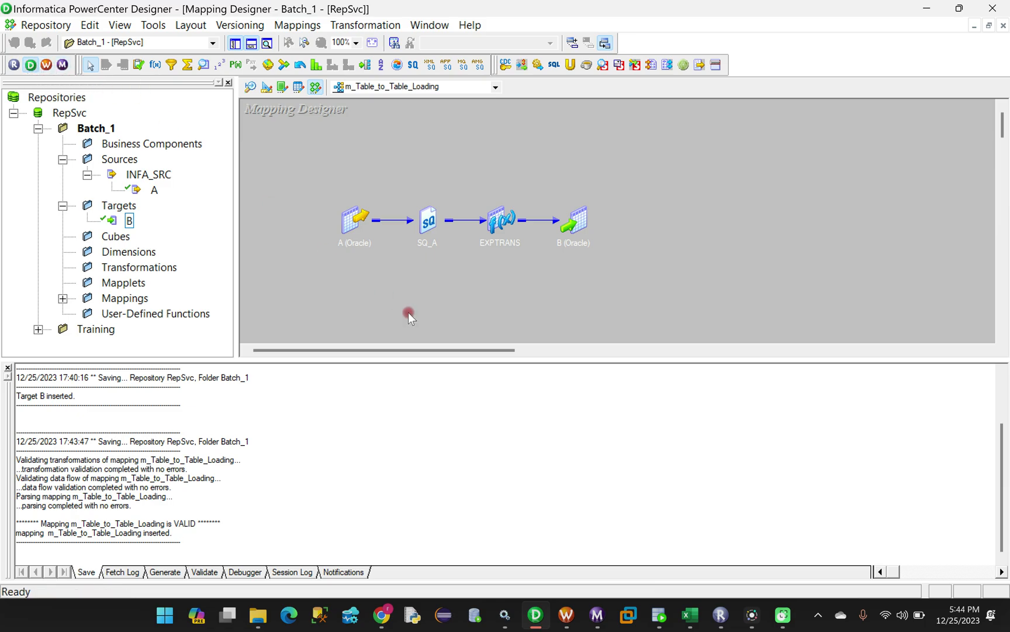
click(568, 615)
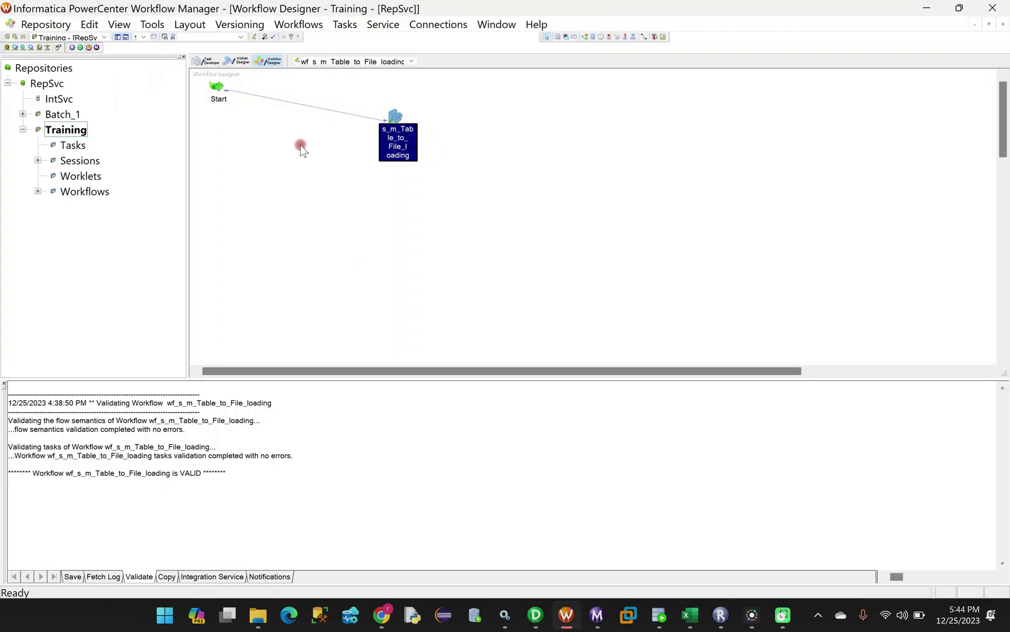
click(206, 61)
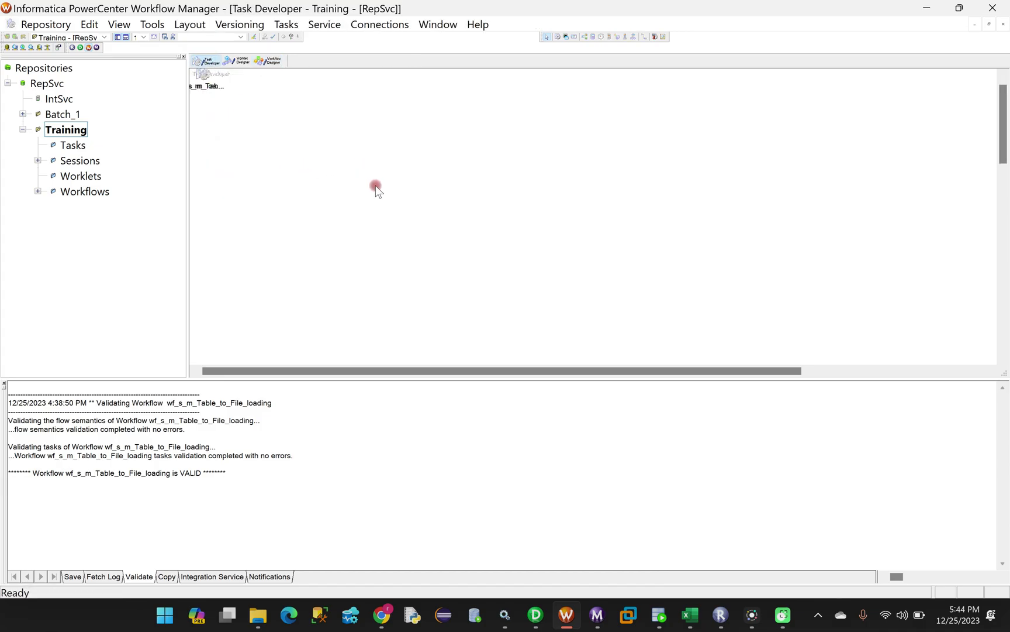
right_click(359, 108)
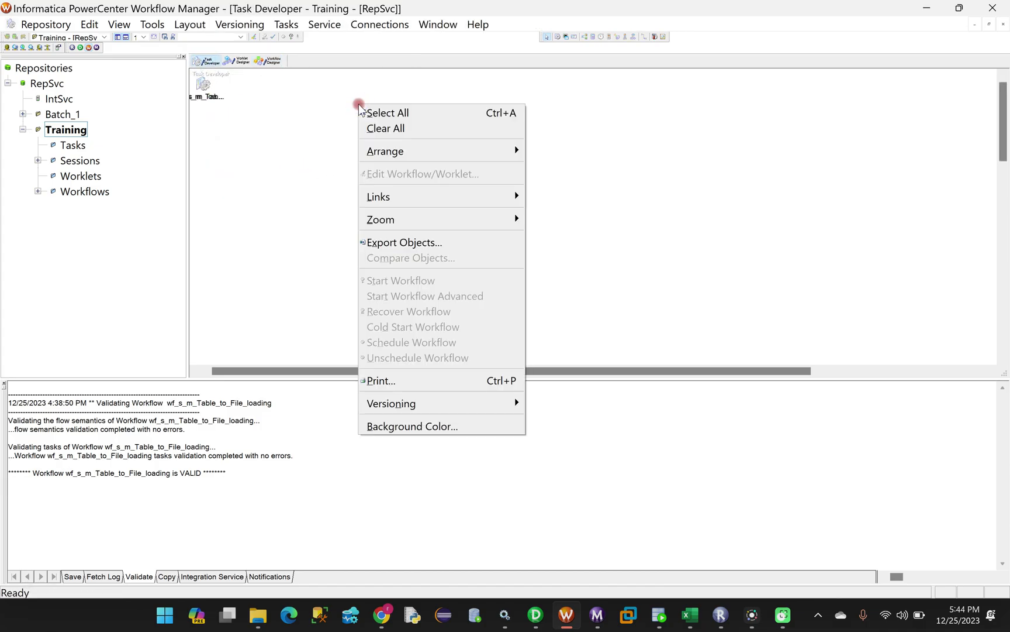
click(388, 131)
right_click(62, 116)
click(99, 203)
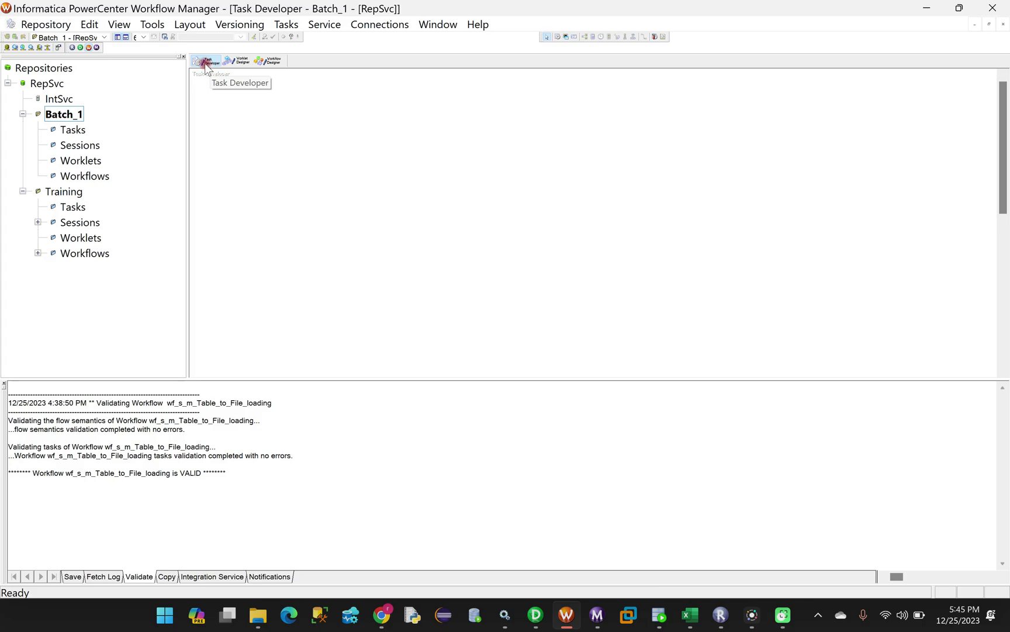
Start creating a new session task, entering the name prefix s_
click(284, 27)
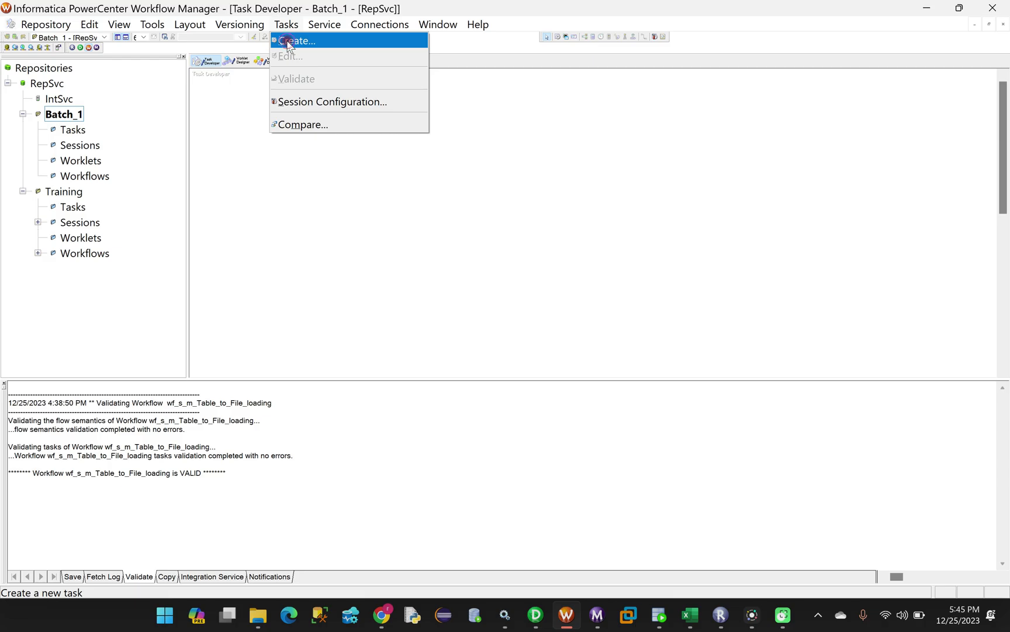
click(288, 42)
click(500, 238)
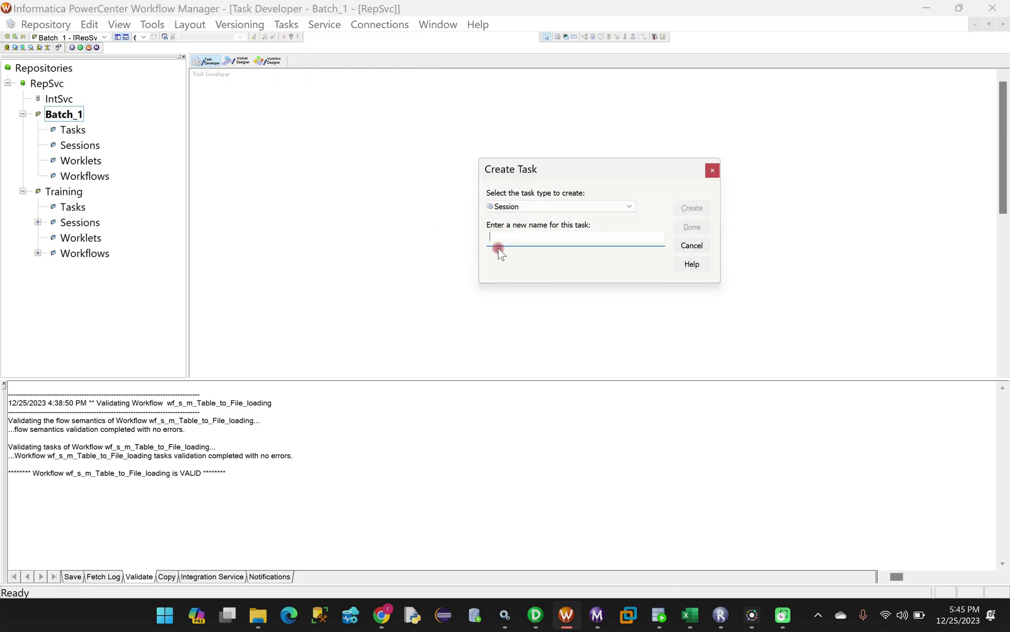
text(s_)
Copy the mapping name m_Table_to_Table_Loading from its properties in Designer
click(536, 614)
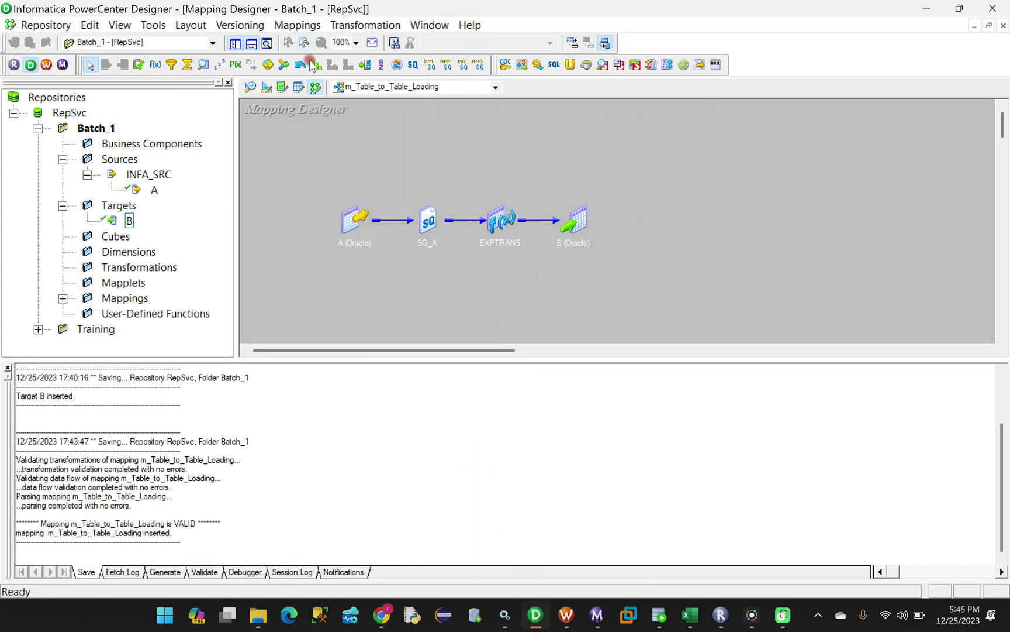
click(292, 27)
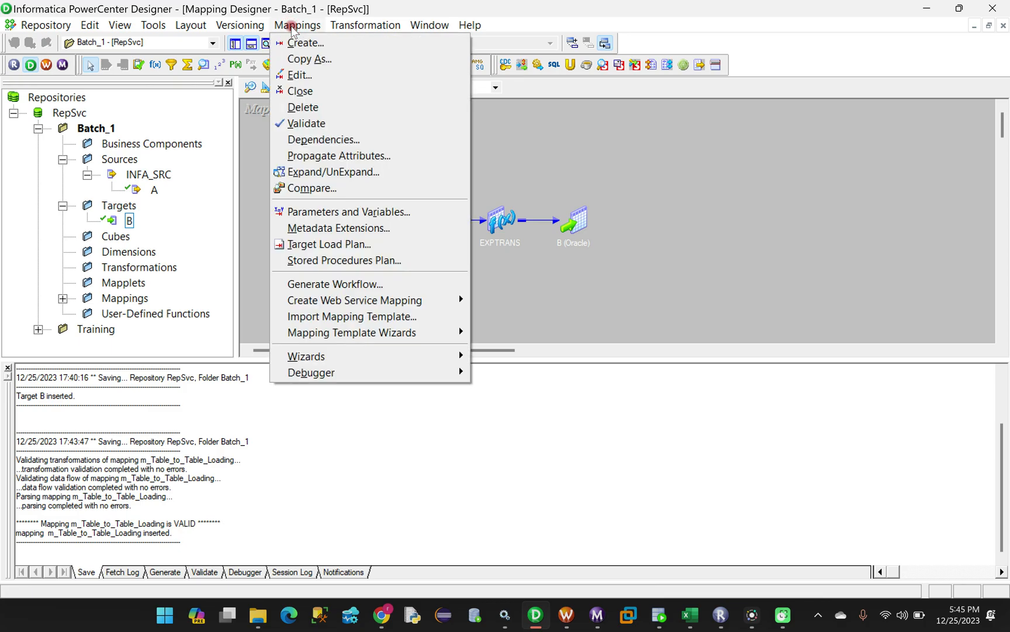
click(298, 75)
click(426, 265)
click(485, 269)
click(502, 268)
drag(519, 266, 401, 267)
key(ctrl+c)
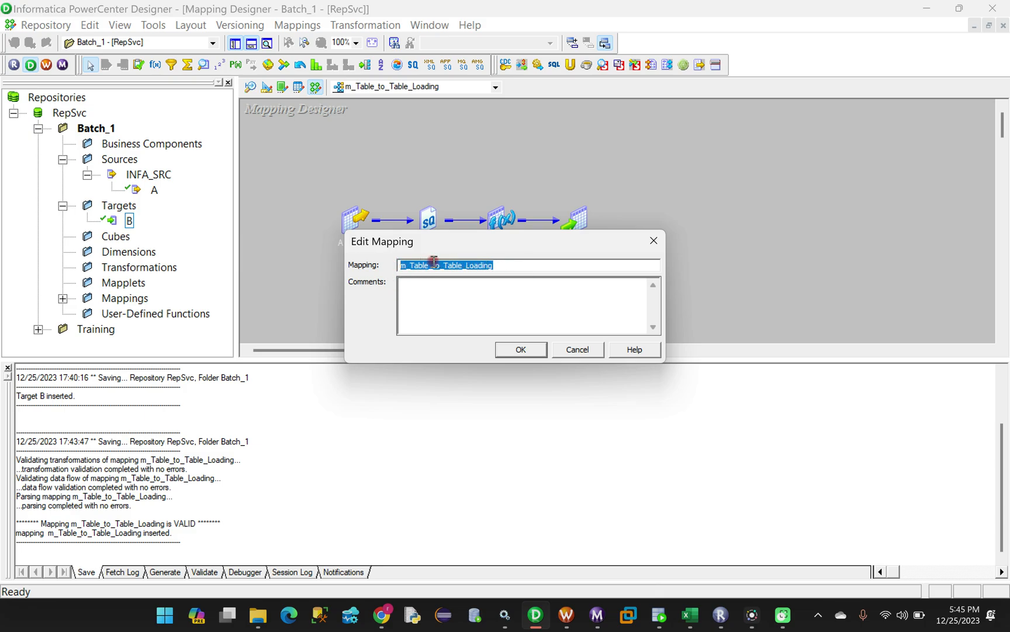
click(520, 349)
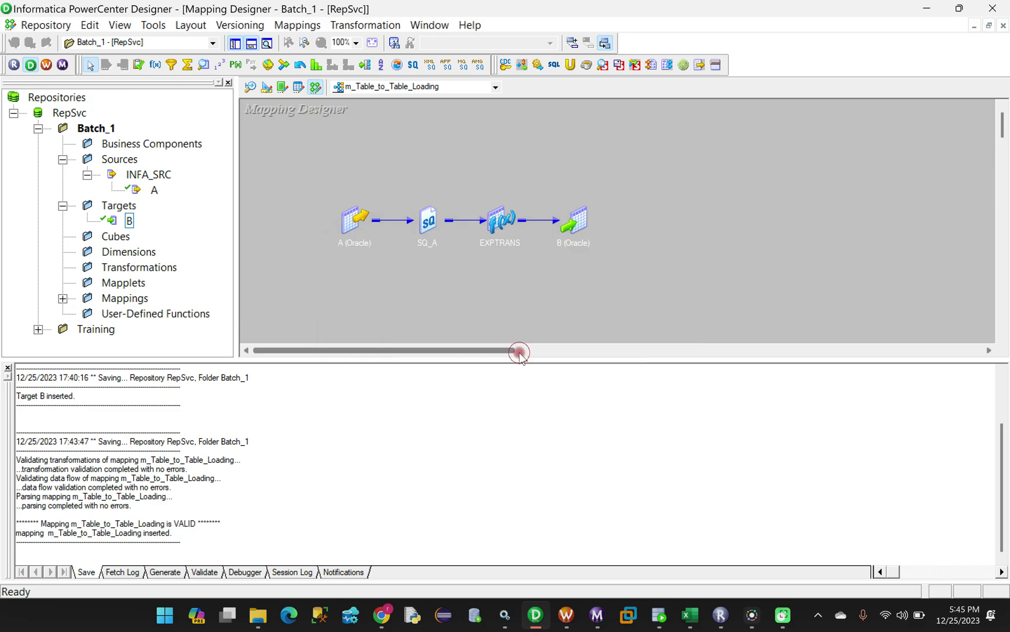
Name the session s_m_Table_to_Table_Loading and base it on mapping m_Table_to_Table_Loading
click(569, 613)
key(ctrl+v)
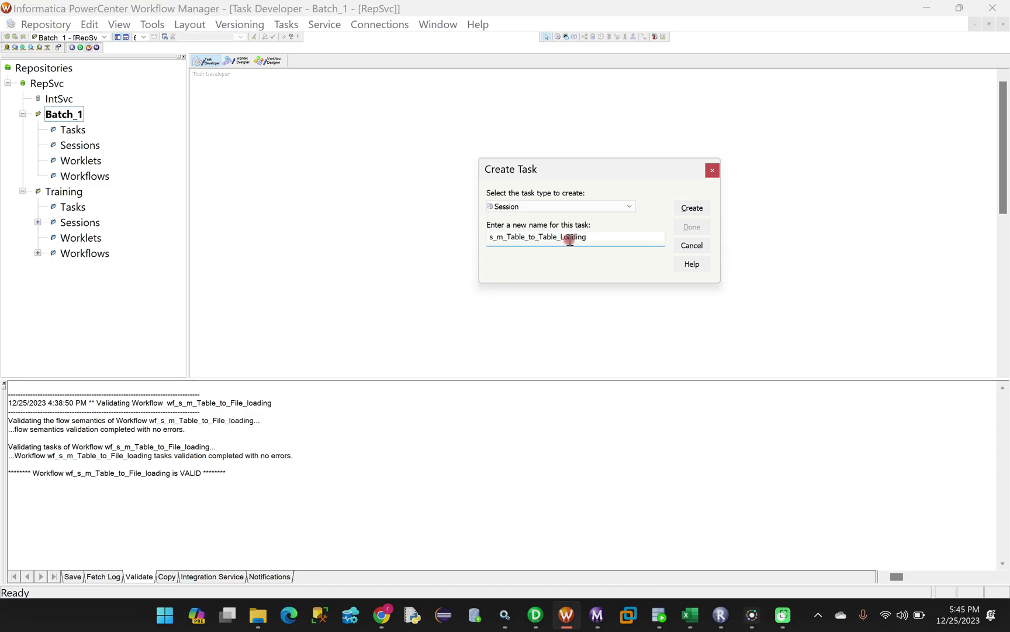
click(691, 208)
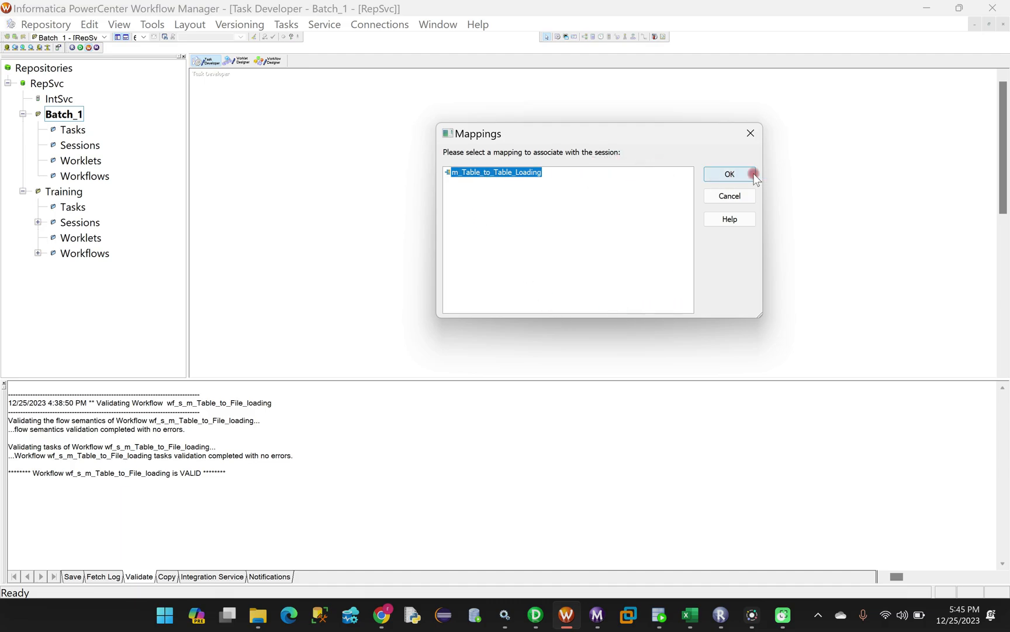
click(730, 174)
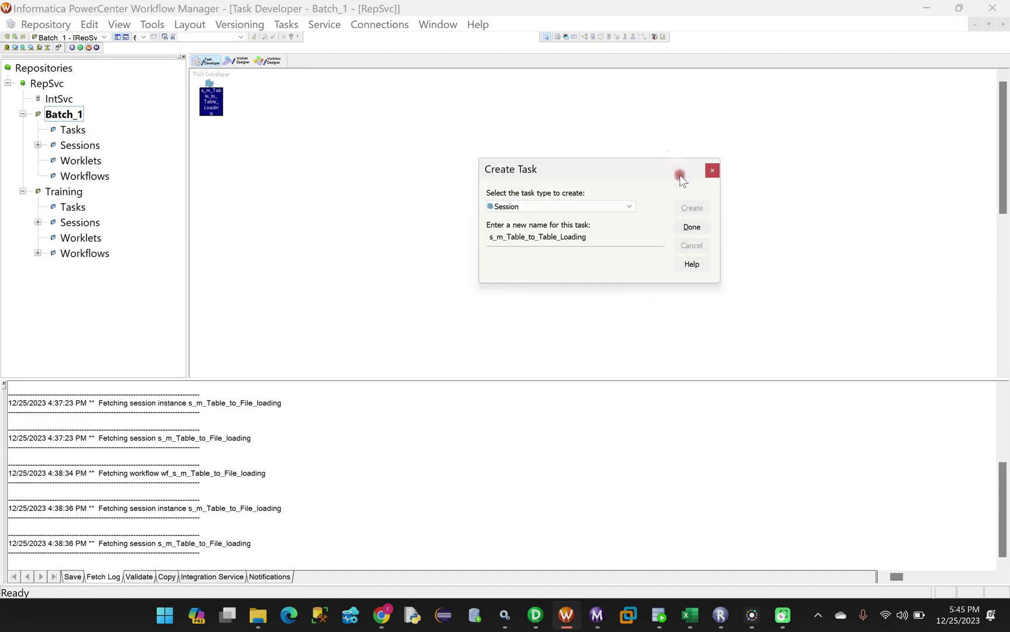
click(692, 228)
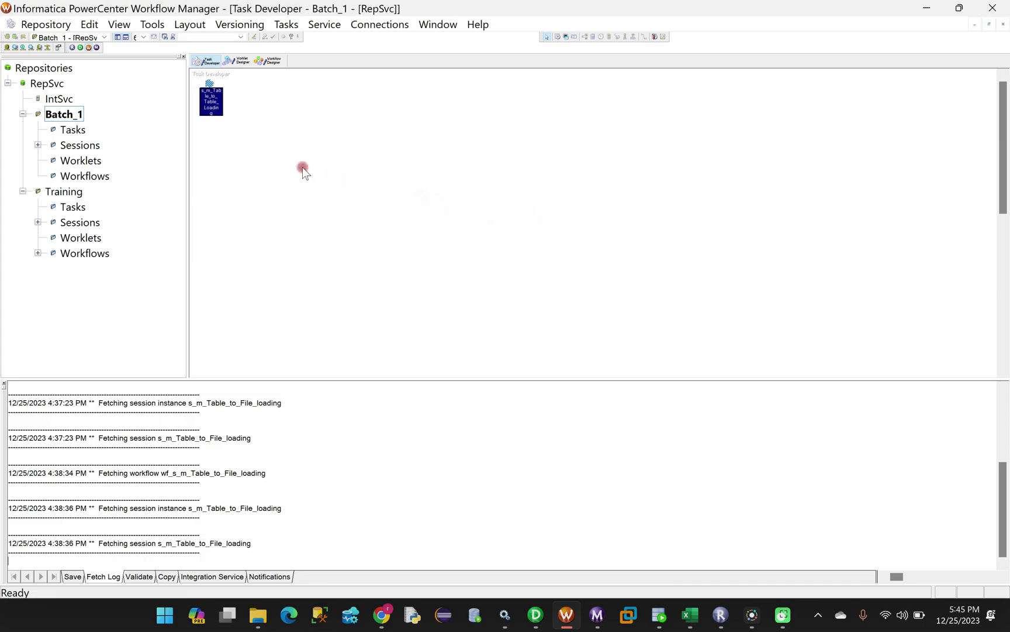
Save the session, then start a new workflow, clear NEWWORKFLOW11, and discard it
click(273, 135)
key(ctrl+s)
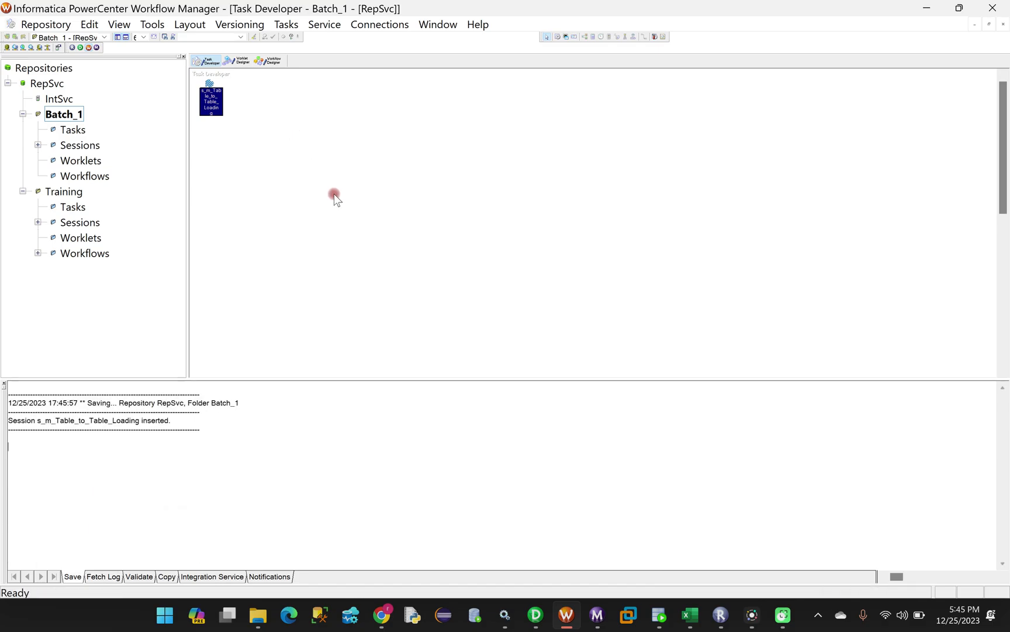
click(271, 60)
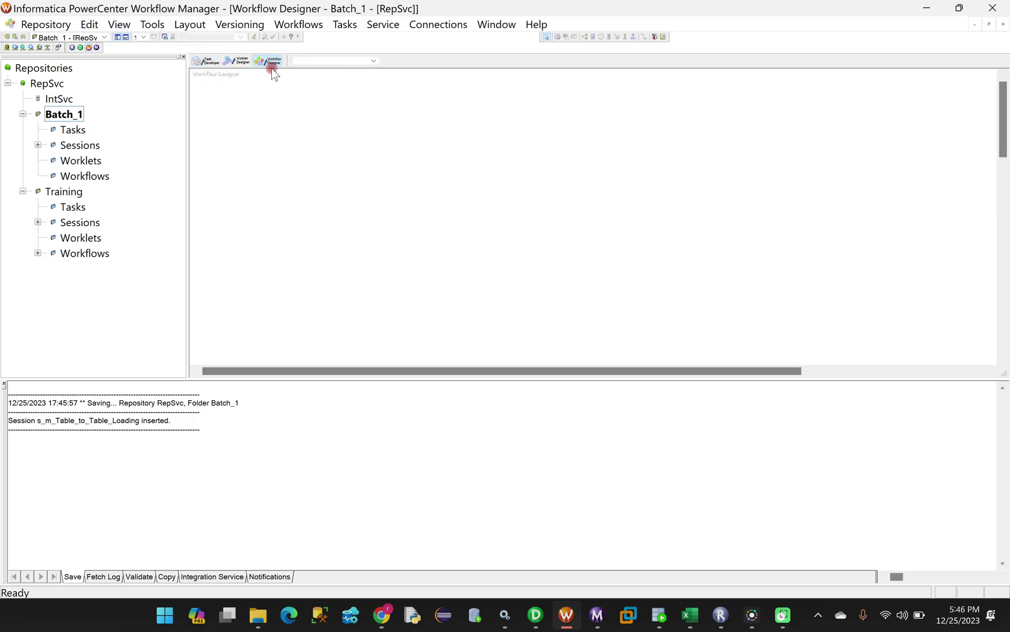
click(289, 26)
click(292, 41)
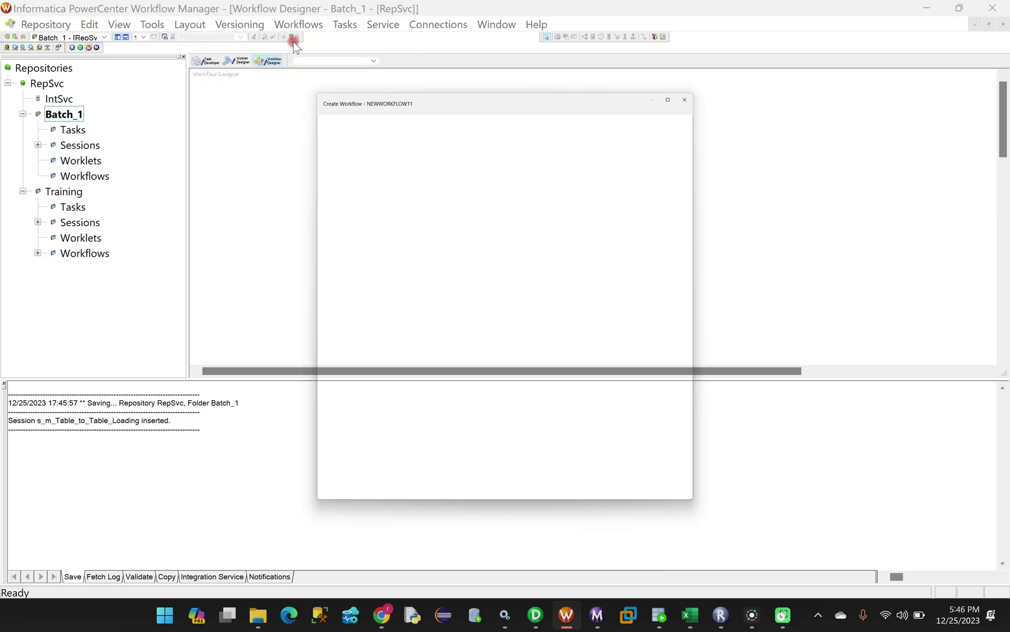
click(452, 144)
drag(470, 144, 364, 145)
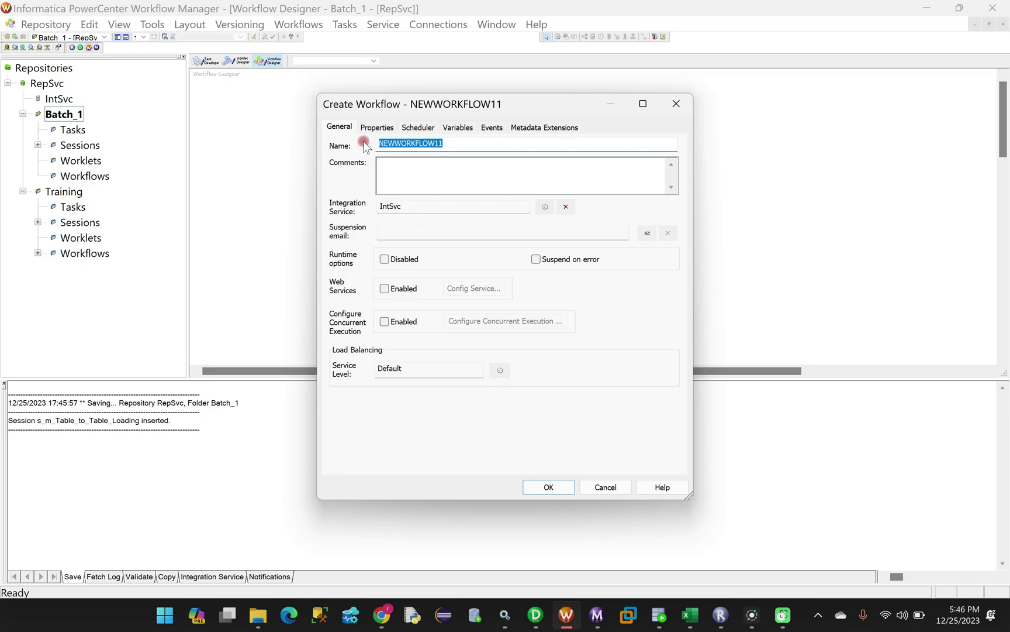
key(BackSpace)
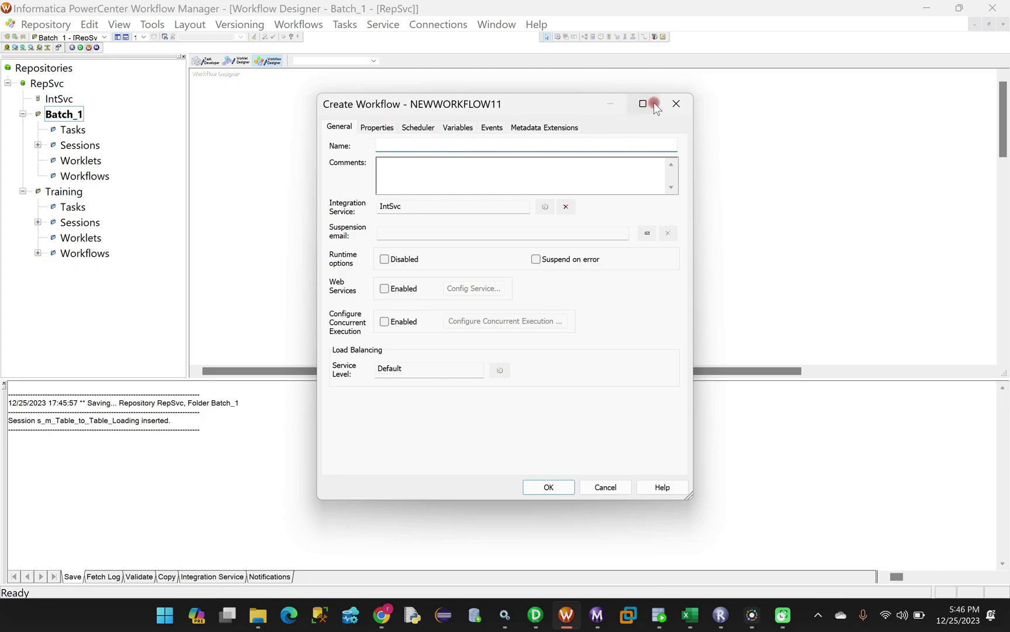
click(677, 105)
click(469, 343)
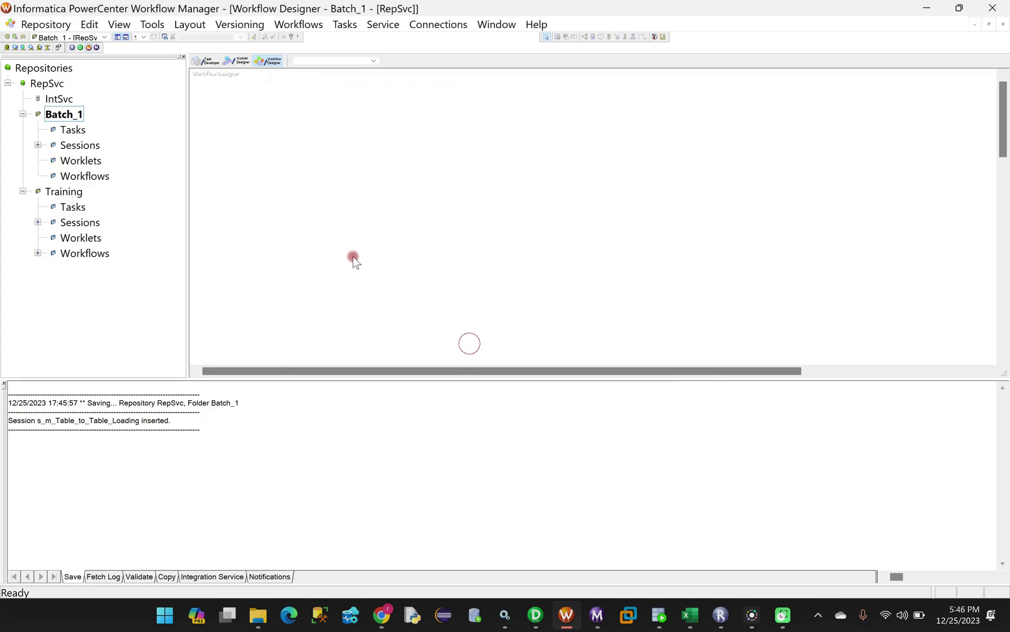
Check the session's name s_m_Table_to_Table_Loading in its properties, leaving it unchanged
click(208, 61)
double_click(210, 94)
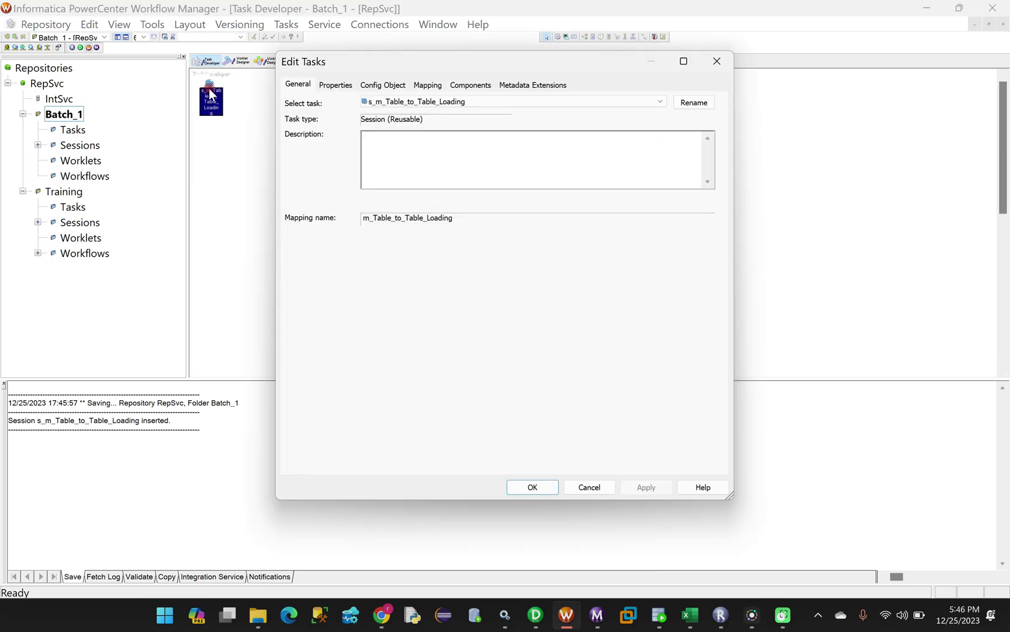
click(695, 102)
drag(502, 285, 349, 286)
key(ctrl+c)
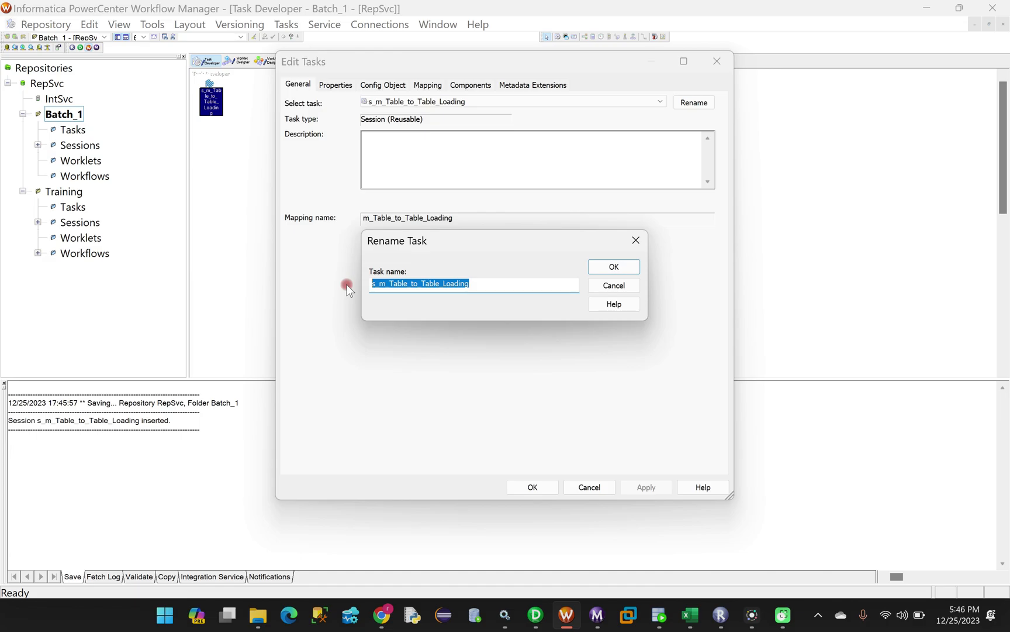
click(609, 269)
click(533, 496)
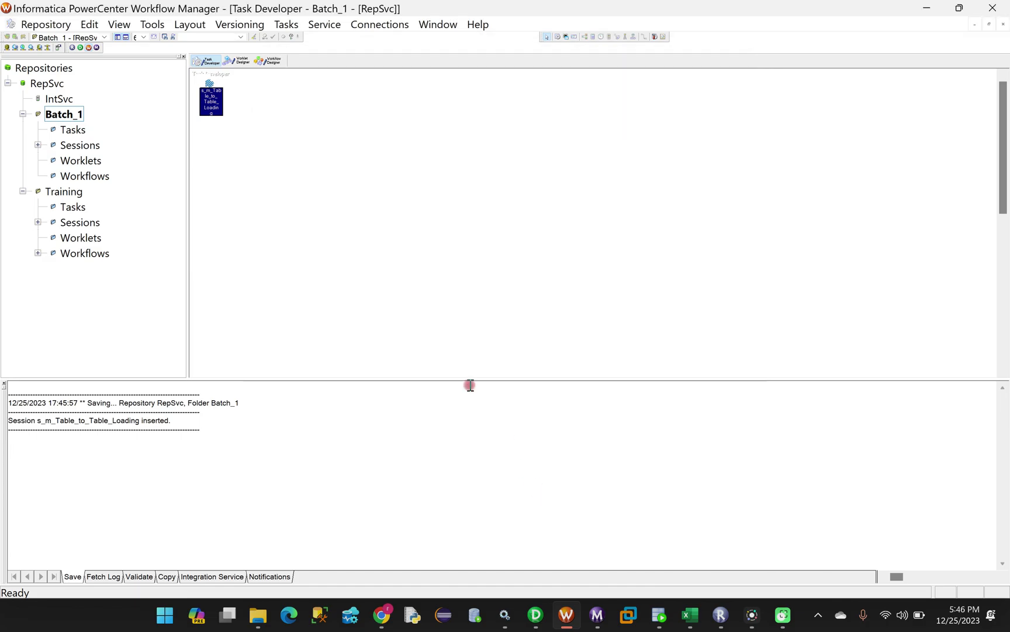
click(270, 61)
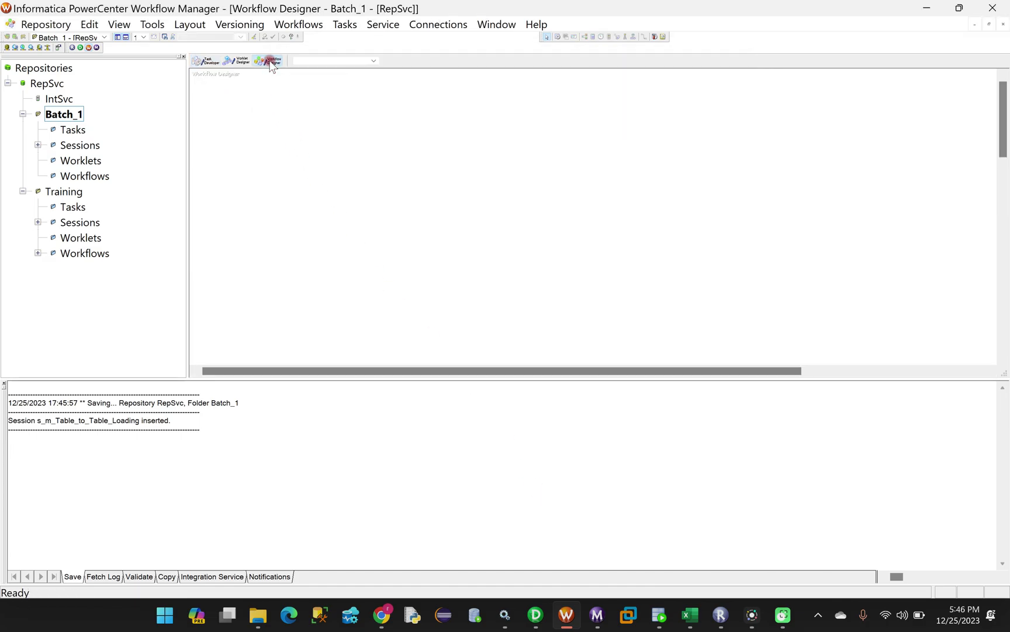
Create workflow wf_s_m_Table_to_Table_Loading by prefixing the pasted session name with wf_
click(298, 24)
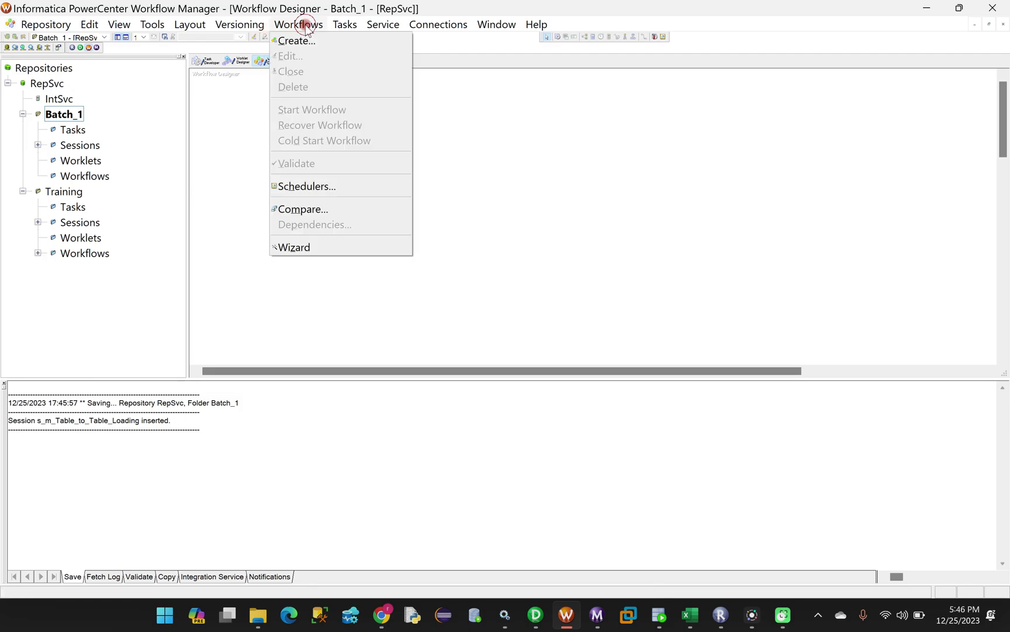
click(294, 39)
drag(449, 143, 363, 139)
key(BackSpace)
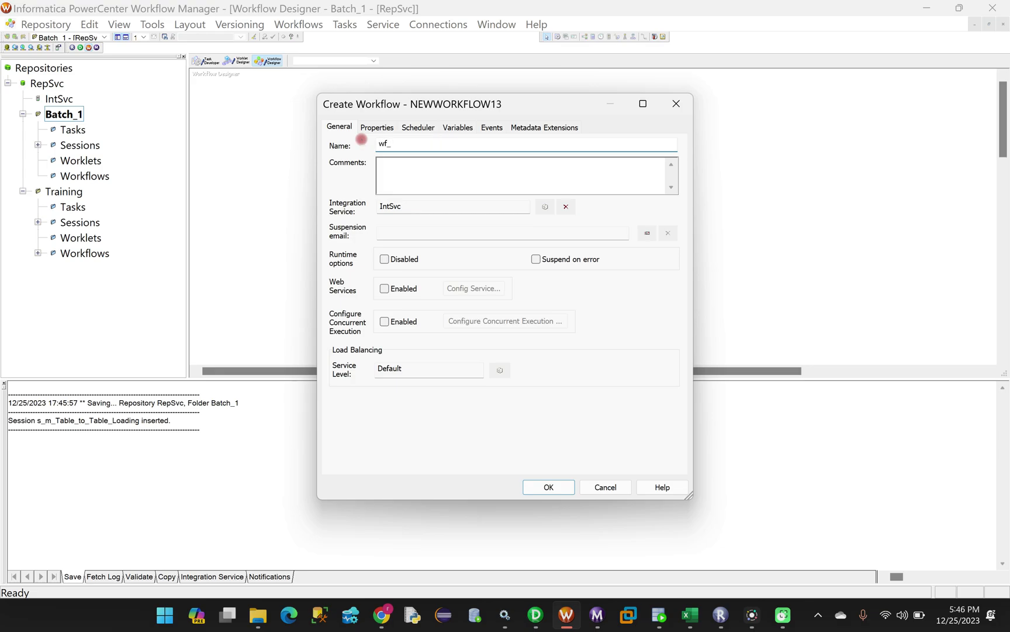
text(wf_)
key(ctrl+v)
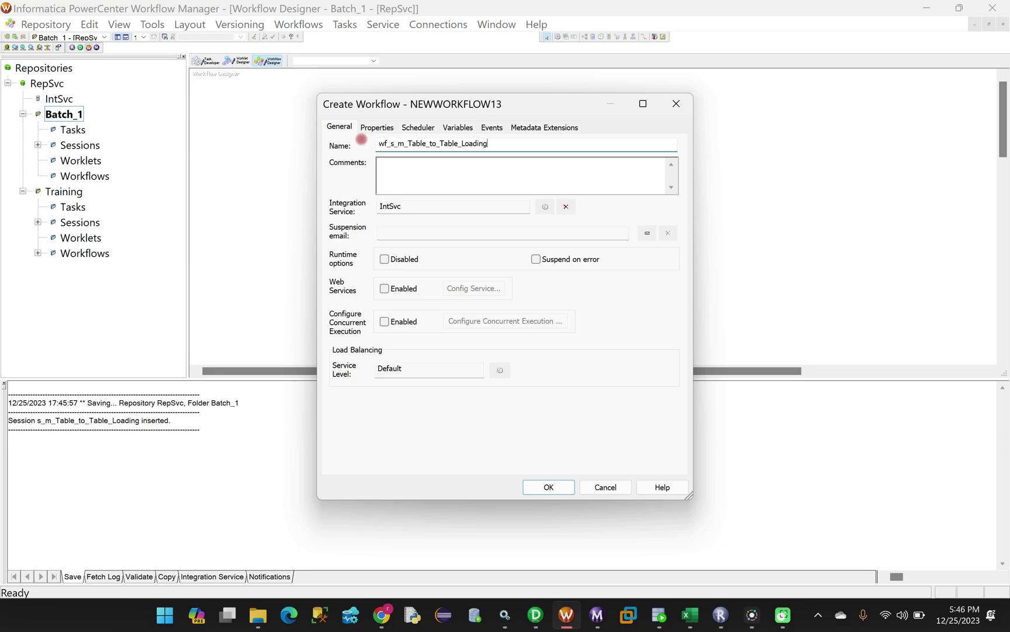
mouse_move(498, 143)
mouse_down()
mouse_move(372, 146)
mouse_move(493, 145)
mouse_up()
click(396, 145)
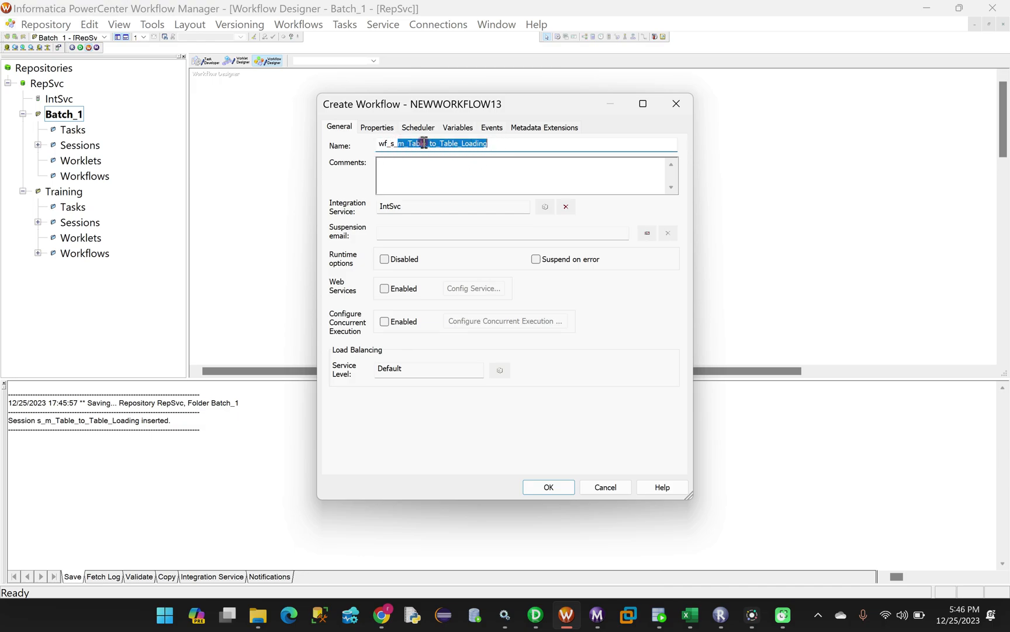
click(392, 144)
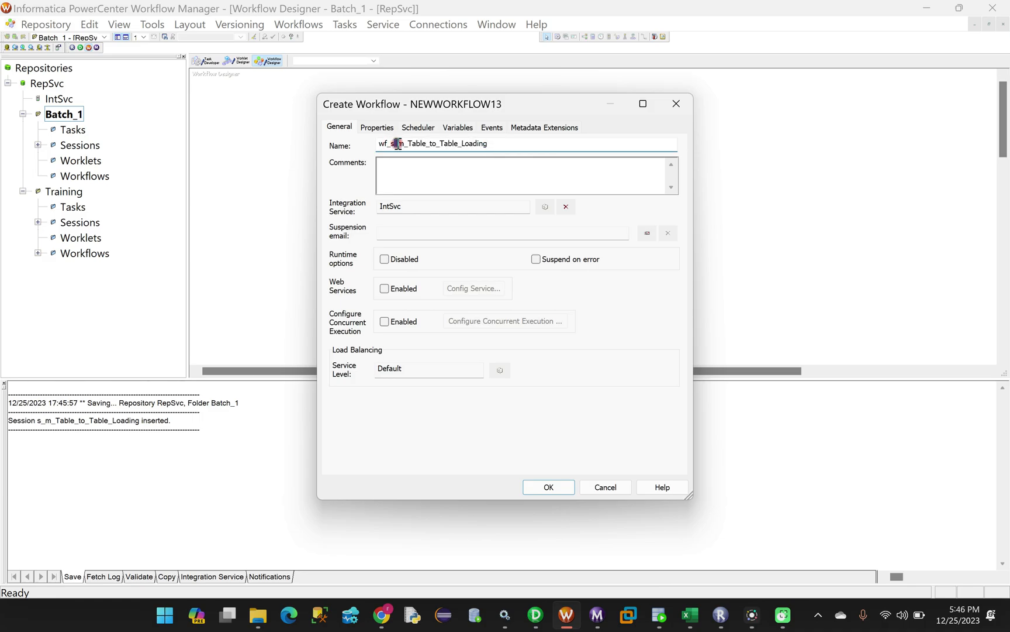
drag(388, 144, 380, 145)
drag(525, 142, 375, 144)
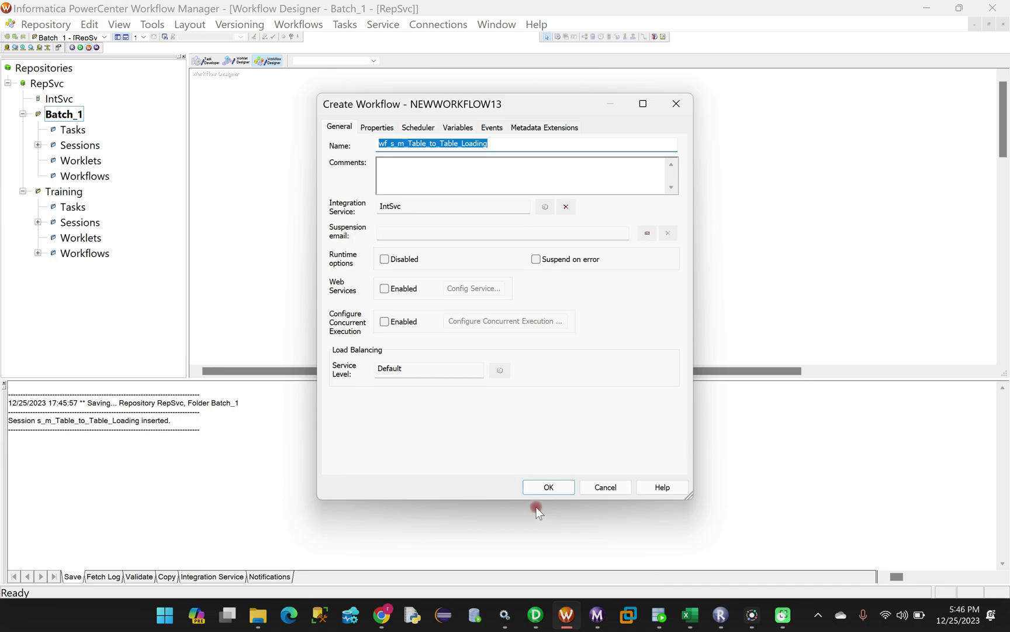
click(548, 487)
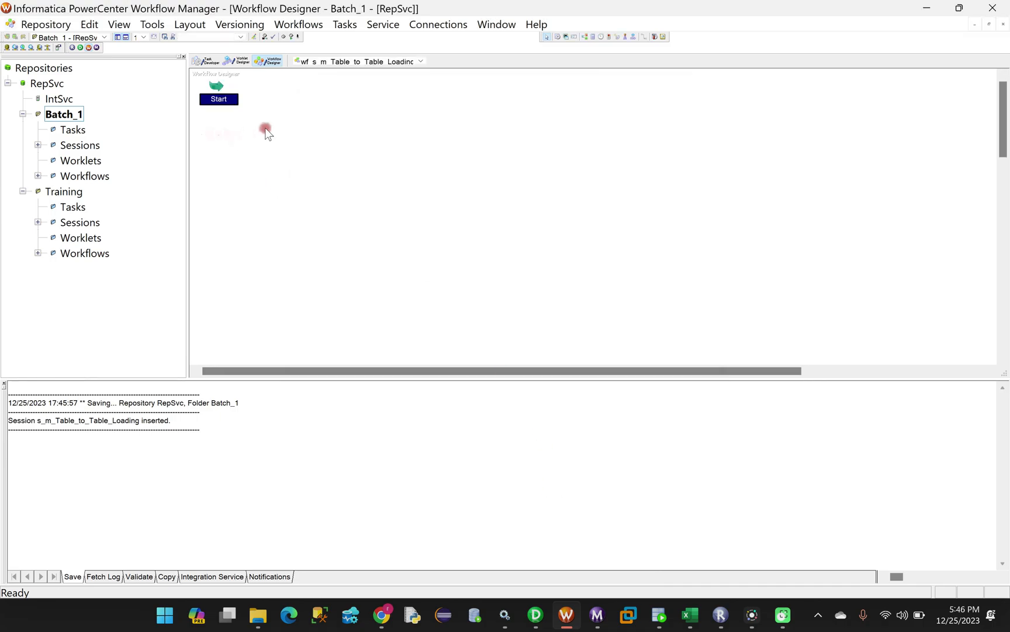
Place s_m_Table_to_Table_Loading from Batch_1's Sessions on the canvas and link Start to it
click(37, 145)
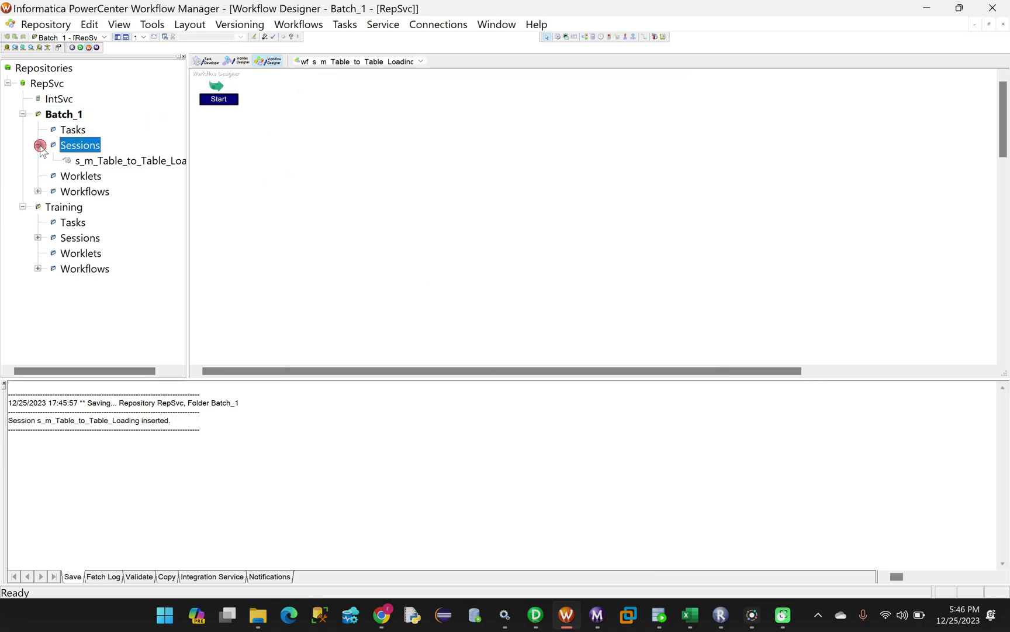
drag(115, 162, 363, 102)
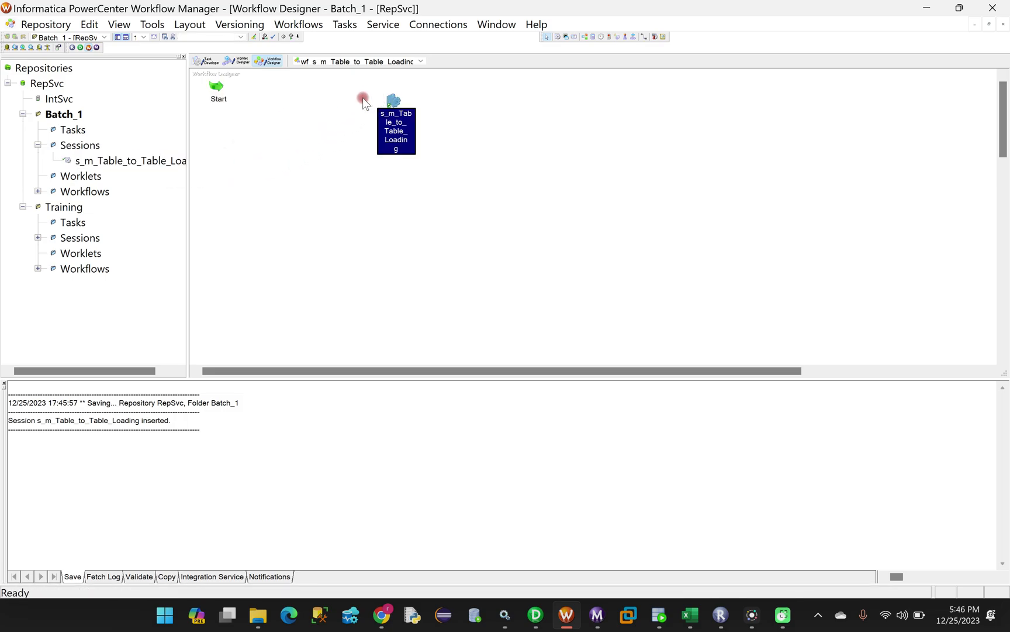
click(646, 35)
drag(220, 86, 393, 100)
Open the session's Mapping properties and select source SQ_A
double_click(394, 97)
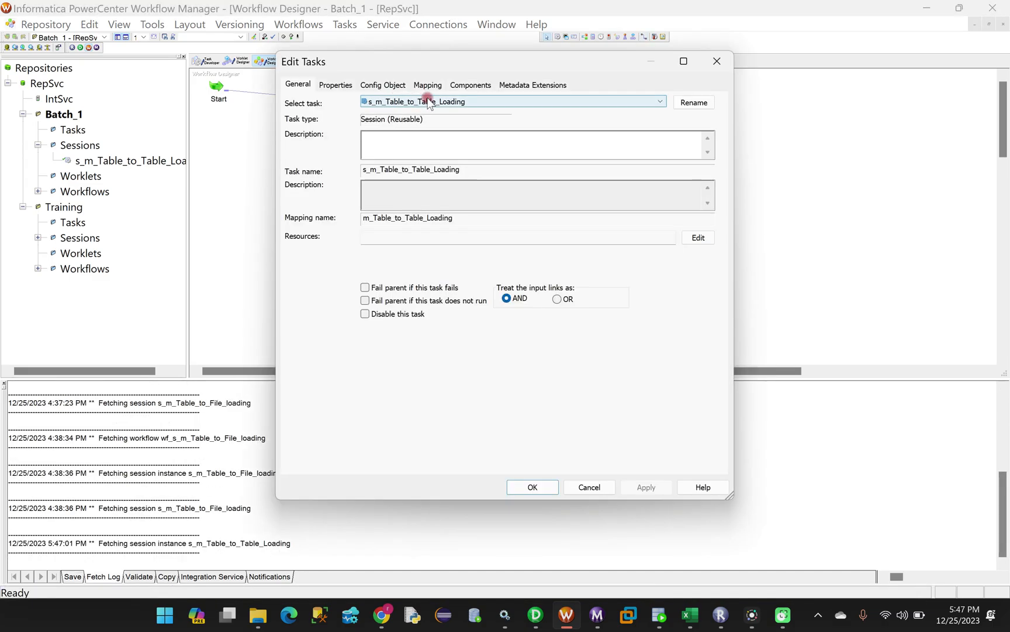
click(433, 85)
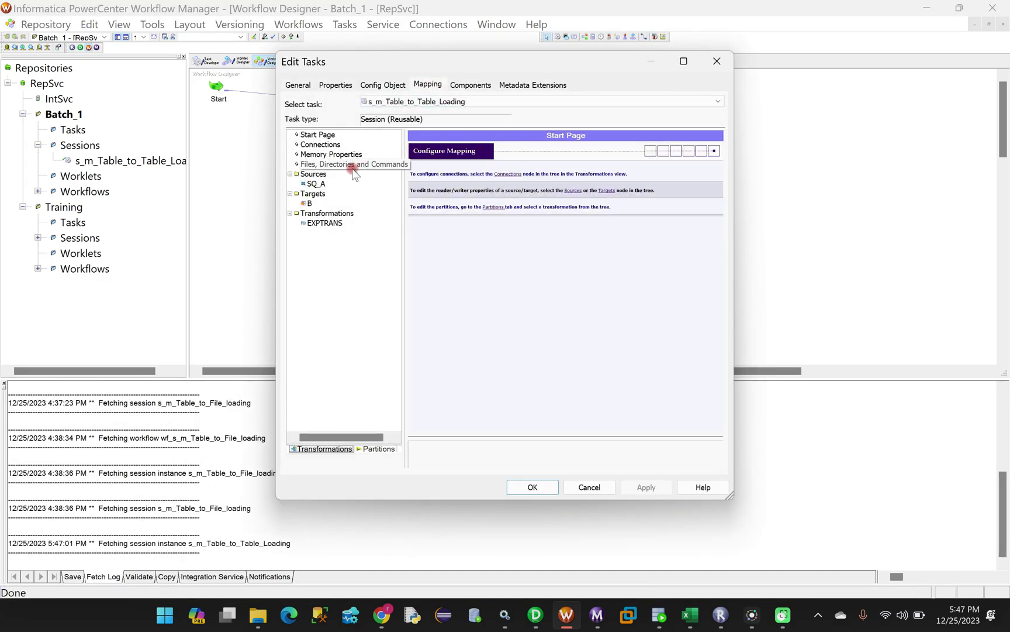
click(316, 185)
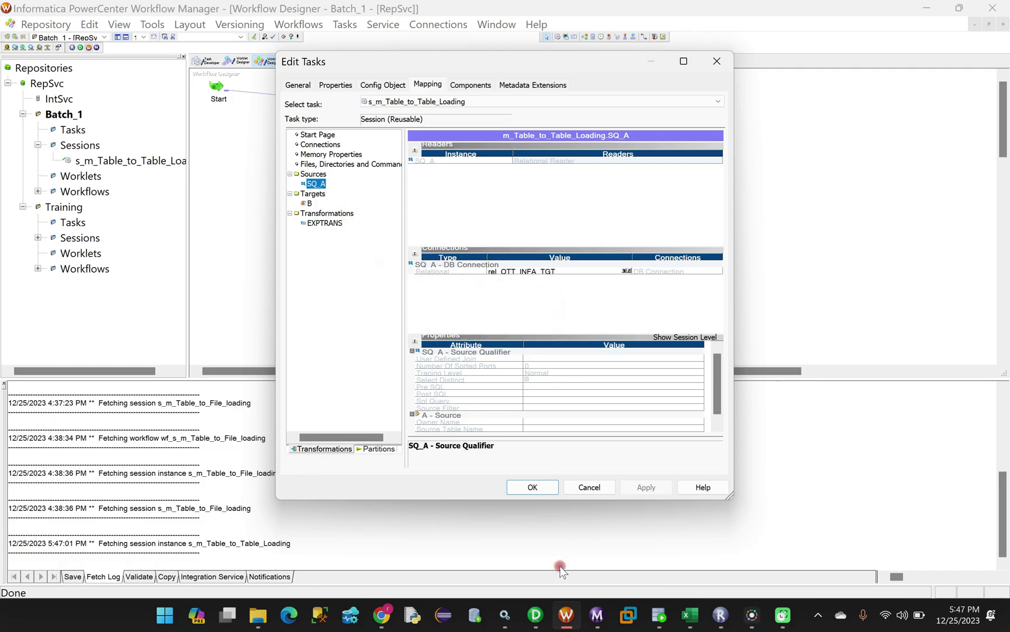
Cross-check table A's 11 rows in SQL Developer and the mapping in Designer
click(659, 614)
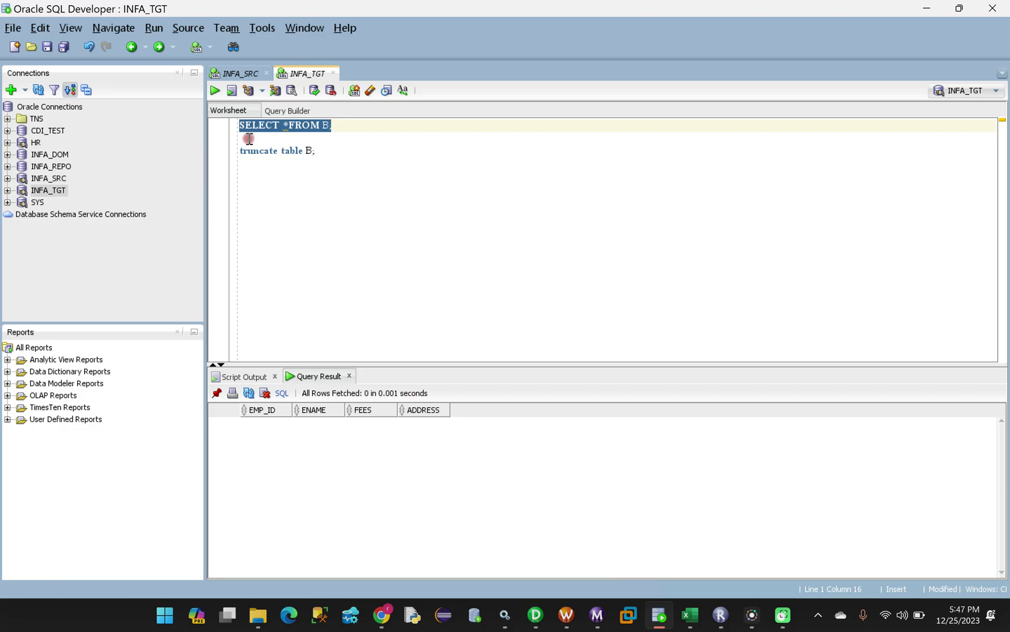
click(240, 73)
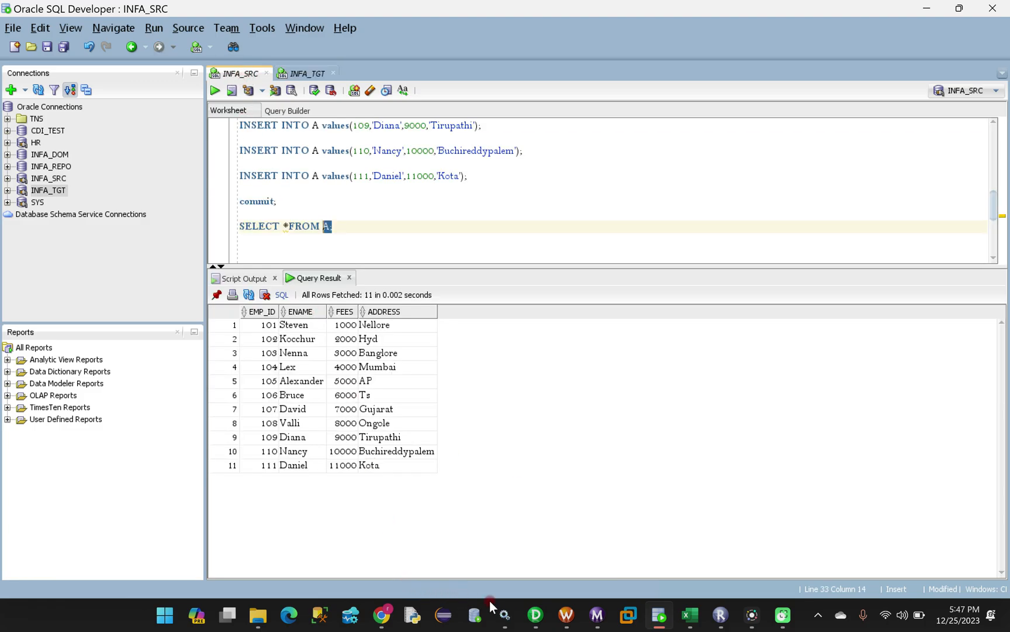
click(536, 614)
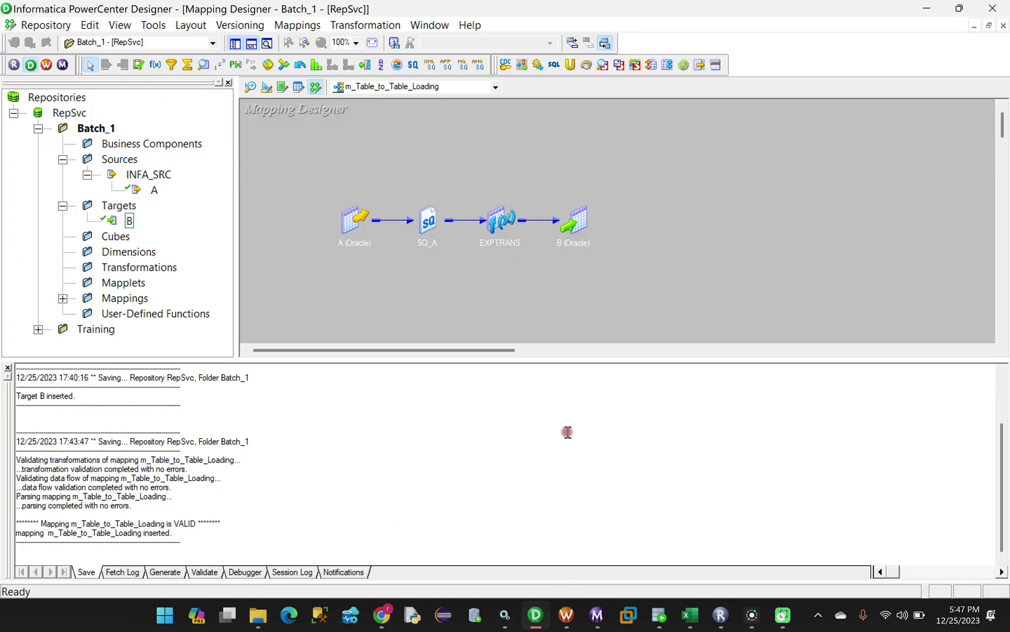
click(566, 614)
Set the SQ_A source connection to rel_OT_INFA_SRC
click(625, 271)
click(624, 271)
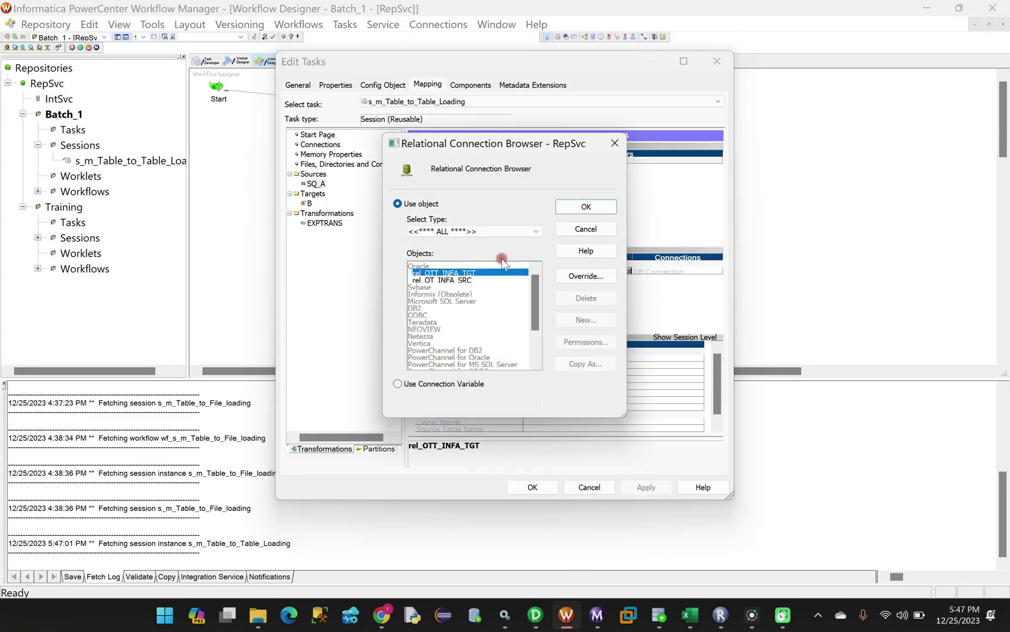
click(442, 280)
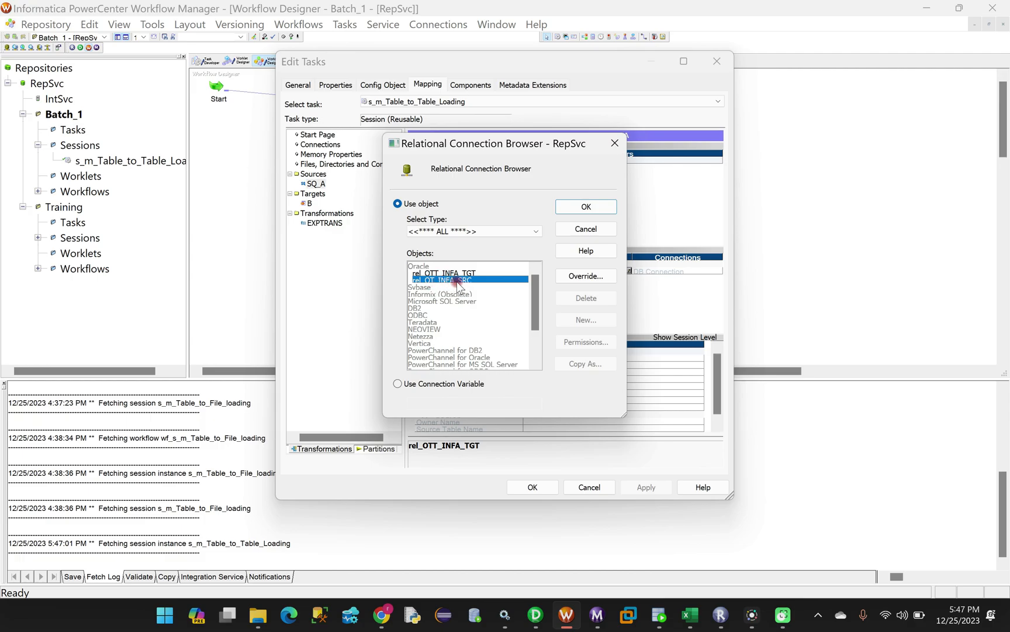
click(579, 210)
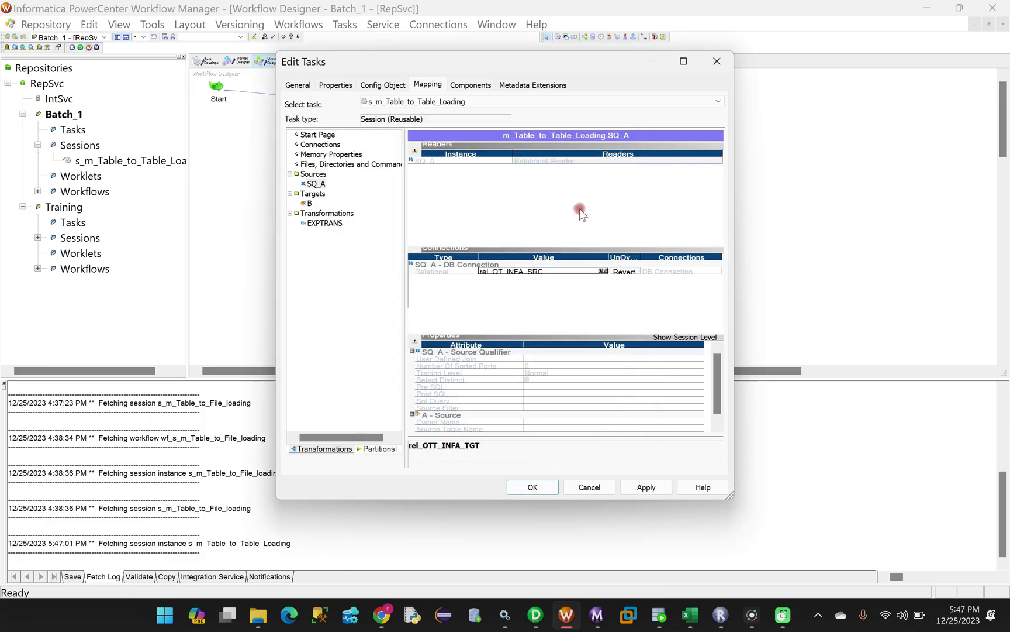
Set target B's Target load type to Normal
click(309, 203)
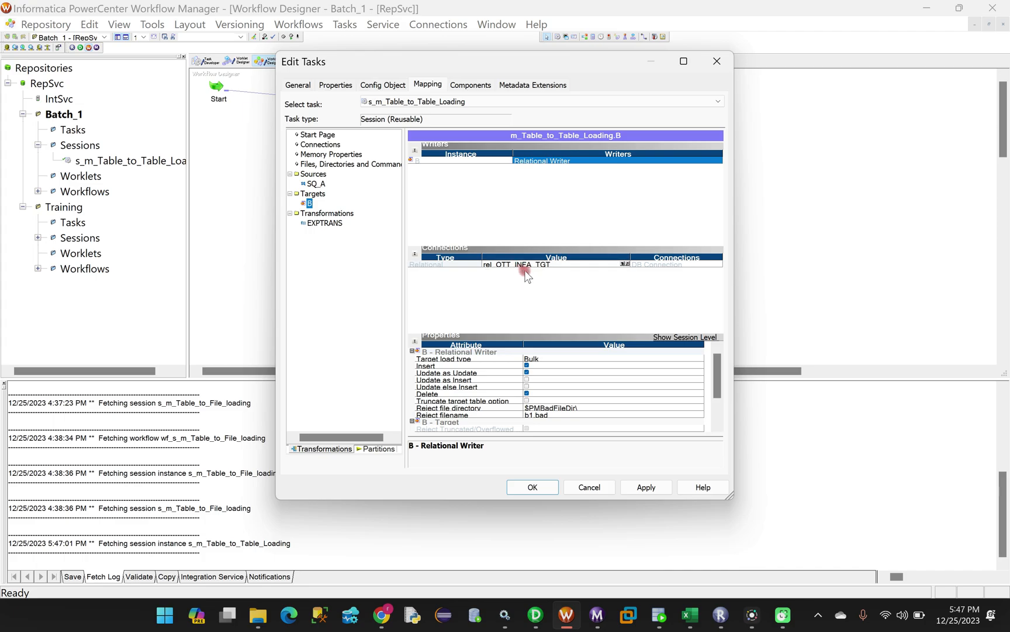
click(445, 360)
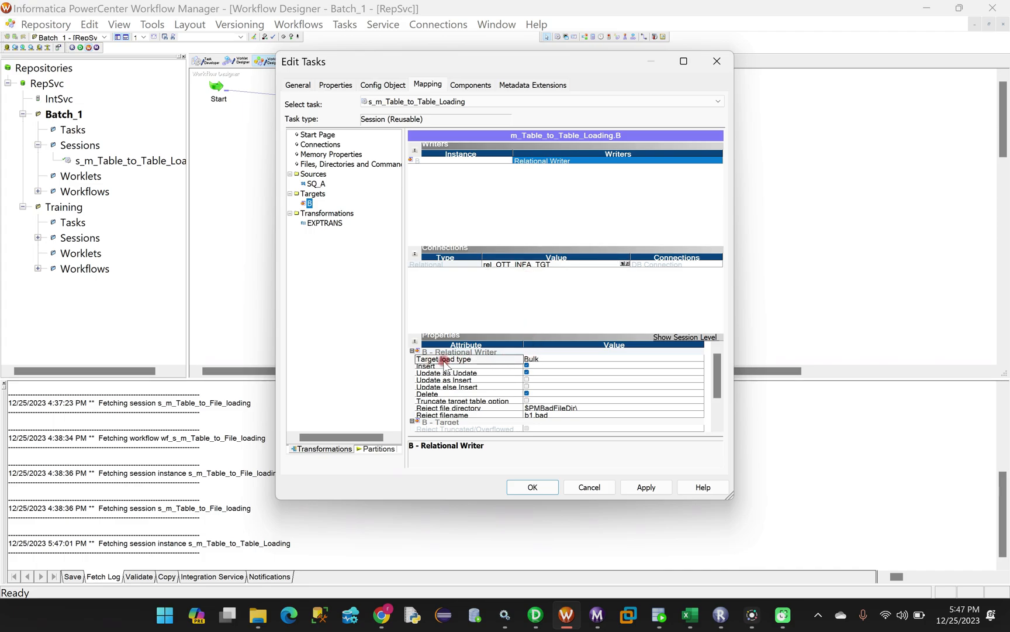
click(541, 359)
click(542, 360)
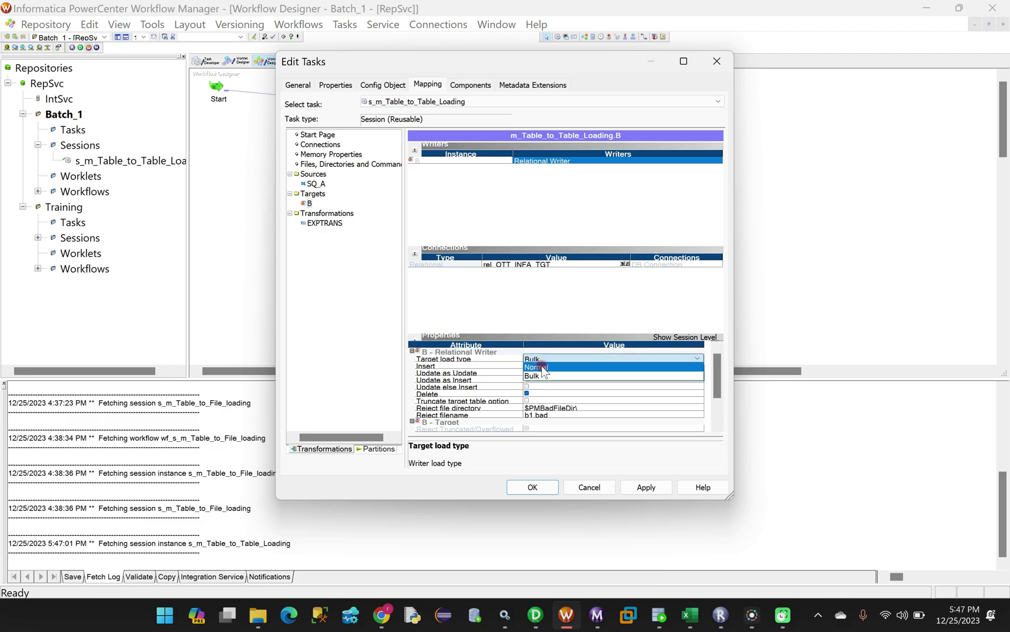
click(542, 367)
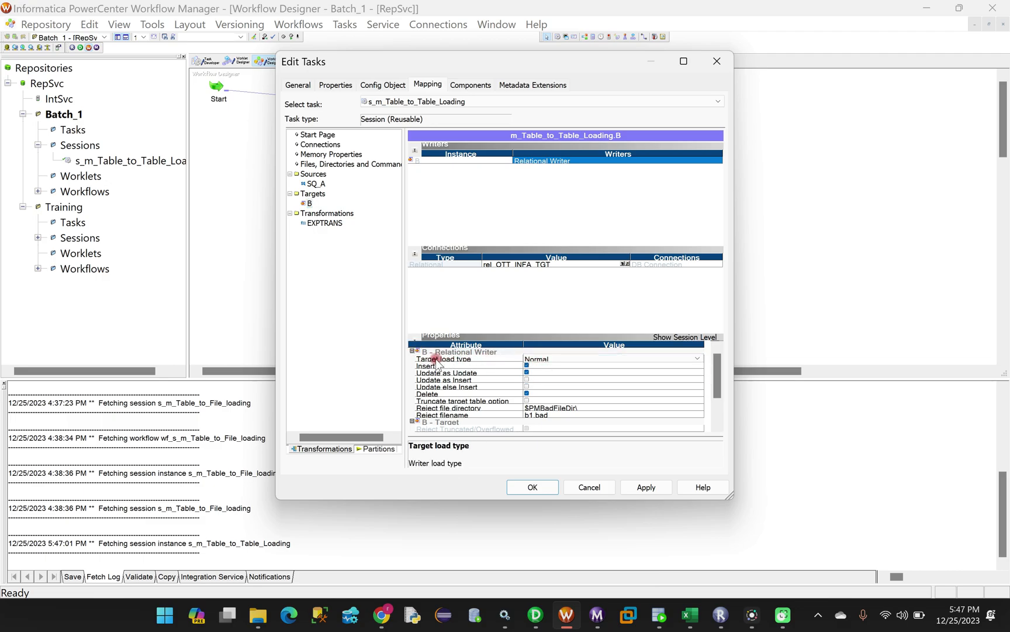
click(526, 359)
click(547, 360)
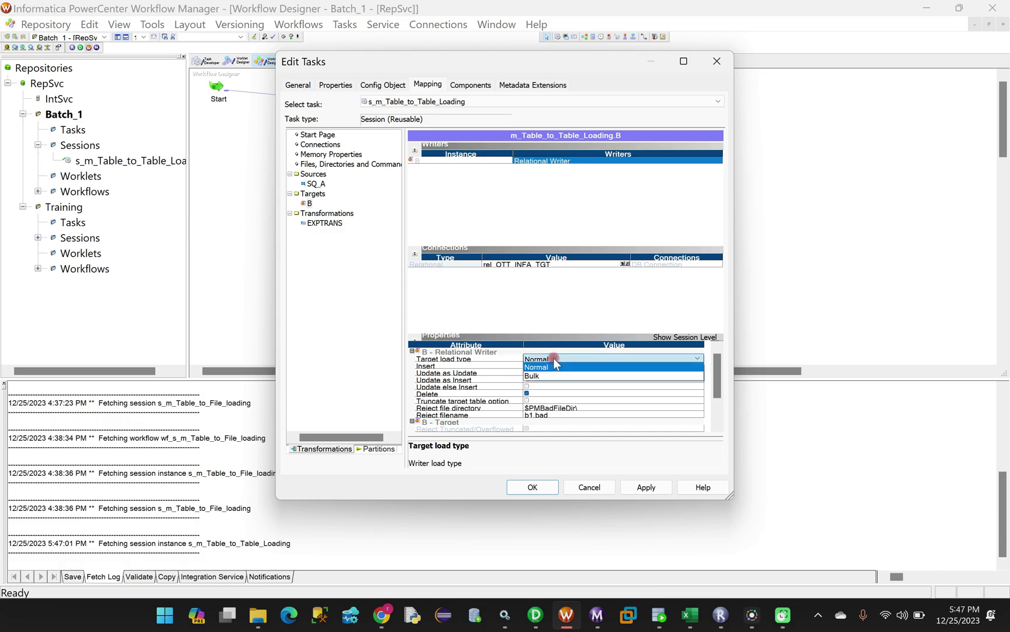
click(552, 368)
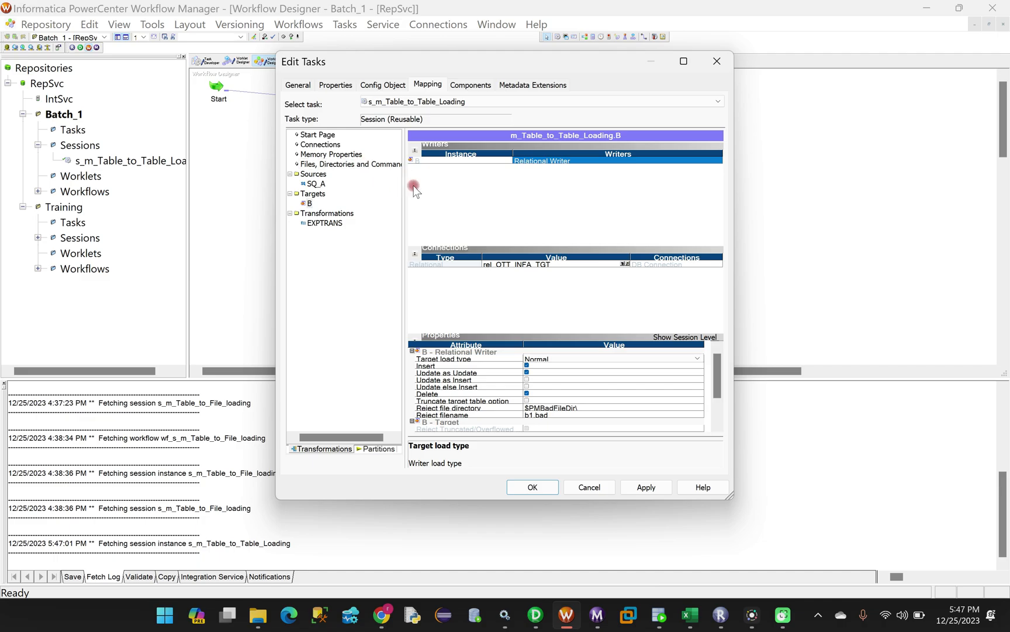
Recheck the SQ_A and target B connection settings and apply them
click(316, 184)
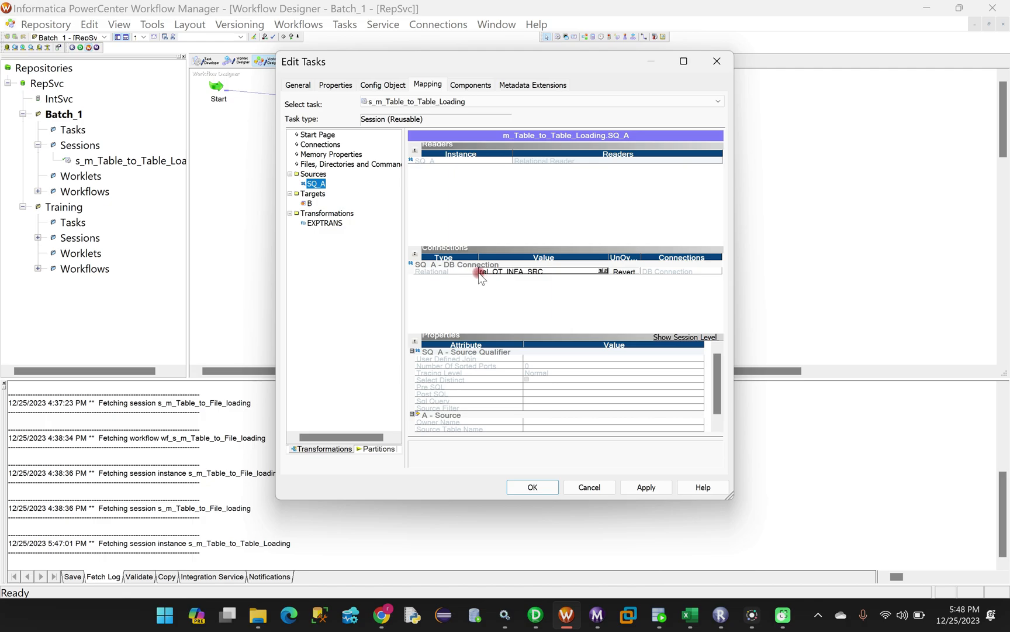
click(310, 203)
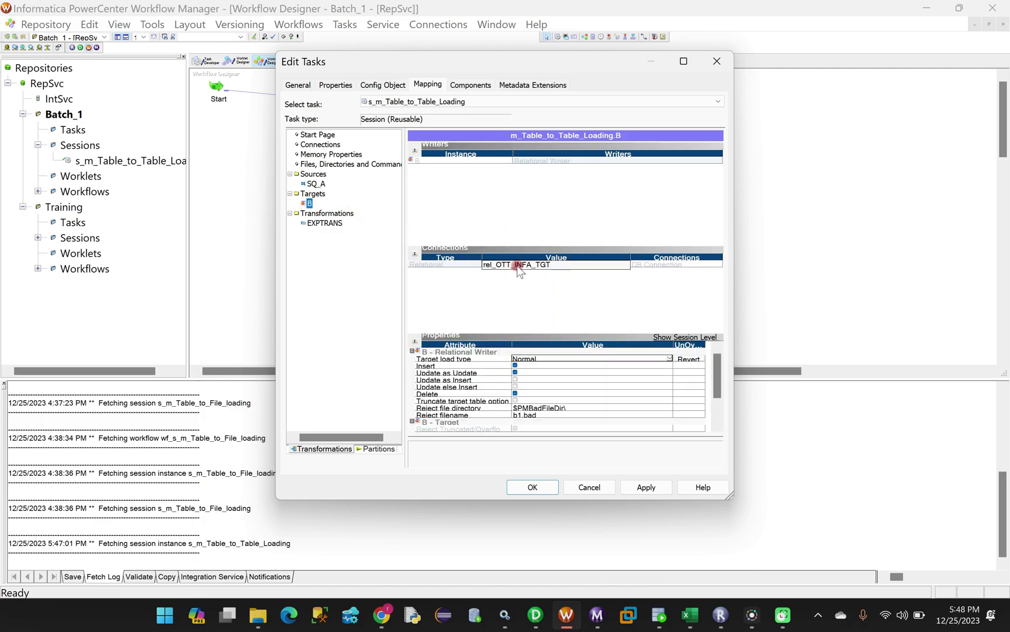
click(647, 489)
Close the session editor, save, and validate wf_s_m_Table_to_Table_Loading
click(529, 485)
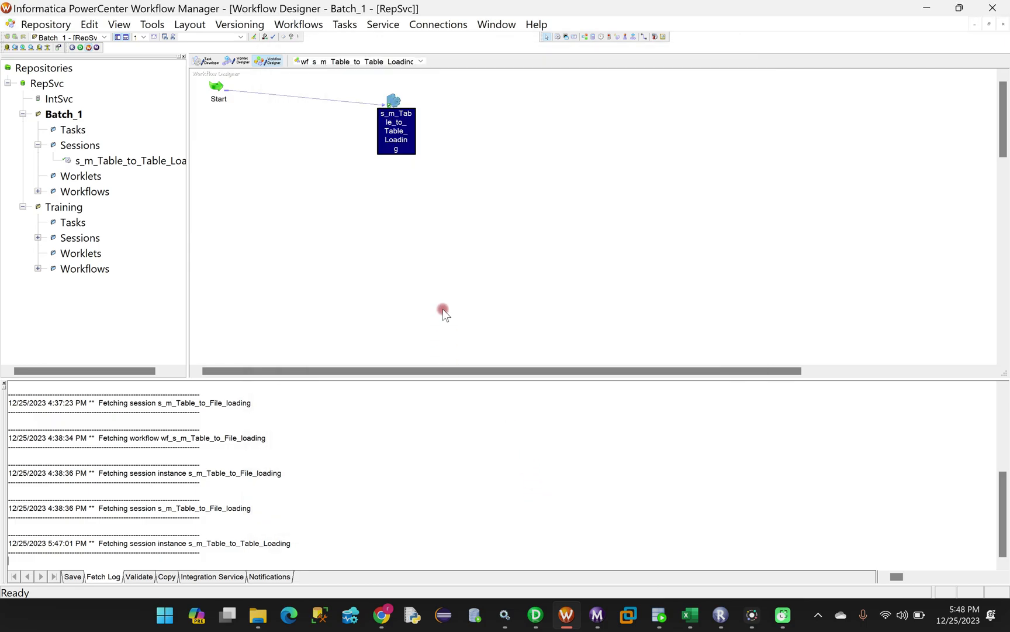
key(ctrl+s)
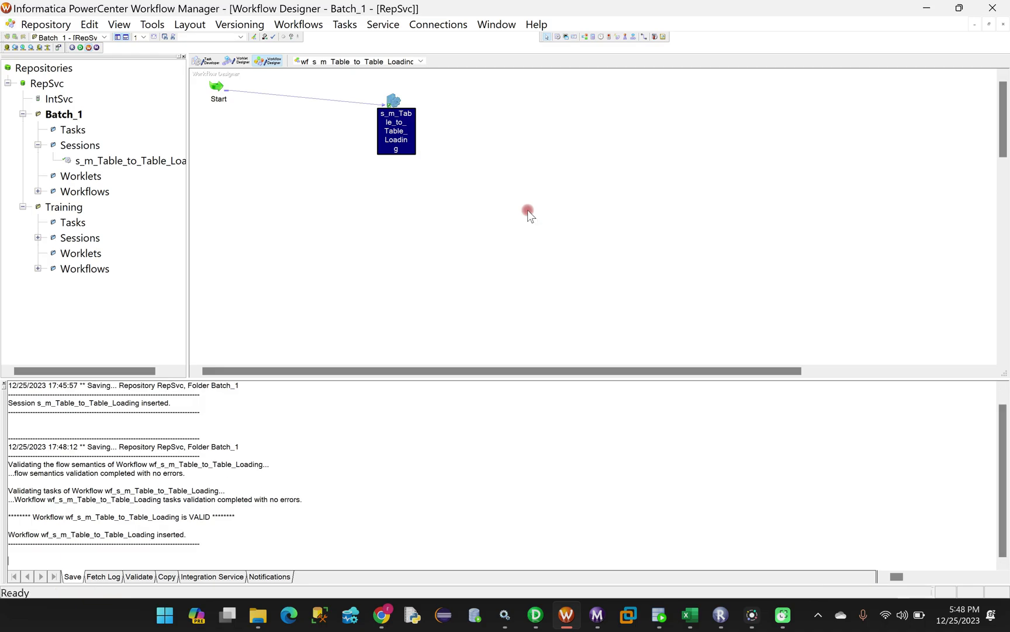
click(290, 25)
click(320, 165)
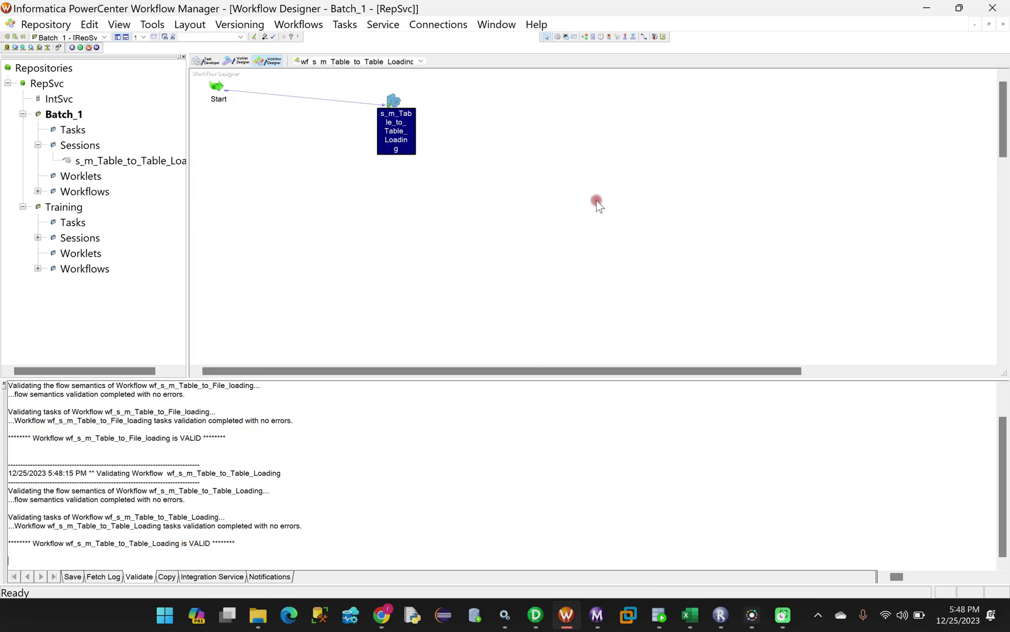
Save again, dismiss the no-changes message, and start the workflow
key(ctrl+s)
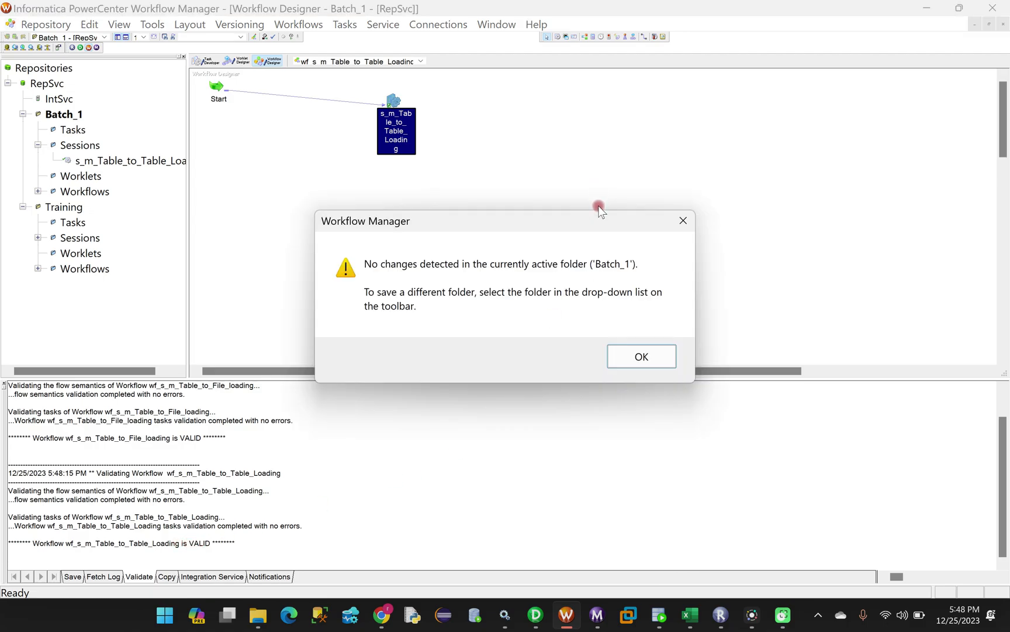
click(638, 355)
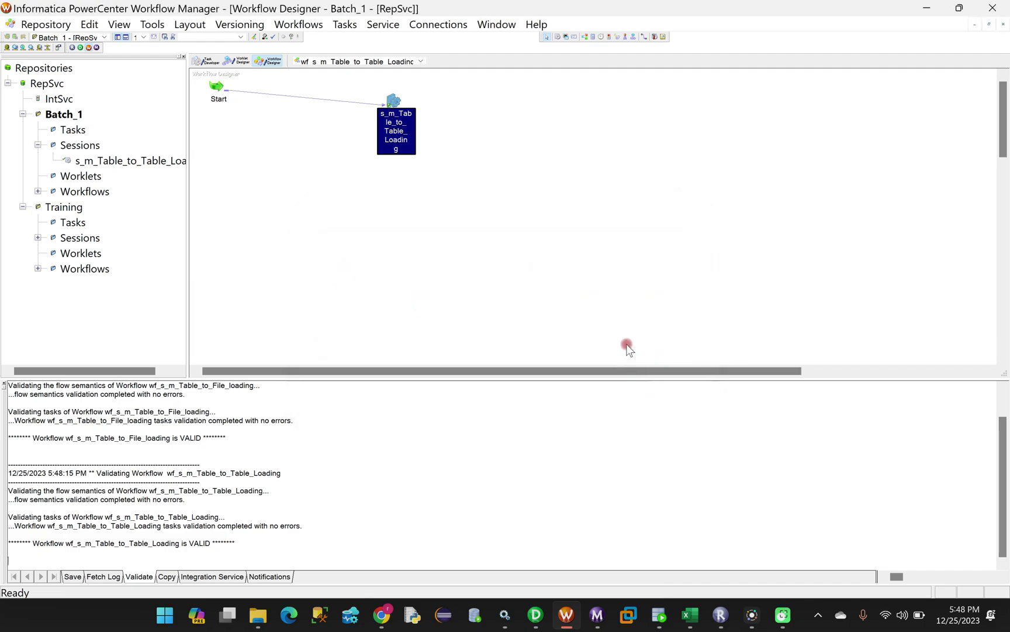
right_click(533, 126)
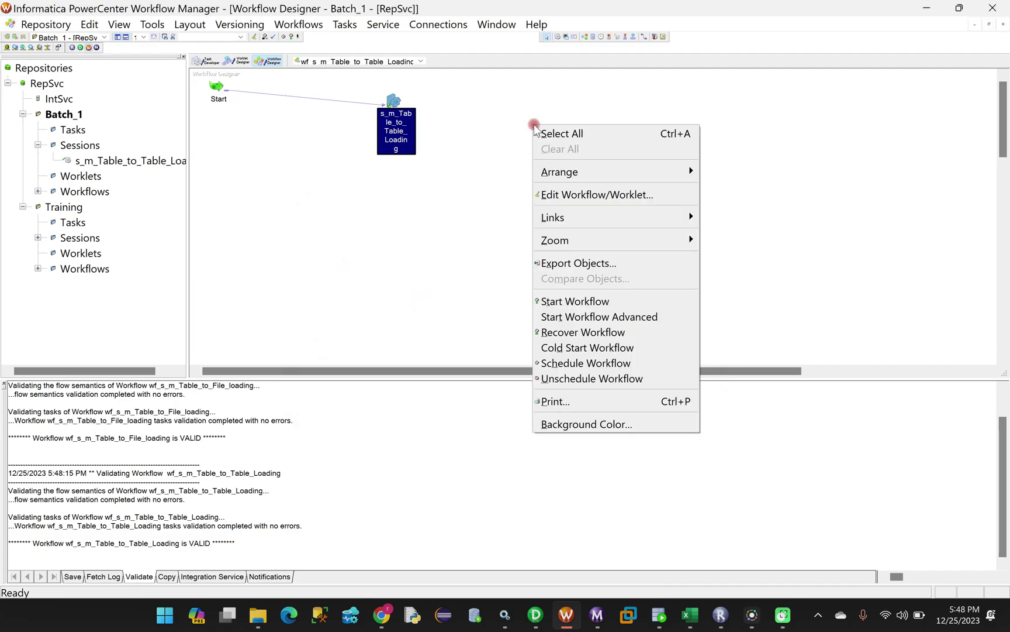
click(567, 301)
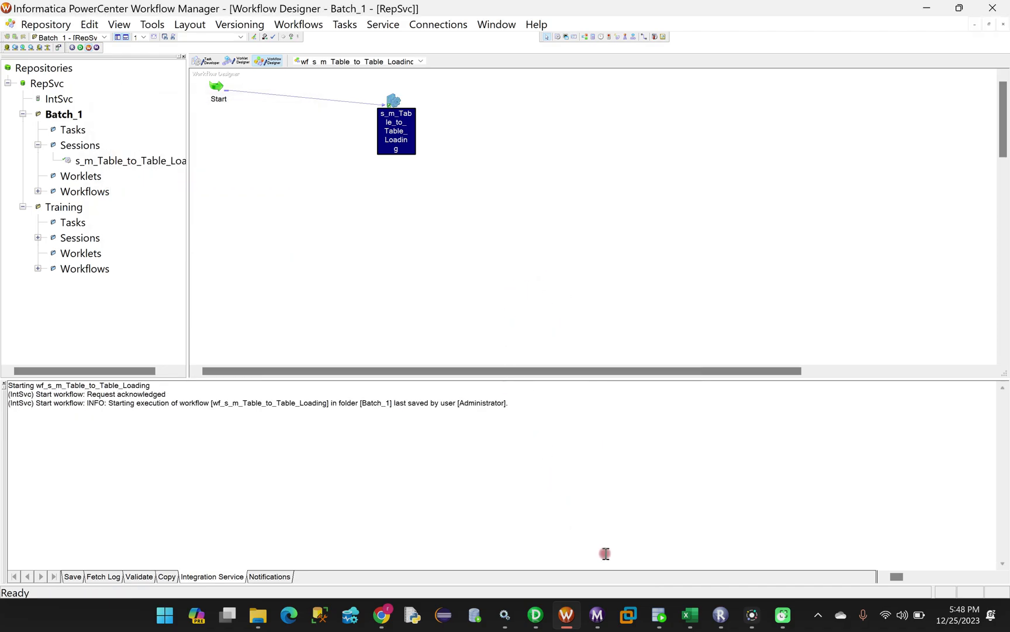
click(599, 624)
click(454, 194)
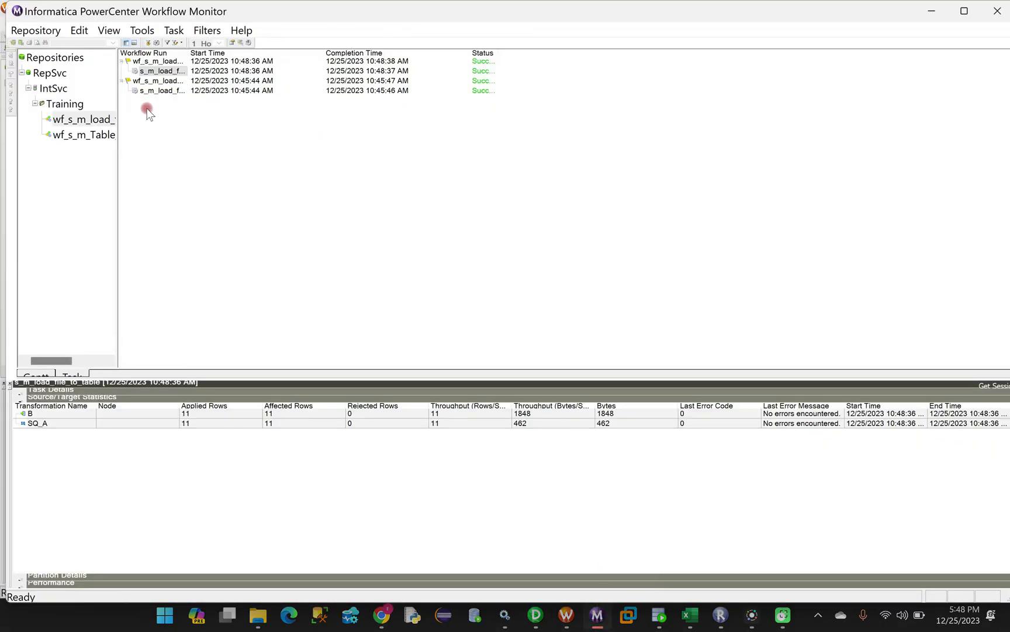
drag(118, 150, 193, 149)
click(117, 136)
click(234, 62)
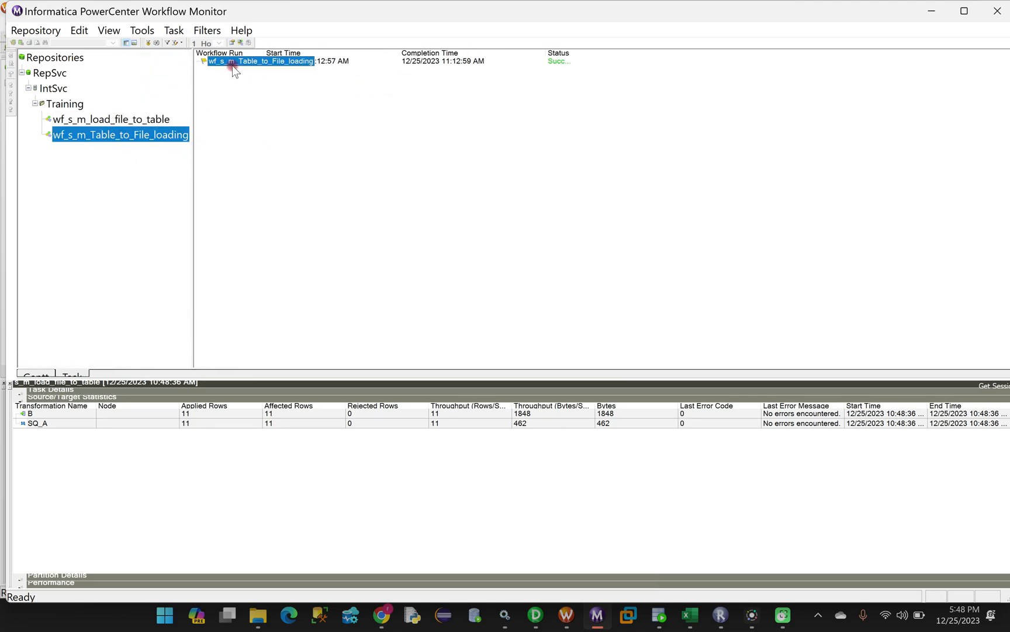
click(242, 73)
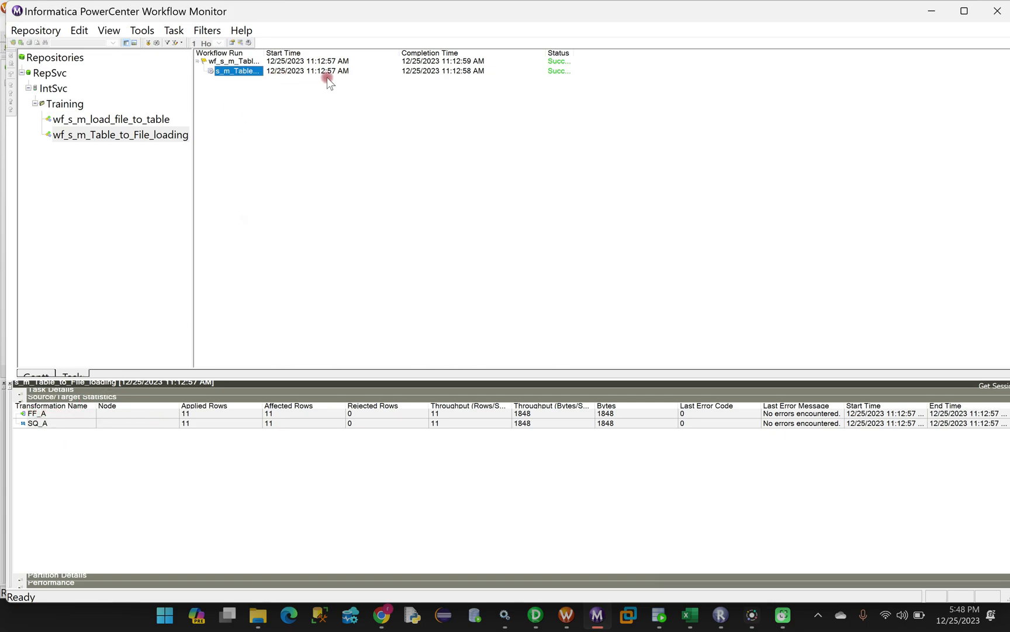
click(94, 120)
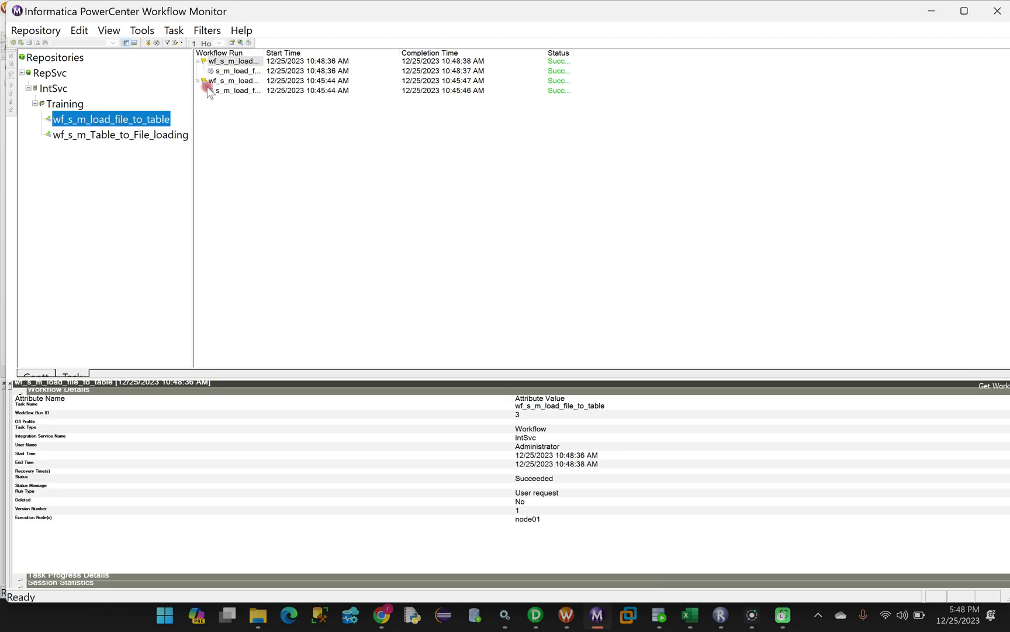
click(56, 88)
click(49, 73)
click(570, 621)
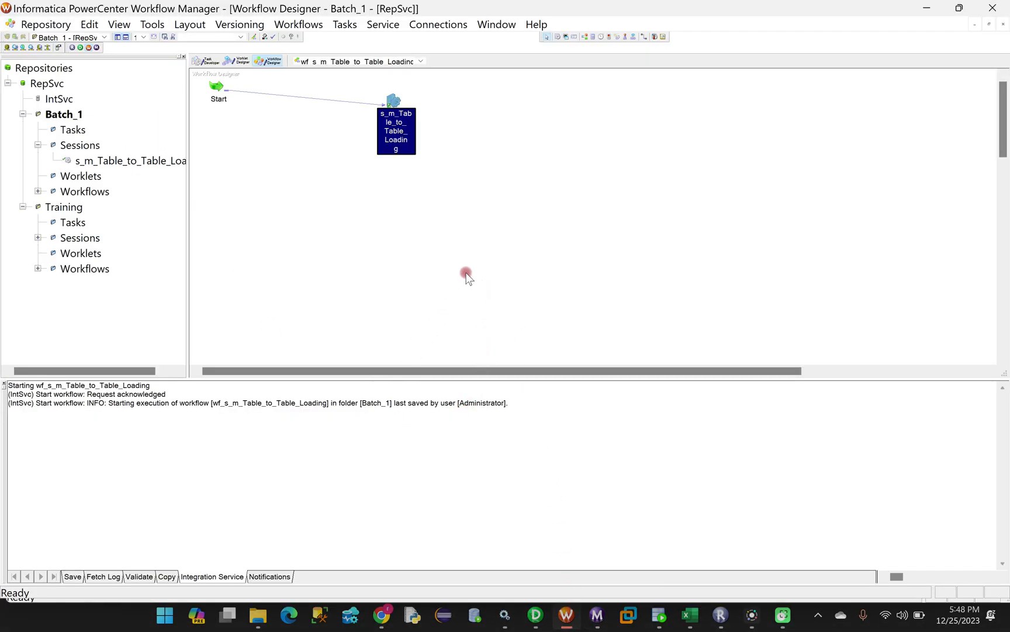
Save and start wf_s_m_Table_to_Table_Loading a second time, then switch to Workflow Monitor
key(ctrl+s)
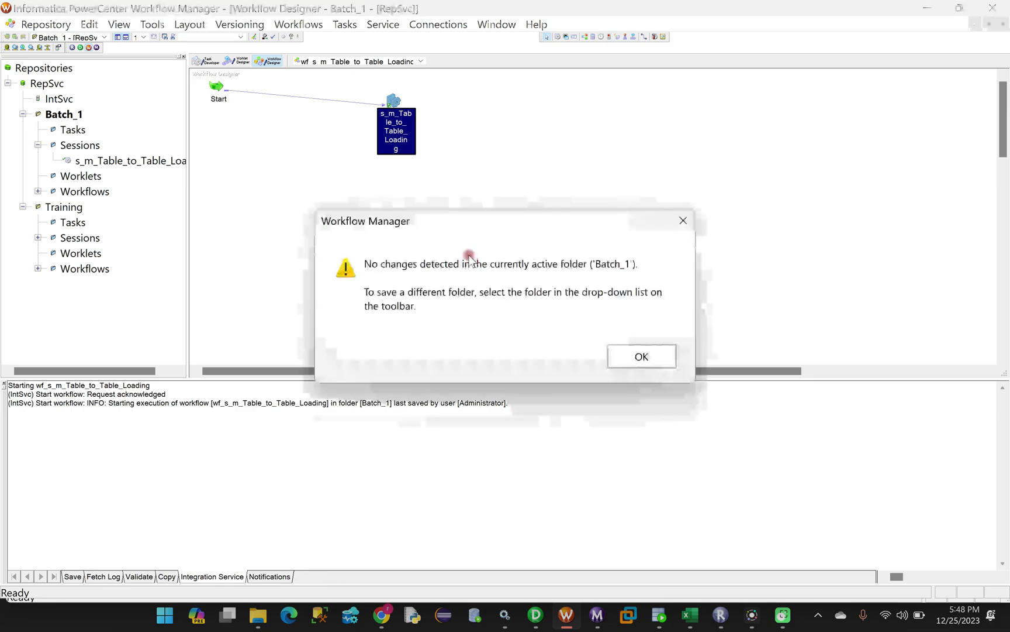
click(622, 363)
right_click(282, 197)
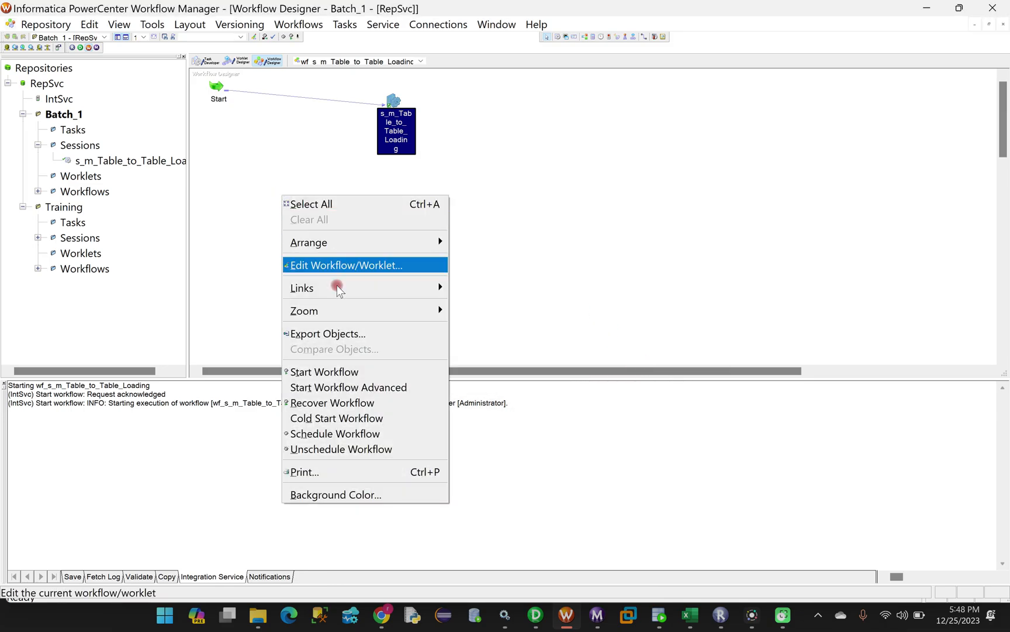
click(349, 372)
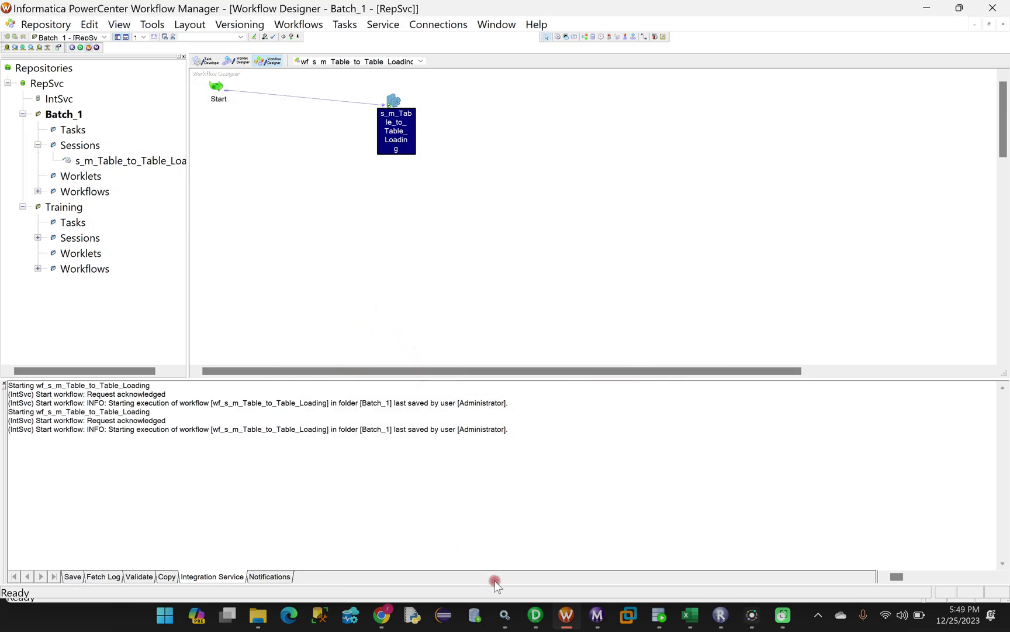
click(597, 619)
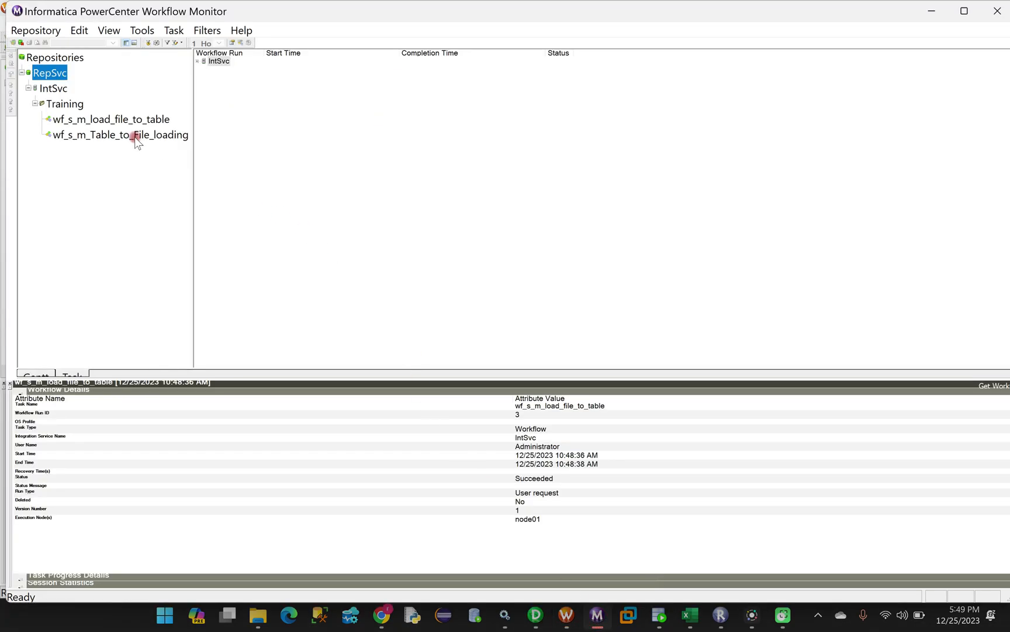
Connect to the RepSvc repository, entering the repository password
click(61, 105)
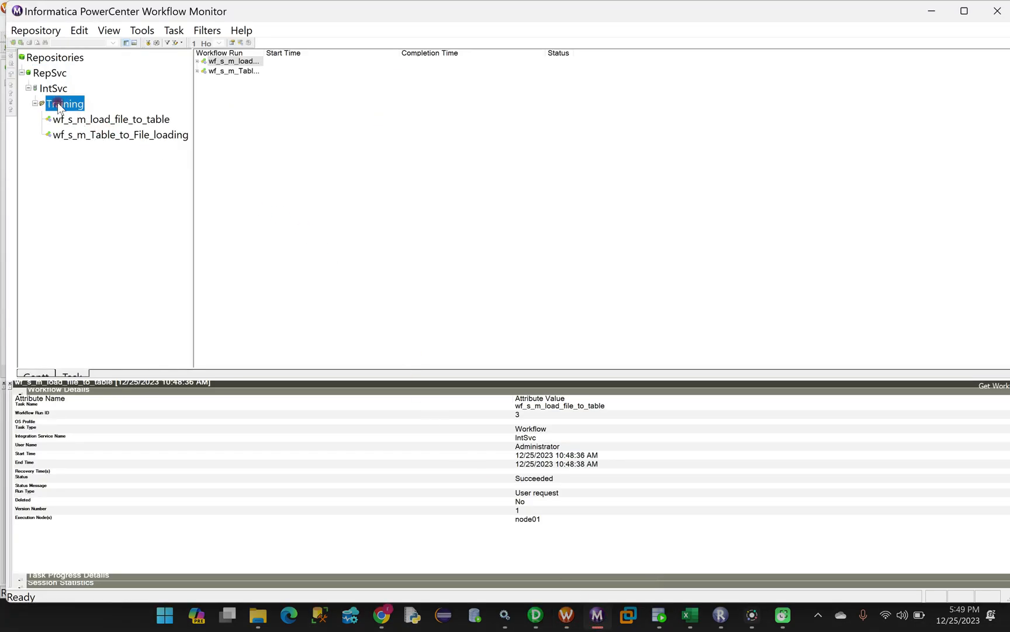
click(53, 88)
click(50, 73)
right_click(52, 73)
click(78, 100)
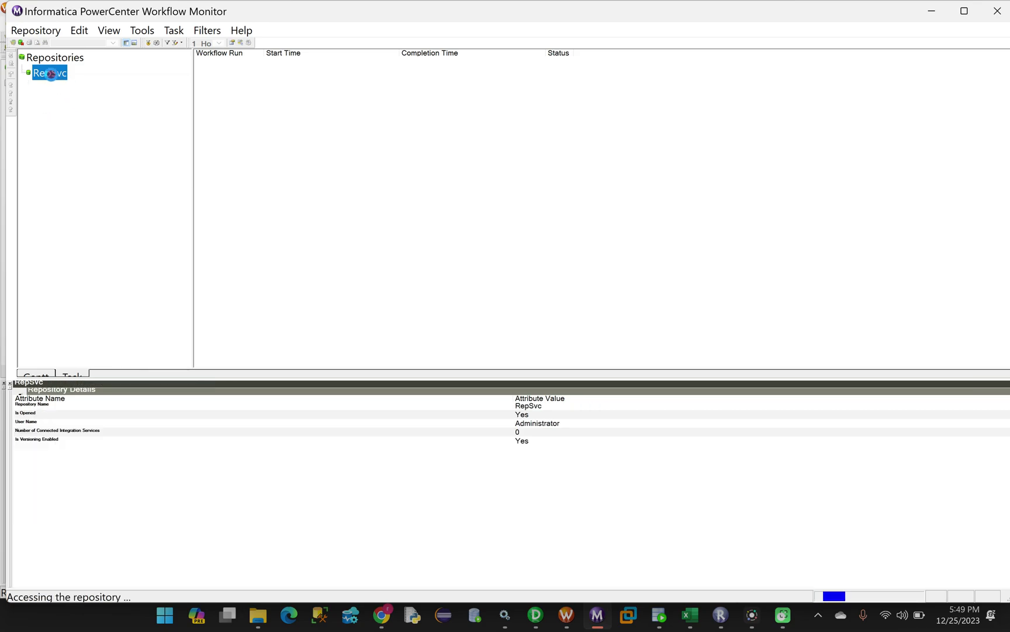
right_click(52, 75)
click(86, 84)
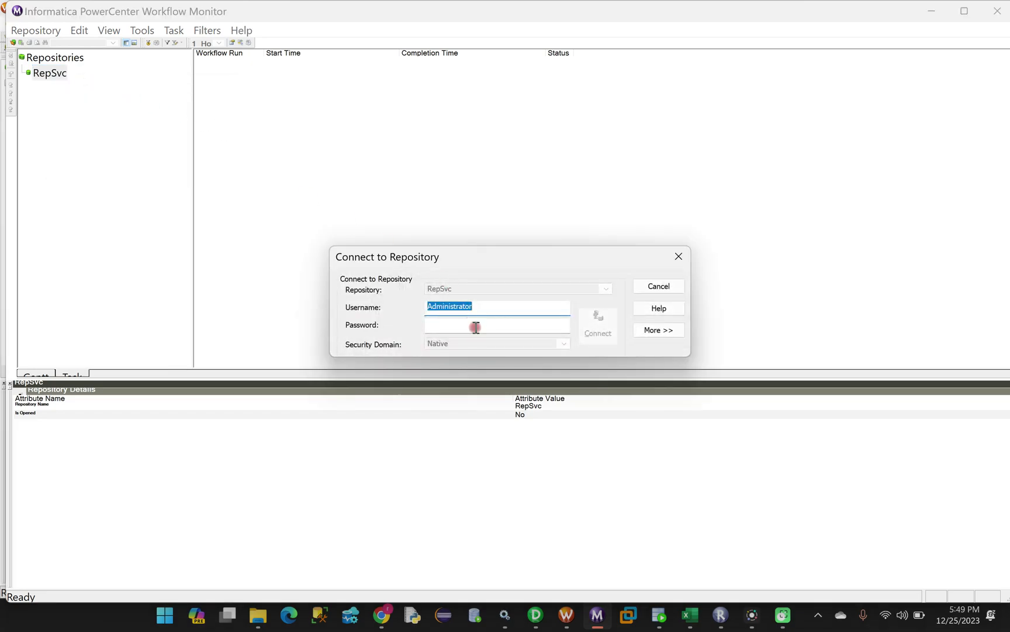
click(476, 328)
text(A)
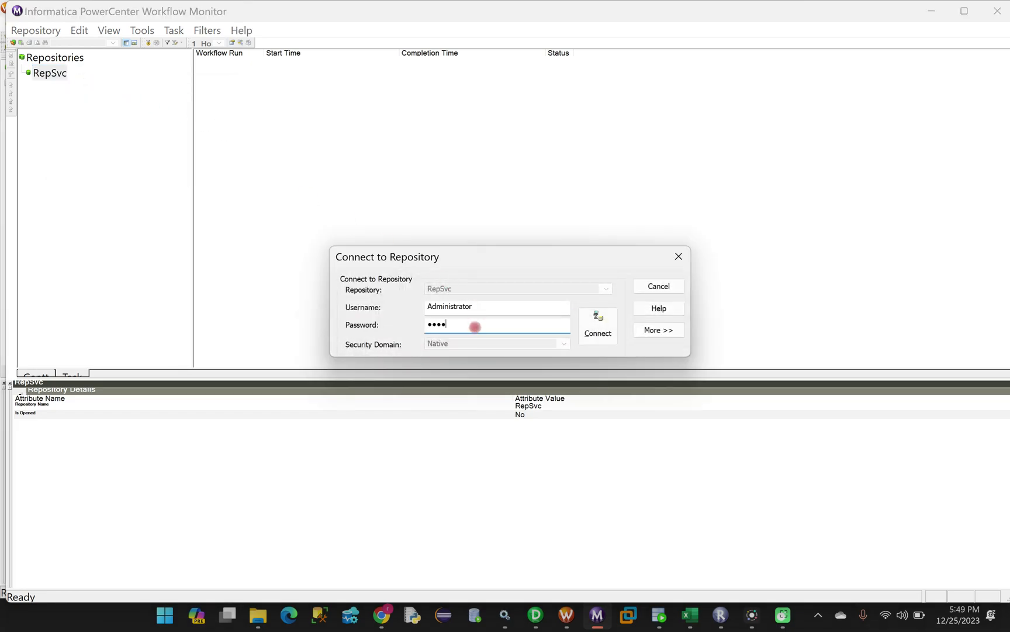
click(593, 333)
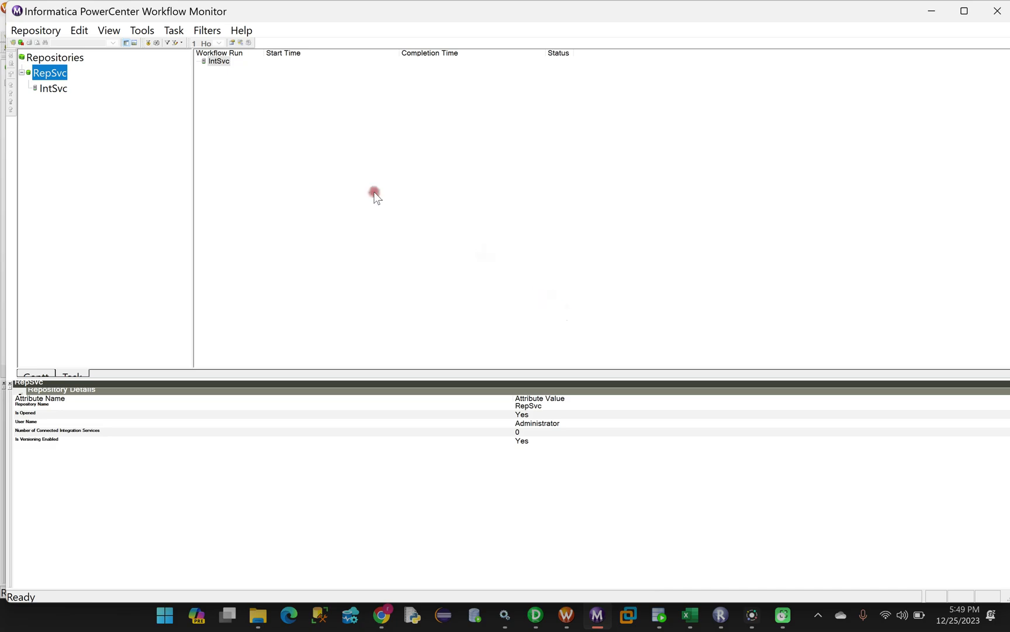
Connect integration service IntSvc and open the Batch_1 folder
click(51, 89)
right_click(52, 88)
click(68, 96)
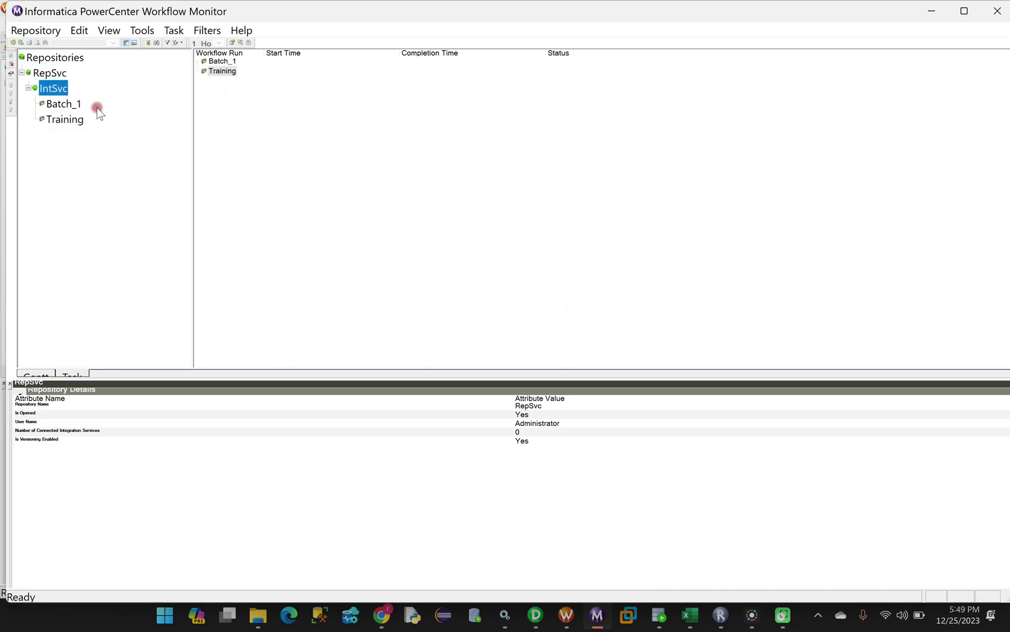
click(55, 101)
right_click(74, 102)
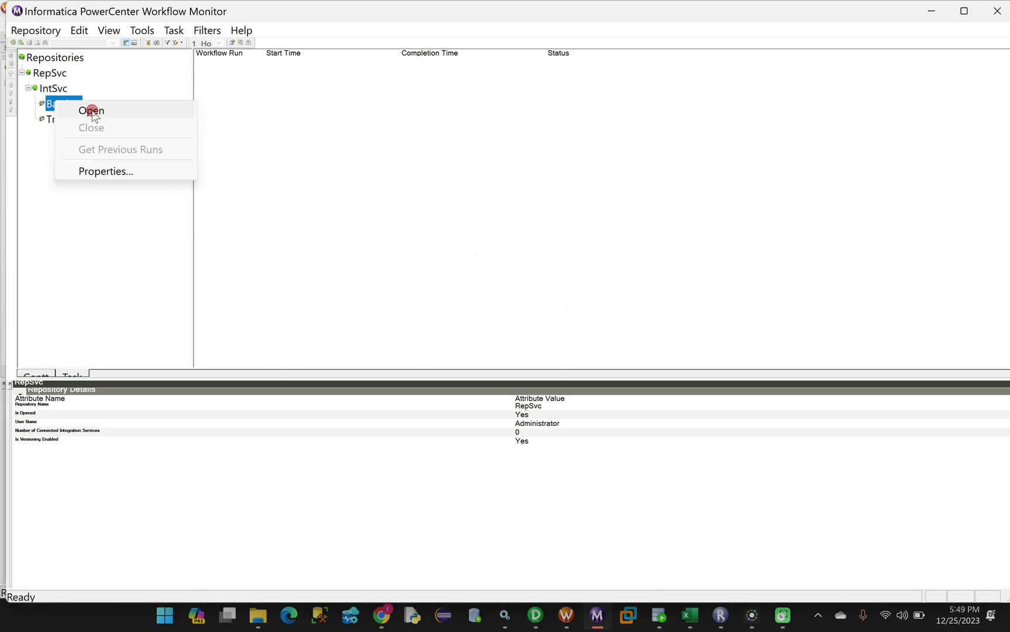
click(90, 110)
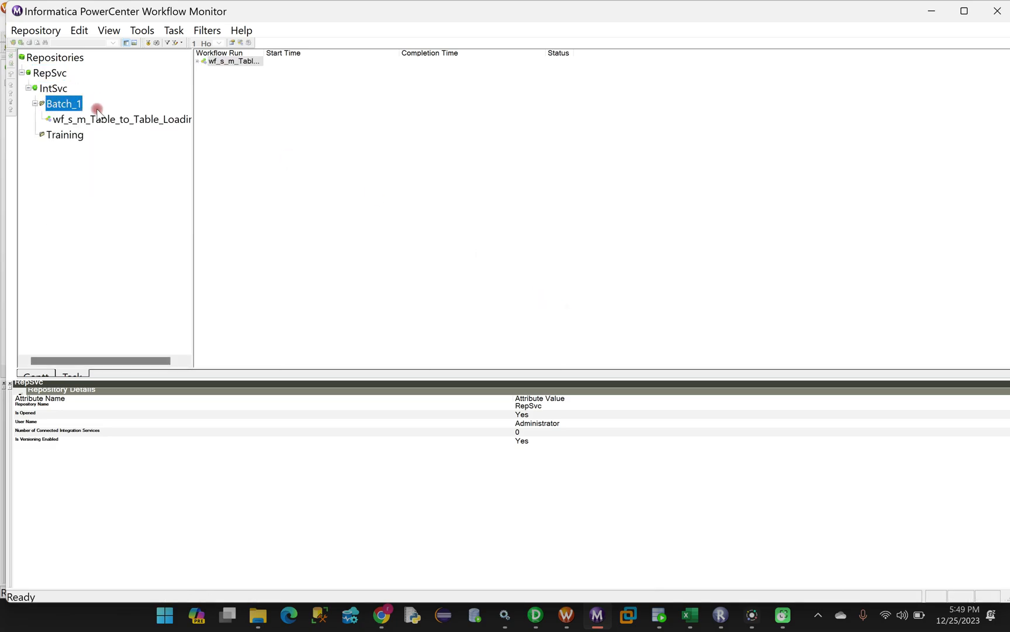
Show the latest run's session statistics, with 11 rows applied to target B
click(238, 63)
double_click(236, 63)
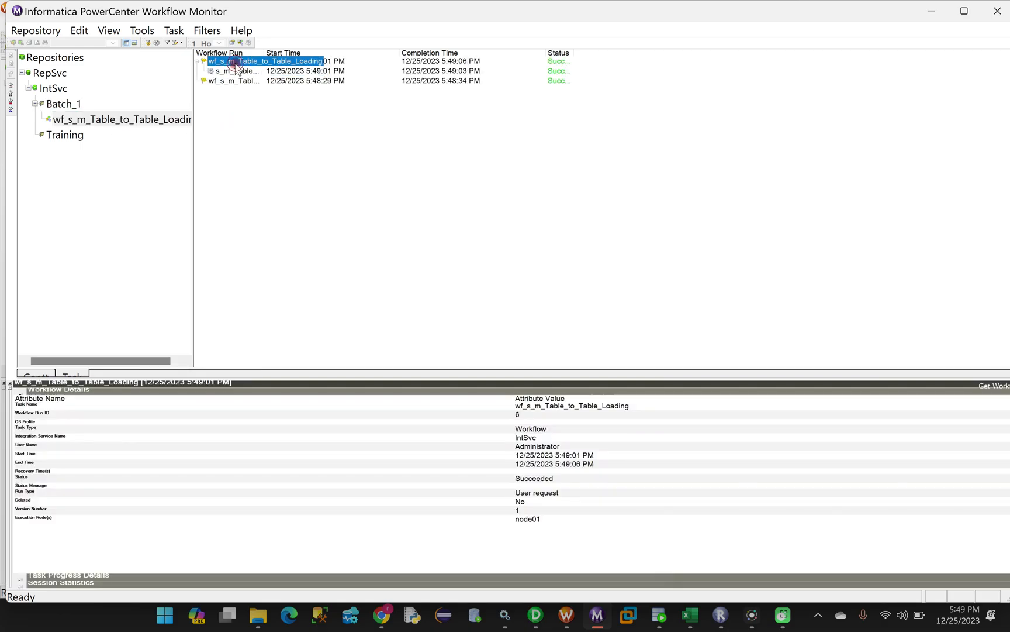
click(237, 70)
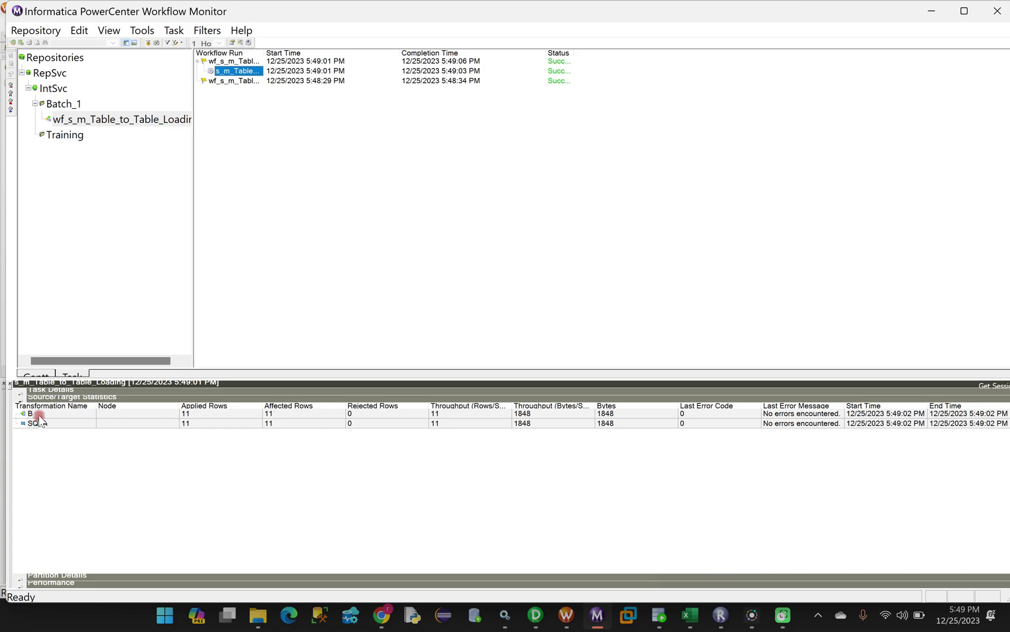
click(68, 425)
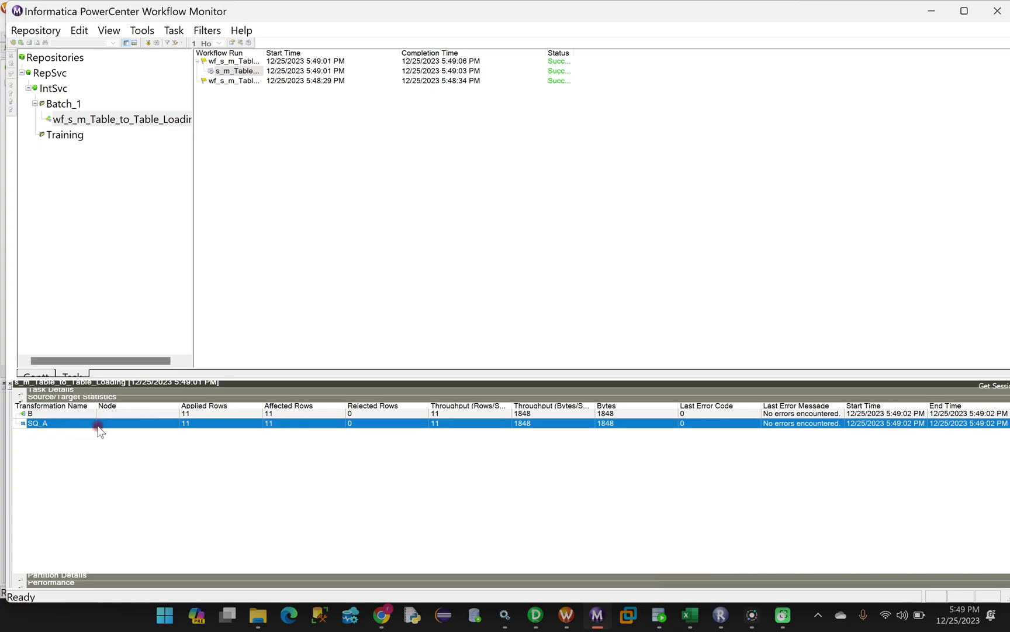
click(38, 414)
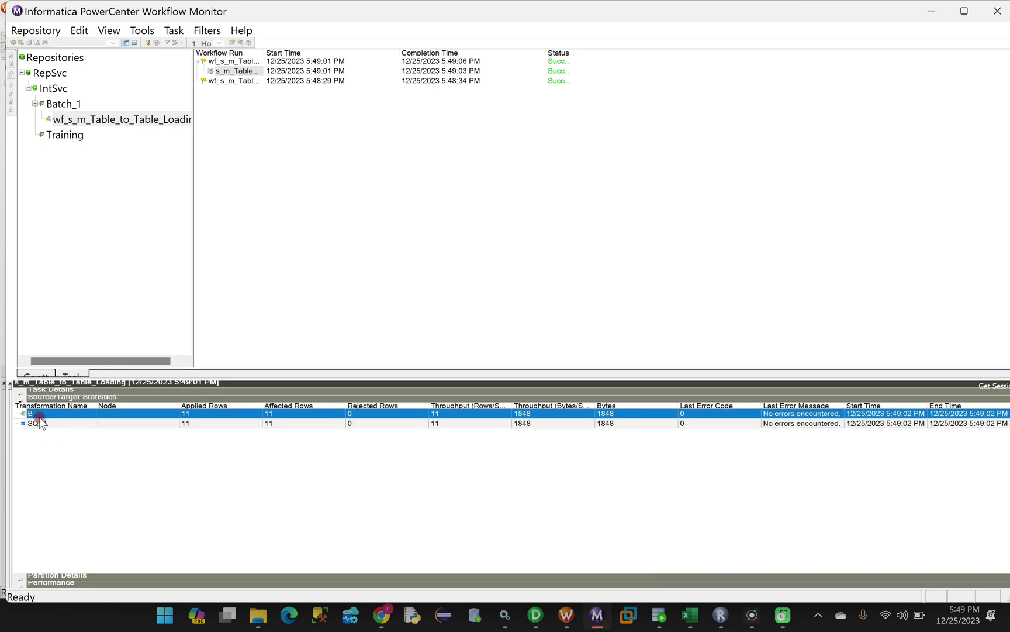
click(124, 424)
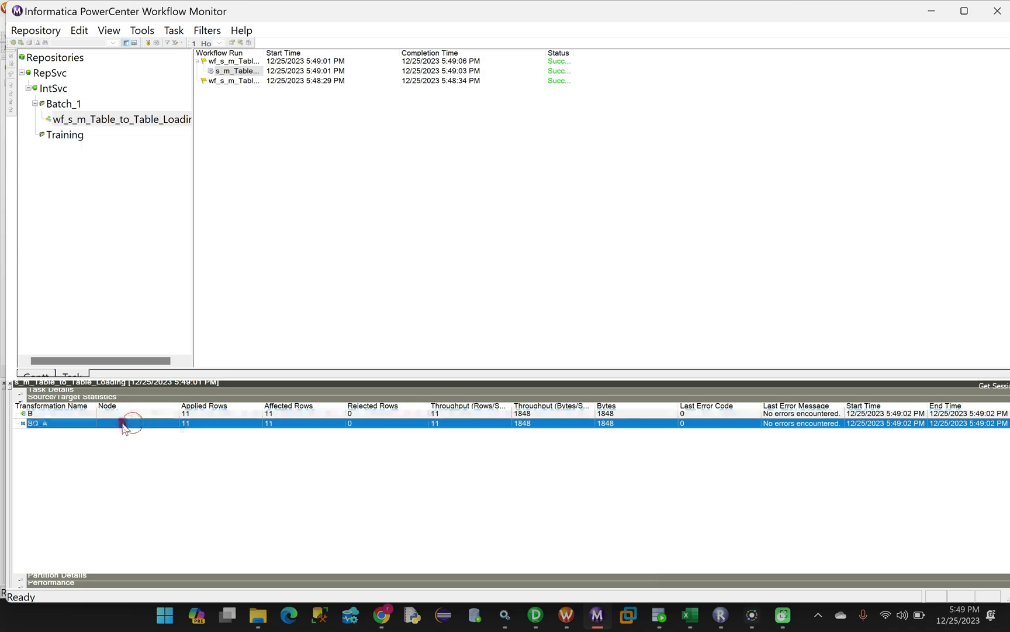
click(186, 414)
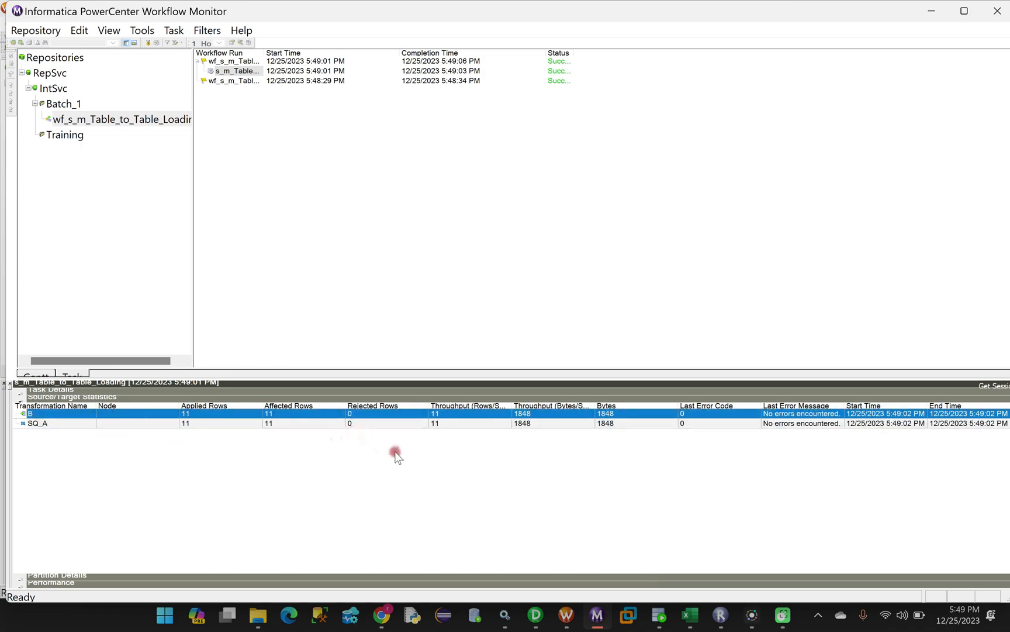
Run SELECT * FROM B on INFA_TGT, showing 22 rows with EMP_ID 101–111 duplicated
click(661, 620)
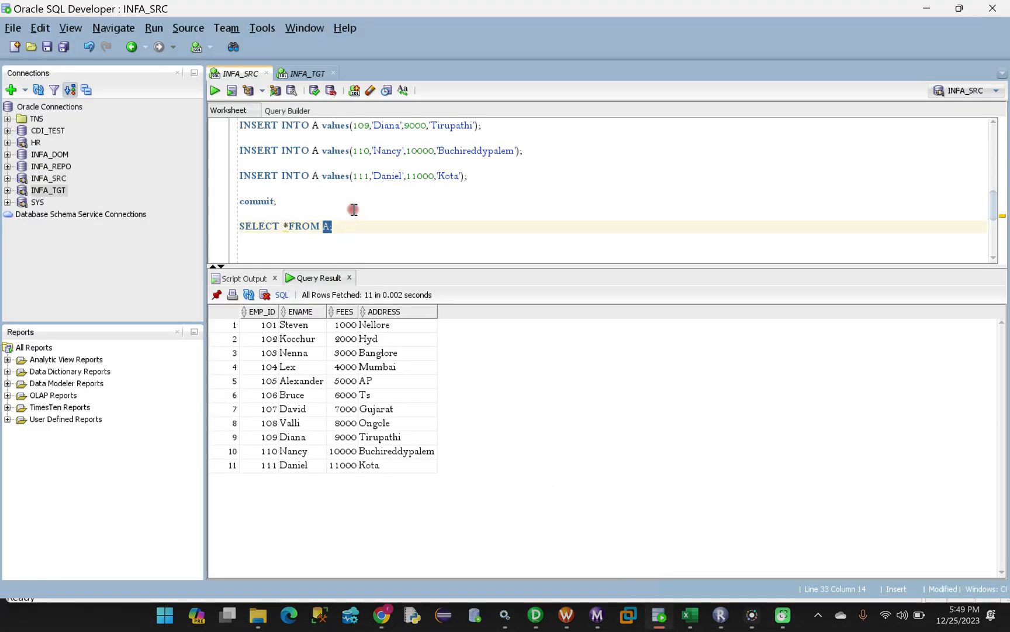
click(308, 73)
drag(340, 127, 236, 128)
click(211, 92)
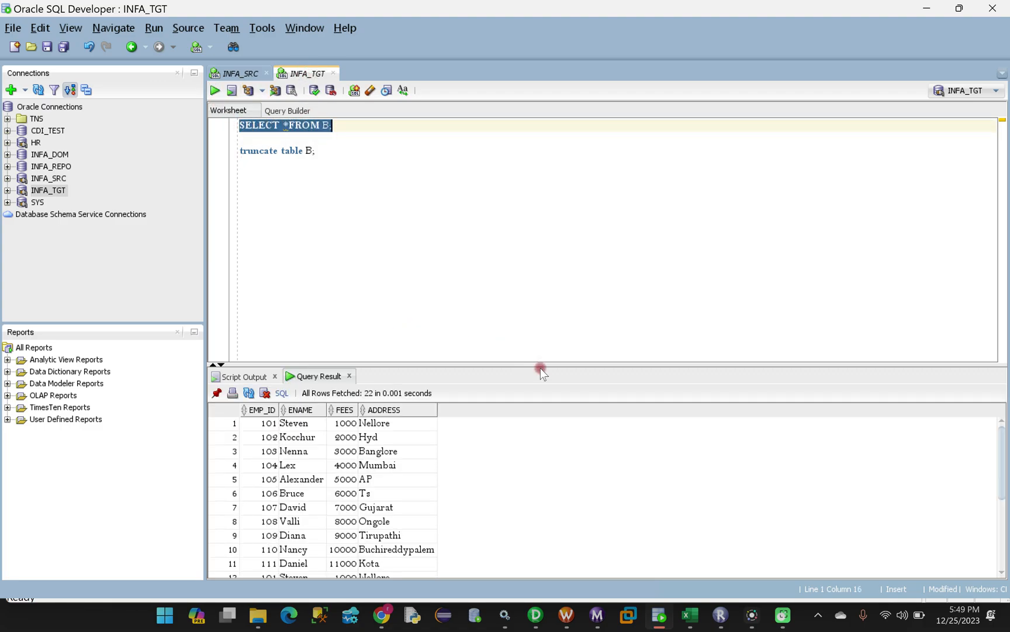
drag(540, 365, 535, 280)
scroll(371, 480, down, 2)
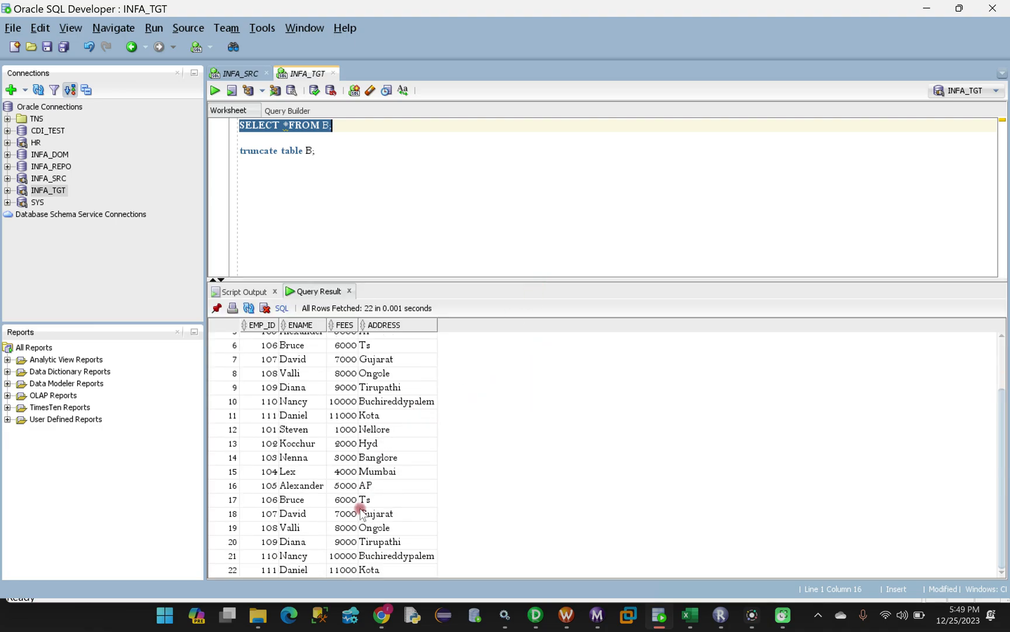
scroll(355, 543, up, 2)
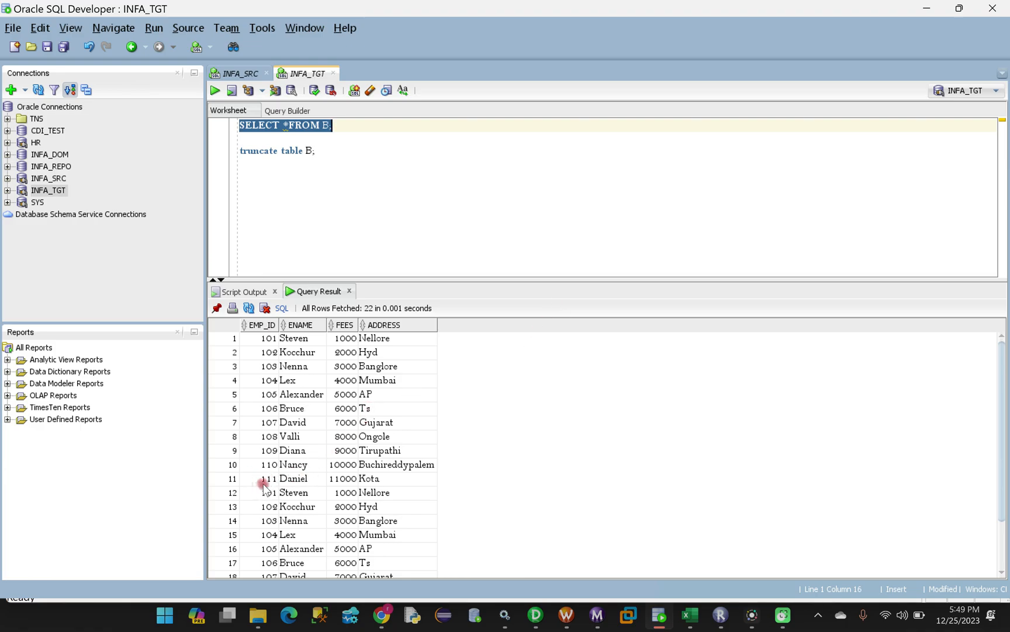
click(566, 614)
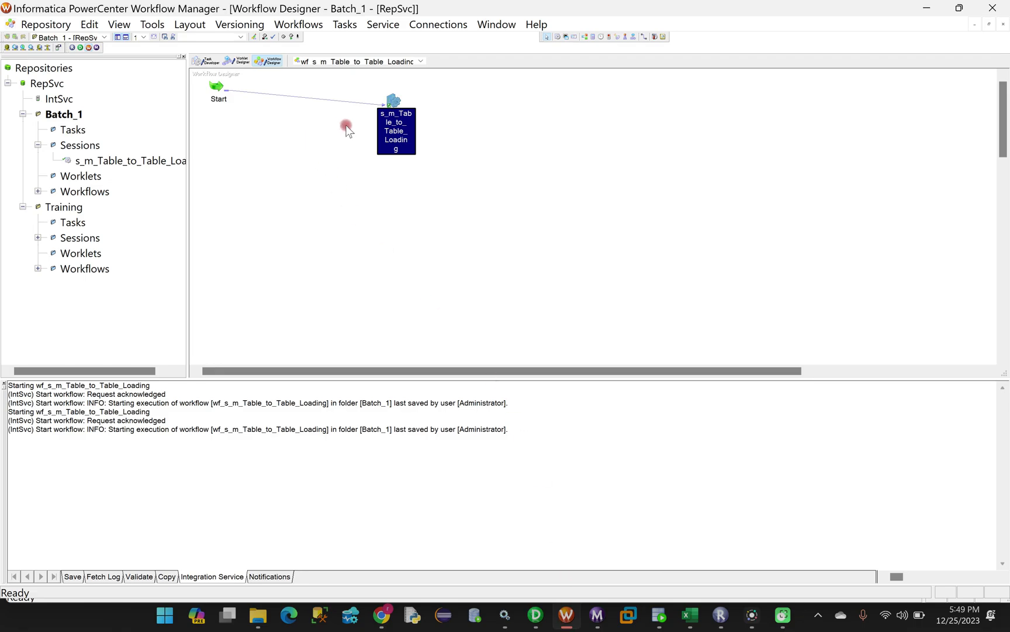
For target B, uncheck Delete, enable Truncate target table option, apply, and save
double_click(393, 101)
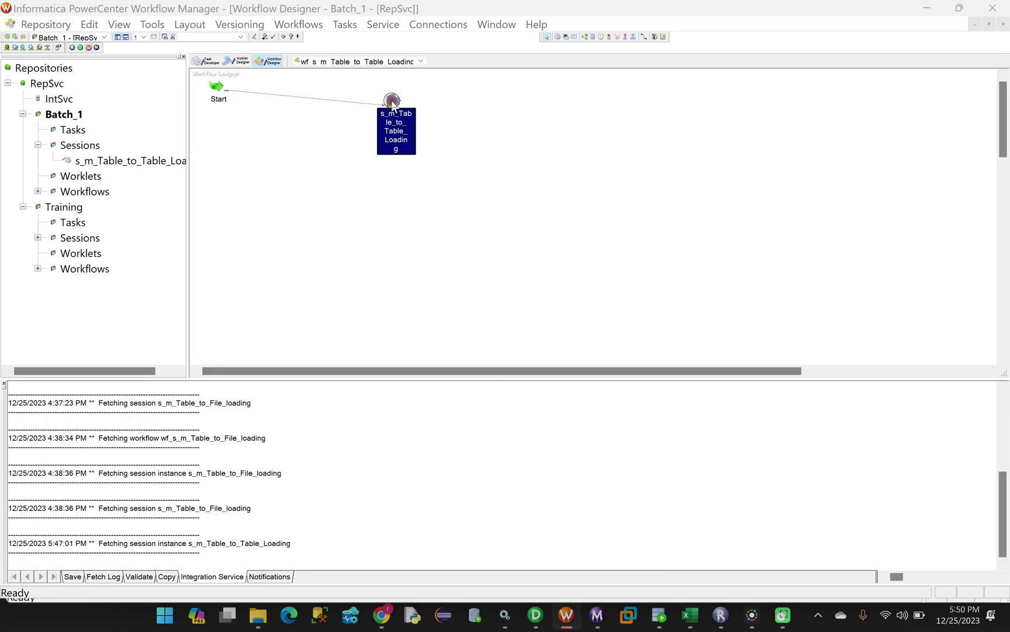
click(417, 85)
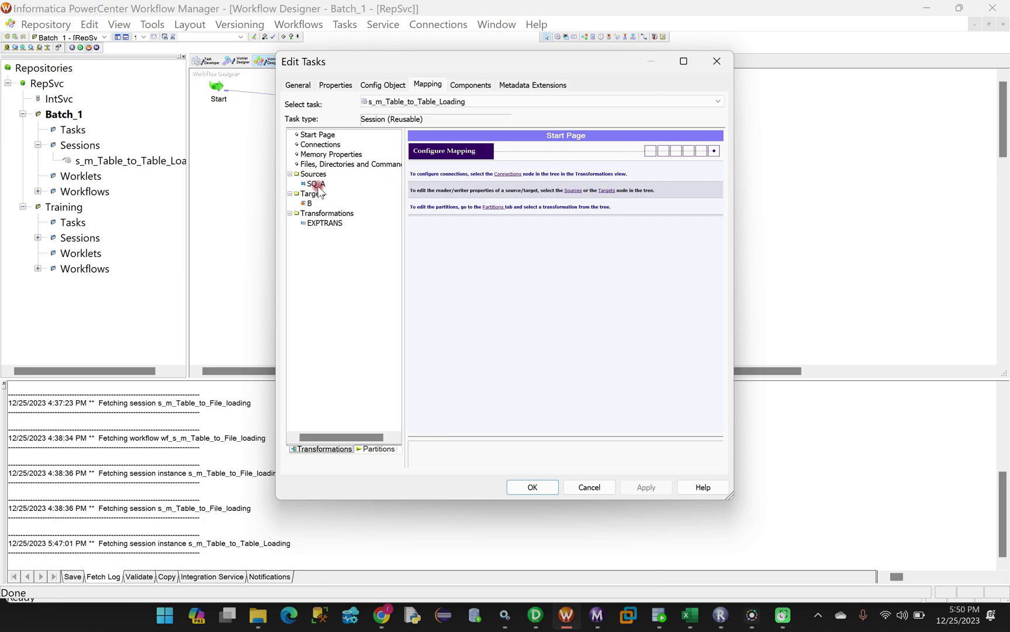
click(310, 203)
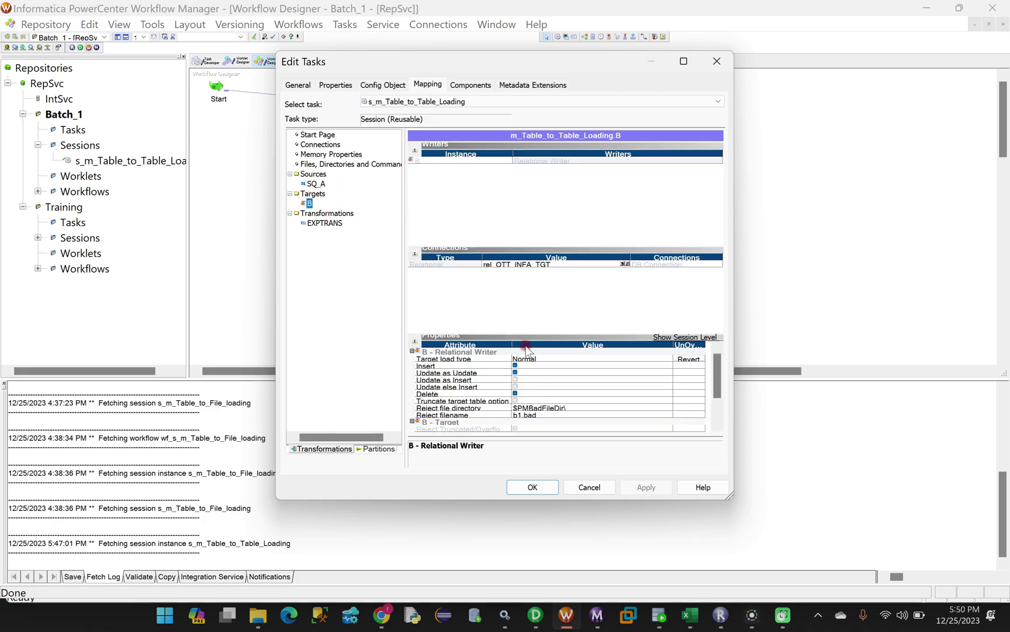
click(515, 393)
click(566, 392)
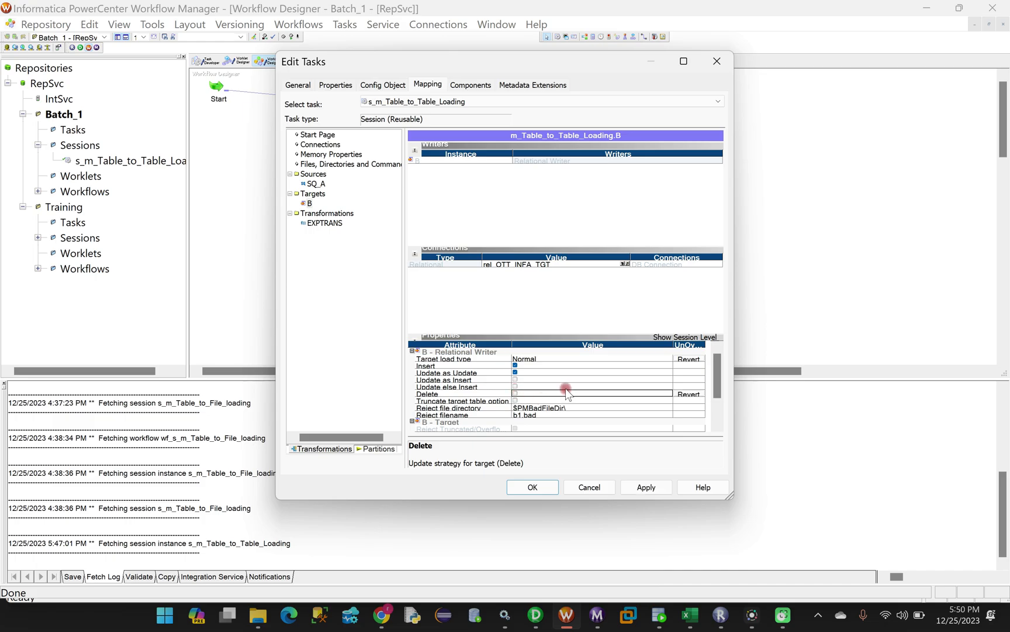
click(515, 401)
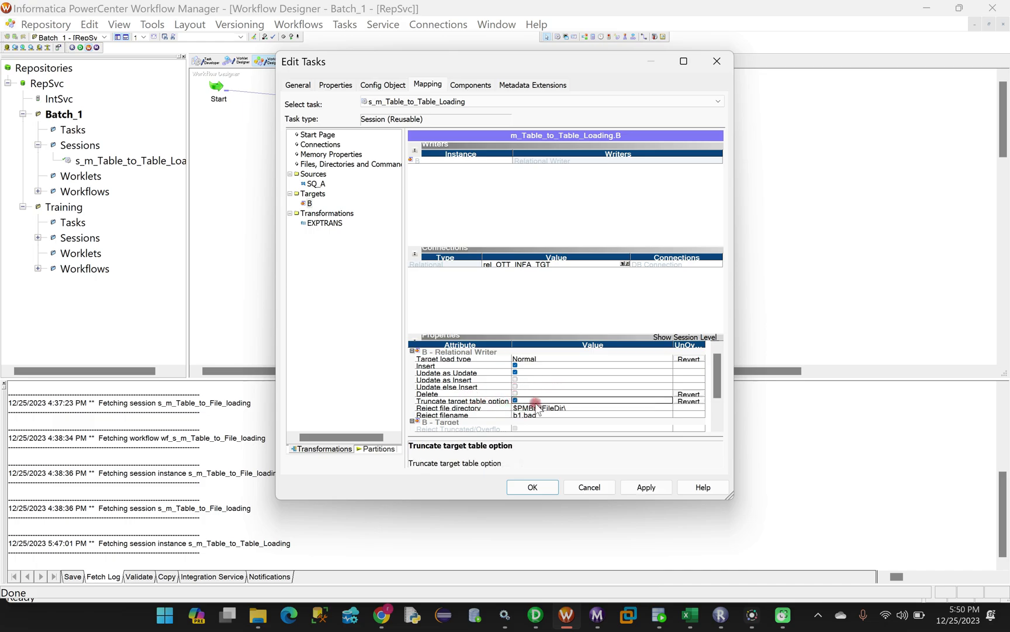
scroll(588, 406, down, 1)
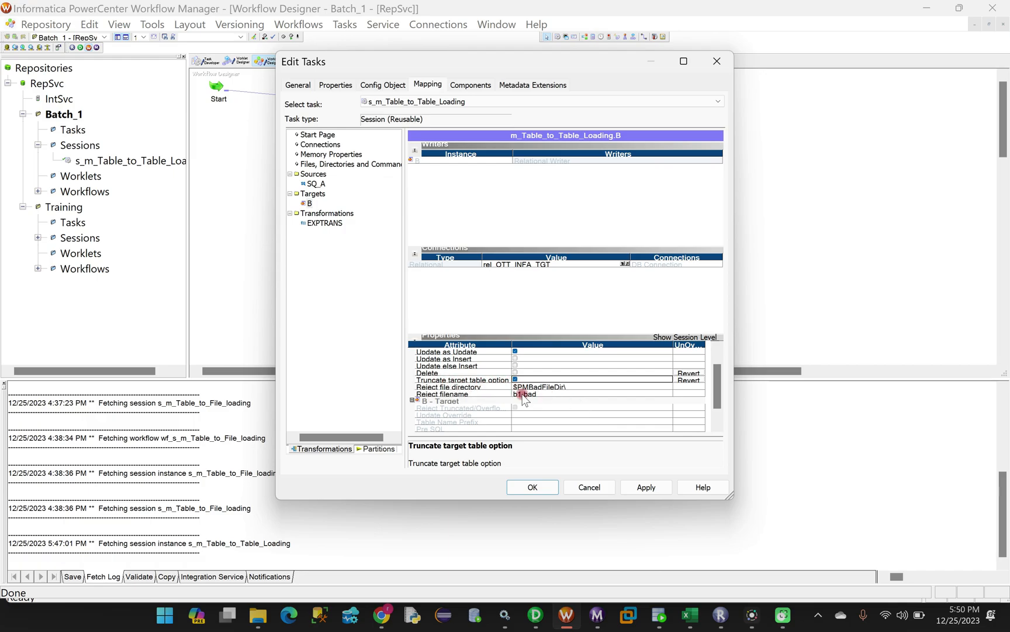
click(646, 487)
click(533, 487)
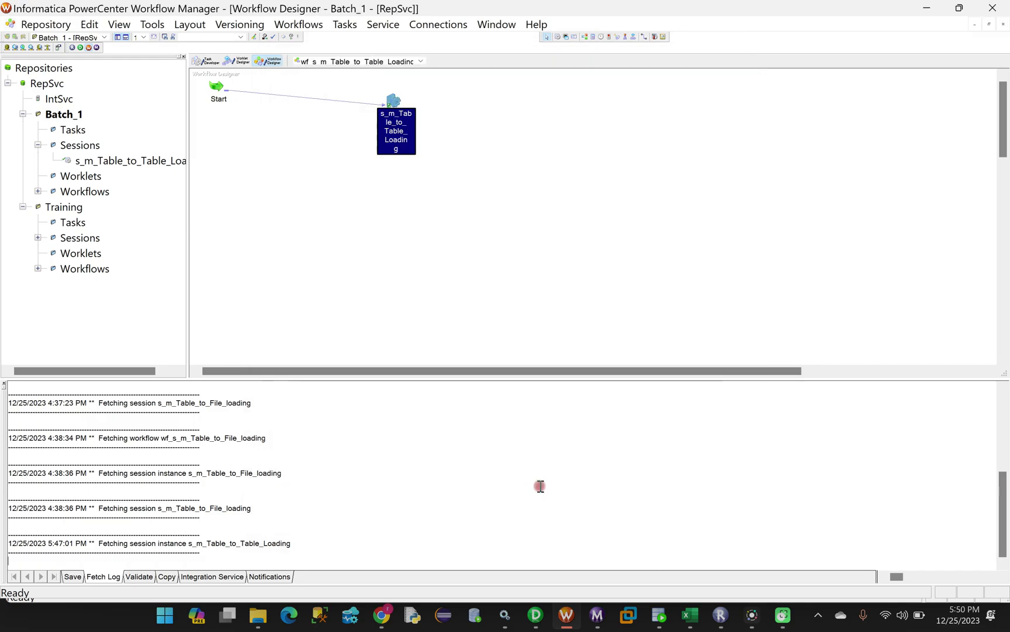
key(ctrl+s)
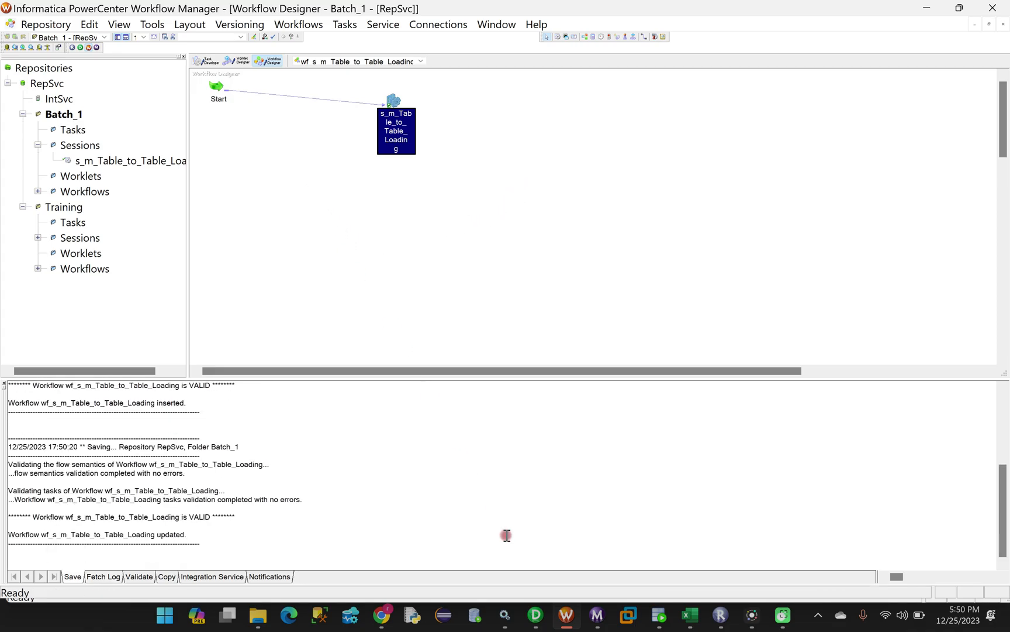
click(659, 624)
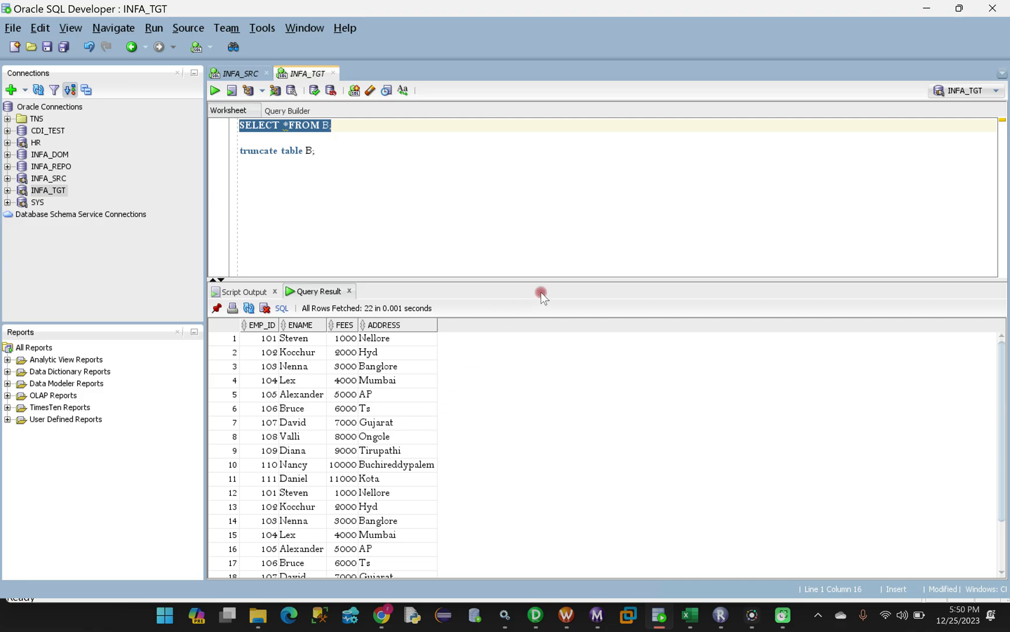
Enlarge the Query Result grid to show all 22 rows of table B
drag(573, 279, 566, 199)
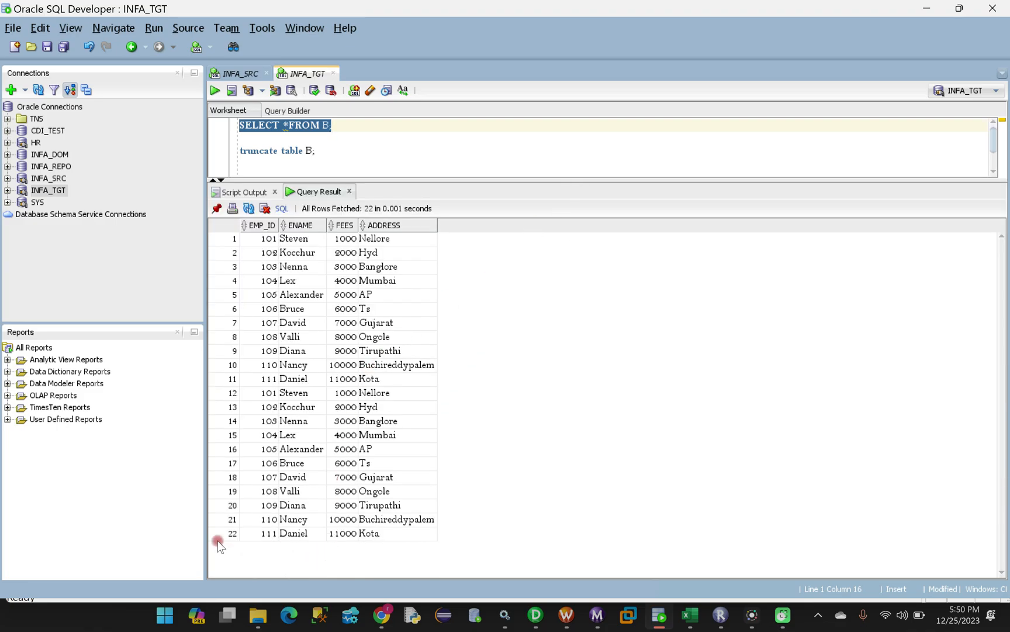
click(233, 534)
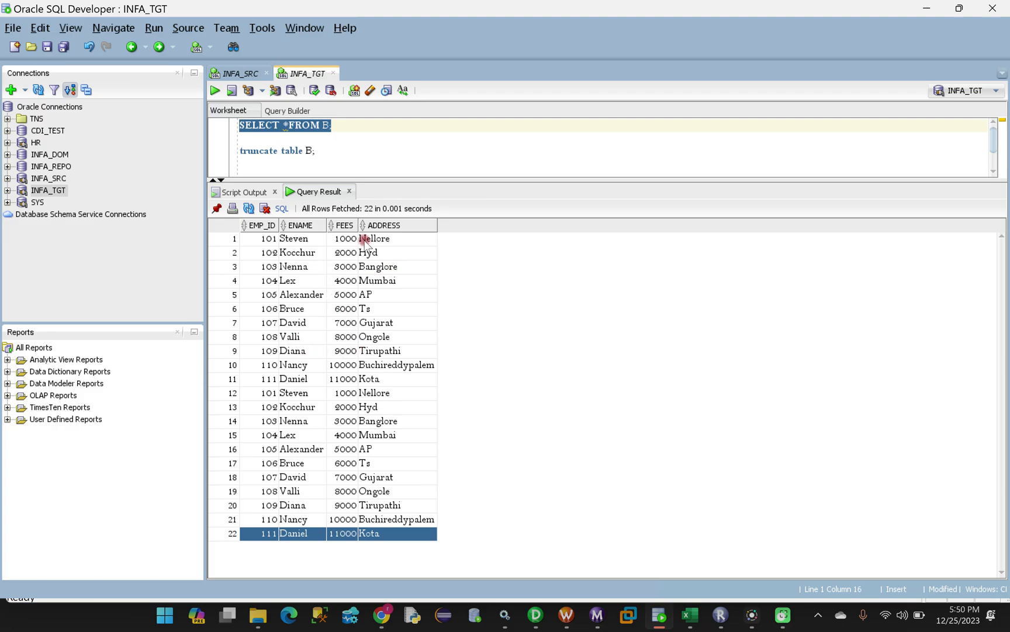
drag(580, 180, 582, 370)
drag(341, 131, 242, 127)
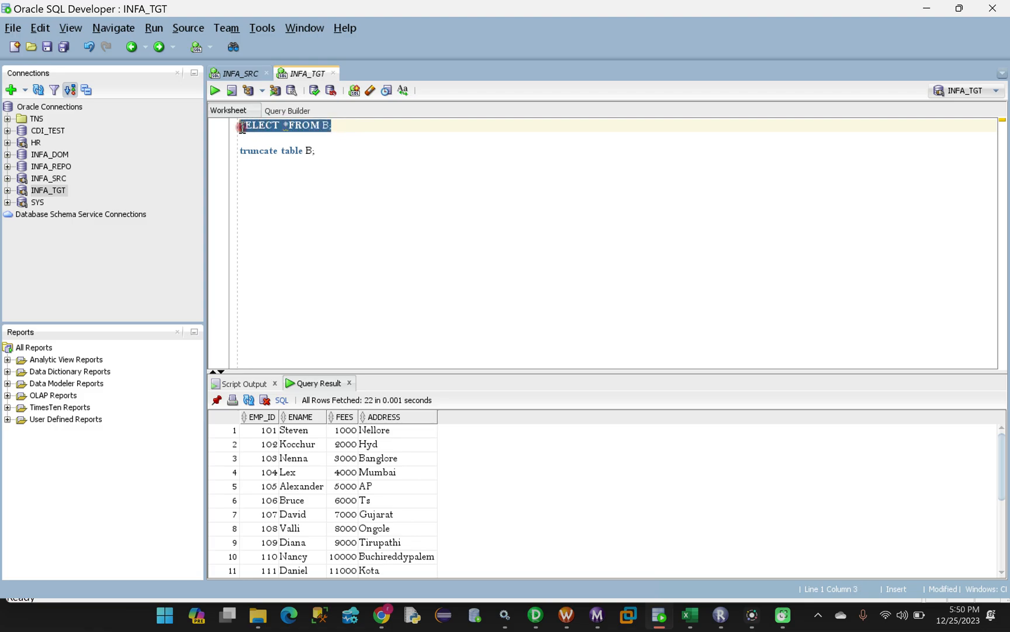
click(331, 127)
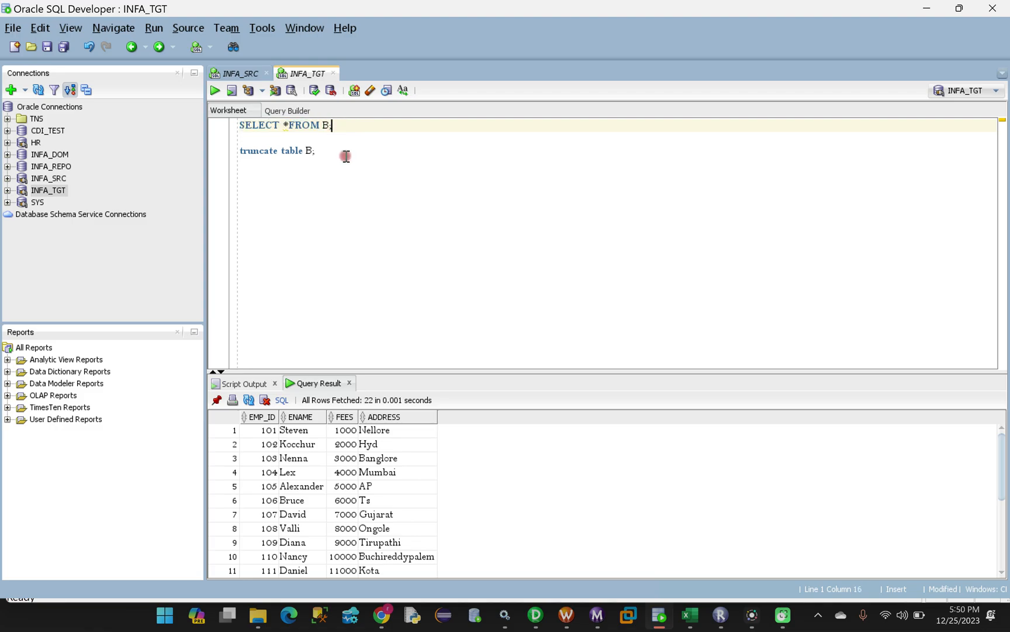
Compare against table A's 11 source rows on the INFA_SRC worksheet
click(237, 73)
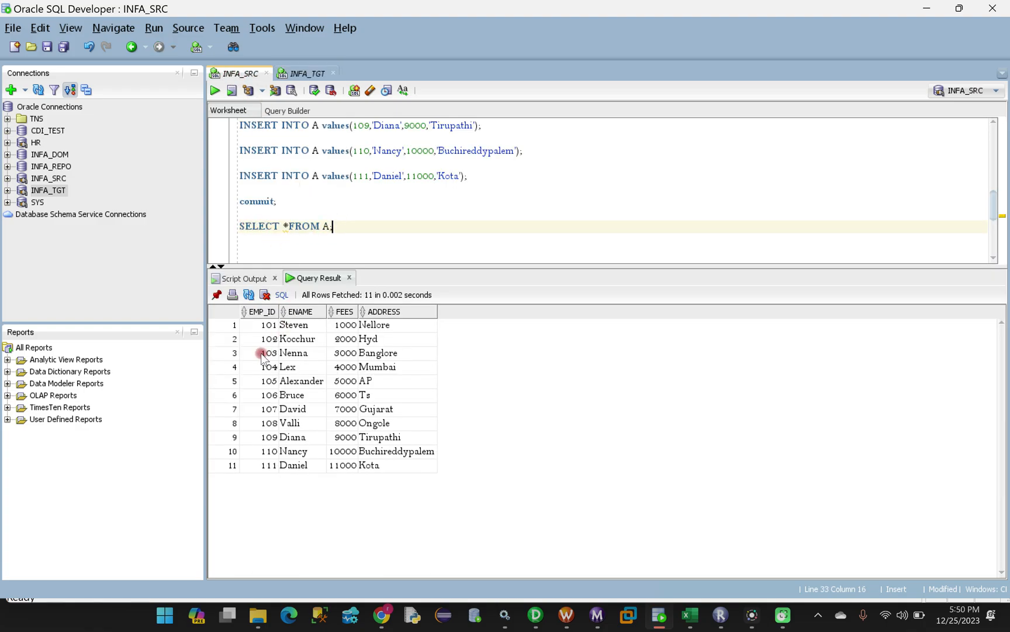
drag(245, 325, 395, 454)
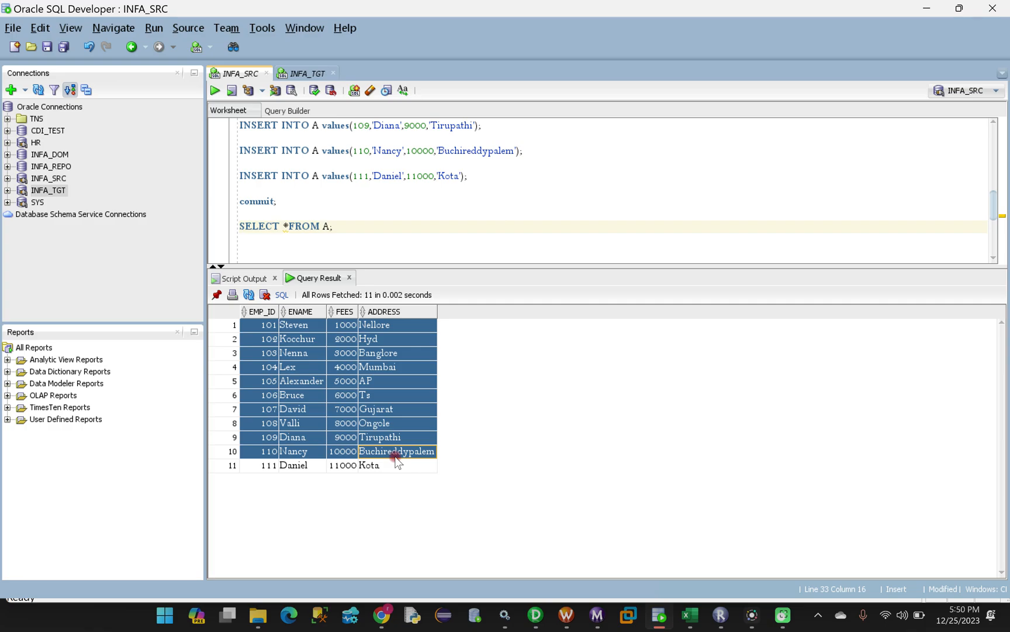
click(301, 73)
drag(335, 127, 319, 126)
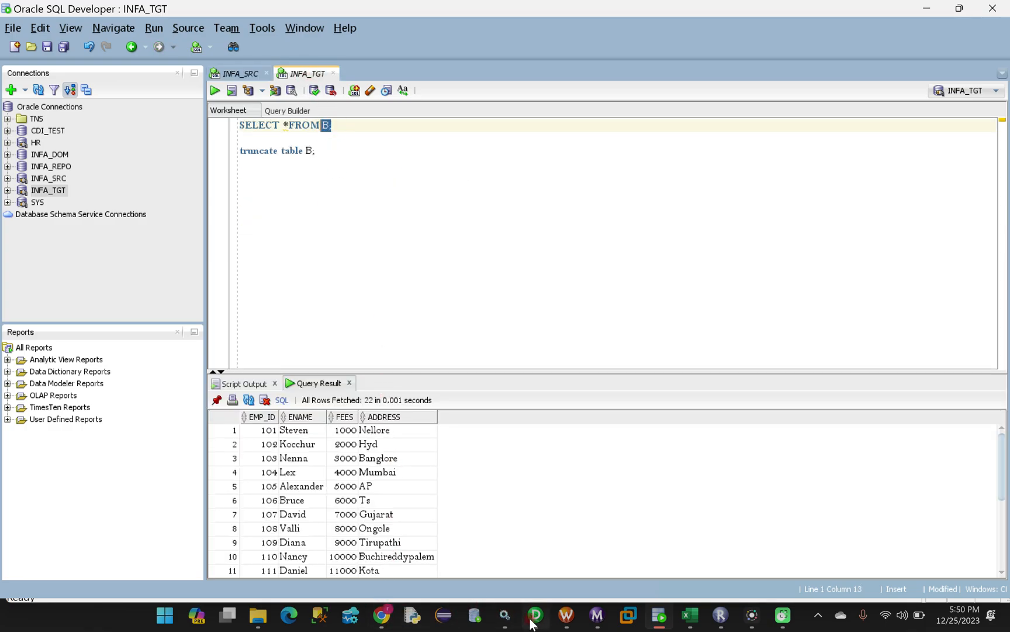
click(566, 615)
Start the workflow a third time and confirm 11 rows applied to B in Workflow Monitor
right_click(331, 191)
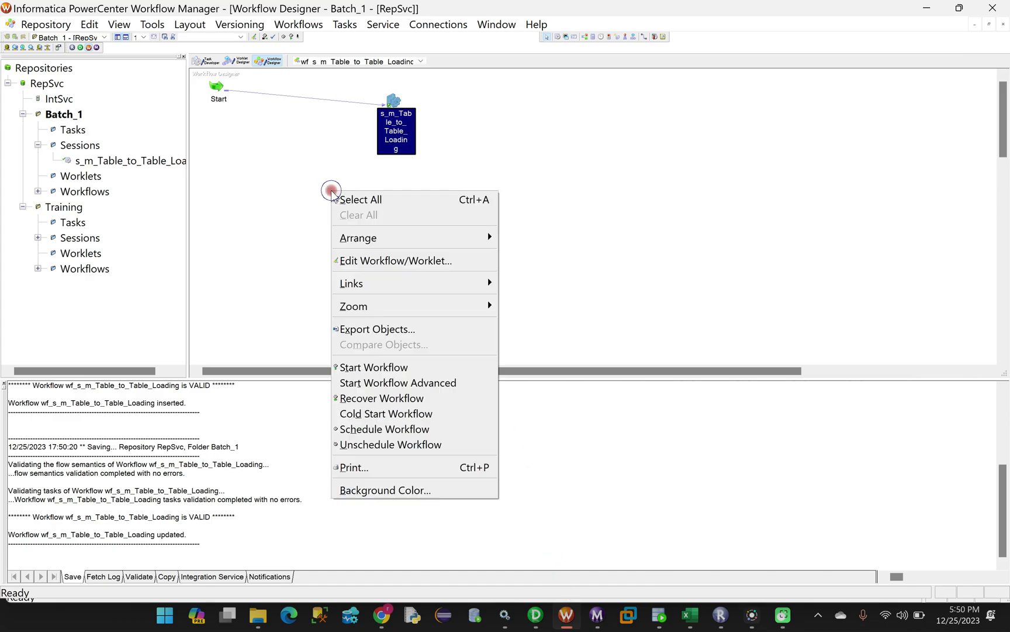
click(375, 368)
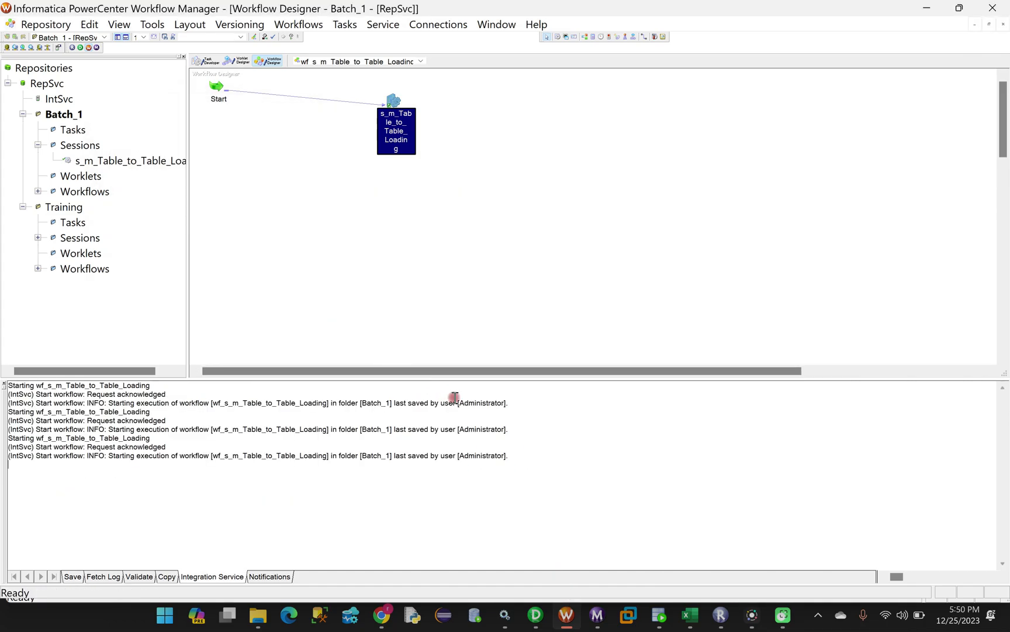
click(596, 615)
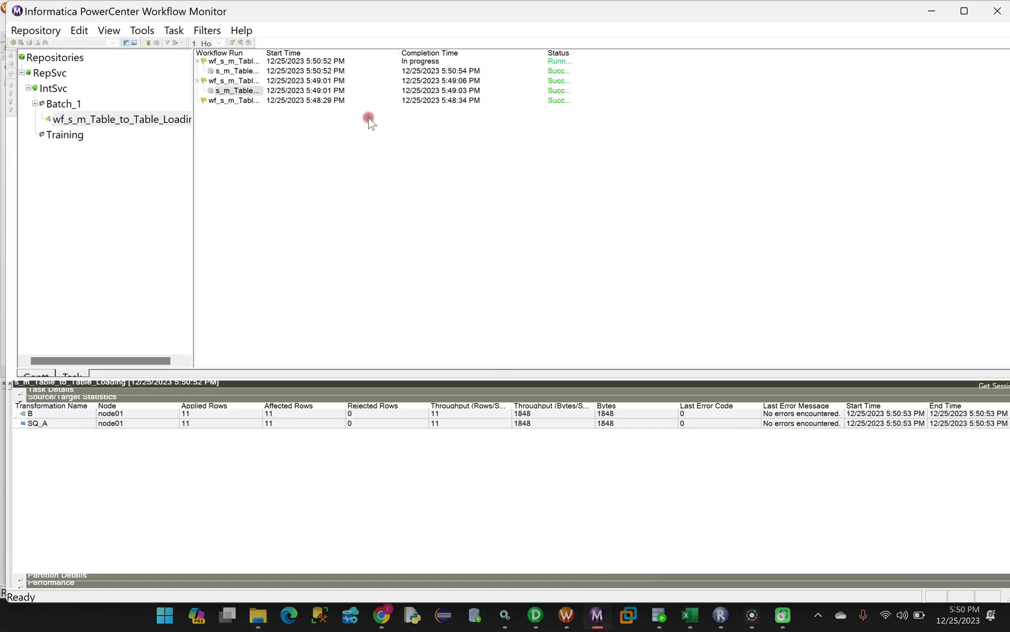
click(251, 72)
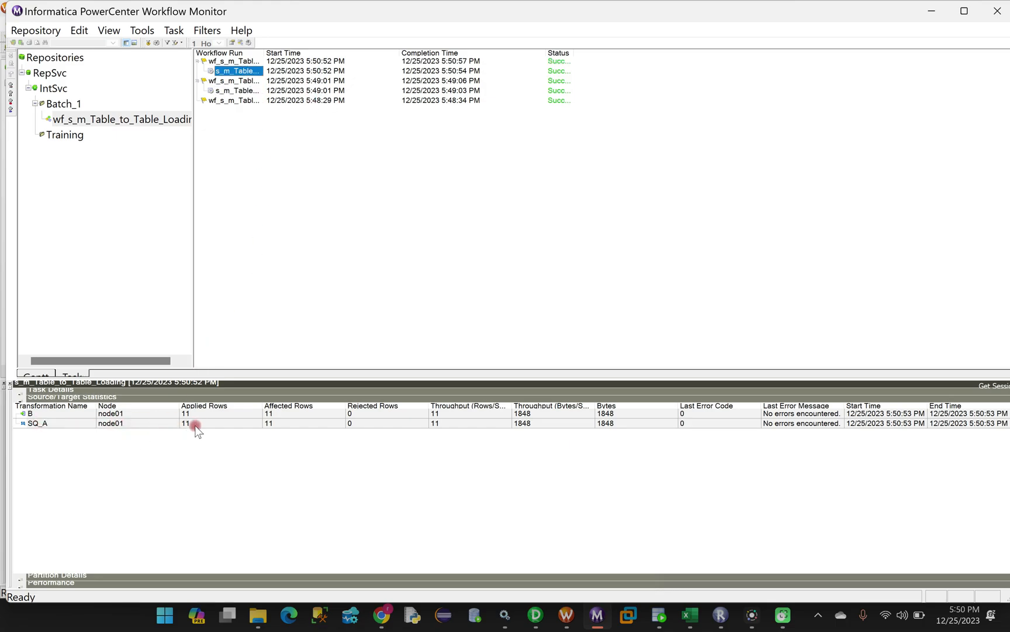
click(659, 615)
Re-run SELECT * FROM B and enlarge the results grid to confirm 11 rows, EMP_ID 101–111
drag(332, 125, 240, 126)
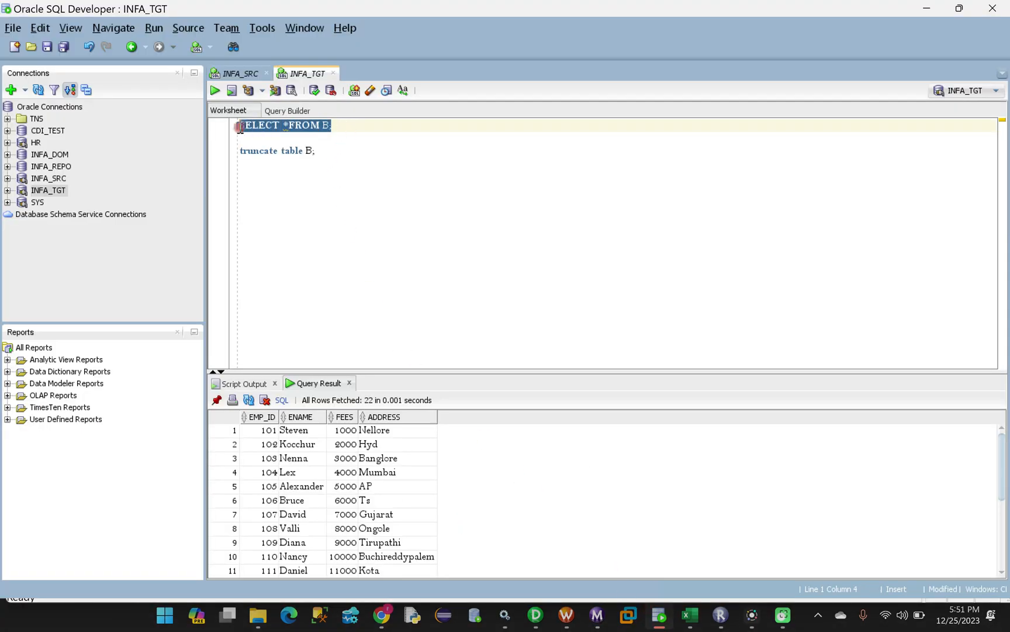
click(215, 92)
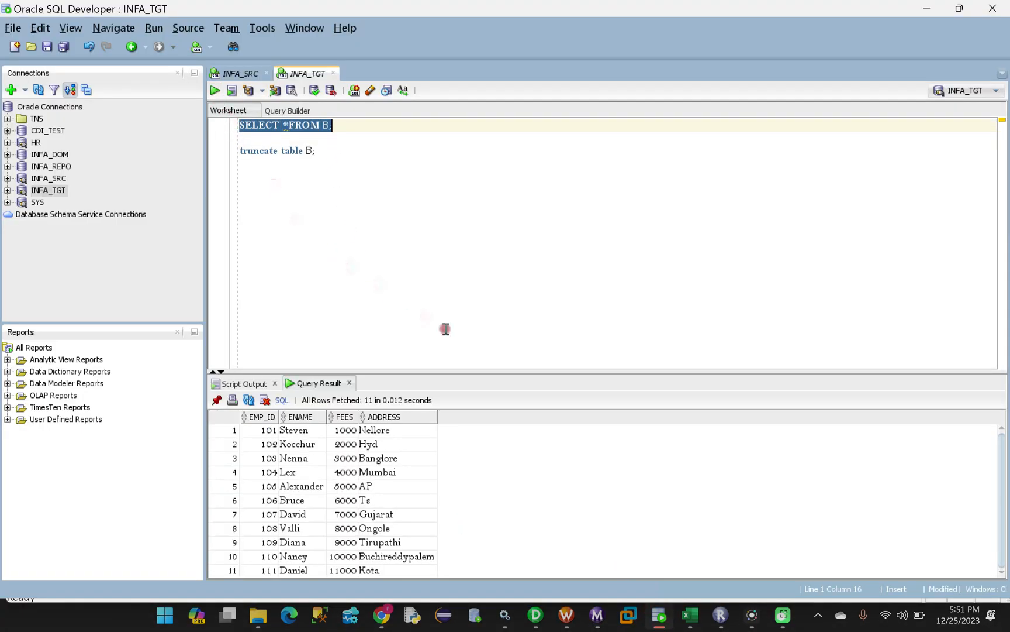
drag(540, 377, 528, 246)
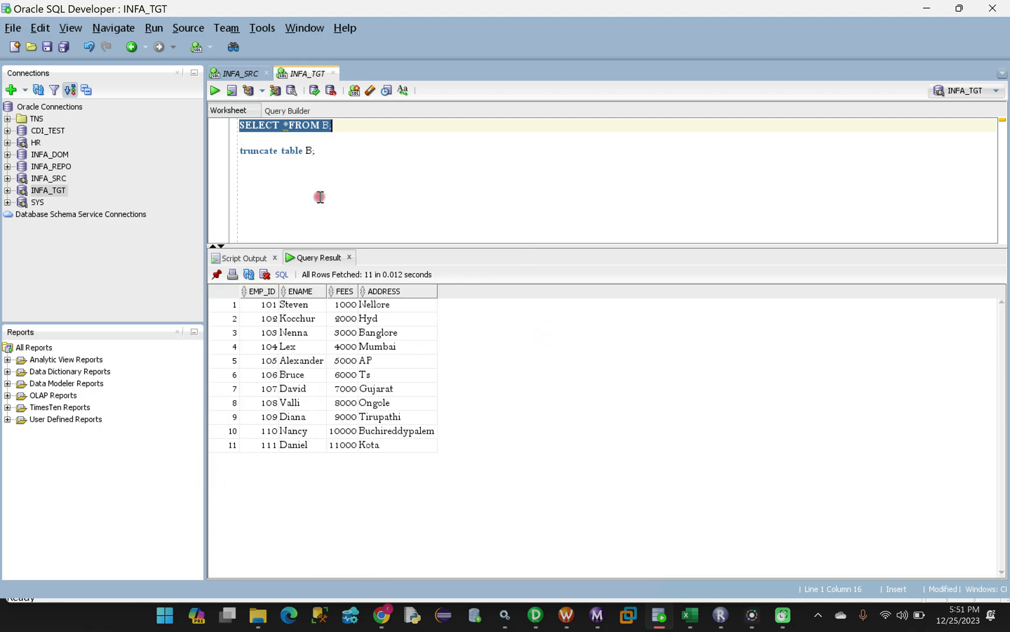
click(333, 138)
drag(336, 130, 239, 126)
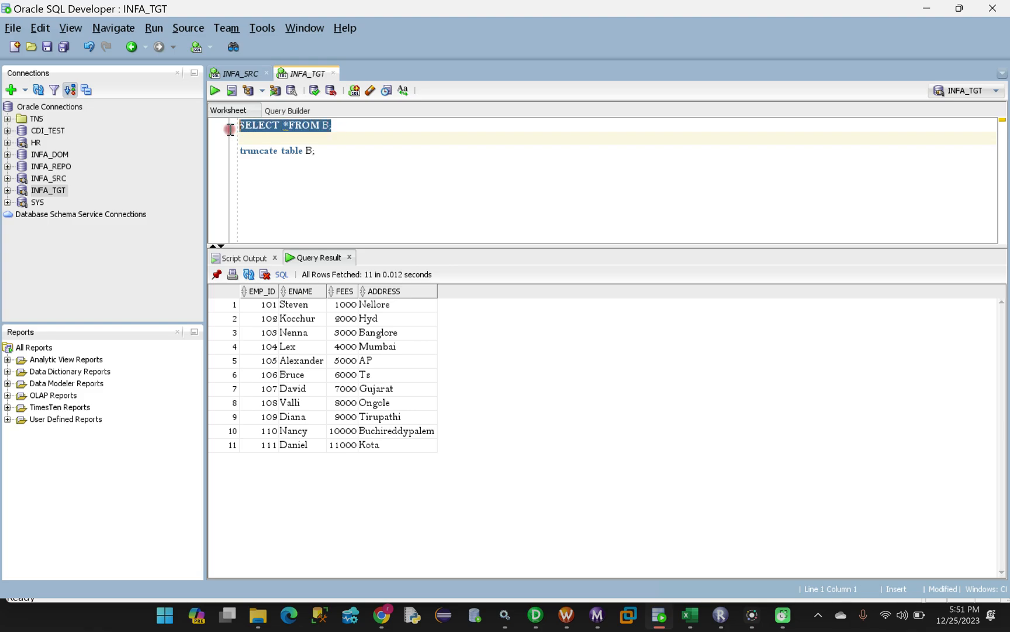
click(369, 164)
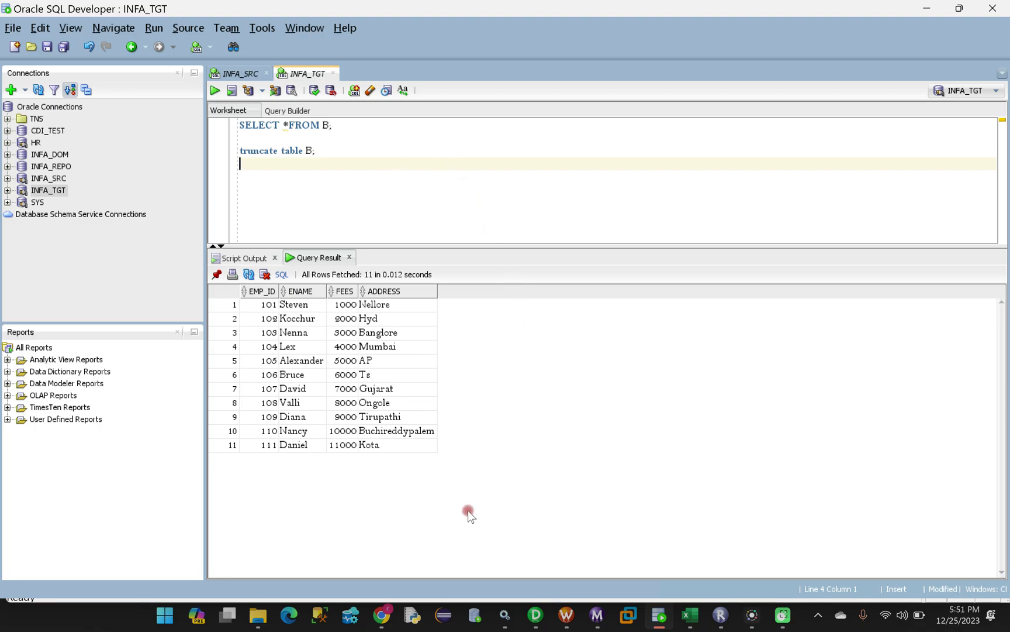
Stay logged in to Informatica Cloud, switch to Data Integration, and open the CDI_DEV project
click(383, 617)
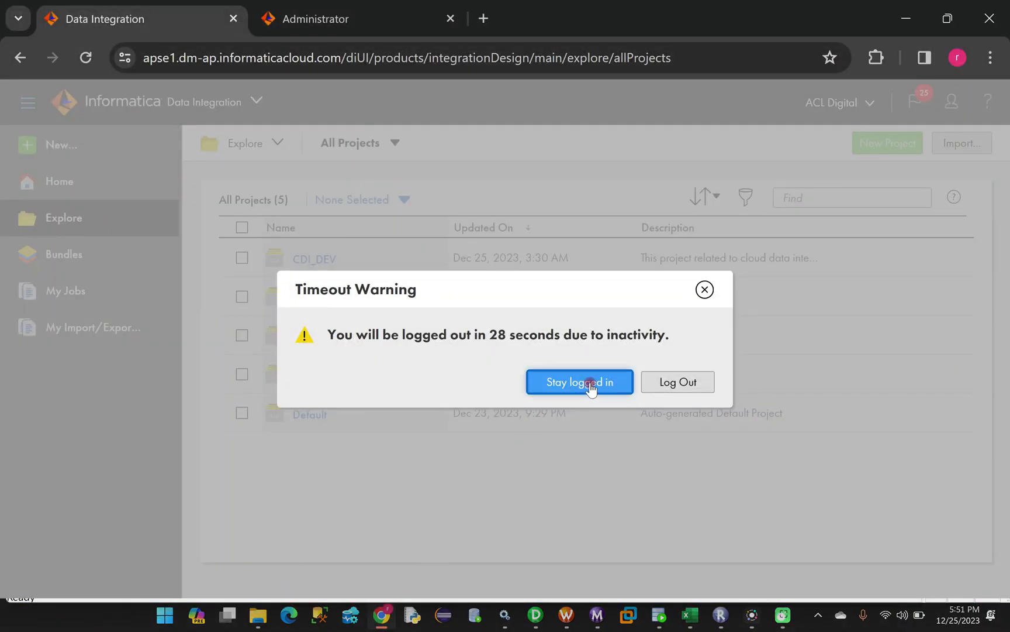
click(591, 383)
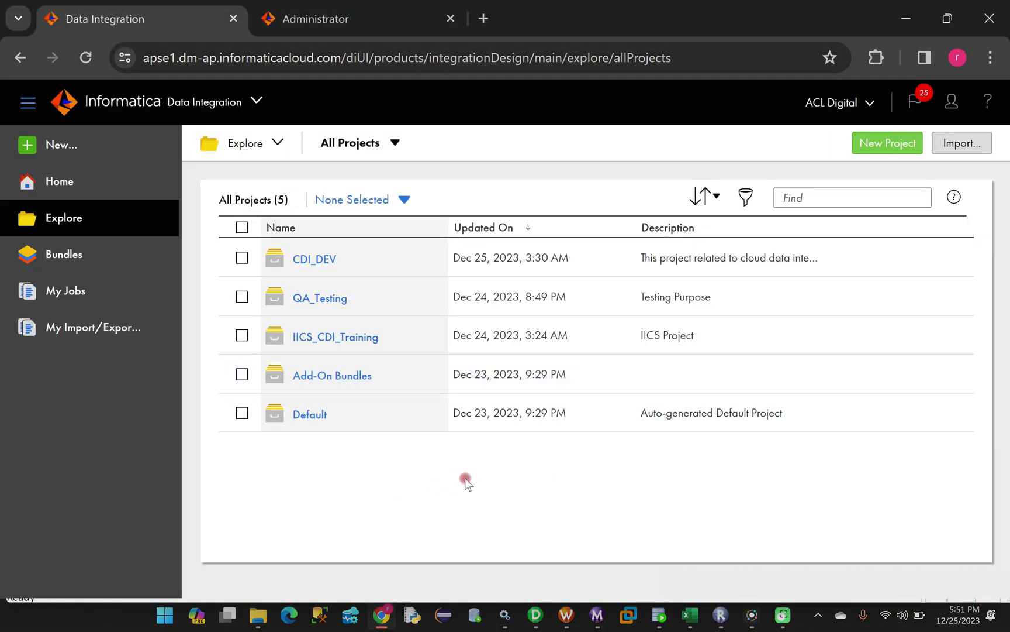
click(259, 104)
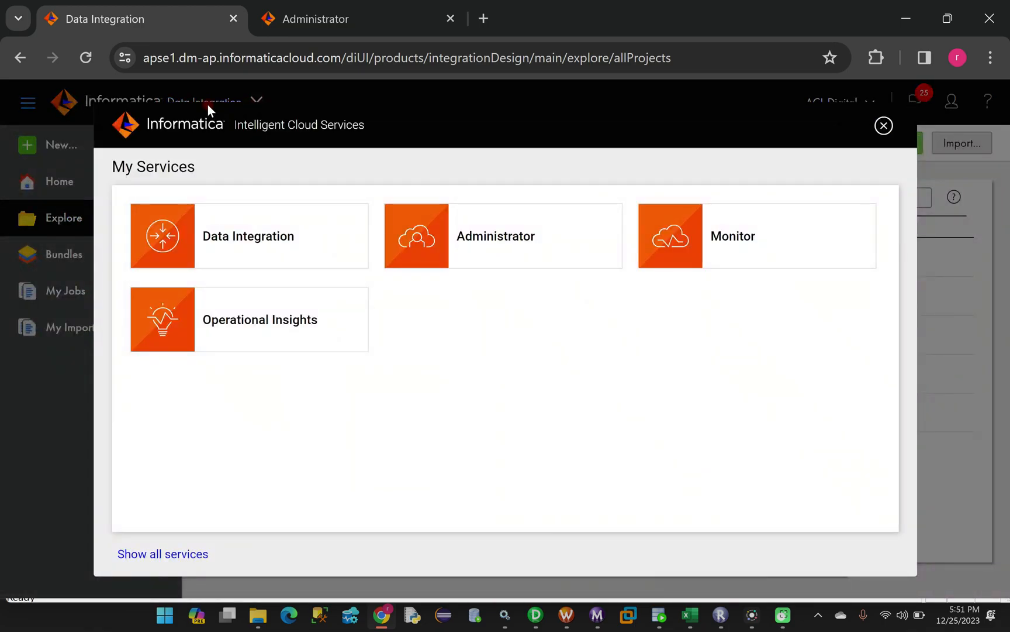
click(242, 251)
click(315, 263)
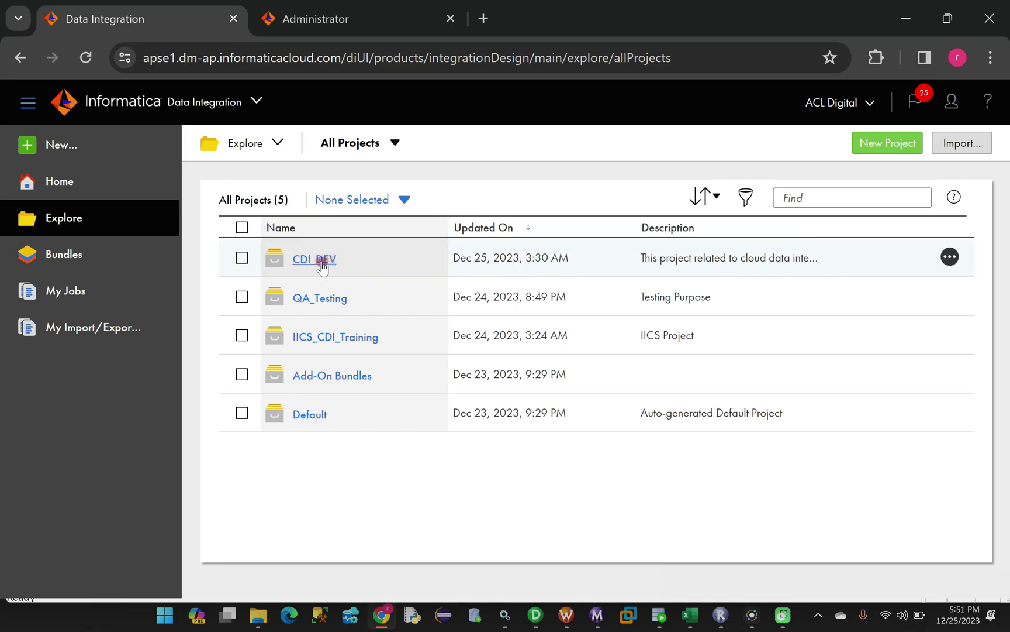
click(310, 261)
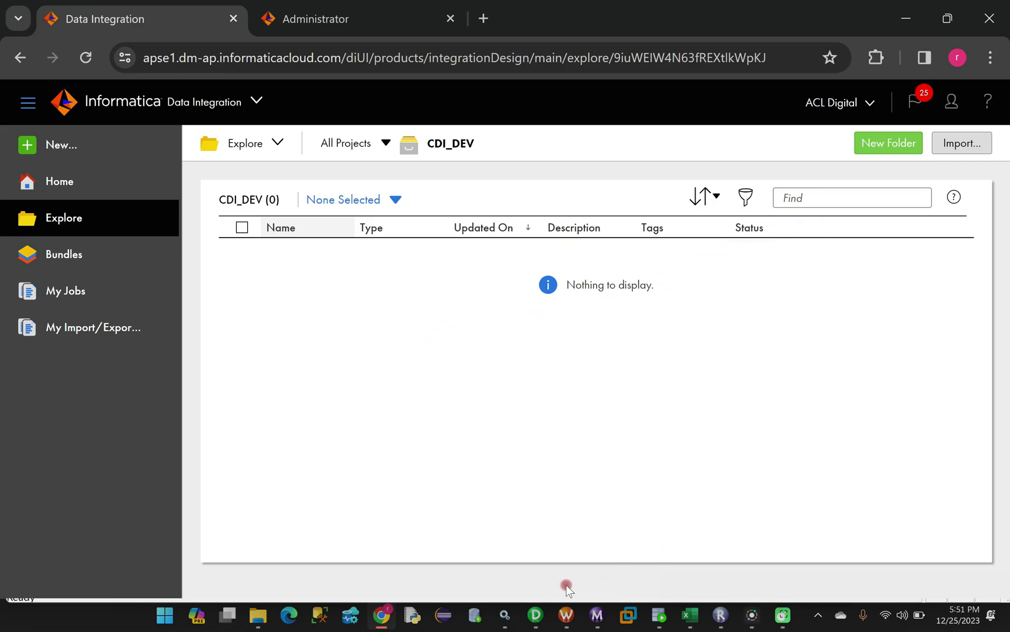
Check the PowerCenter Designer mapping, then return to the CDI_DEV project page
mouse_move(538, 617)
click(508, 576)
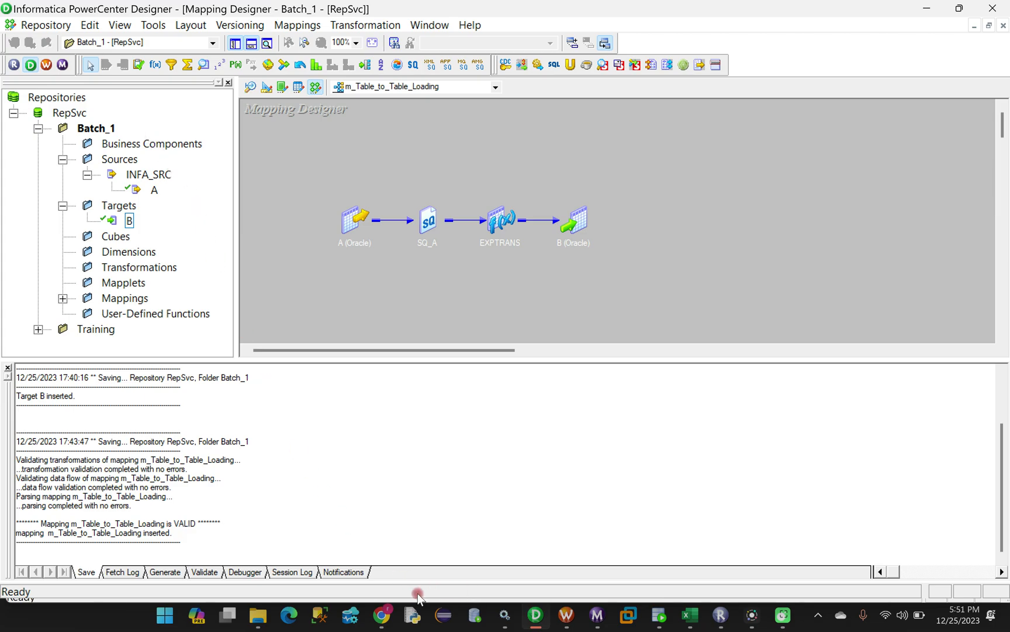
click(381, 614)
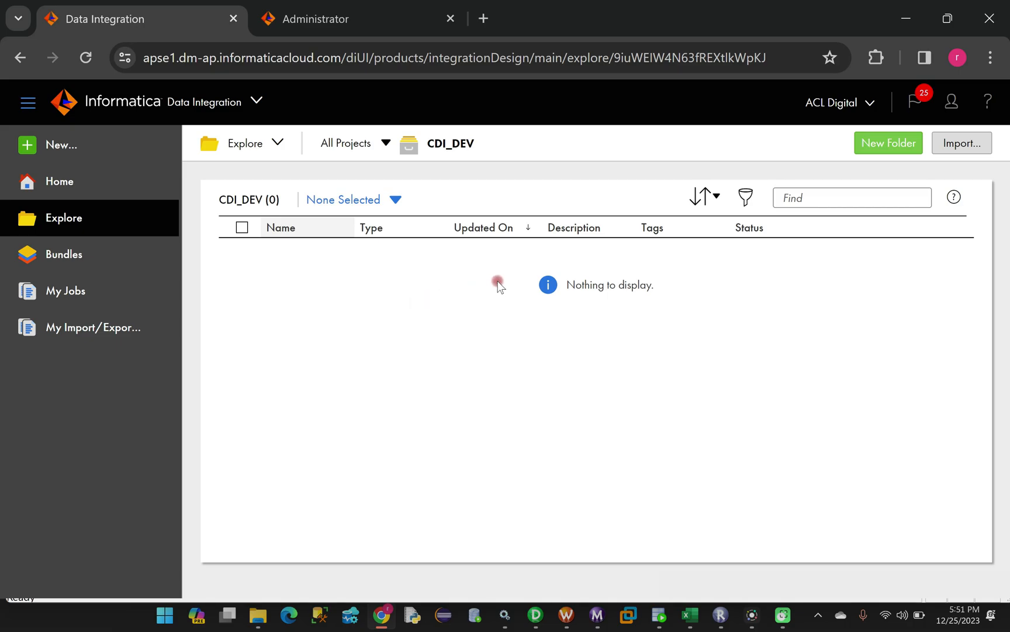
Add a new folder named 'Dev' to the CDI_DEV project and save it
click(882, 146)
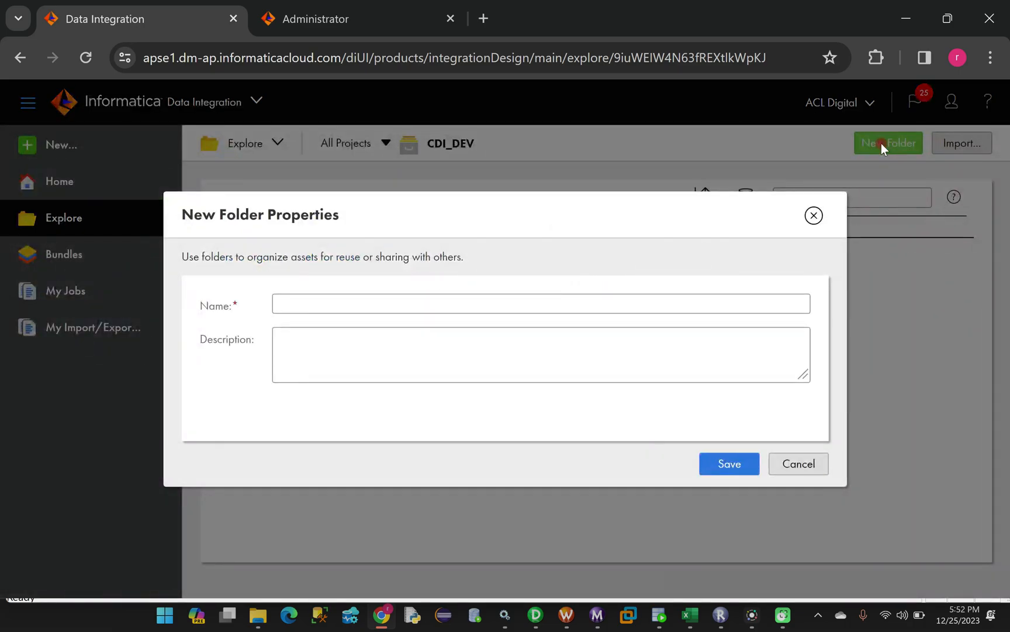
click(365, 307)
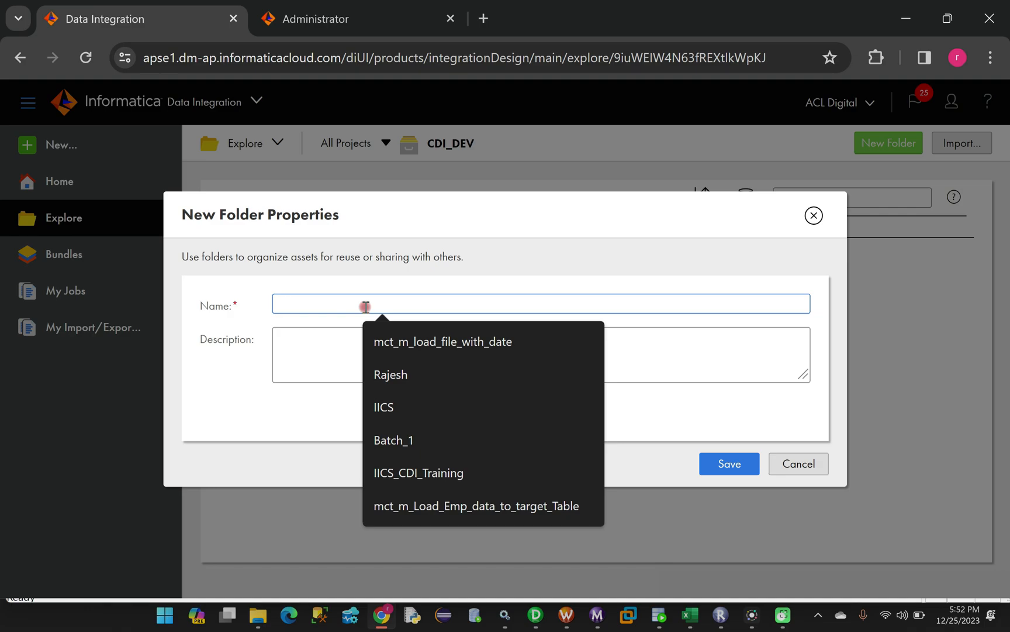
key(Caps_Lock)
text(D)
key(Caps_Lock)
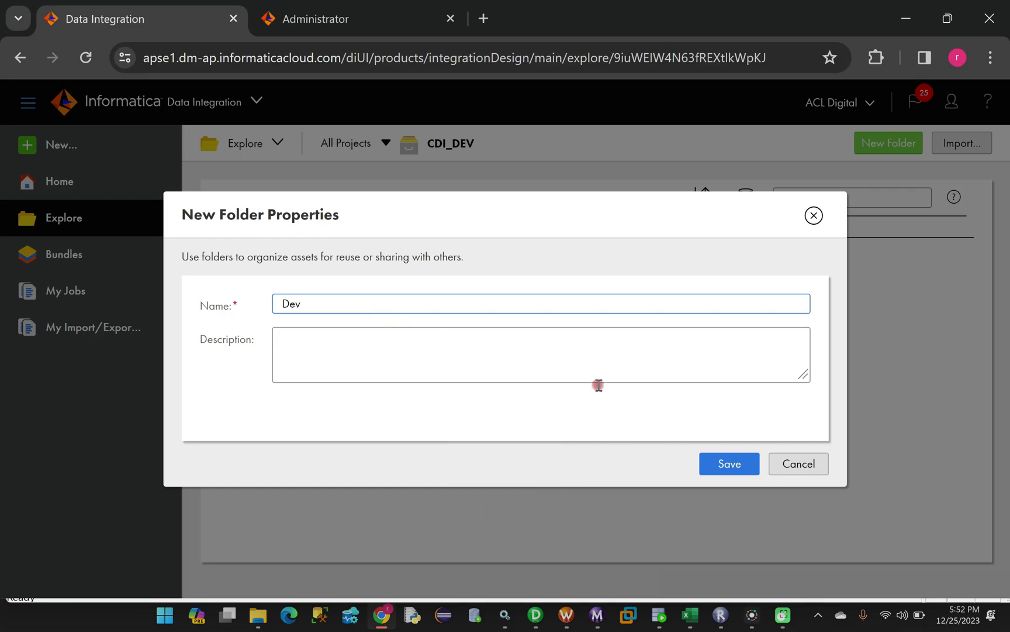
click(731, 463)
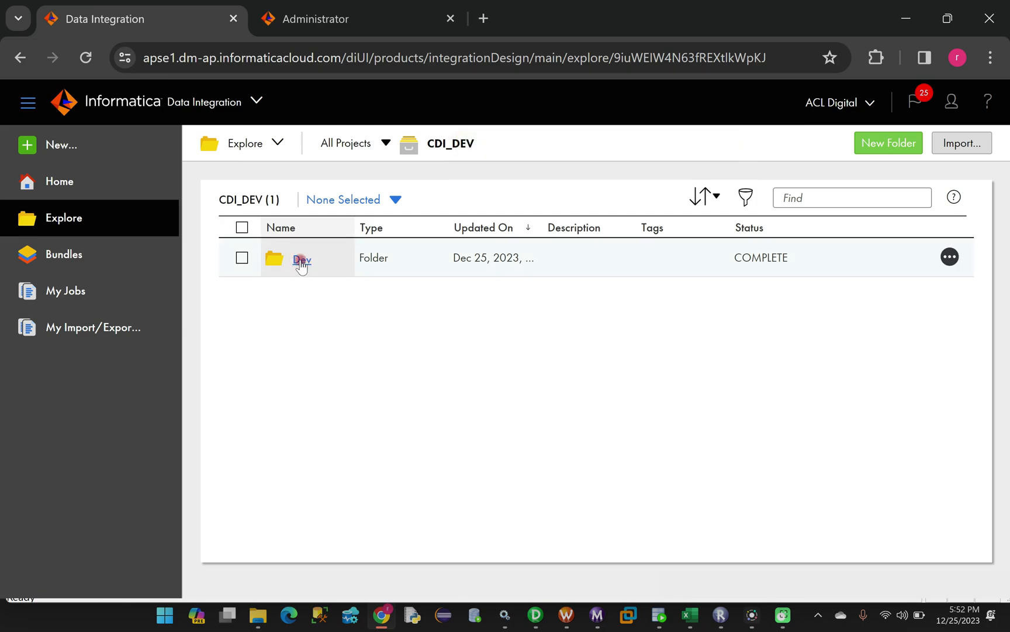
Inside the Dev folder, start a new asset and pick Mapping under Mappings
click(301, 263)
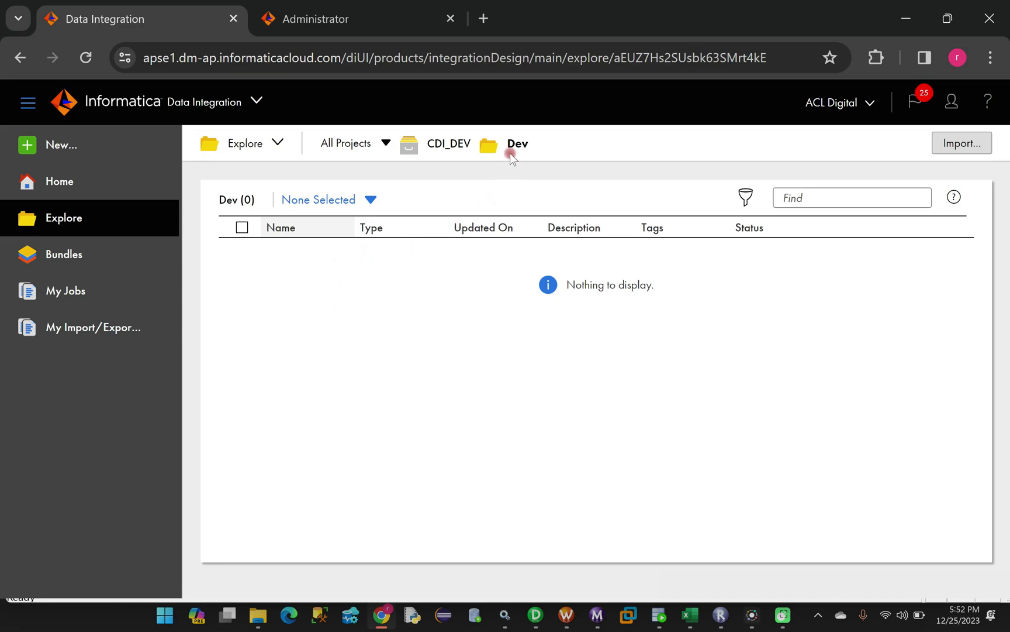
drag(513, 142, 528, 142)
click(56, 143)
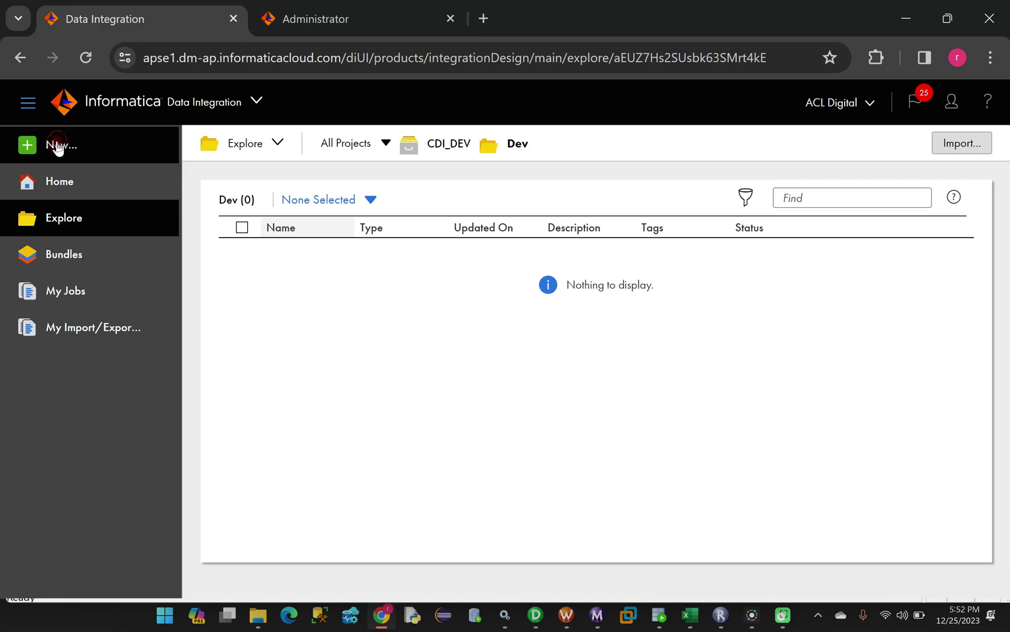
click(169, 232)
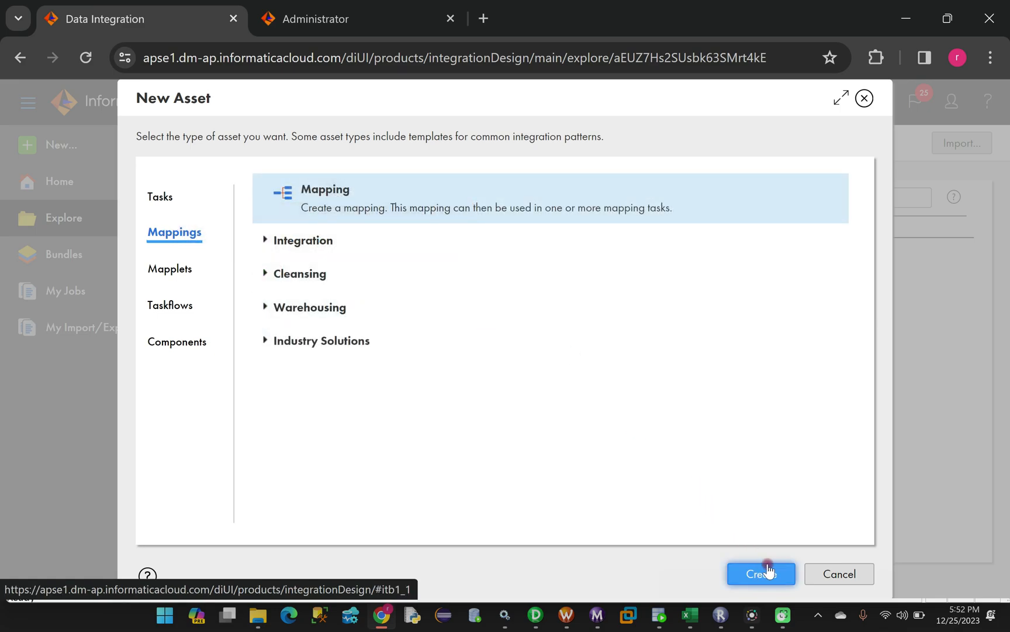
Create Mapping1 with default Source and Target and widen the Mapping Designer canvas
click(750, 571)
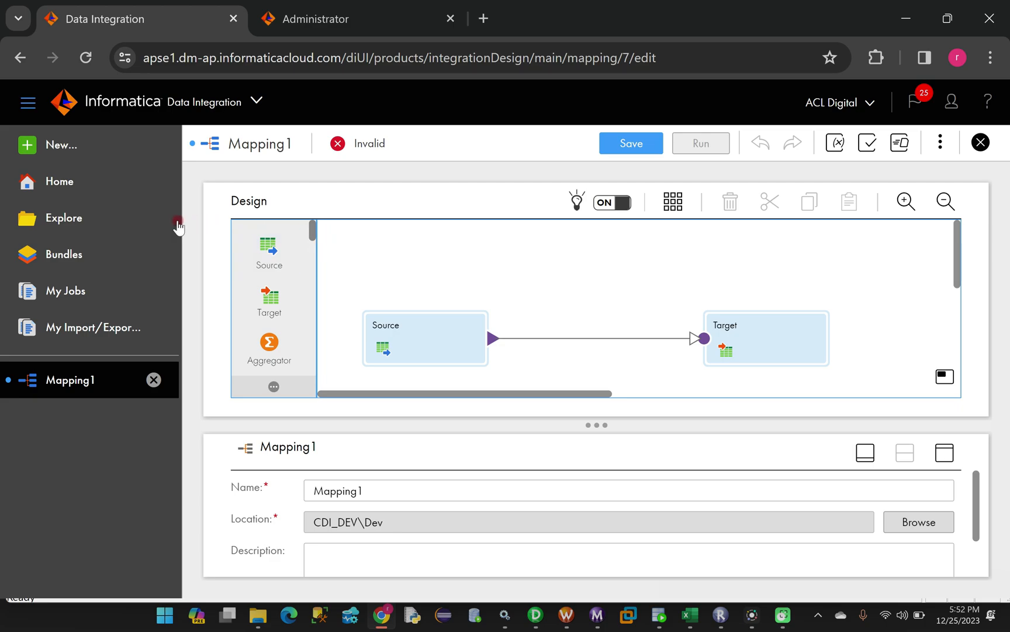
drag(179, 222, 95, 219)
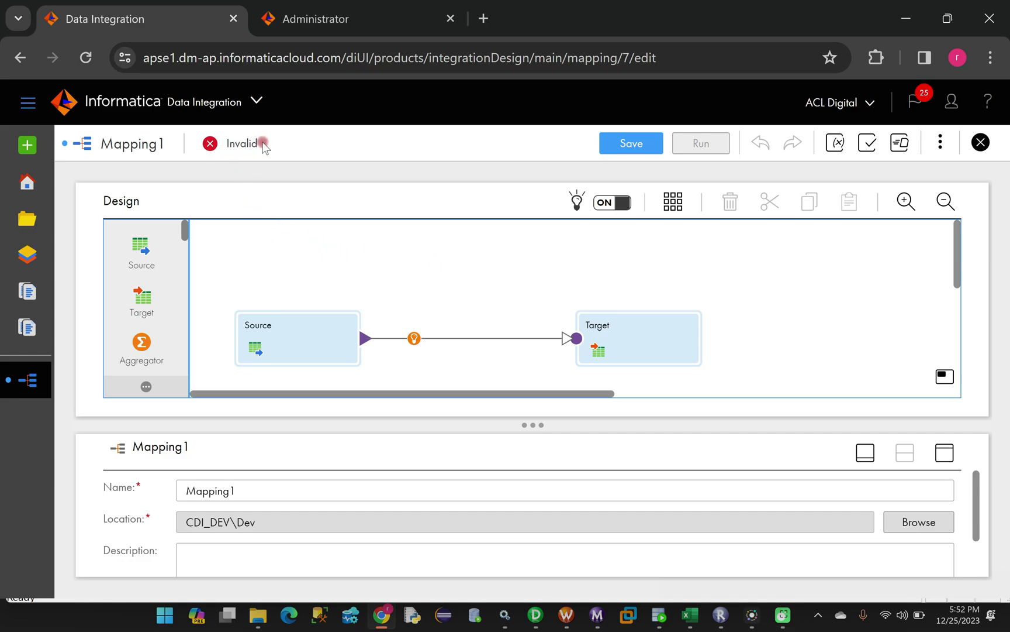
Rename Mapping1 to m_Table_to_Table_Loading in the properties panel and save it
click(945, 453)
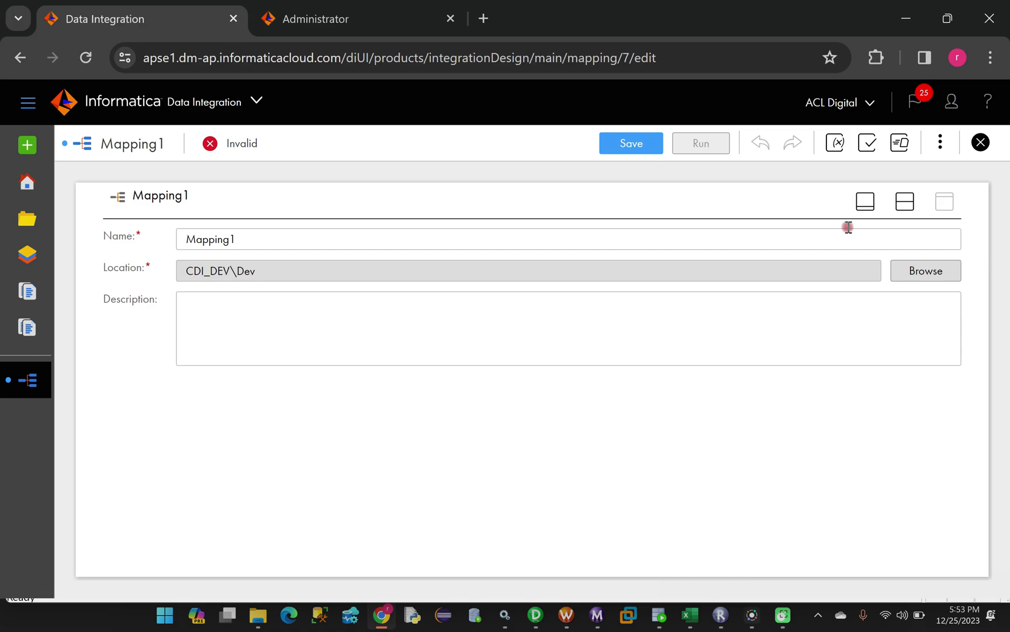
click(865, 202)
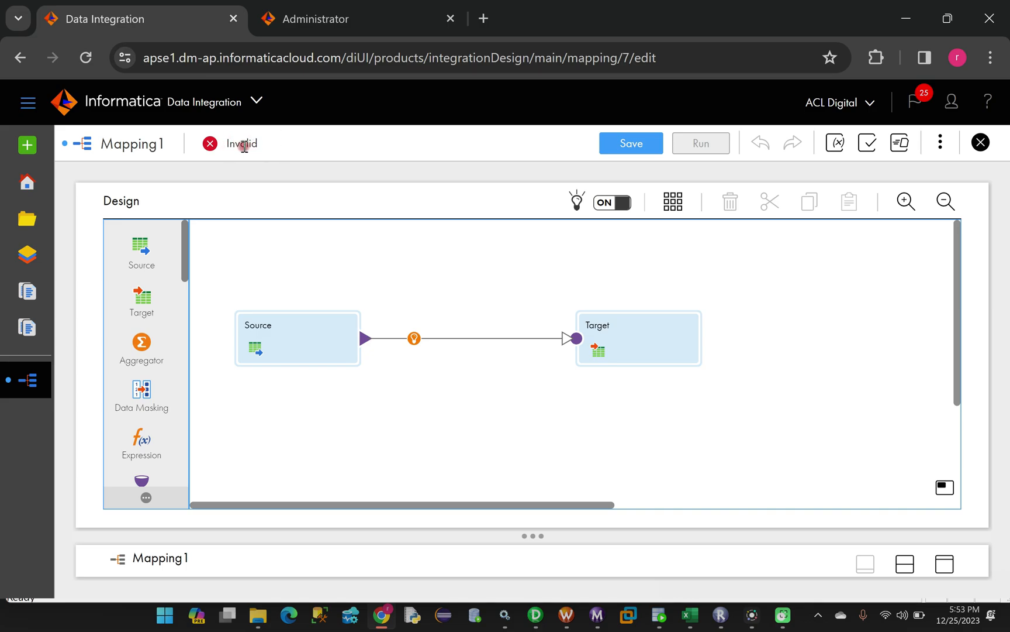
click(946, 562)
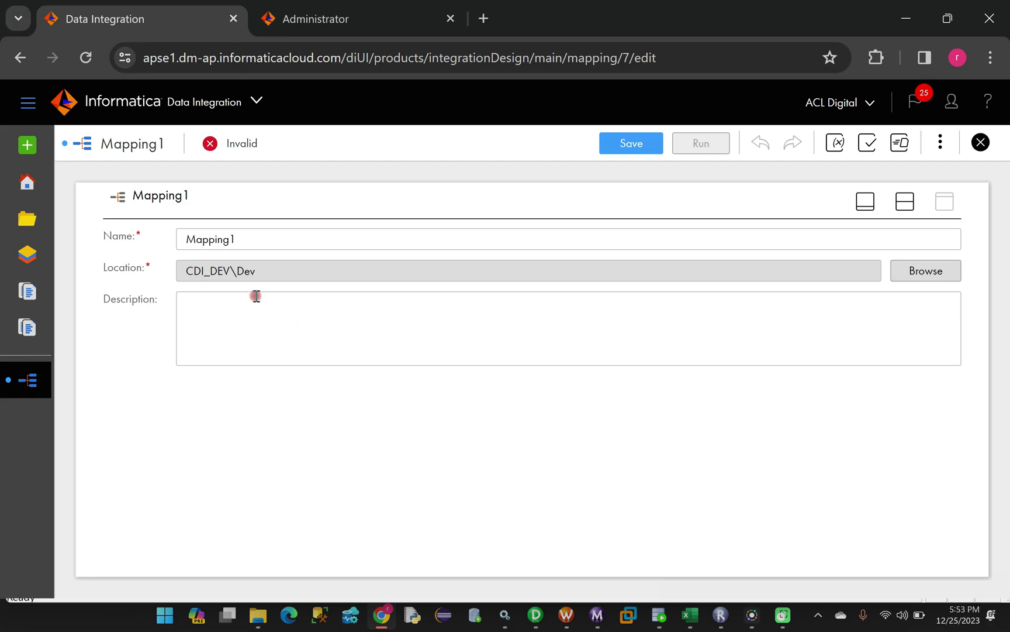
drag(275, 238, 184, 238)
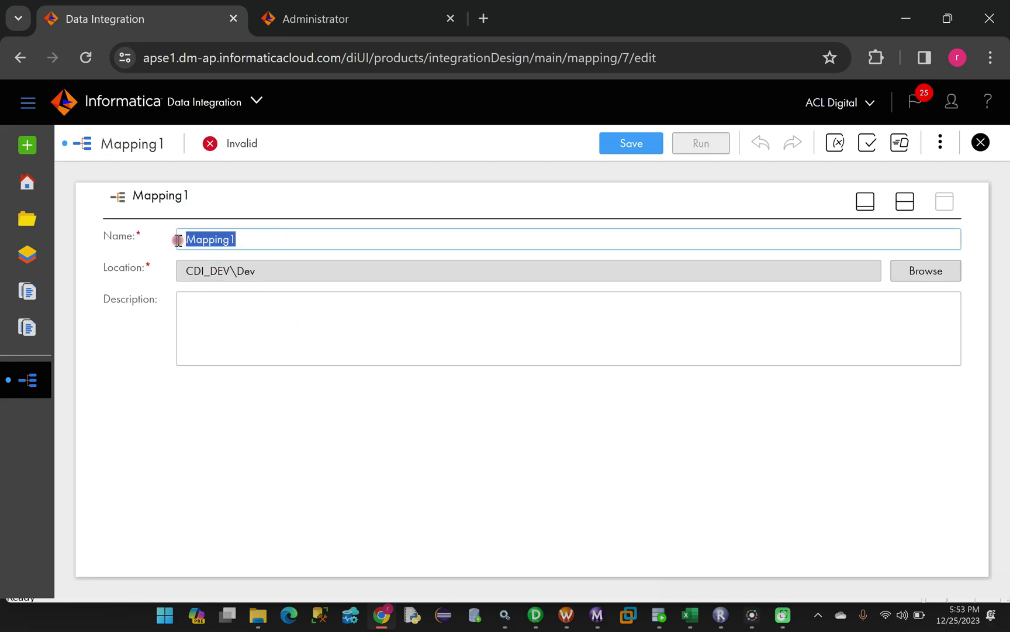
key(BackSpace)
text(m_T)
key(Caps_Lock)
text(able)
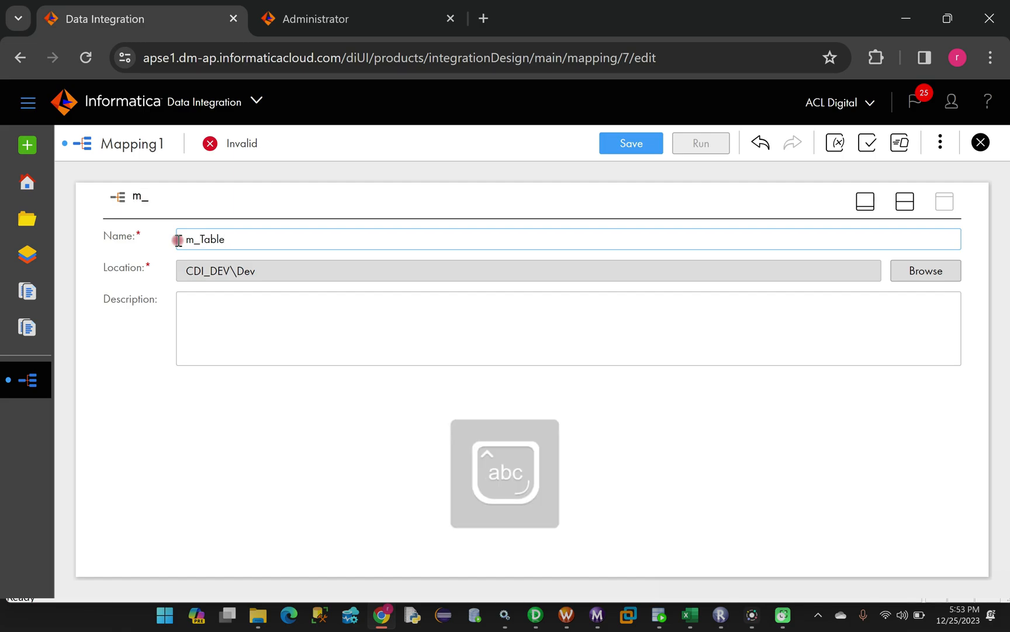
text(_to_Table_Loading)
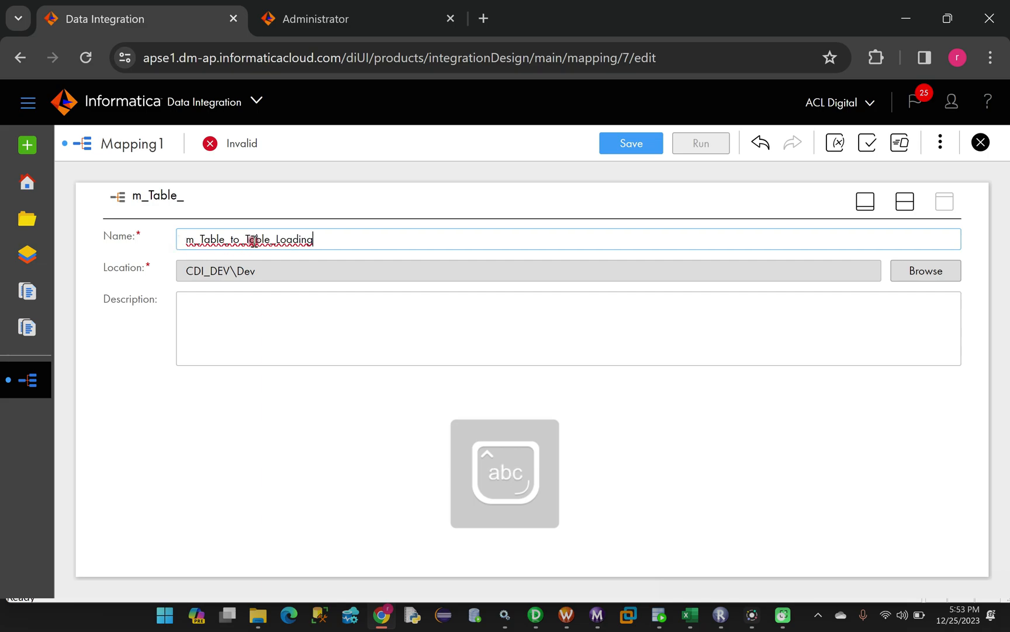
click(623, 143)
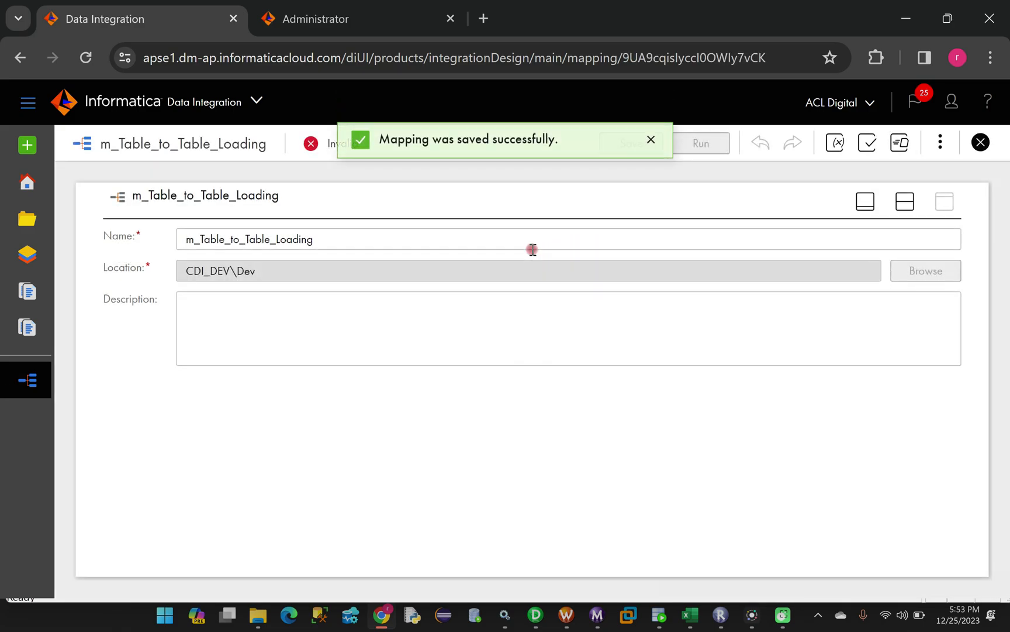
click(862, 202)
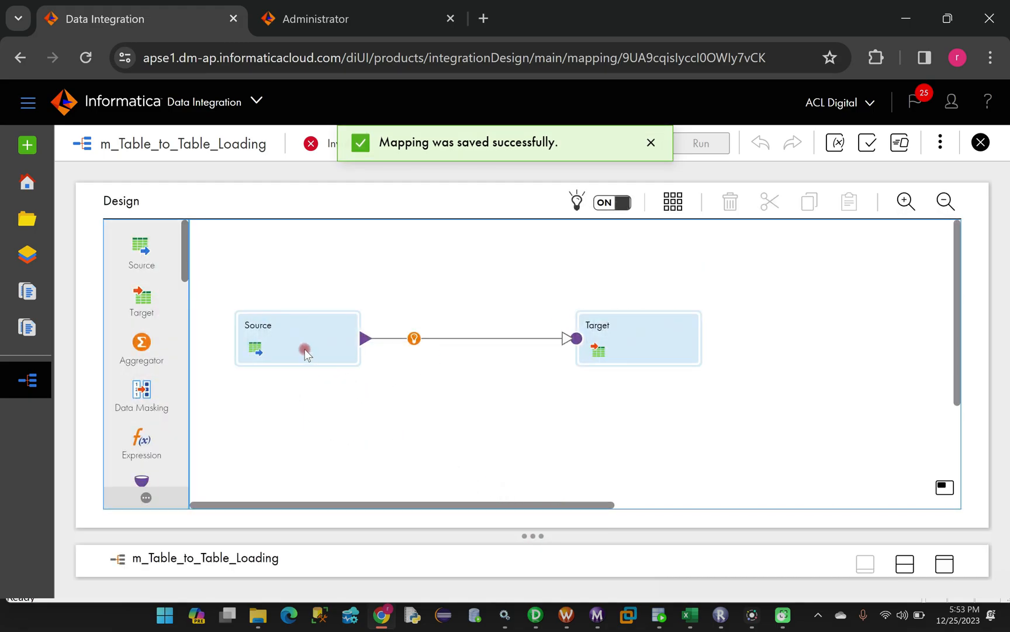
Select the Source node and show its Source tab with Connection and Format fields
click(264, 321)
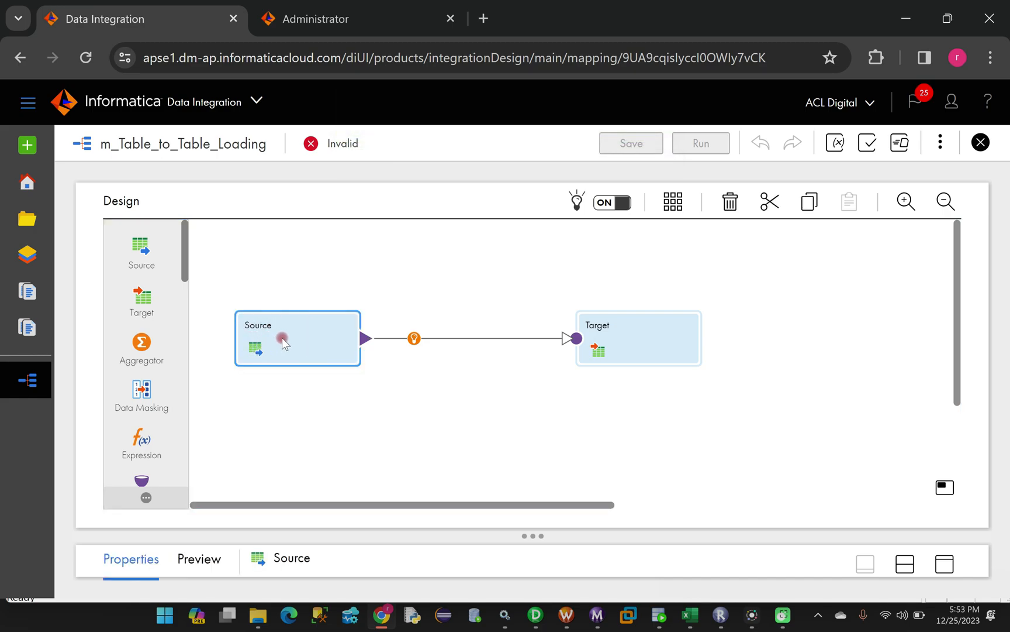
click(945, 565)
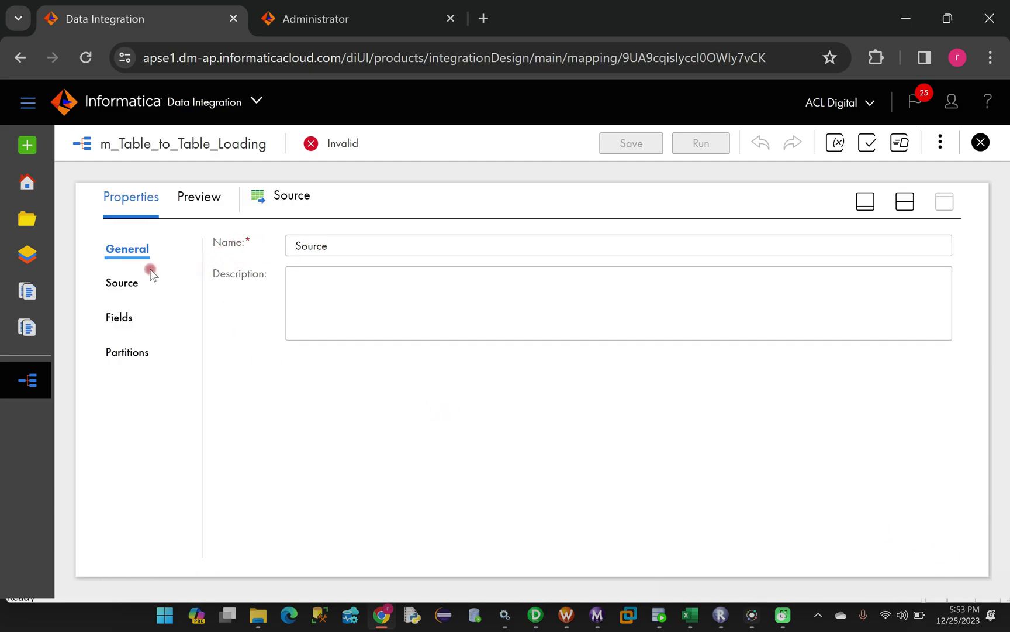
click(123, 285)
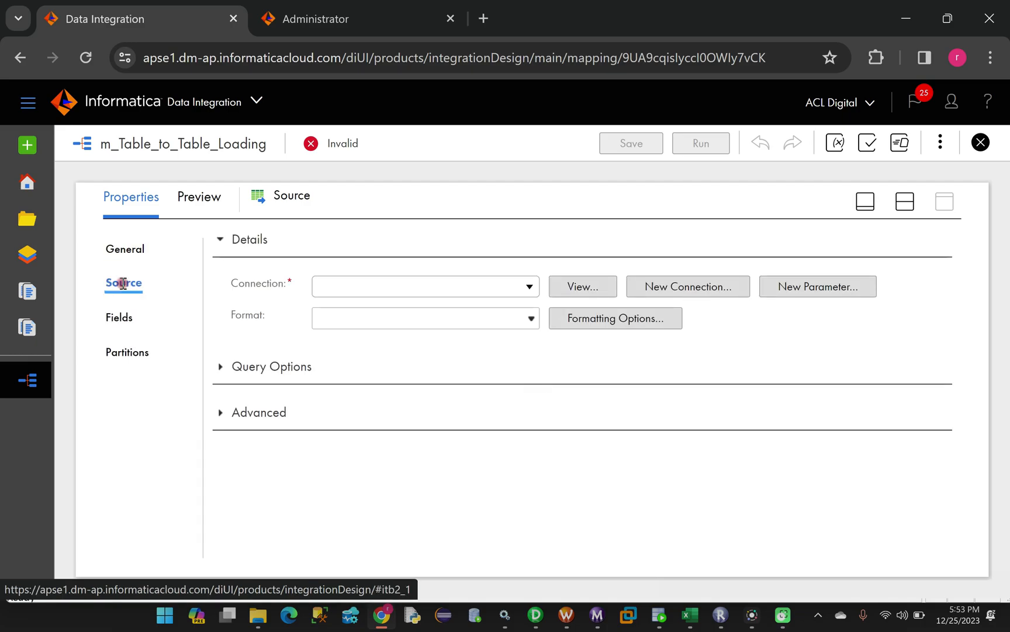
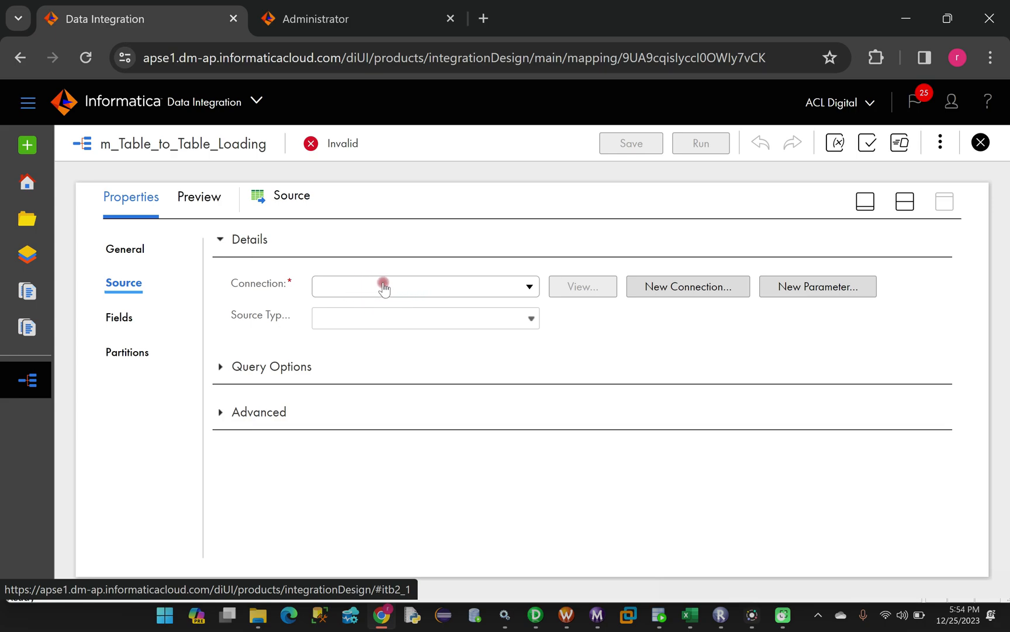
Begin a new connection from the Source's empty Connection field
click(678, 288)
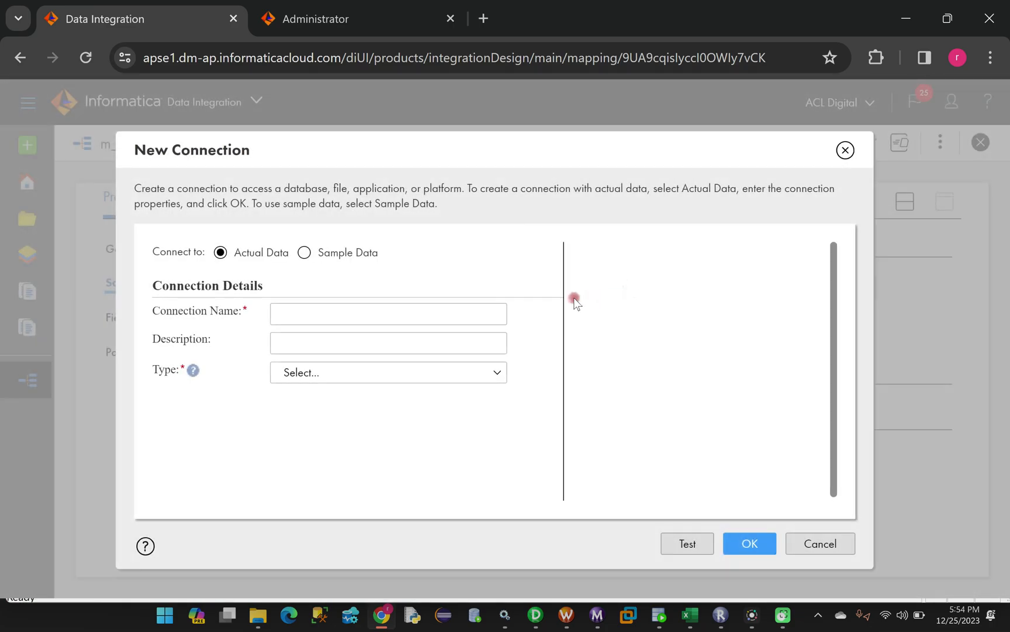
Name the connection Oracle_Table_A, describe it as 'data loading from A table', and set type Oracle
click(322, 313)
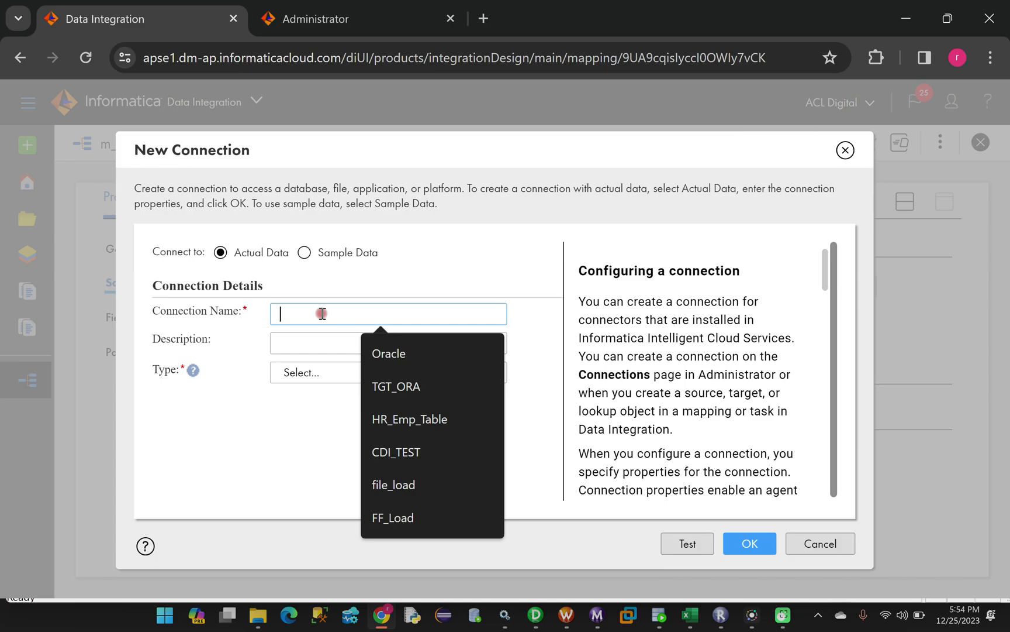
text(Oracle_)
key(Caps_Lock)
text(Table_A)
key(Caps_Lock)
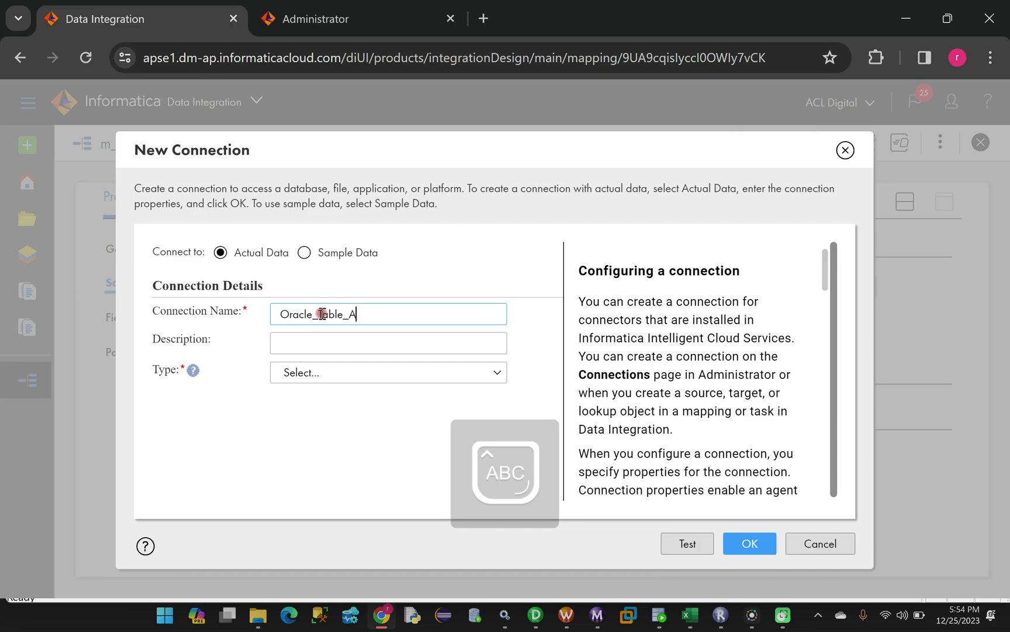
click(325, 341)
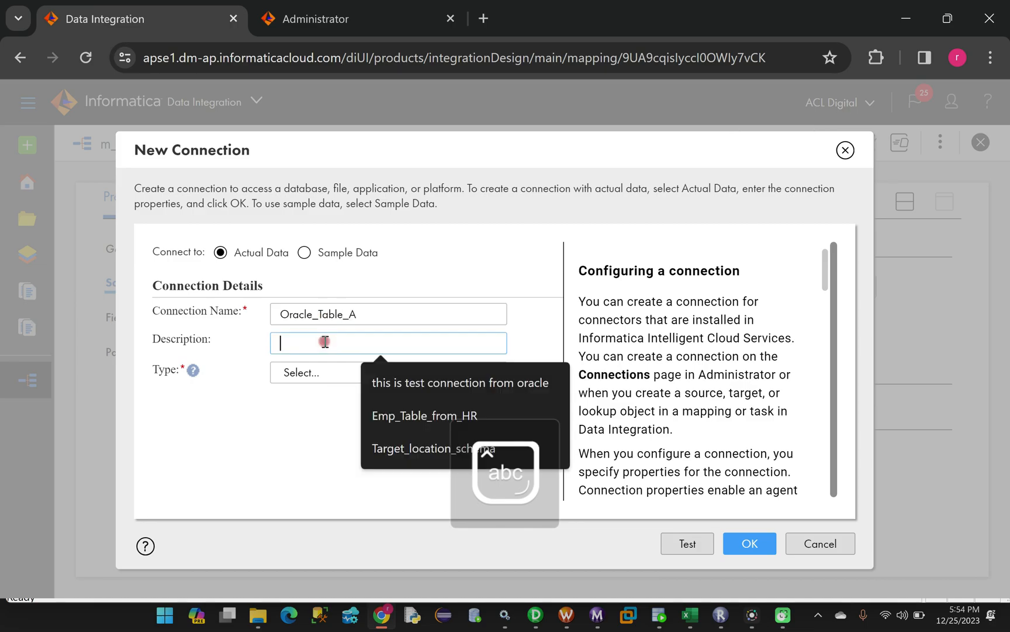
text(data loading)
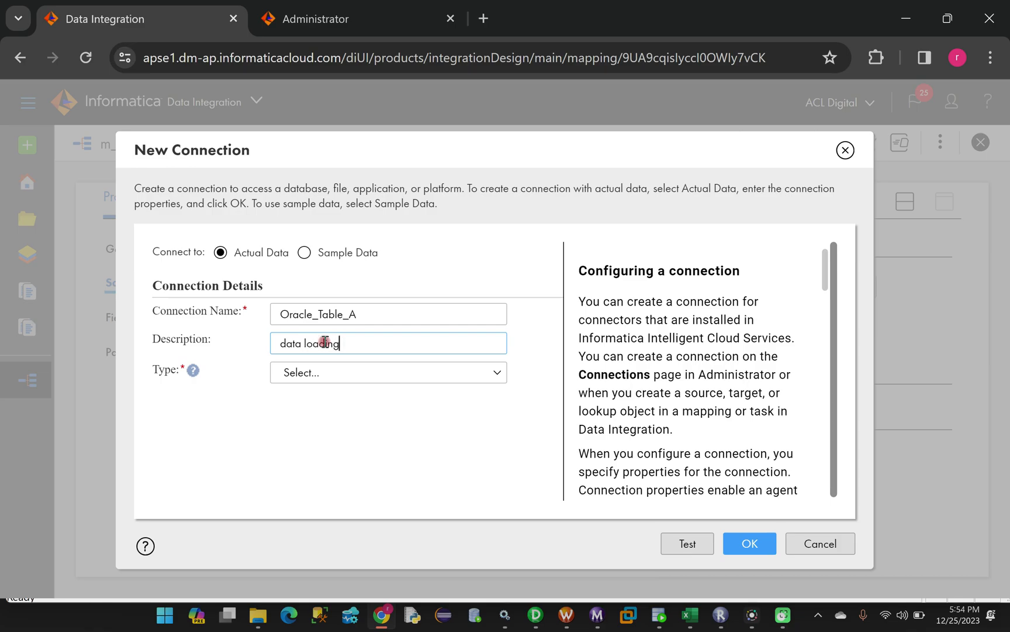
text( from A table)
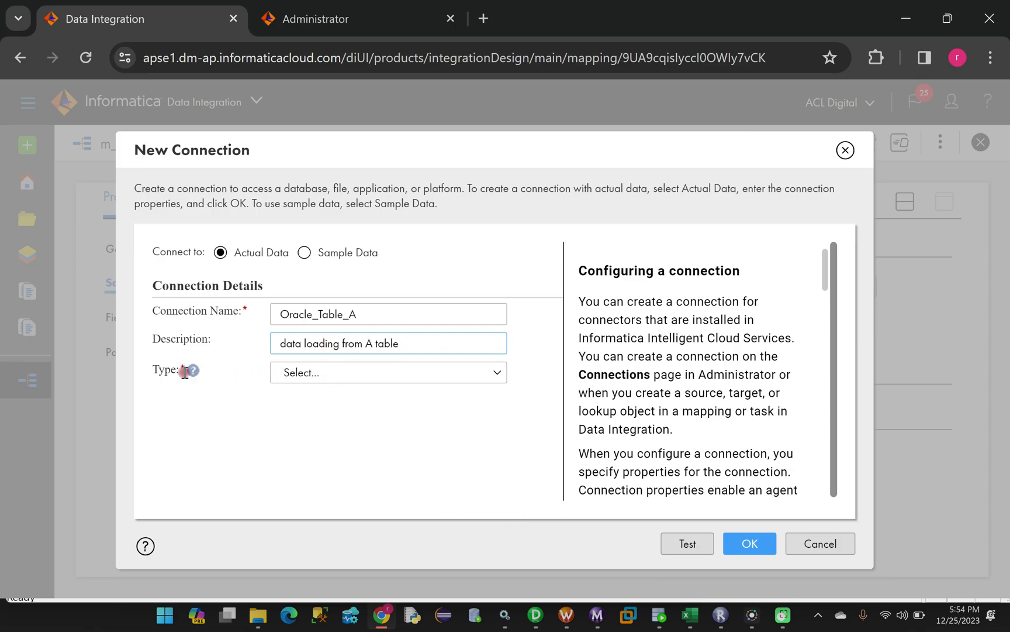
click(324, 372)
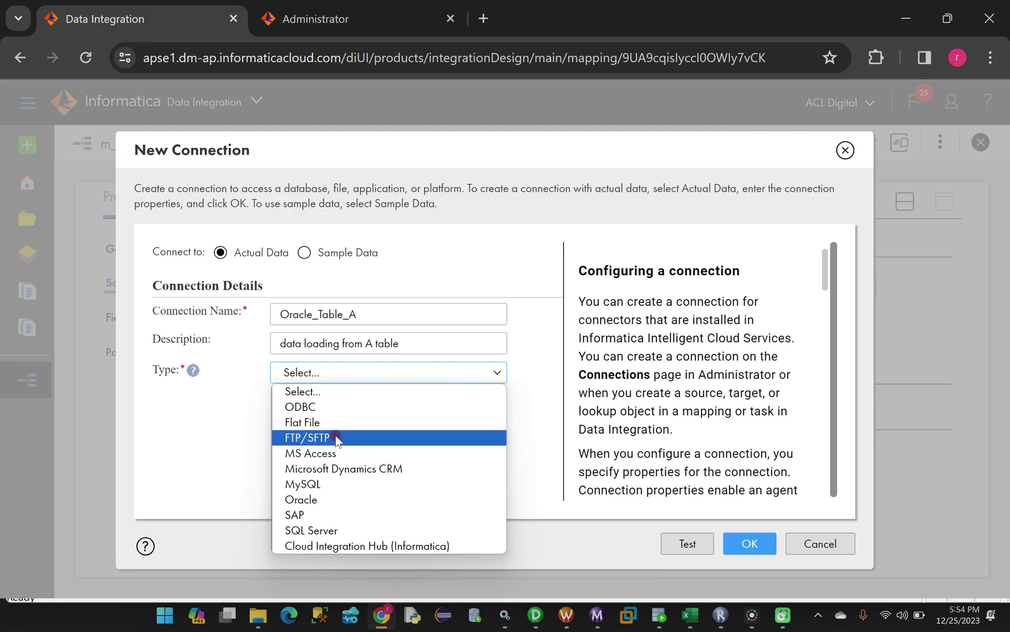
click(309, 501)
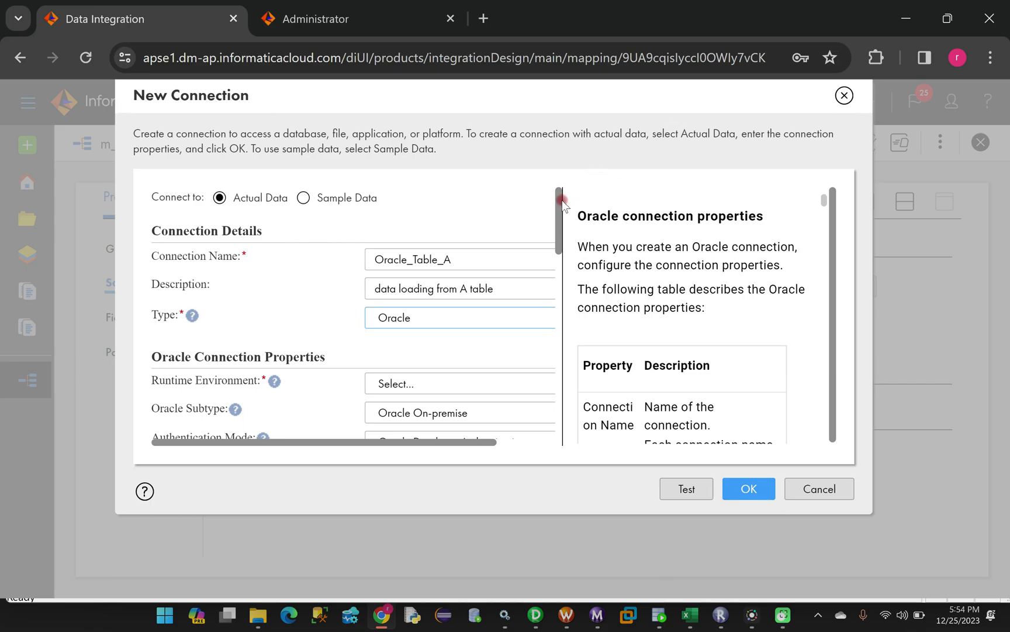
Set the Oracle connection's runtime environment to the user's local secure agent
drag(561, 197, 500, 241)
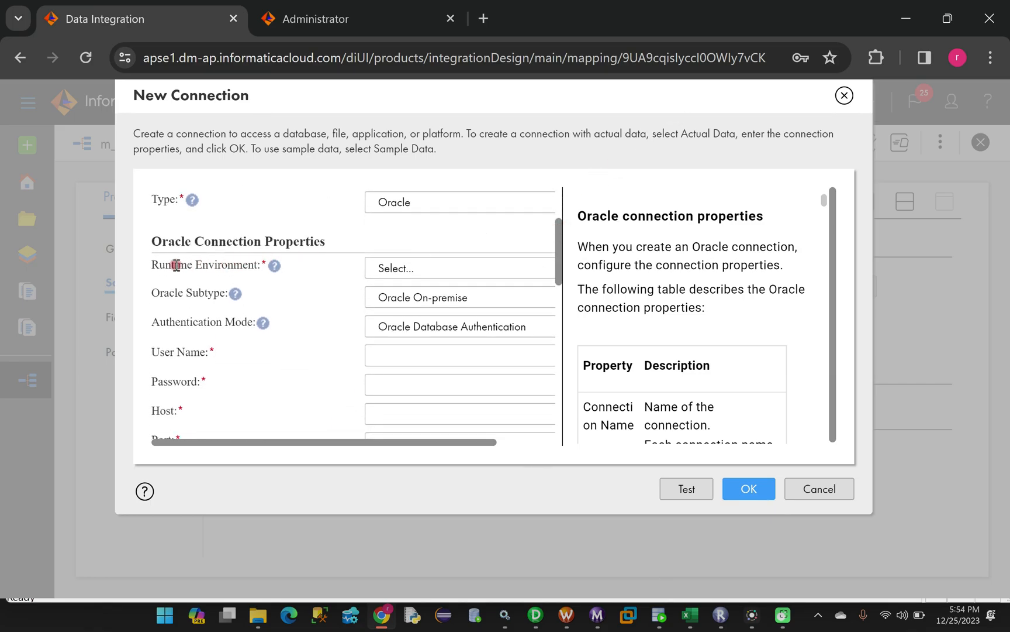
click(426, 269)
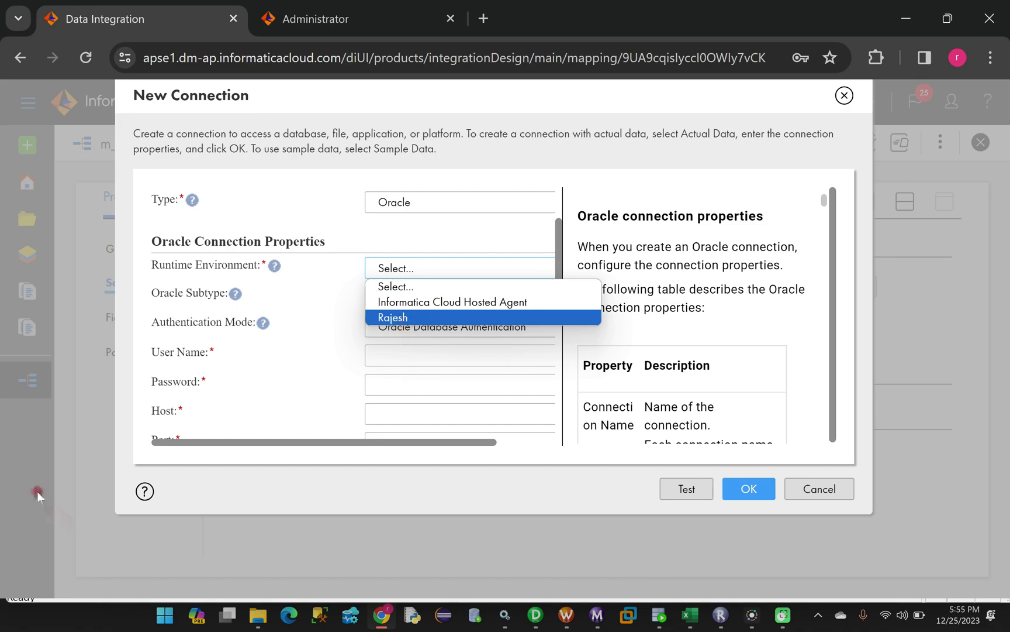
click(400, 319)
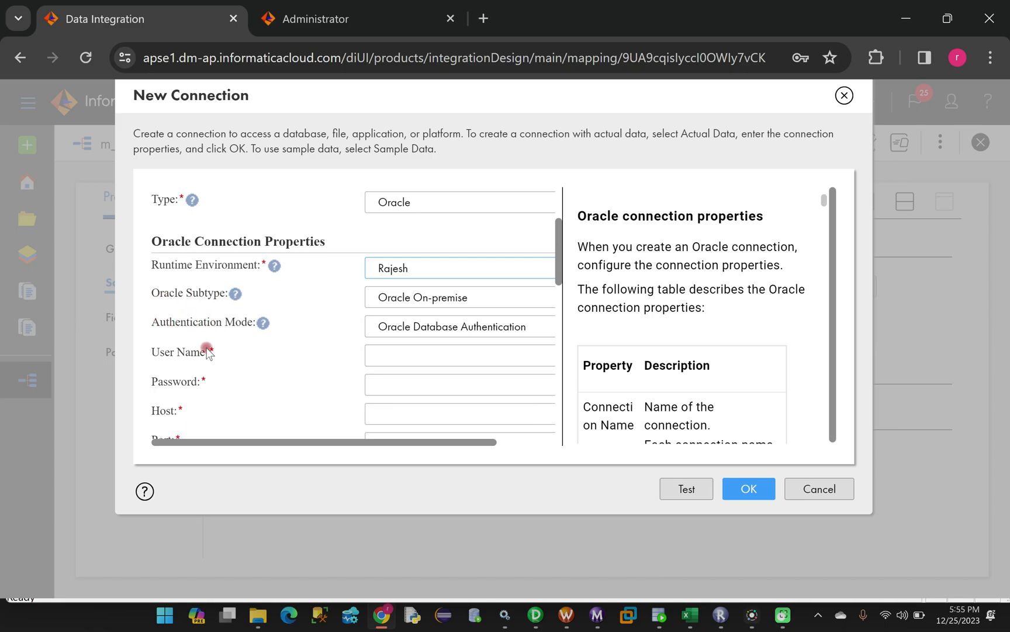
scroll(199, 340, down, 2)
click(406, 267)
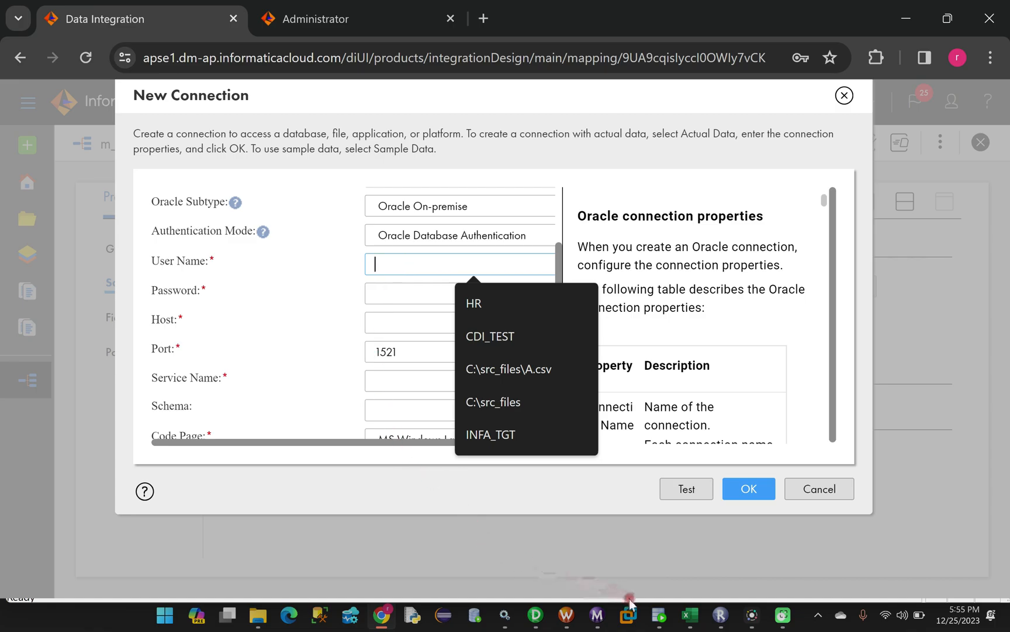
Check the INFA_SRC account in SQL Developer, then enter user name INFA_SRC and its password
click(660, 615)
click(240, 73)
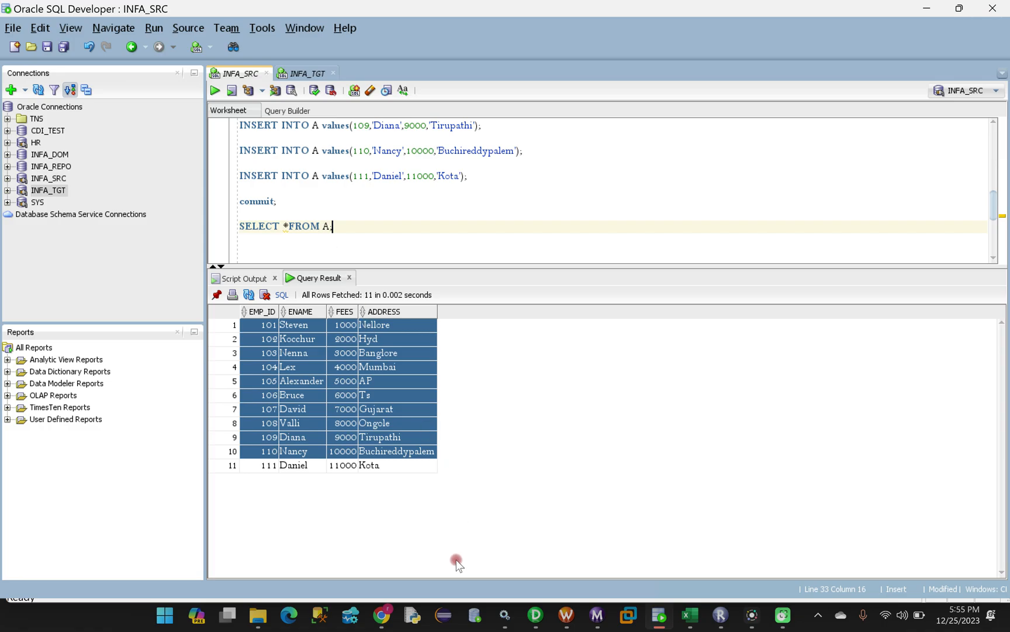
click(382, 614)
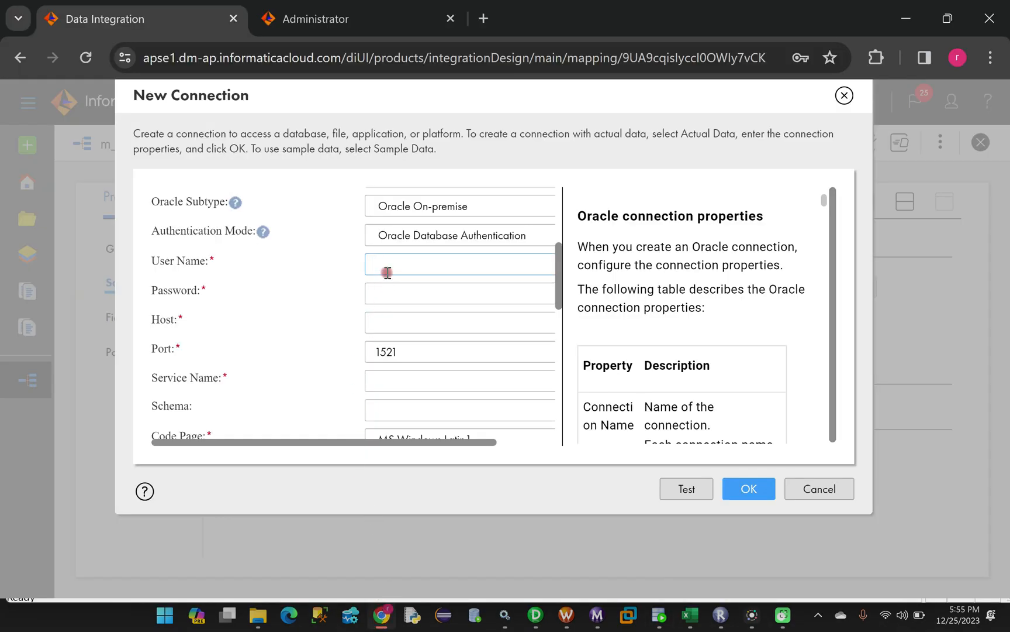
key(Caps_Lock)
text(INFA)
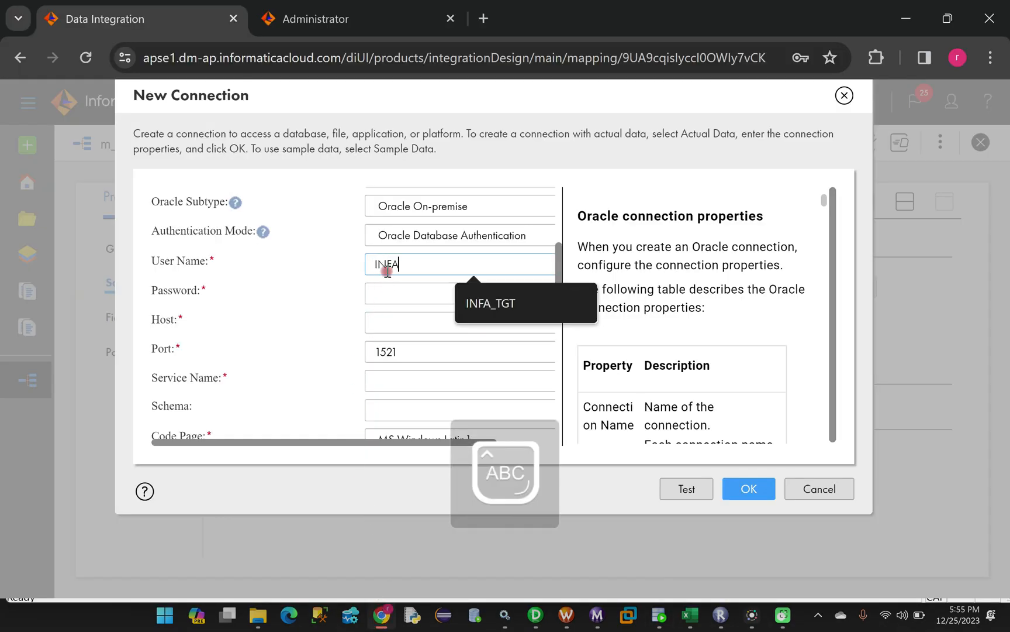
text(_SRC)
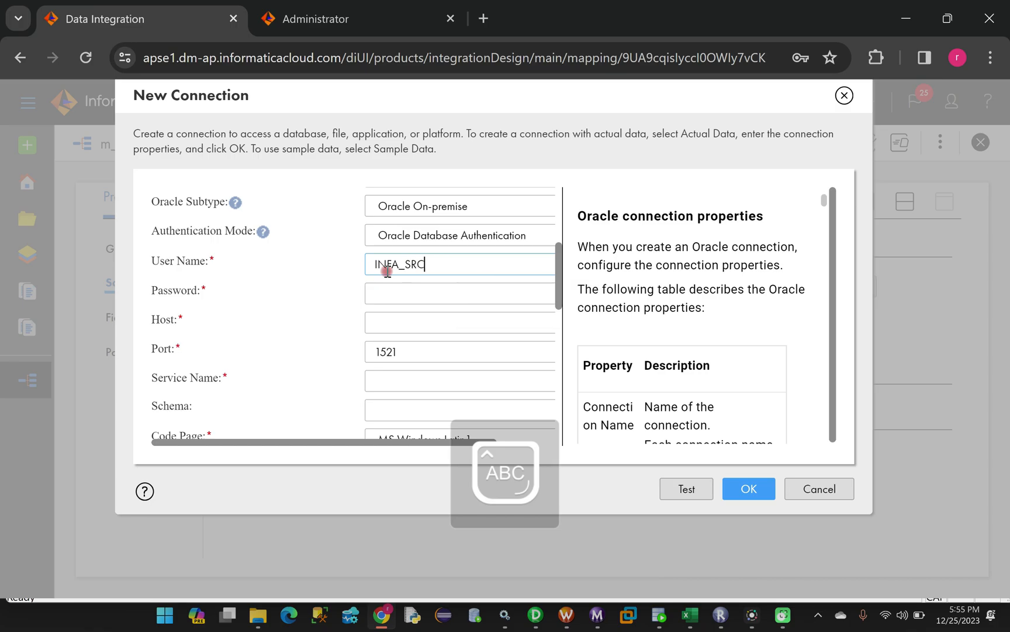
click(405, 291)
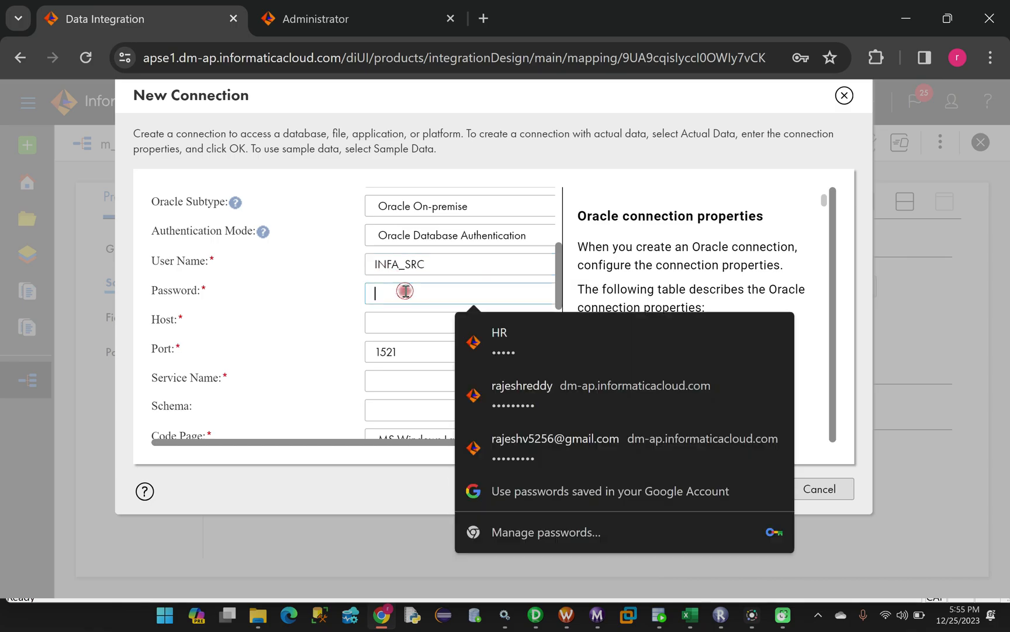
key(Caps_Lock)
text(in)
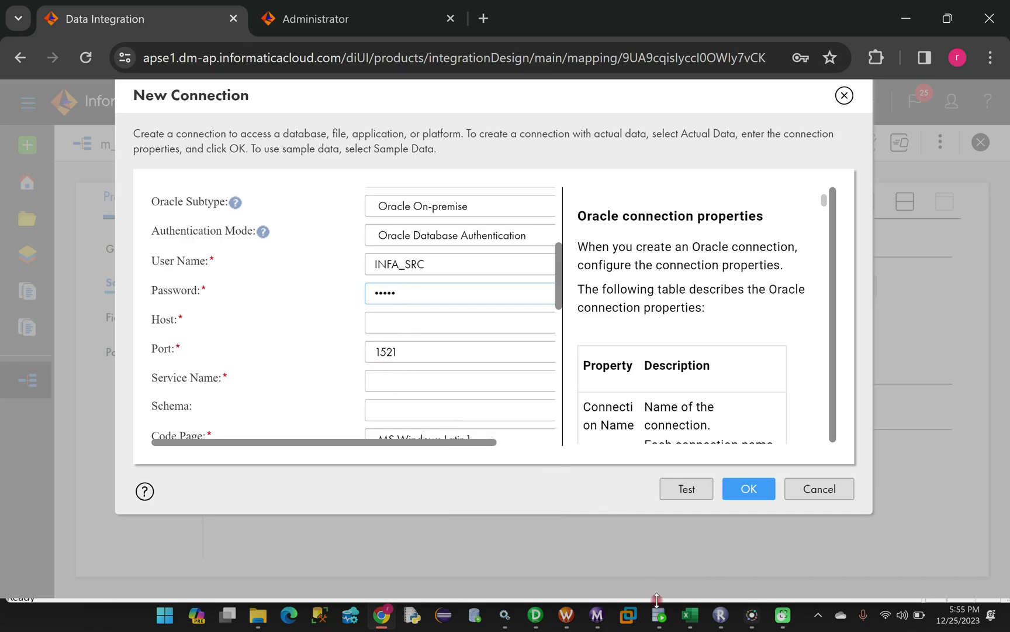
Open the INFA_SRC connection properties in SQL Developer and copy the hostname localhost
click(658, 618)
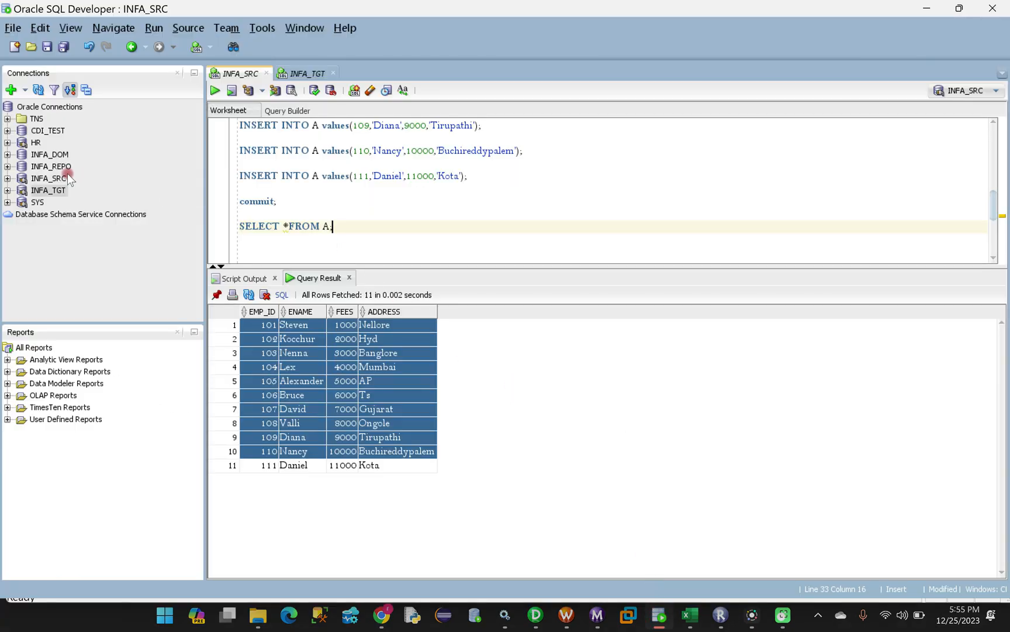
click(49, 179)
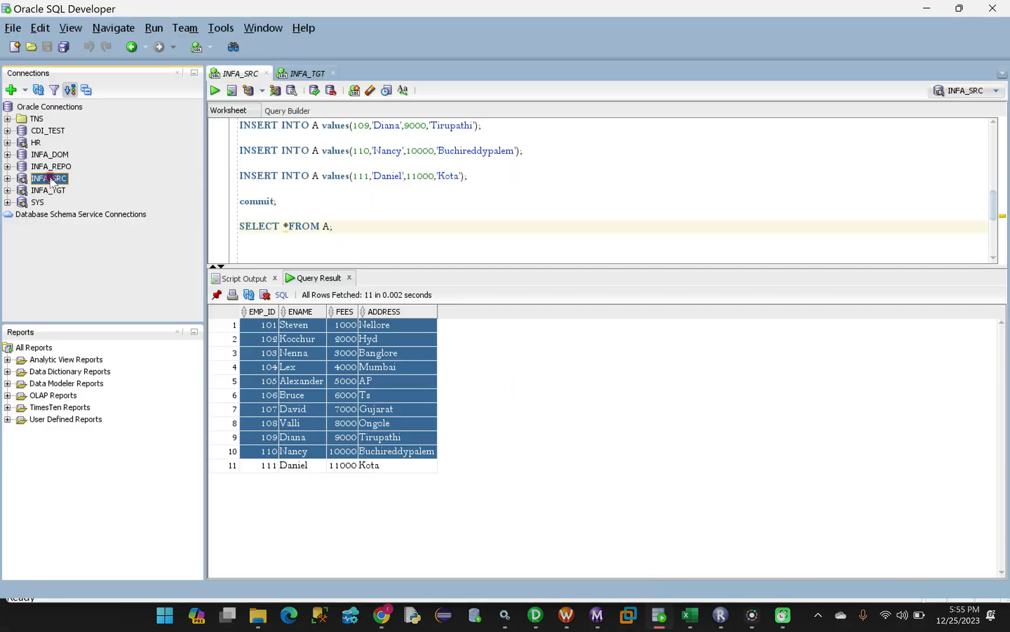
right_click(50, 180)
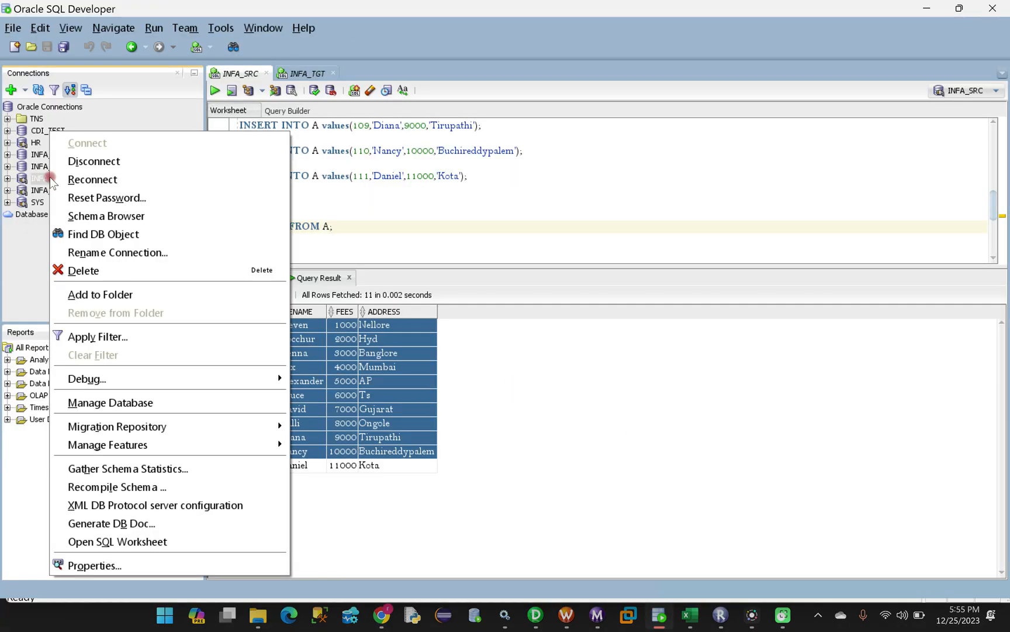
click(165, 564)
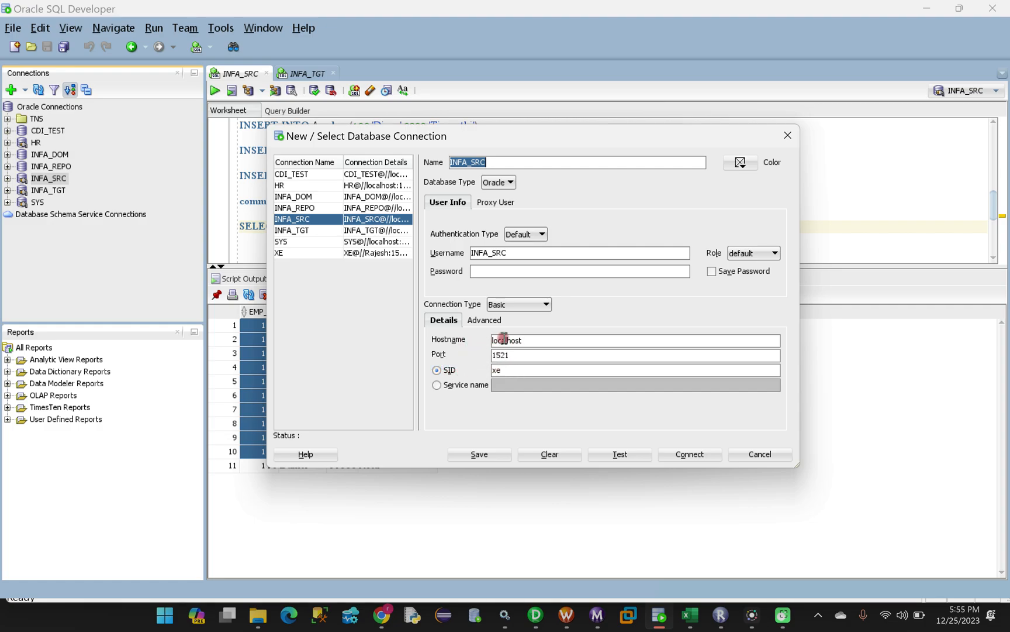
click(523, 340)
drag(542, 341, 492, 342)
key(ctrl+c)
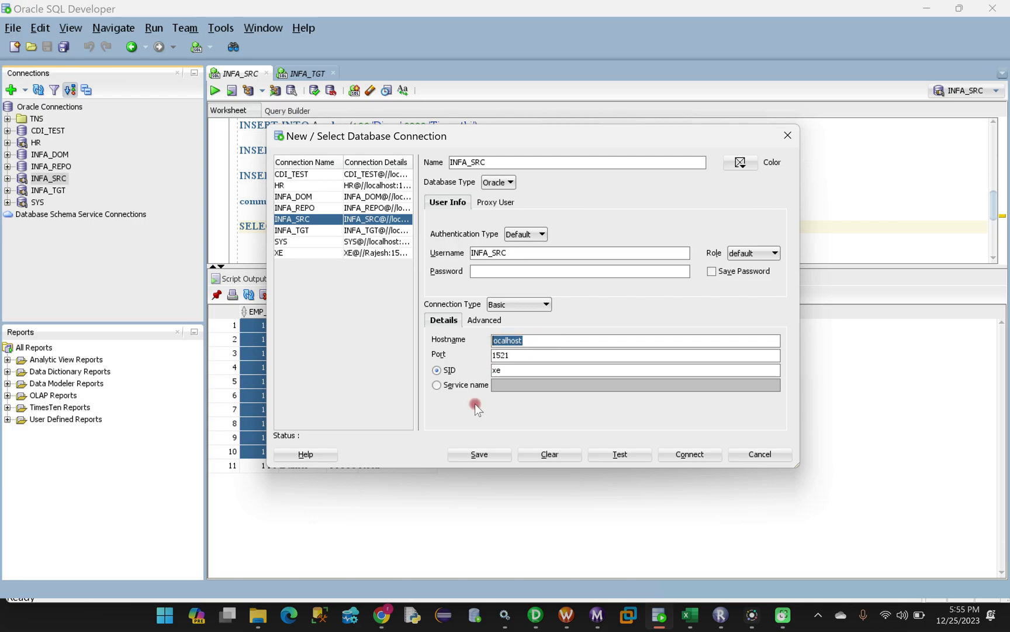
click(382, 614)
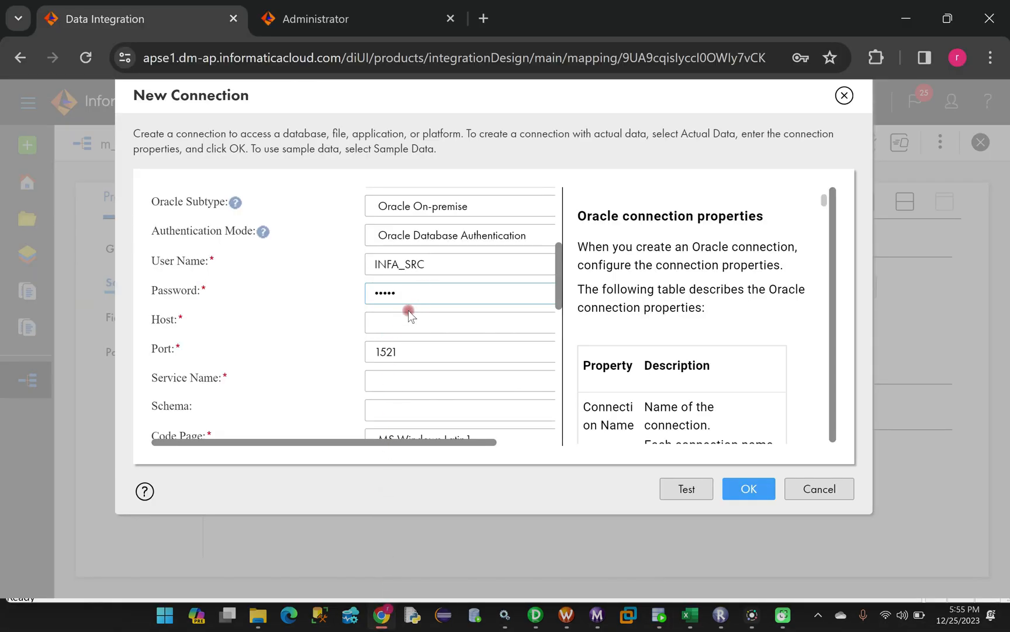
Set the connection's Host to localhost and Service Name to xe, using SQL Developer's SID
click(398, 320)
key(ctrl+v)
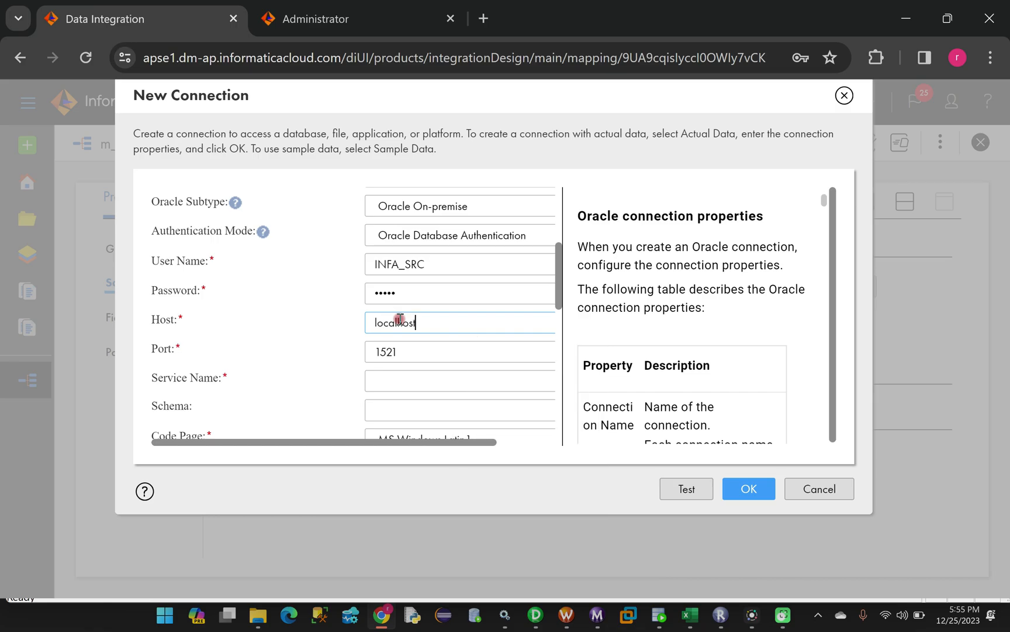
click(659, 615)
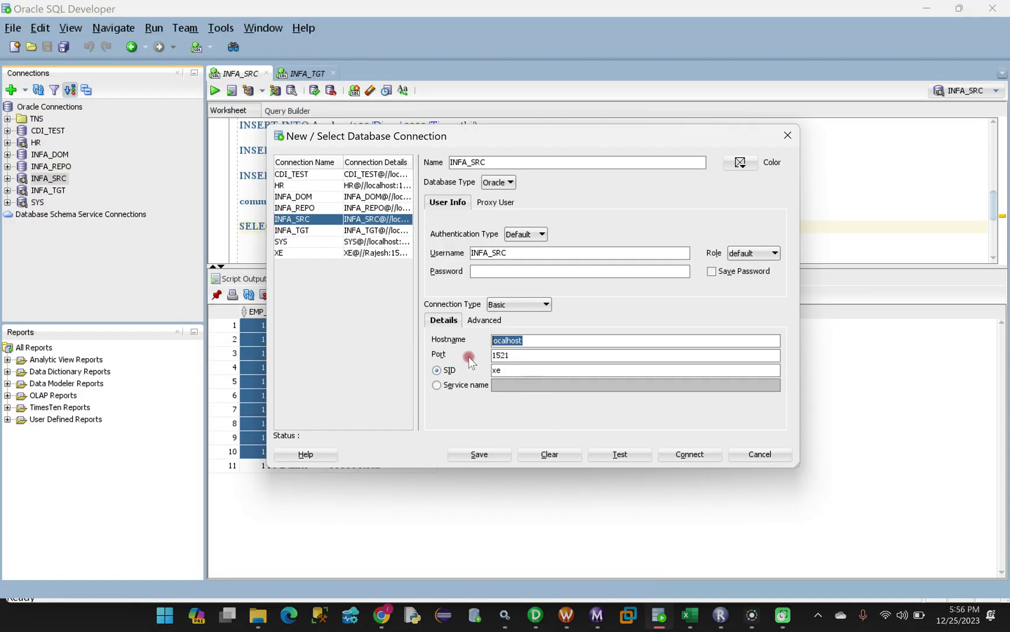
click(511, 369)
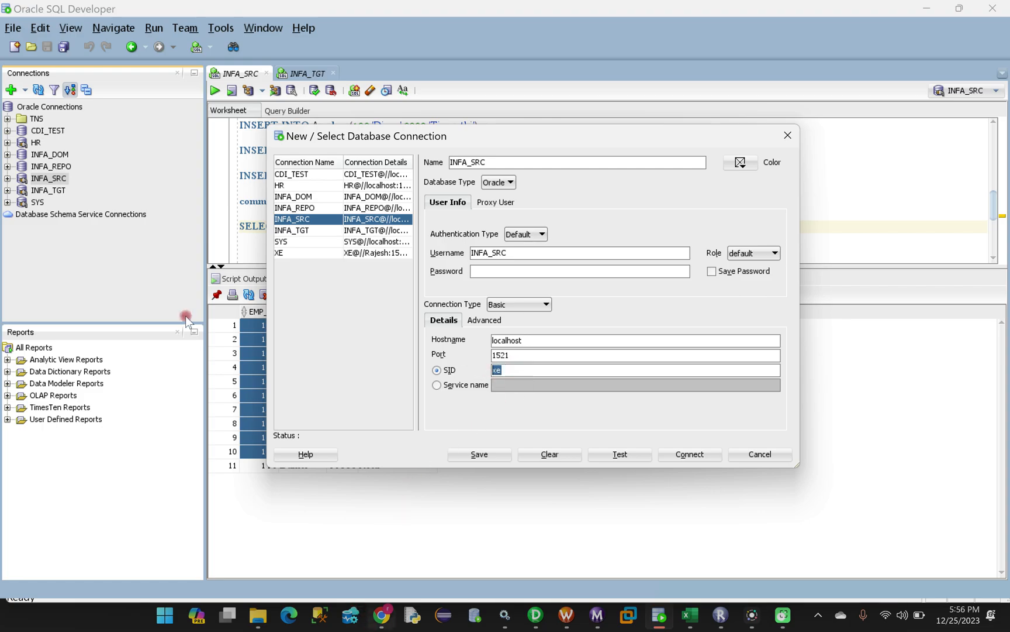
mouse_move(381, 612)
click(377, 544)
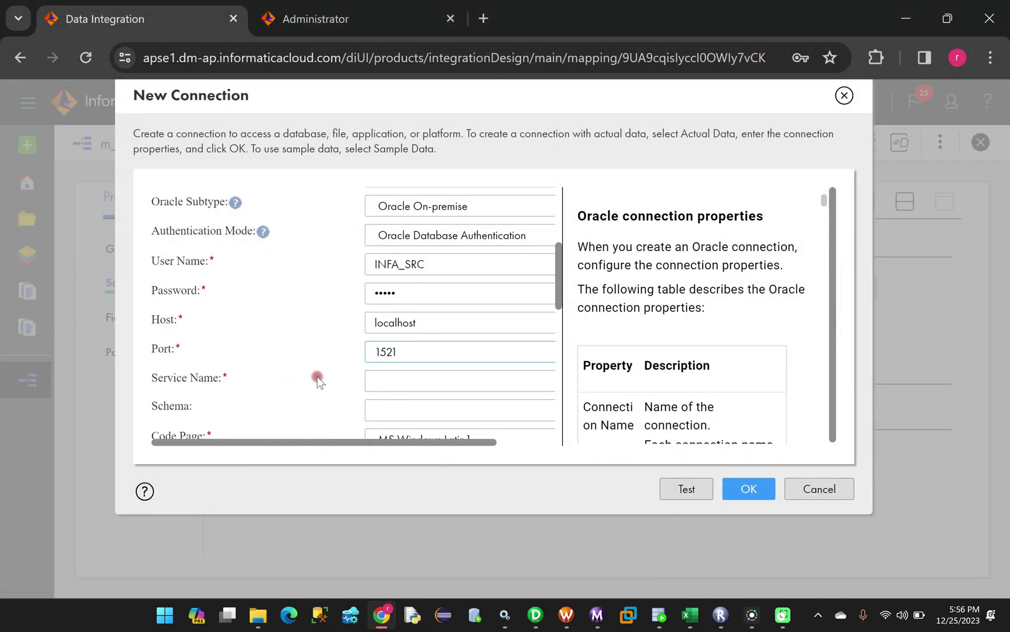
click(390, 376)
text(xe)
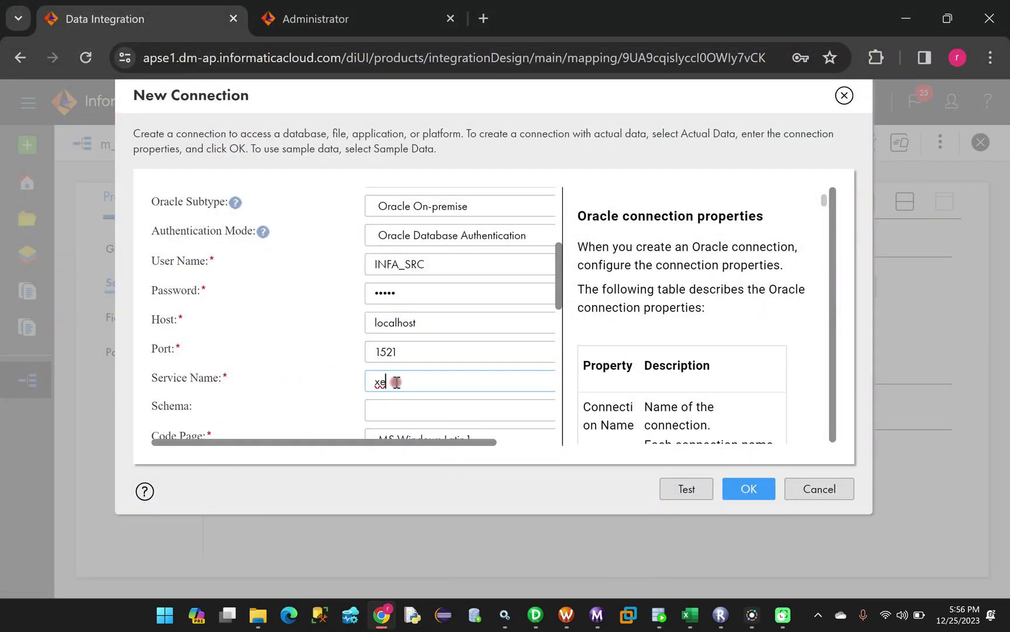
drag(559, 256, 557, 289)
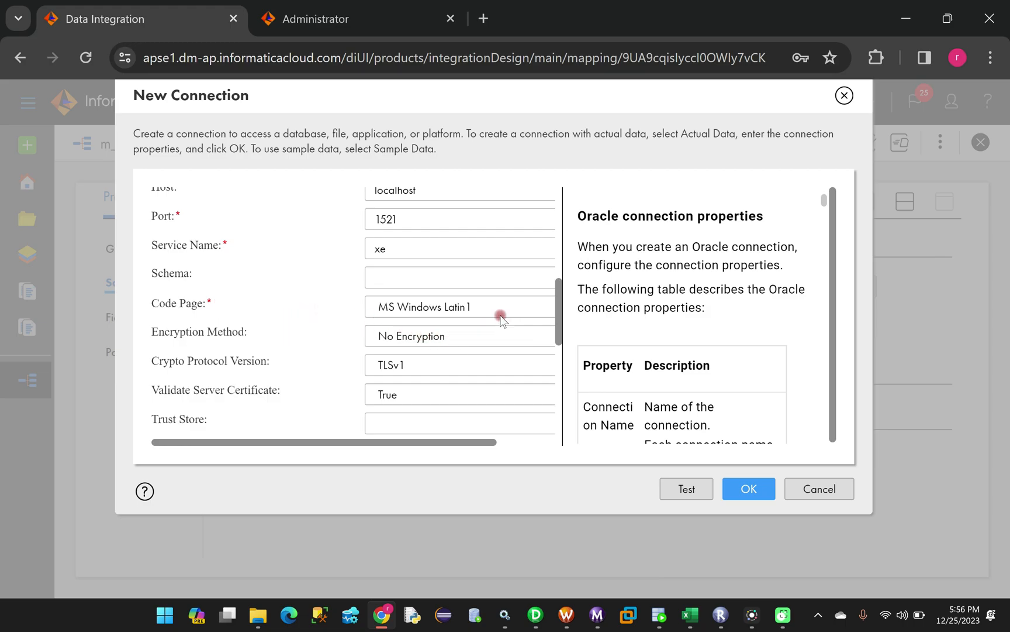
drag(558, 331, 559, 226)
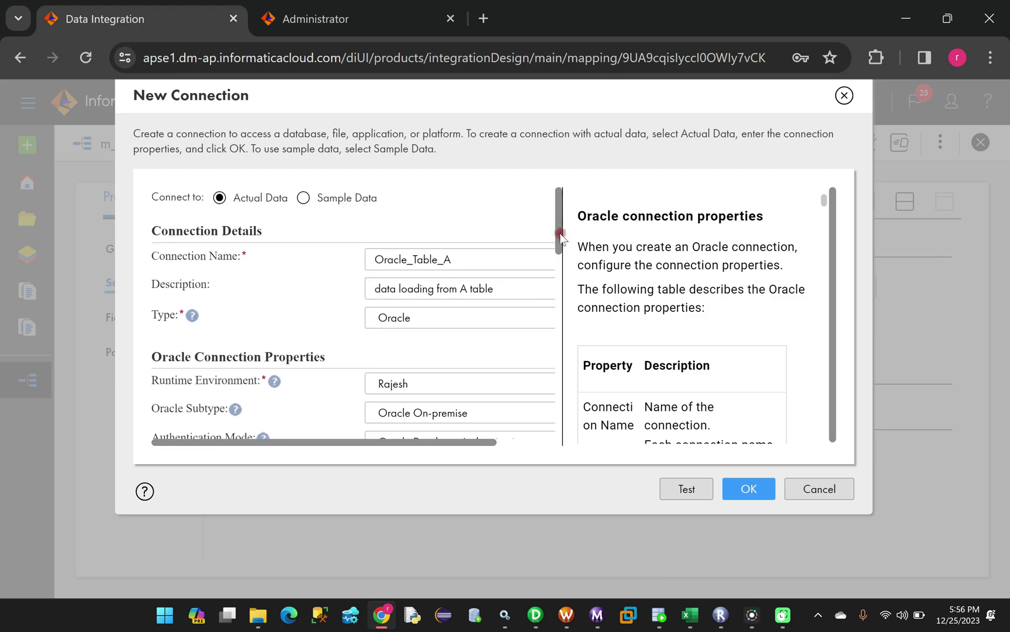
Test the Oracle_Table_A connection successfully and save it
click(688, 490)
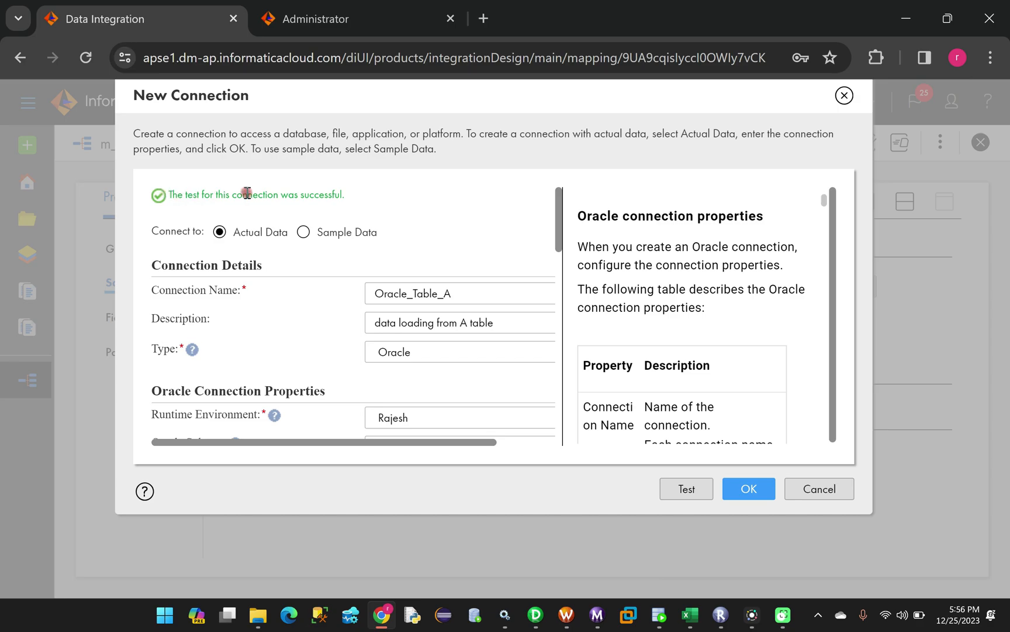
click(748, 497)
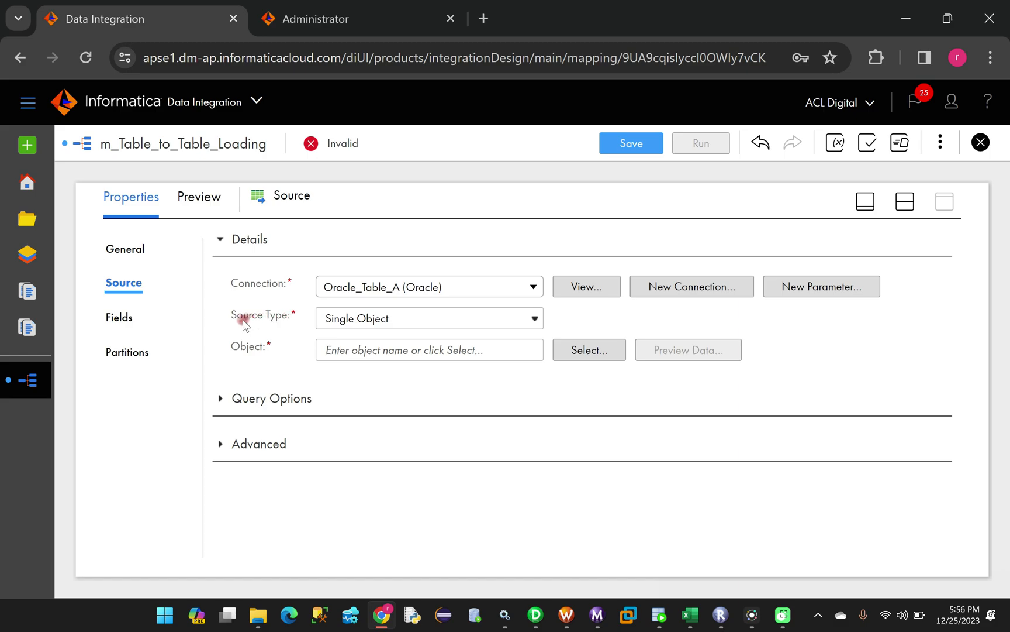
Keep Source Type as Single Object and choose table A as the source object
click(389, 320)
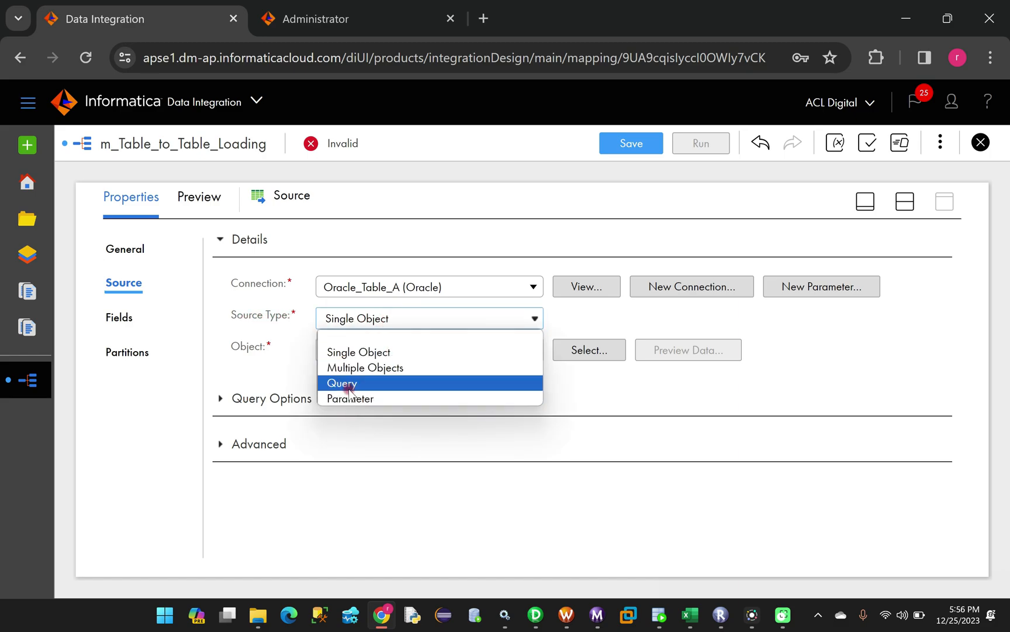
click(353, 354)
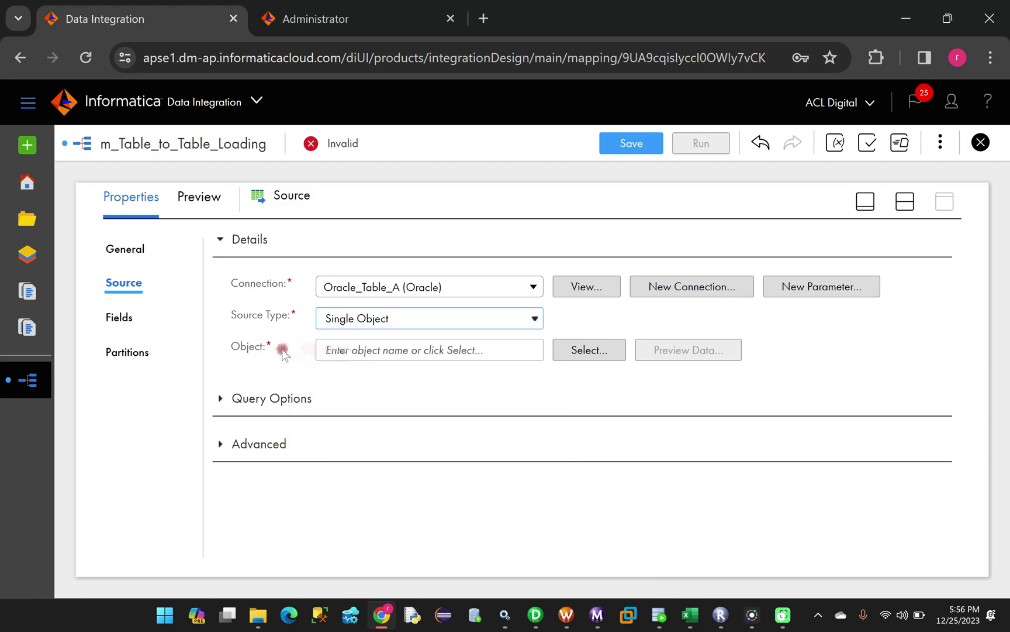
click(582, 349)
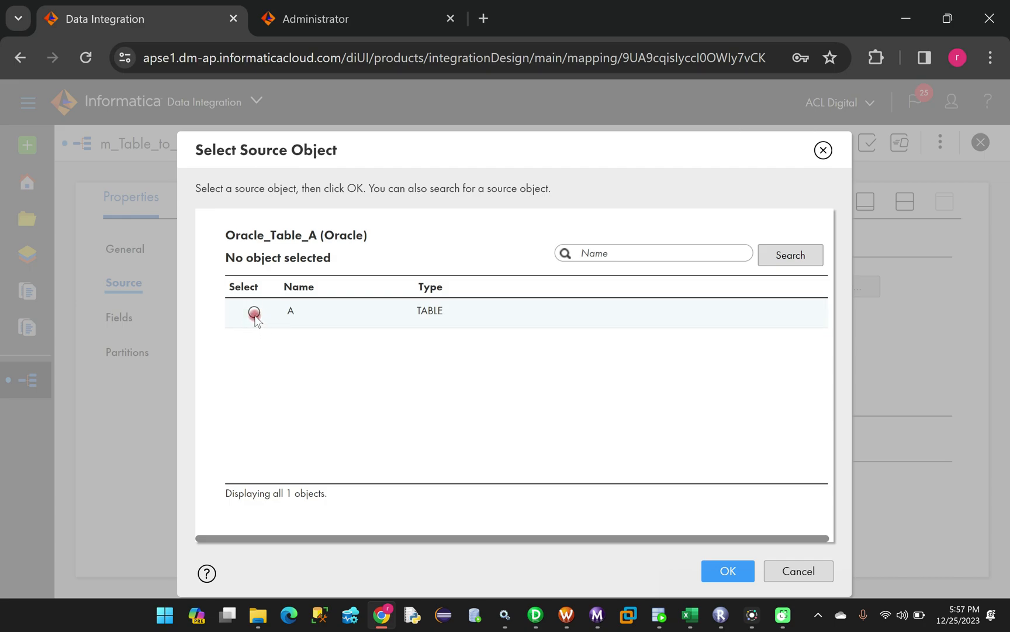
click(254, 312)
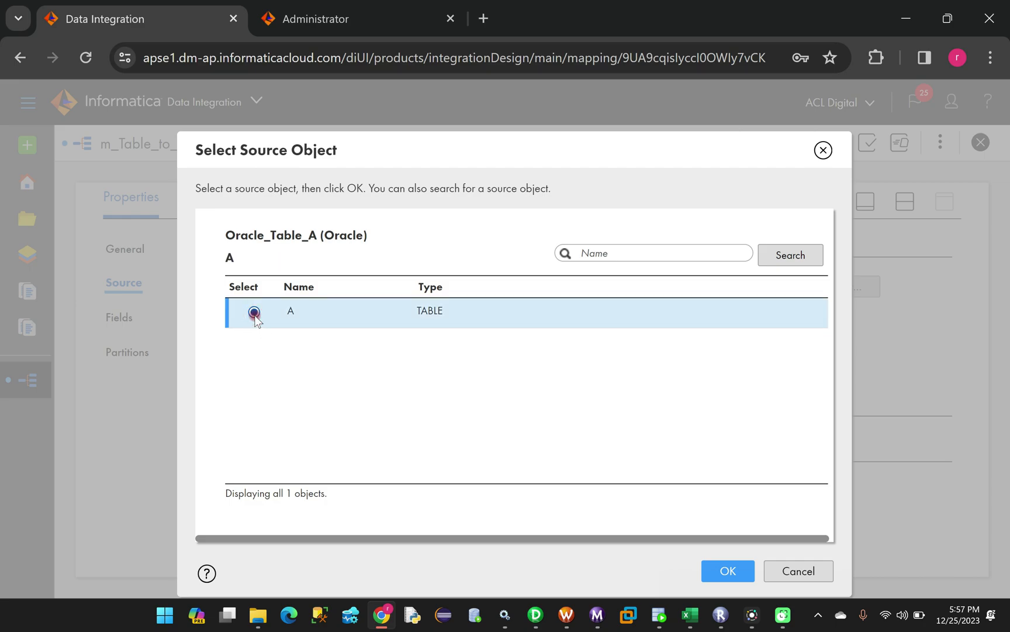
click(727, 569)
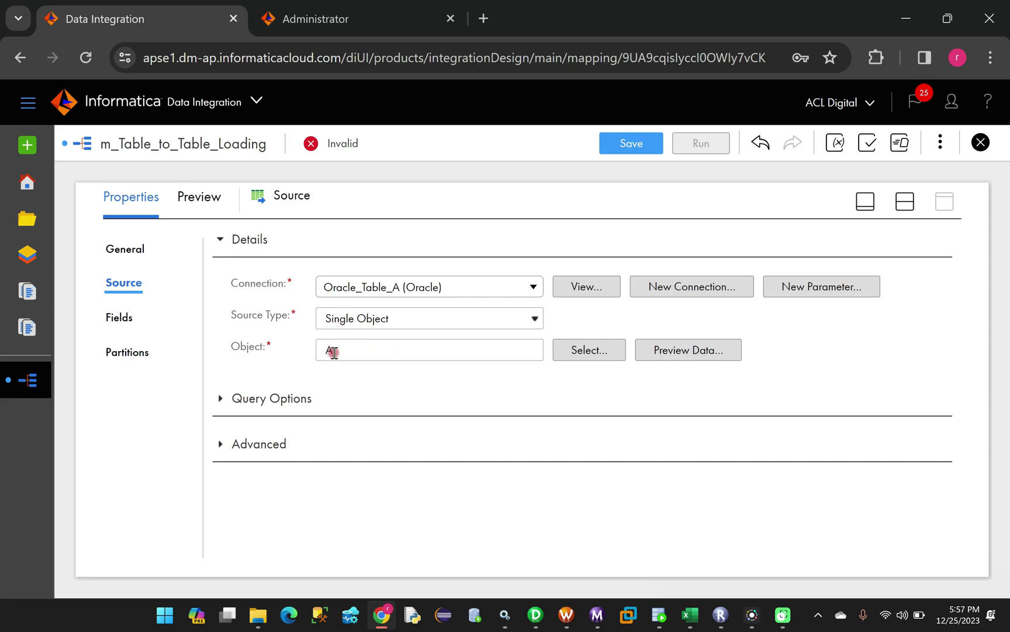
click(690, 349)
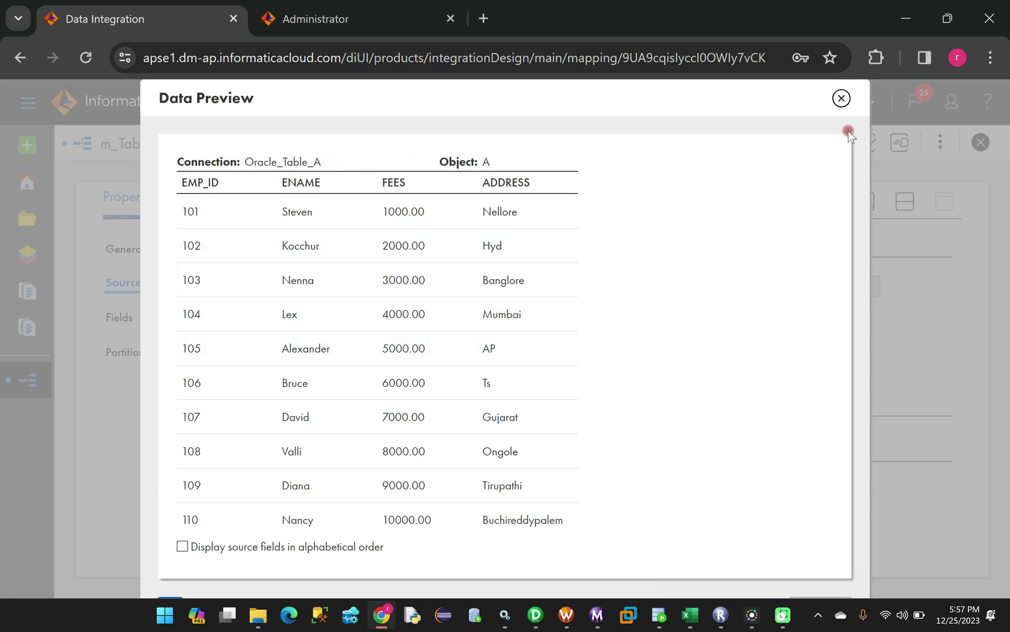
click(842, 98)
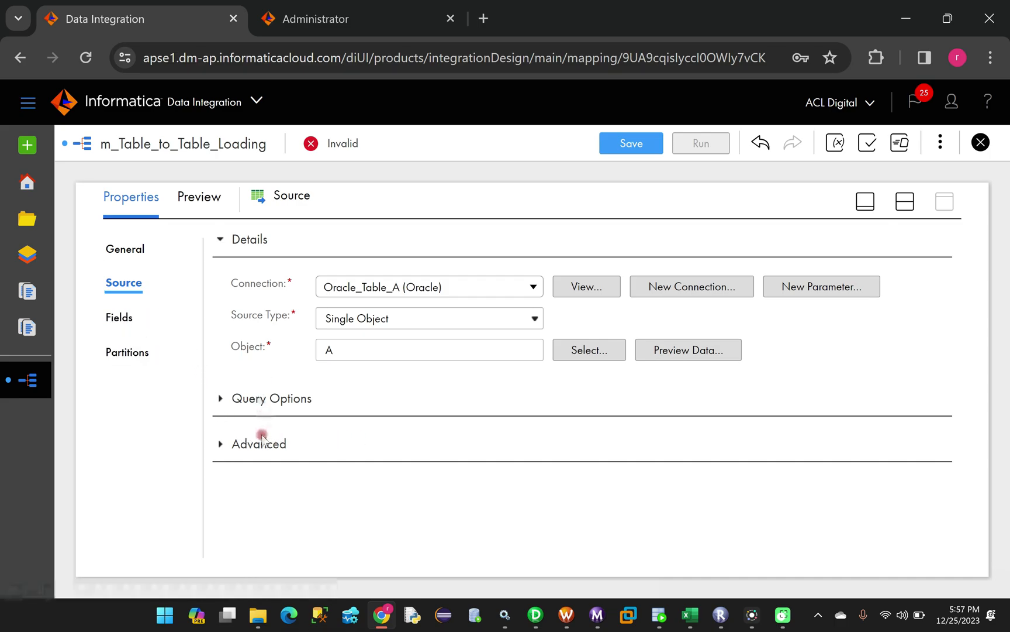
Expand and review the source's Query Options and Advanced settings
click(220, 398)
scroll(362, 468, down, 1)
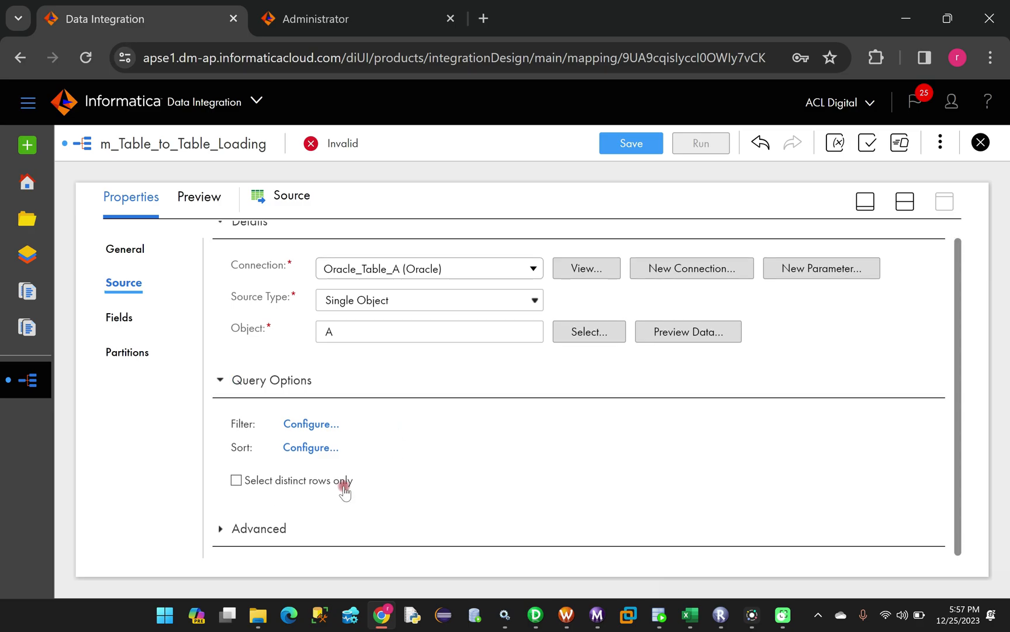
click(220, 529)
scroll(408, 510, down, 5)
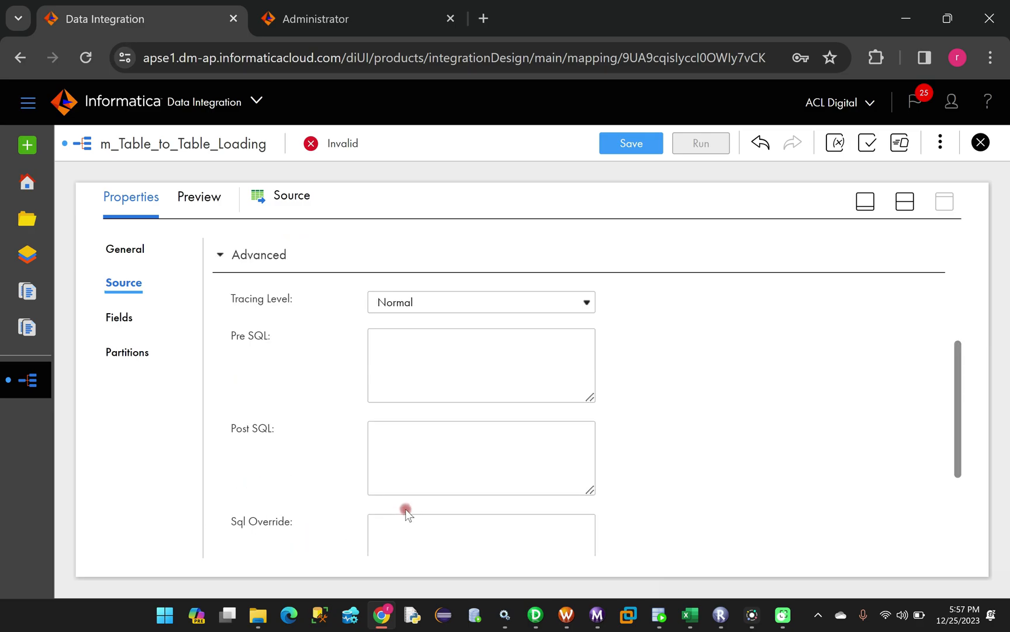
scroll(408, 510, up, 2)
scroll(280, 462, up, 2)
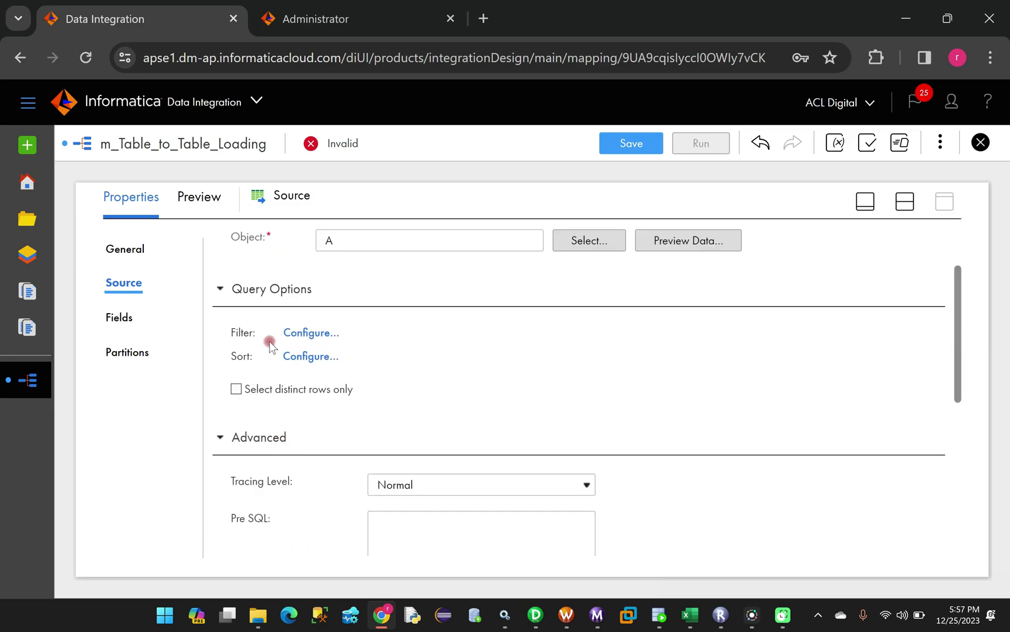
scroll(381, 390, down, 4)
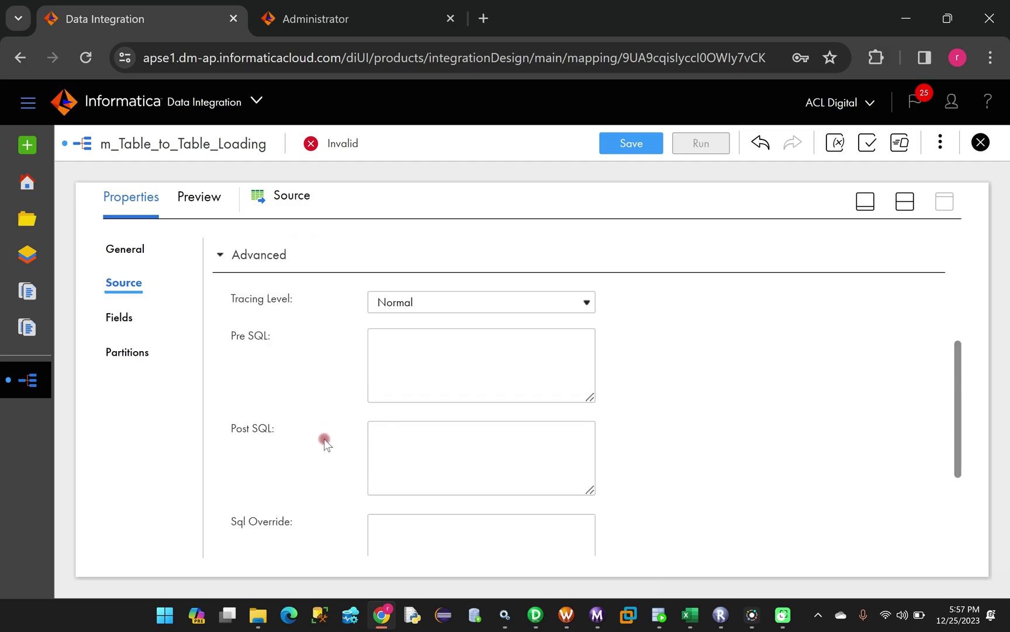
scroll(312, 433, down, 2)
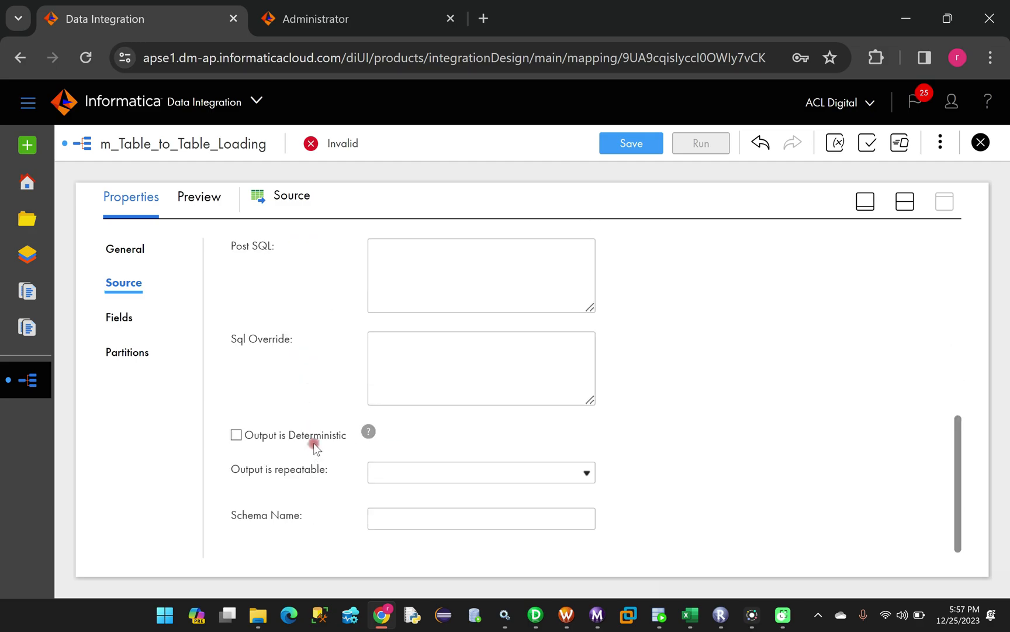
scroll(309, 419, up, 5)
Collapse those sections, check fields EMP_ID, ENAME, FEES, ADDRESS, and save the mapping
click(219, 397)
click(219, 440)
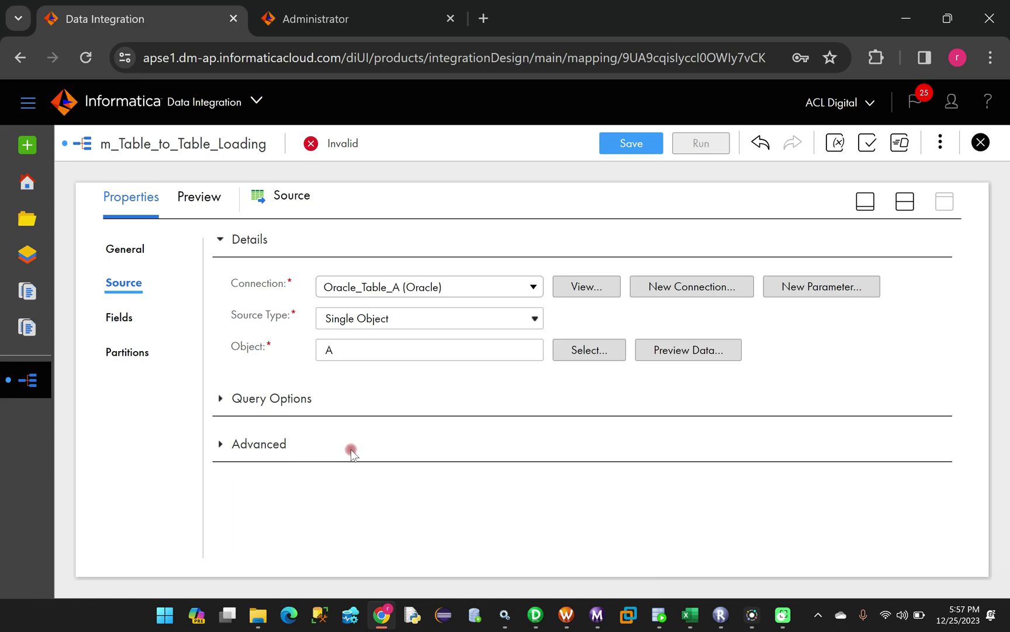
click(122, 319)
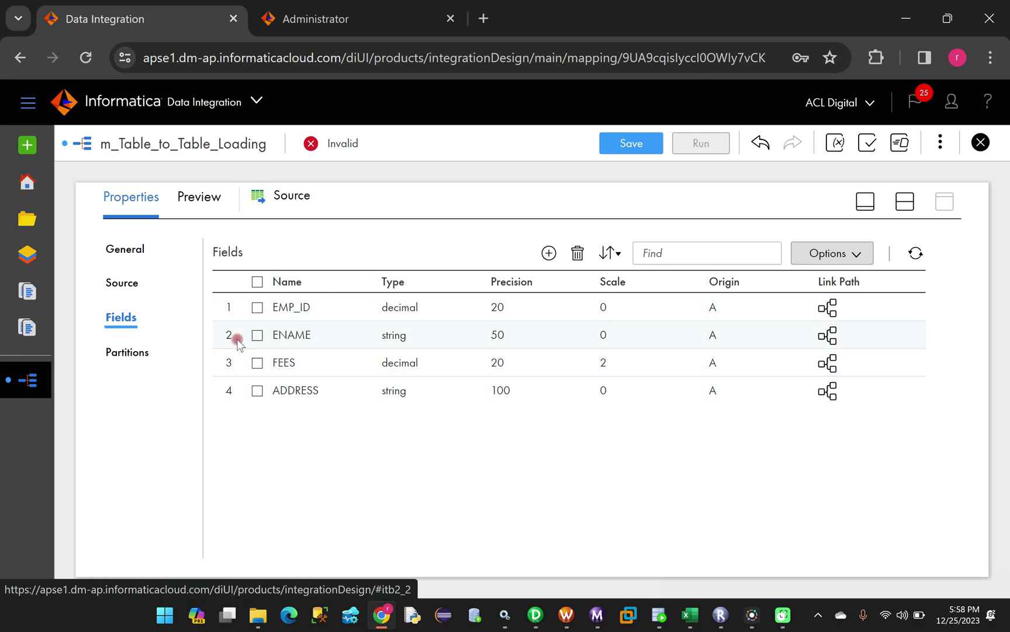
click(623, 143)
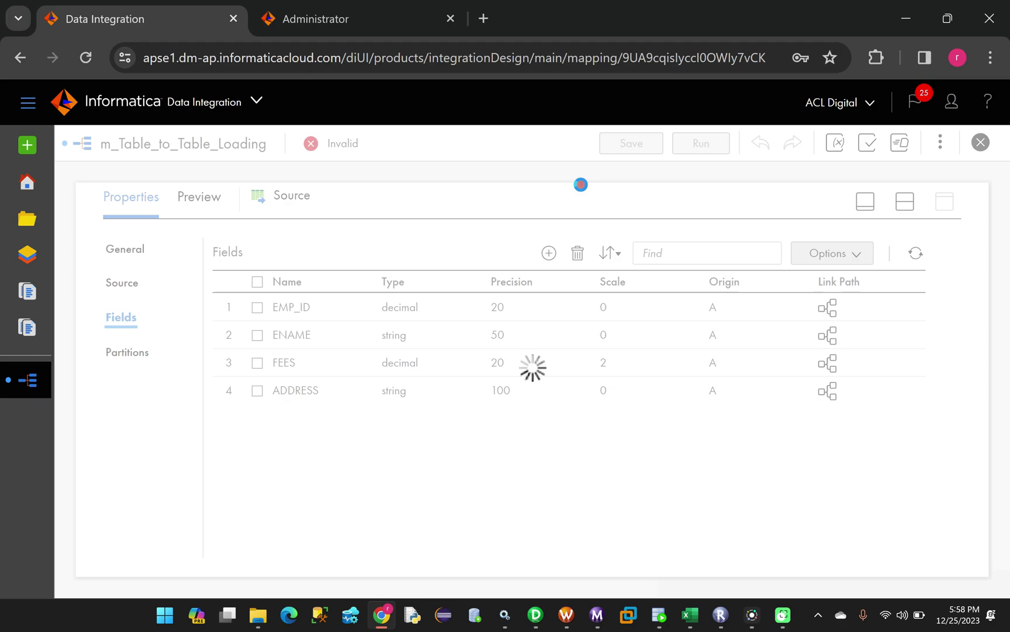
Insert an Expression transformation on the Source-to-Target link, then select the Target node
click(858, 204)
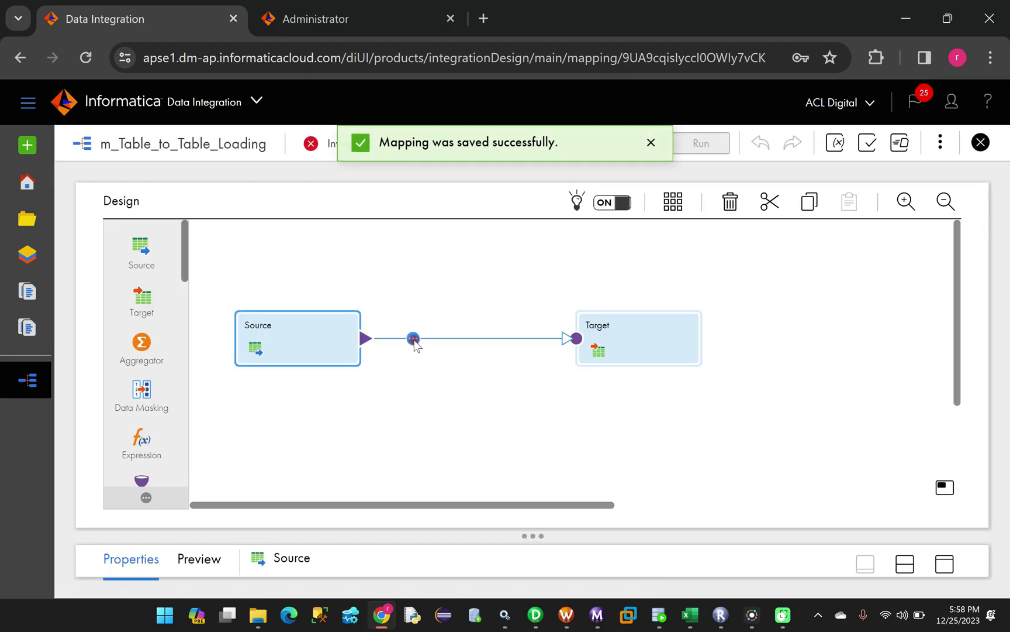
click(413, 340)
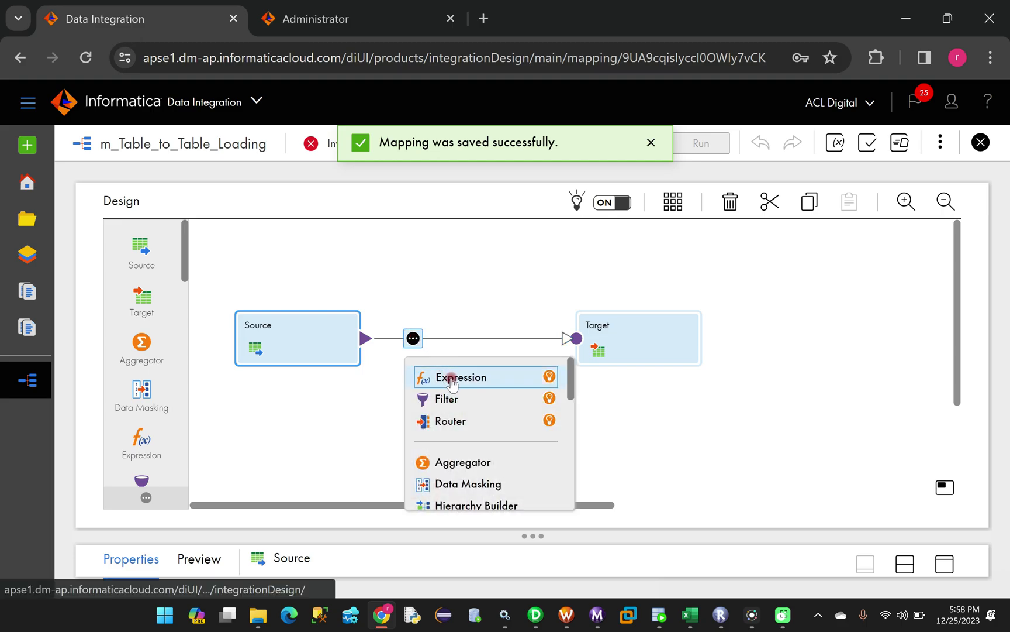
click(449, 378)
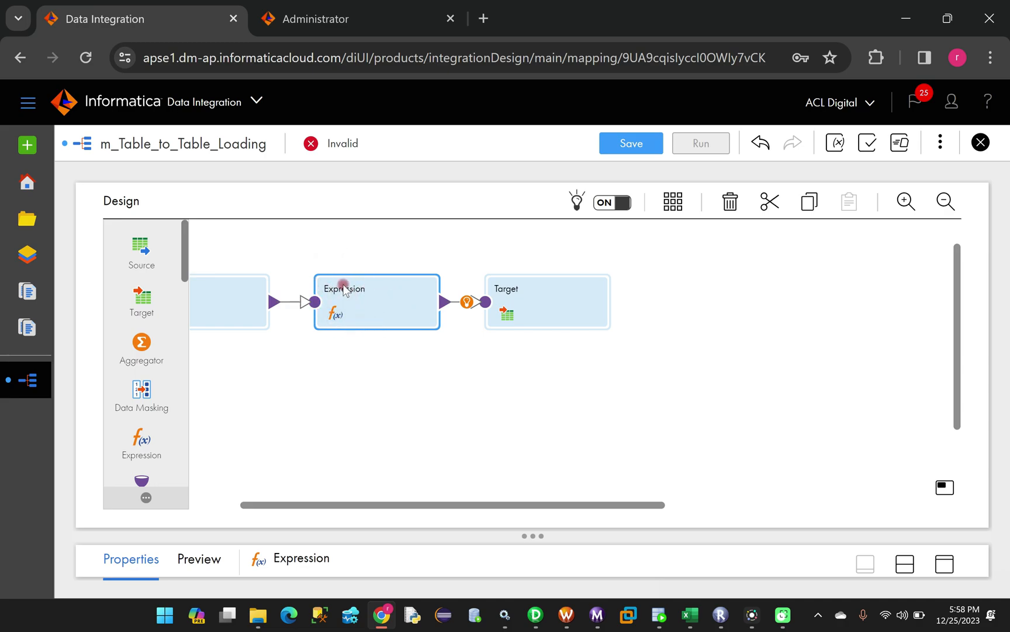
click(541, 294)
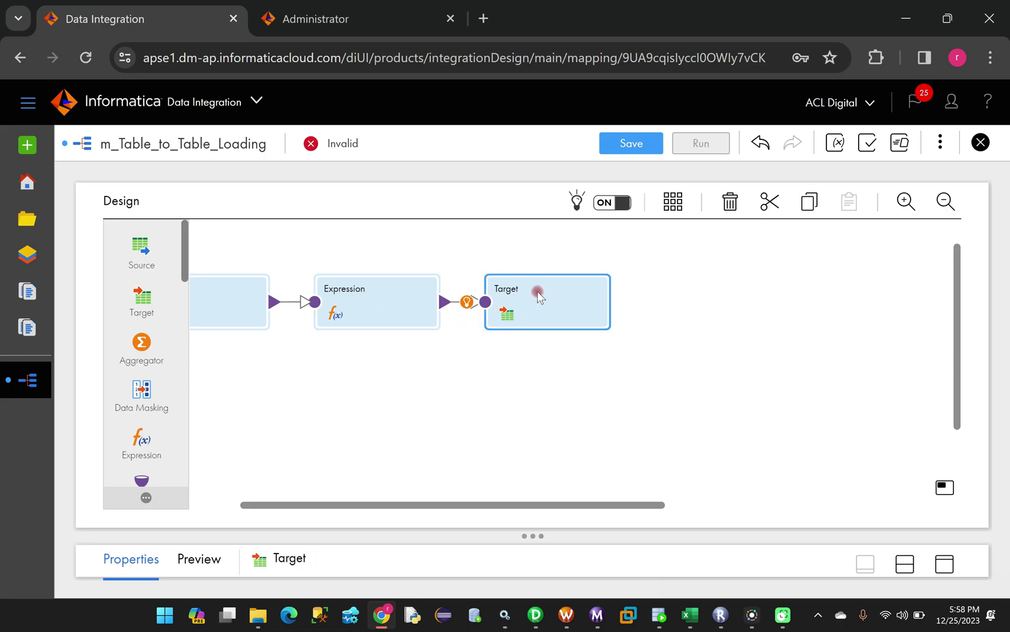
From the maximized Target properties' connection settings, open a blank New Connection dialog
click(947, 564)
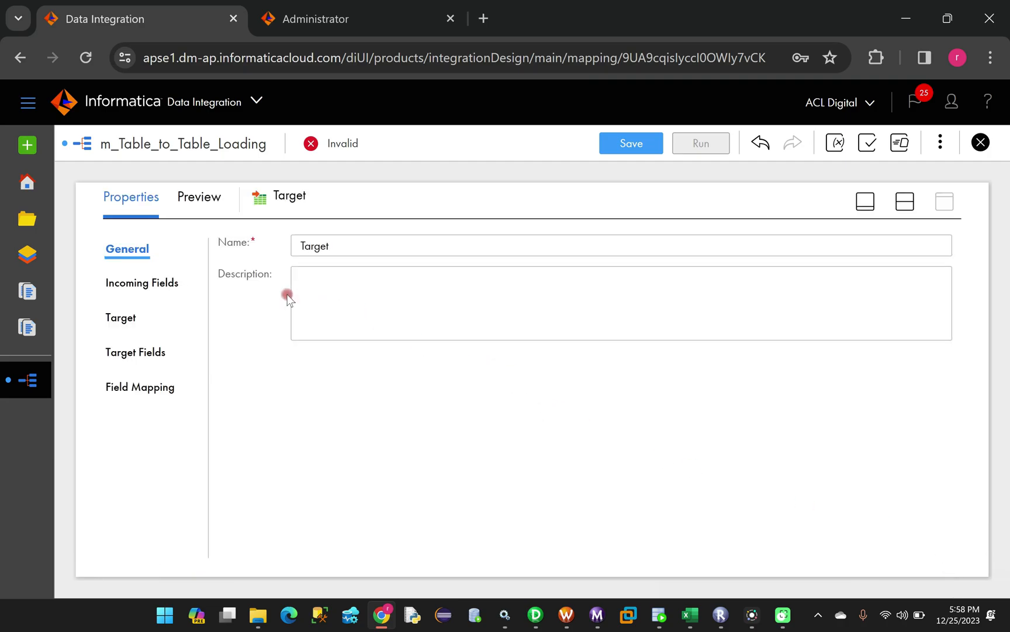
click(134, 285)
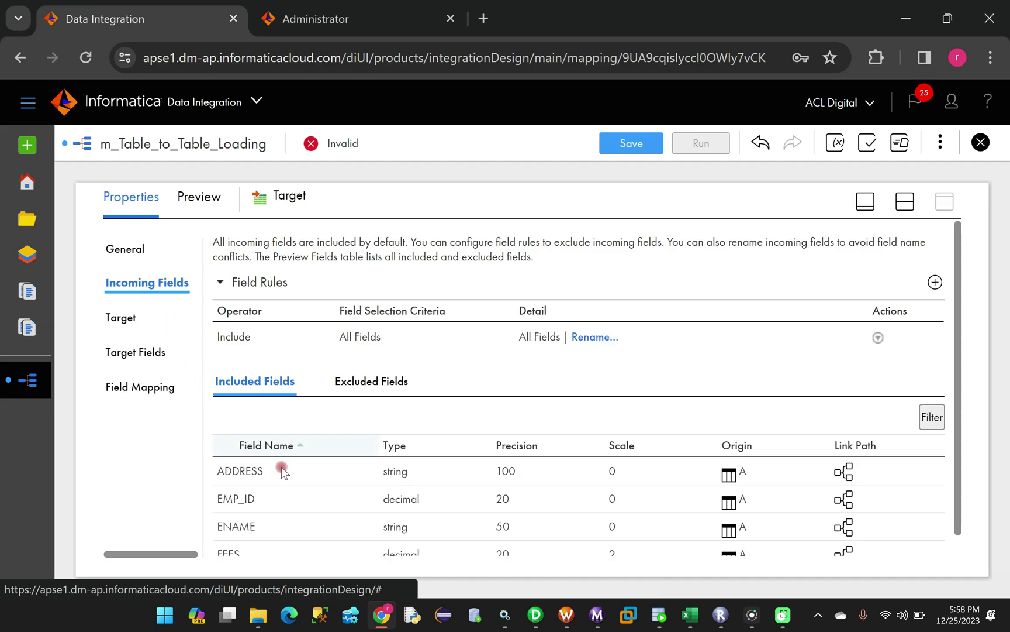
click(121, 324)
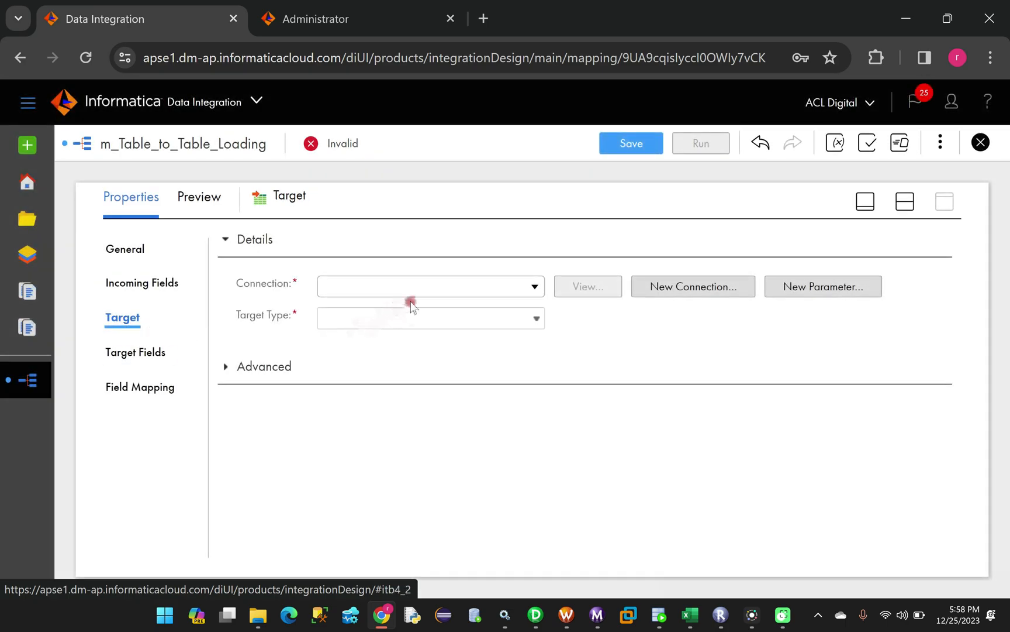
click(681, 287)
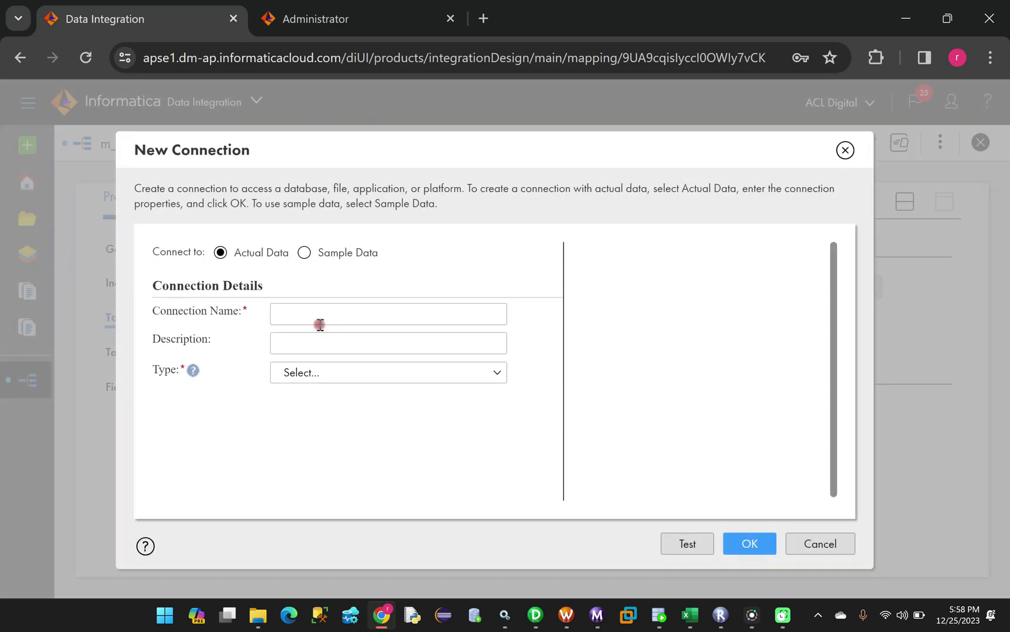
Name the new connection Target_Table_B
click(316, 314)
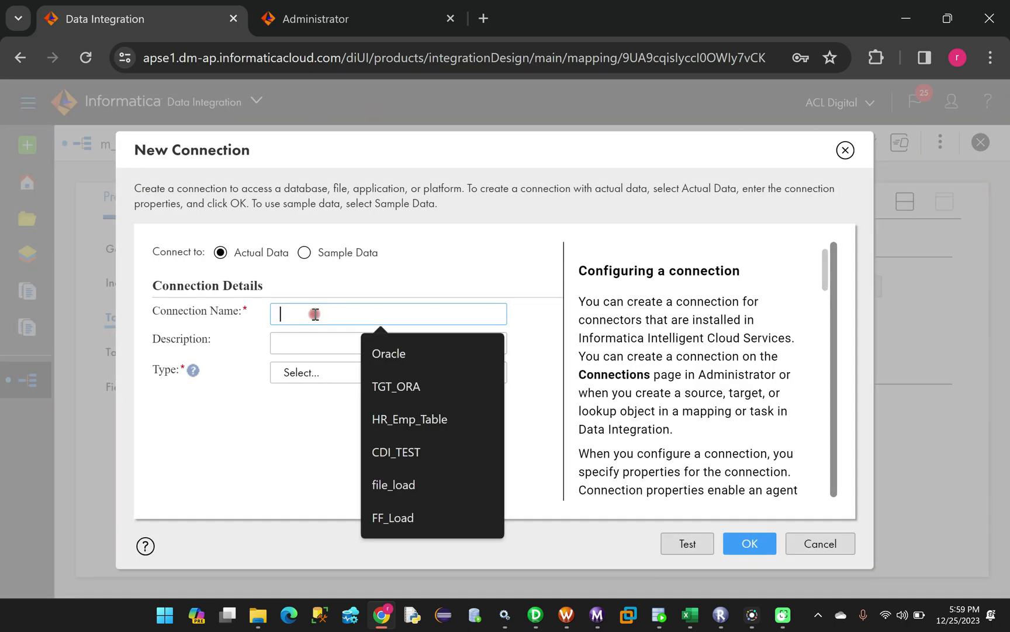
key(Caps_Lock)
text(T)
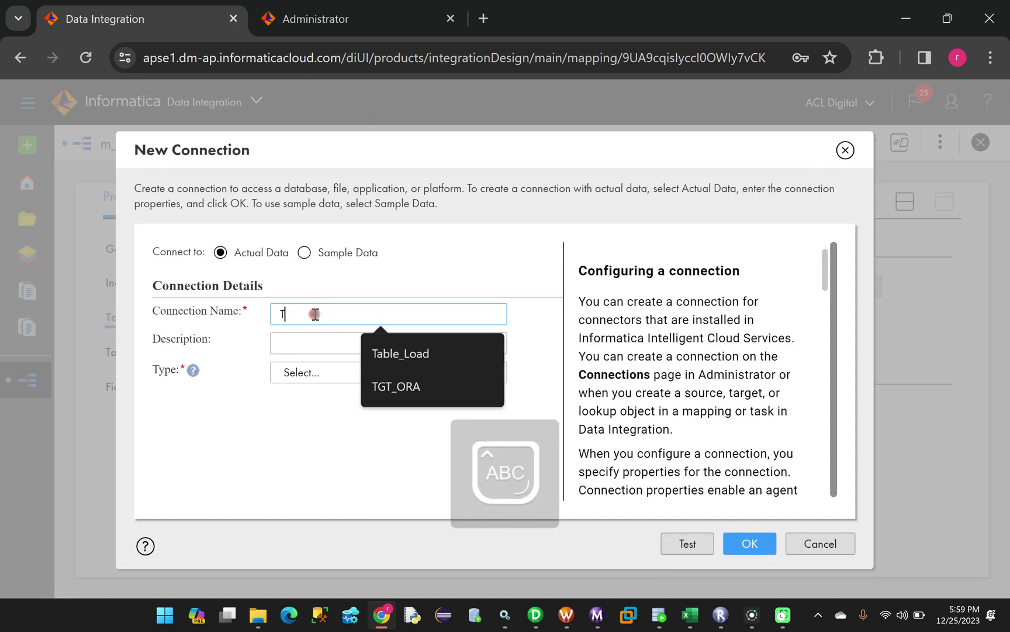
text(ar)
key(BackSpace)
key(BackSpace)
text(arget_Table_B)
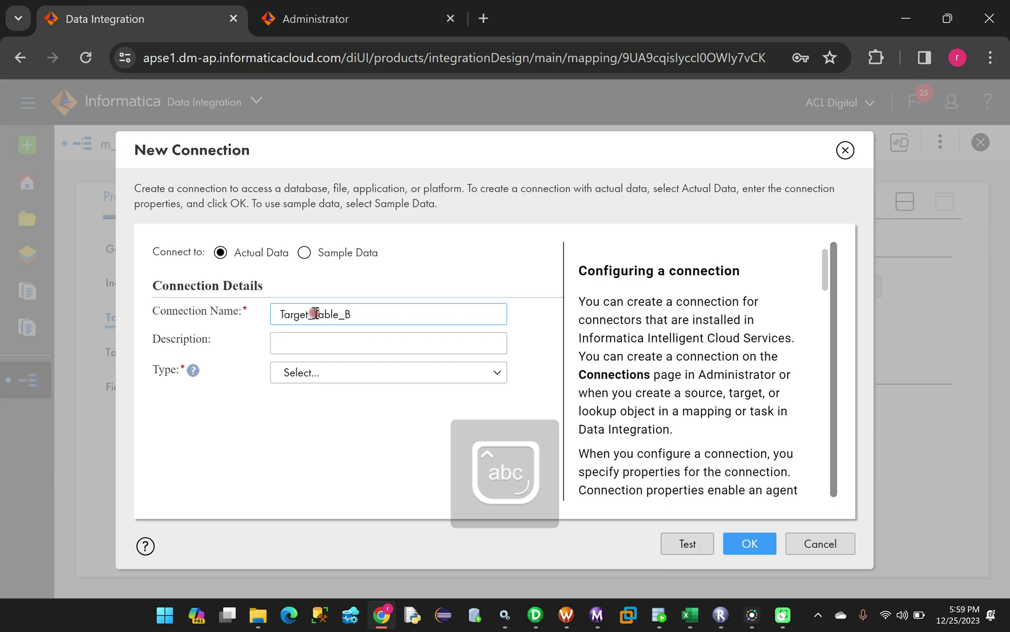
Enter the description 'Loading Data From table A to B'
click(315, 343)
key(Caps_Lock)
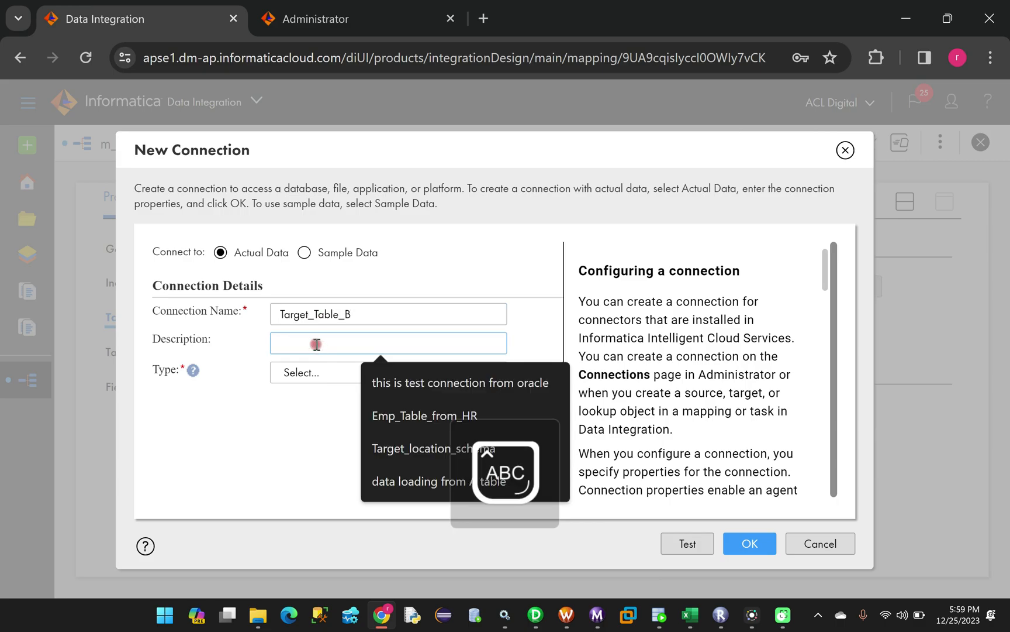
text(L)
key(Caps_Lock)
text(oading)
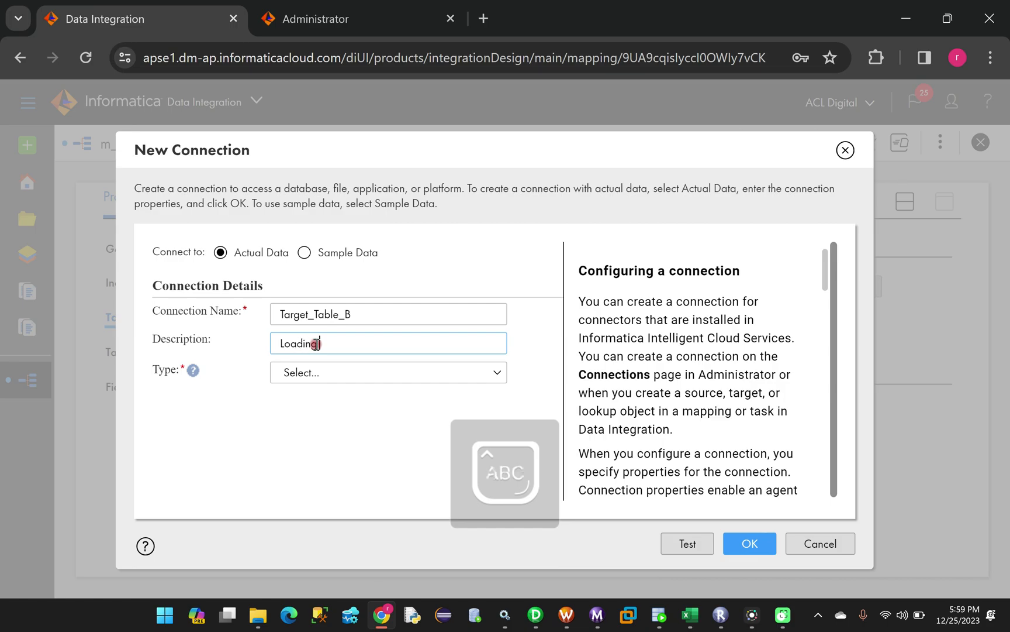
text( D)
key(Caps_Lock)
text(ata)
key(Caps_Lock)
text(FR)
key(Caps_Lock)
text(om)
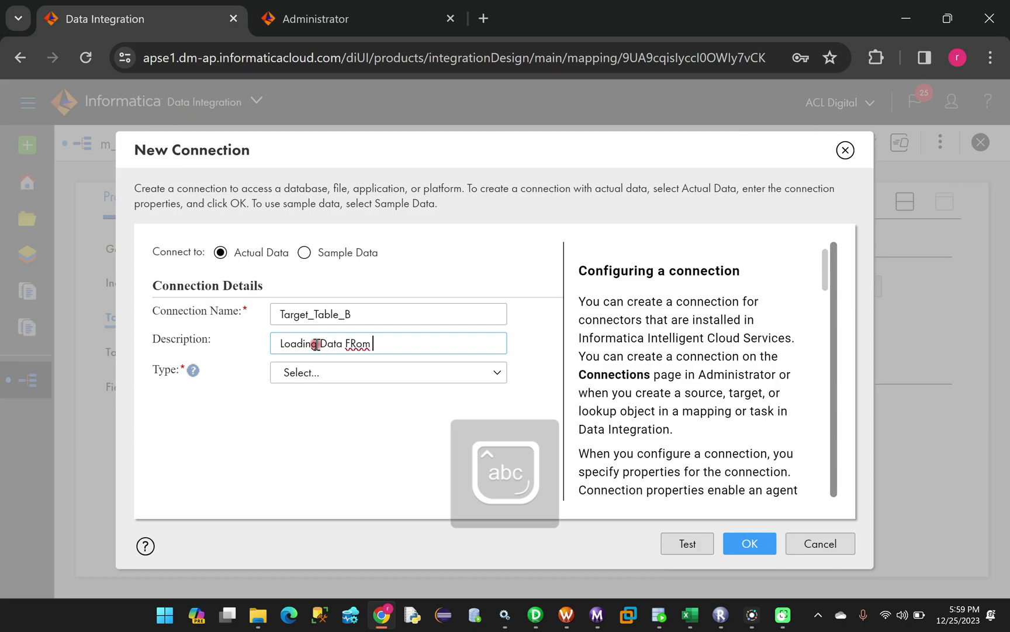
text(om to)
text(ble A)
key(Caps_Lock)
text(B)
key(Caps_Lock)
Set the connection type to Oracle
click(314, 377)
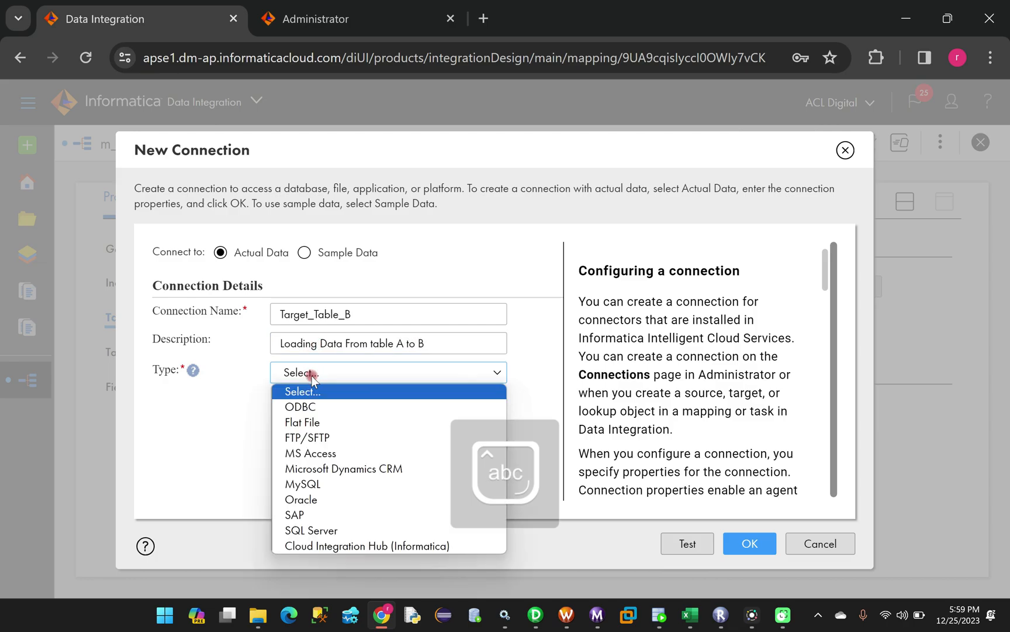
click(321, 500)
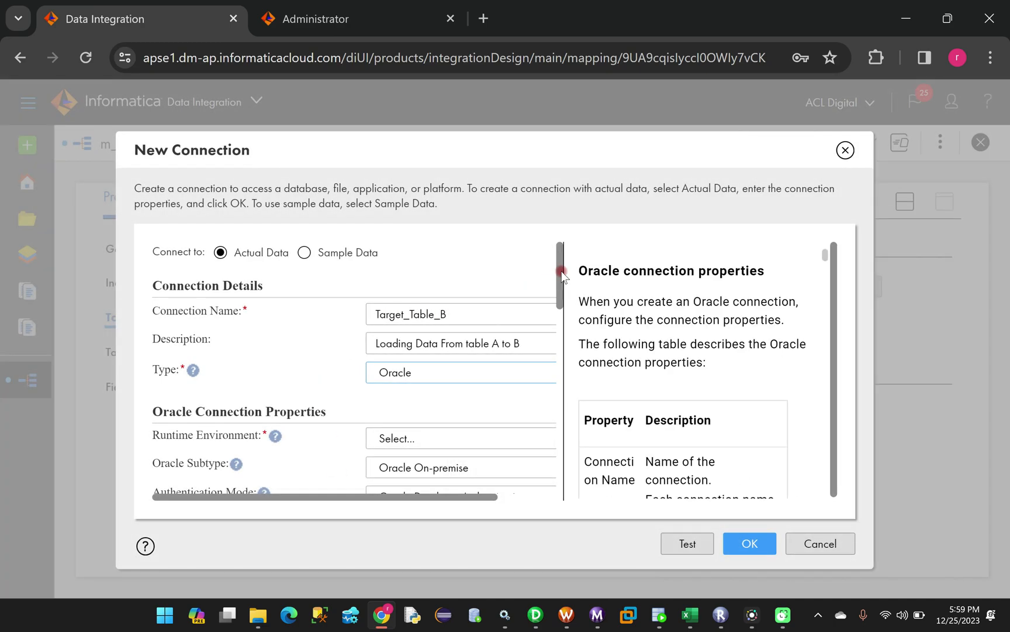
drag(562, 272, 570, 342)
Enter user name INFA_TGT, the account password, host localhost and service name xe
click(440, 272)
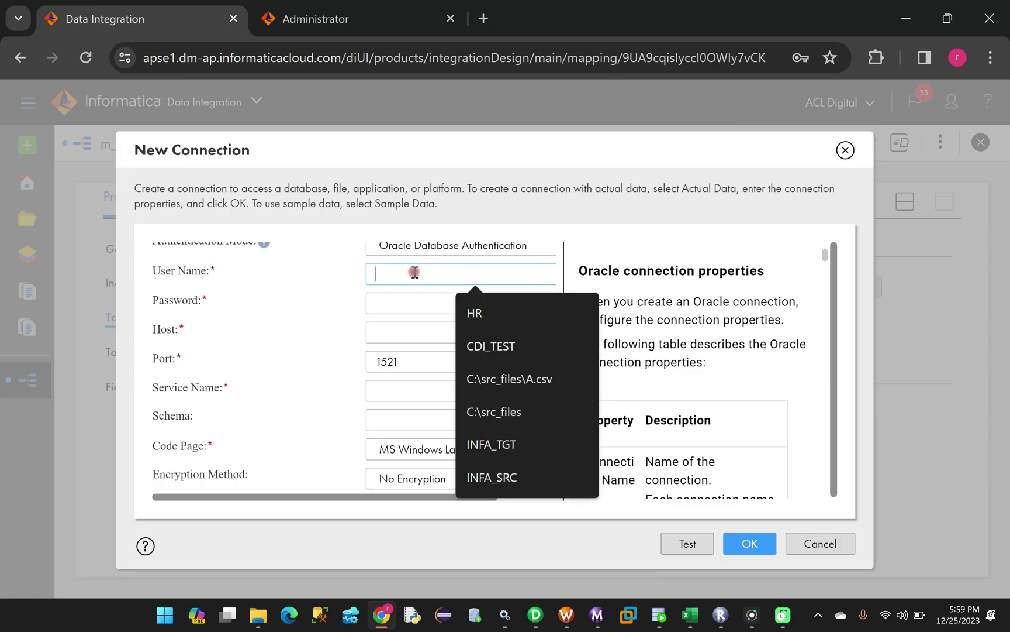
text(INFA)
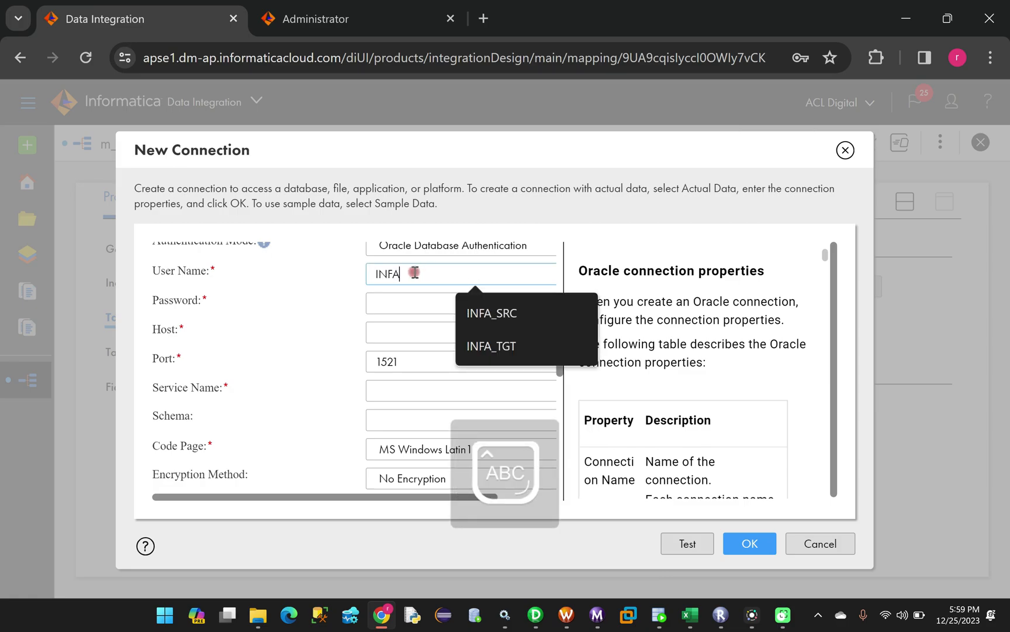
text(_)
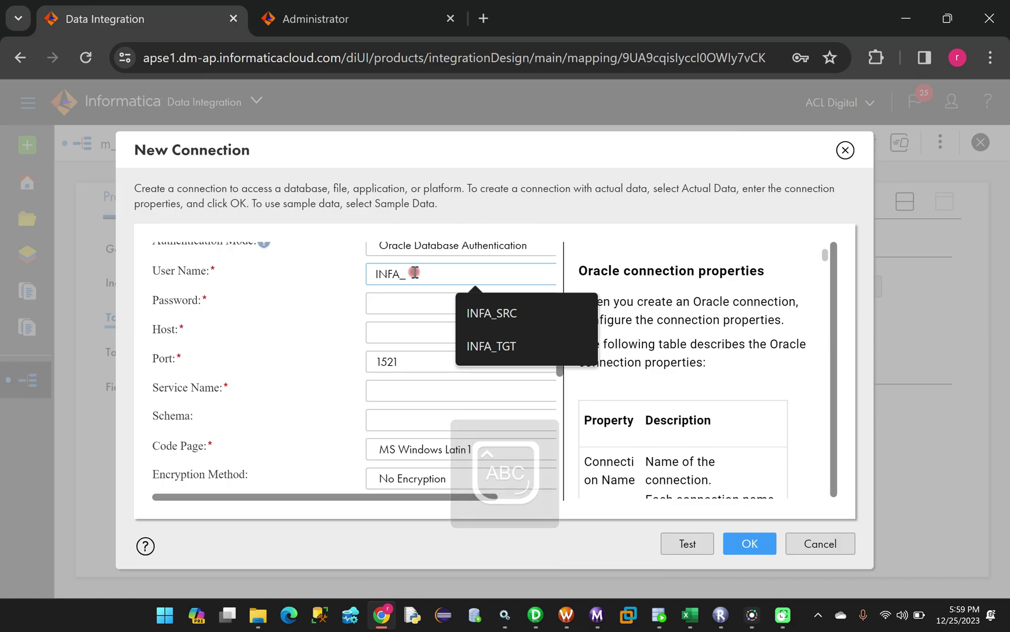
text(TGT)
click(420, 303)
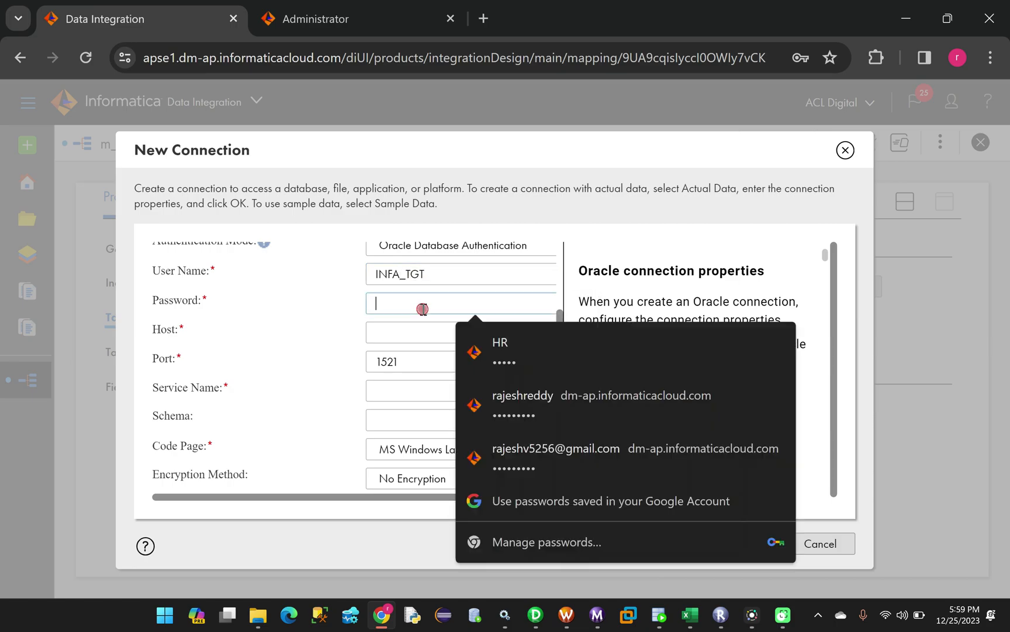
text(I)
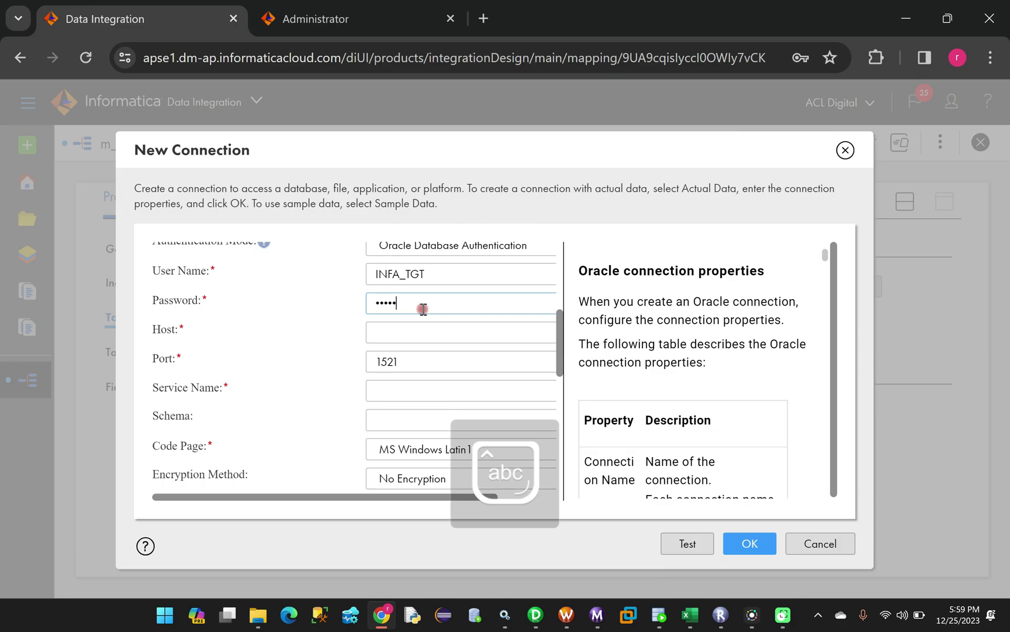
click(423, 336)
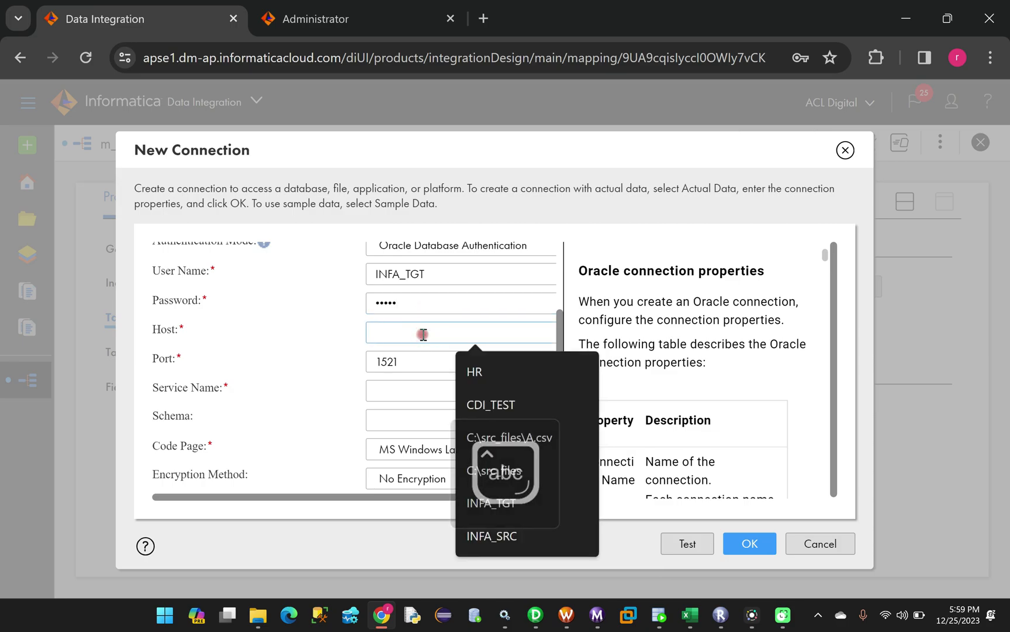
text(localhost)
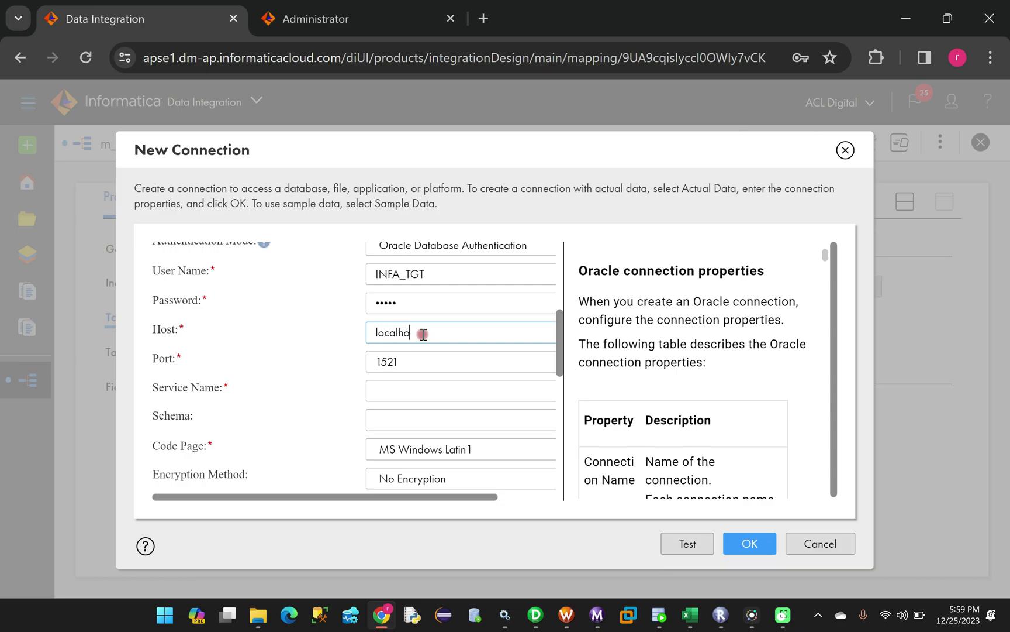
click(390, 394)
text(xe)
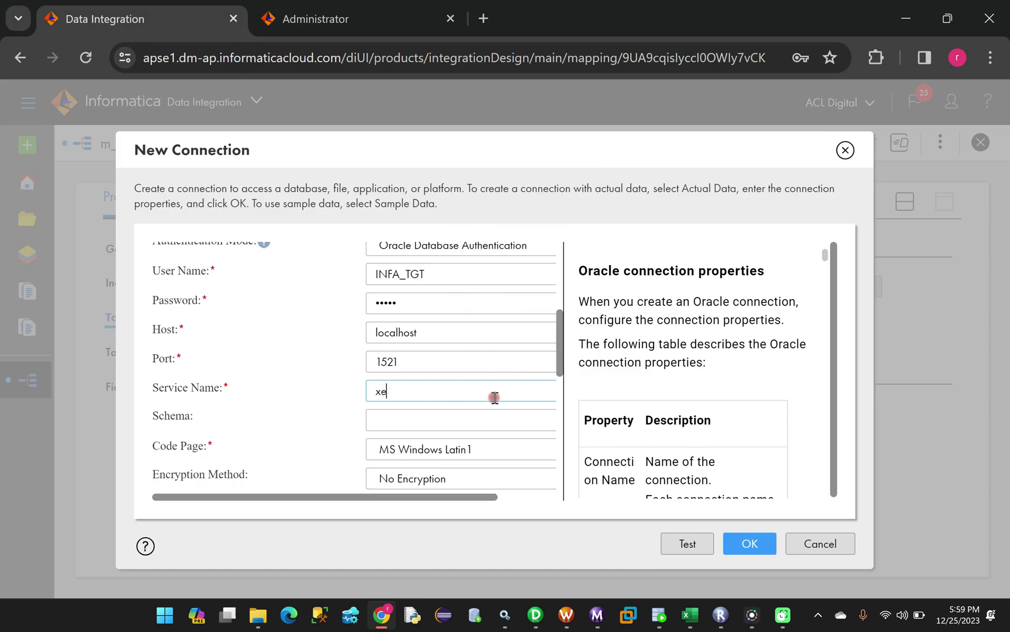
scroll(503, 398, down, 5)
scroll(526, 407, down, 2)
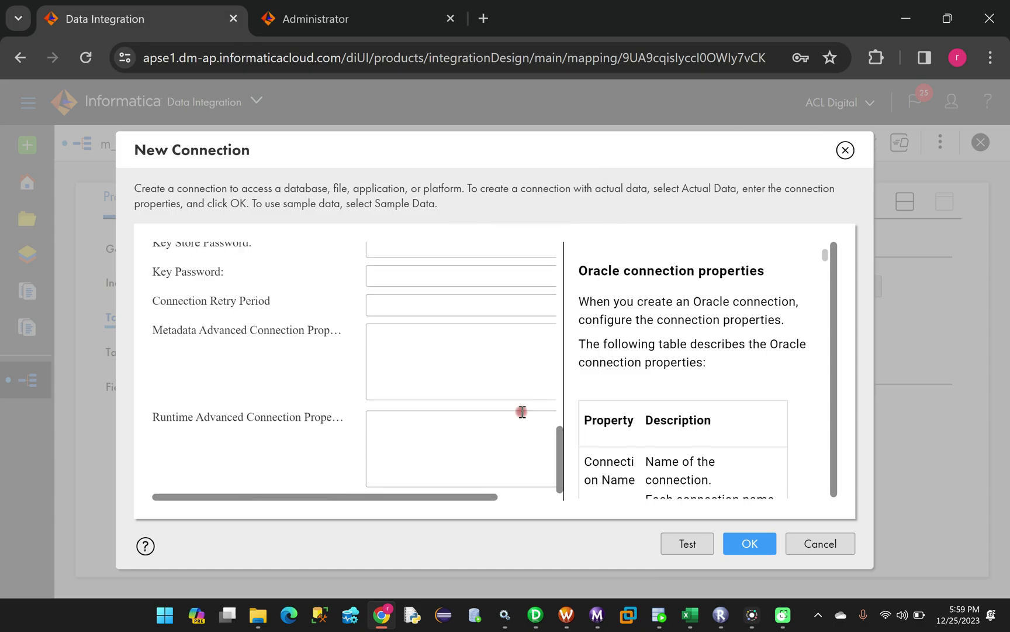
scroll(514, 403, up, 10)
scroll(330, 324, up, 1)
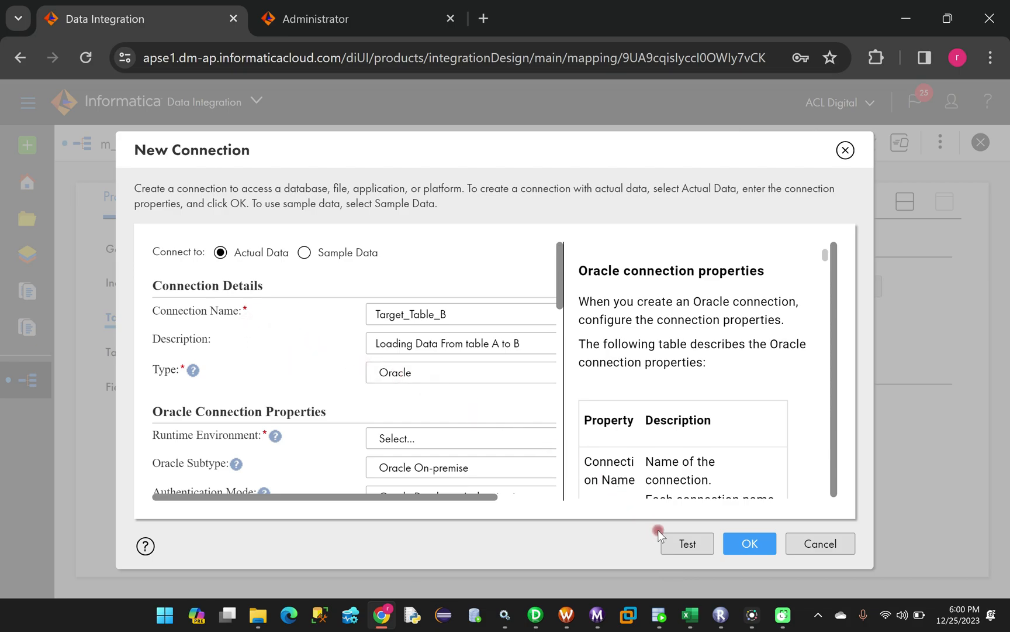
Set the runtime environment to the Secure Agent group, pass the connection test, and save the connection
click(687, 543)
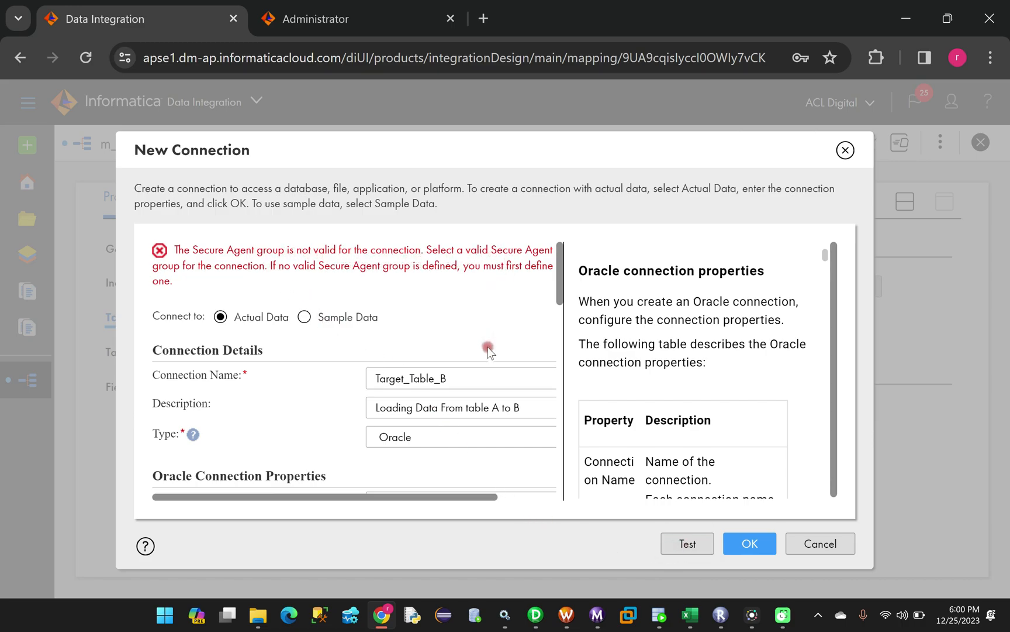
scroll(462, 445, down, 2)
scroll(477, 442, down, 2)
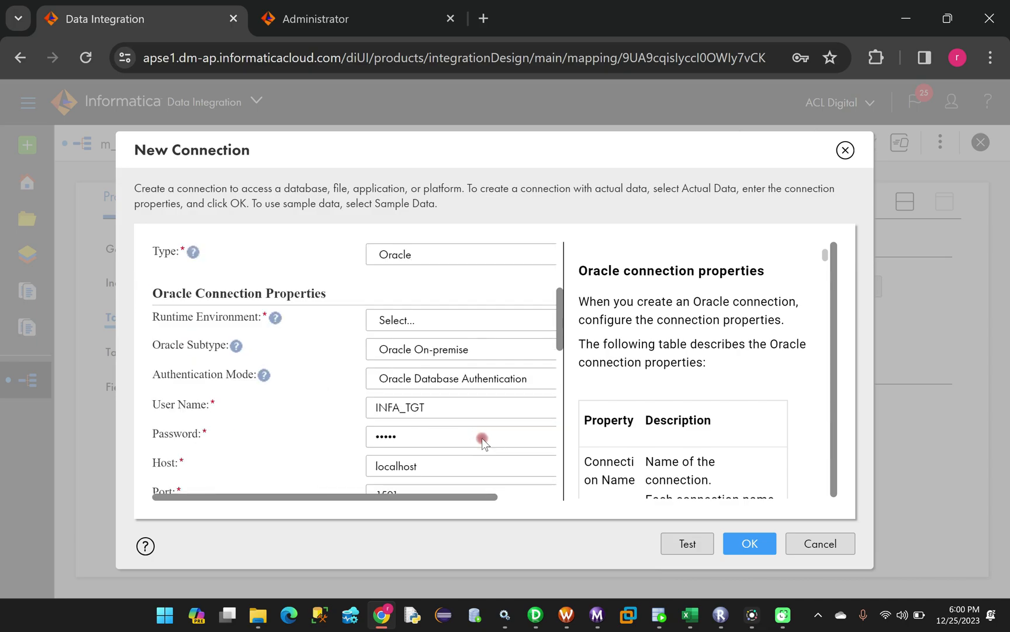
click(417, 319)
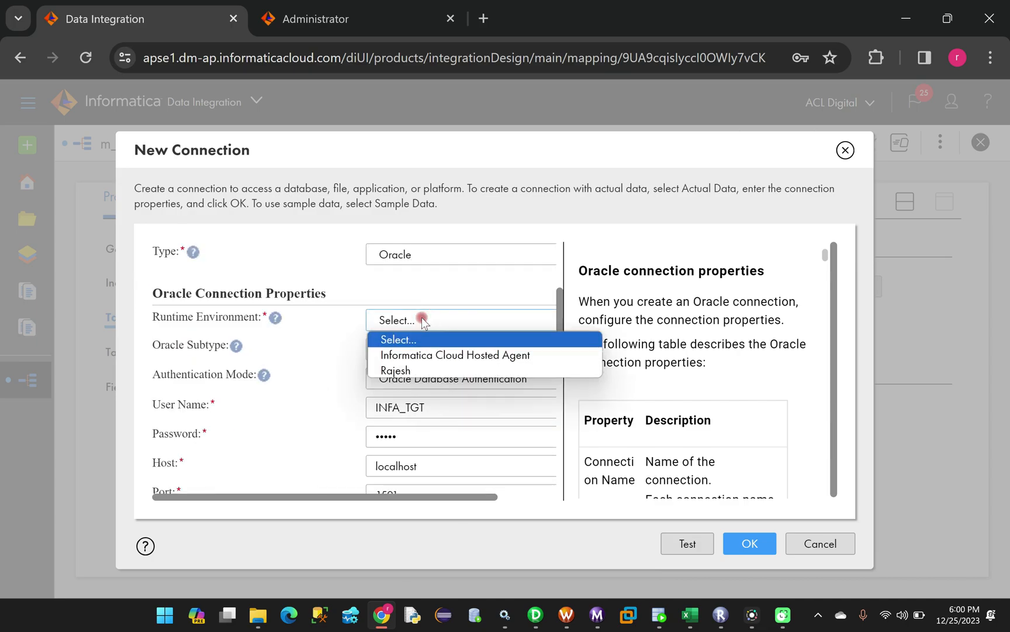
click(424, 373)
click(693, 543)
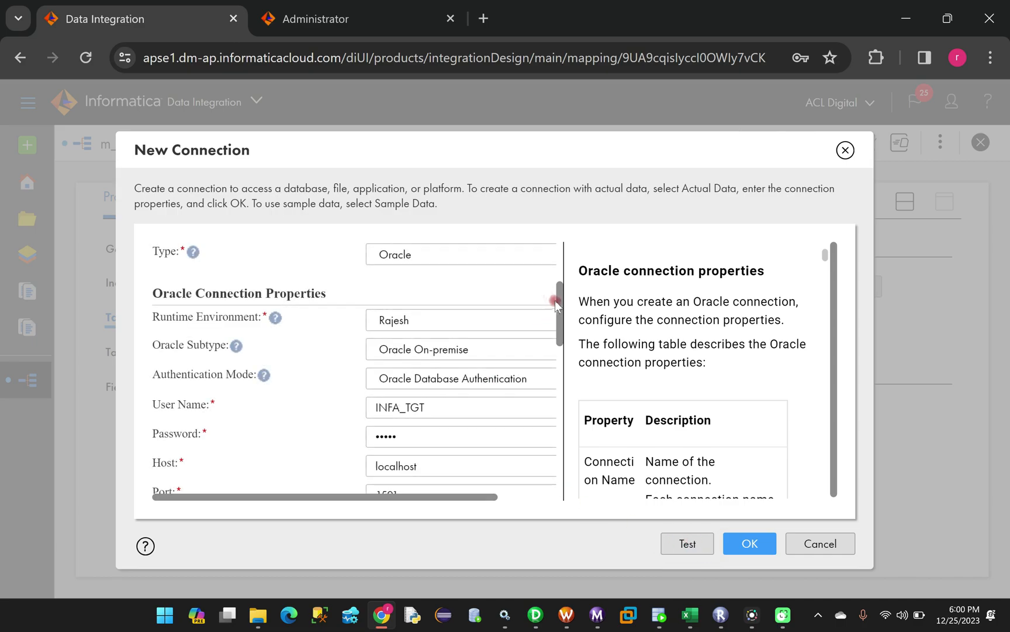
drag(561, 306, 560, 255)
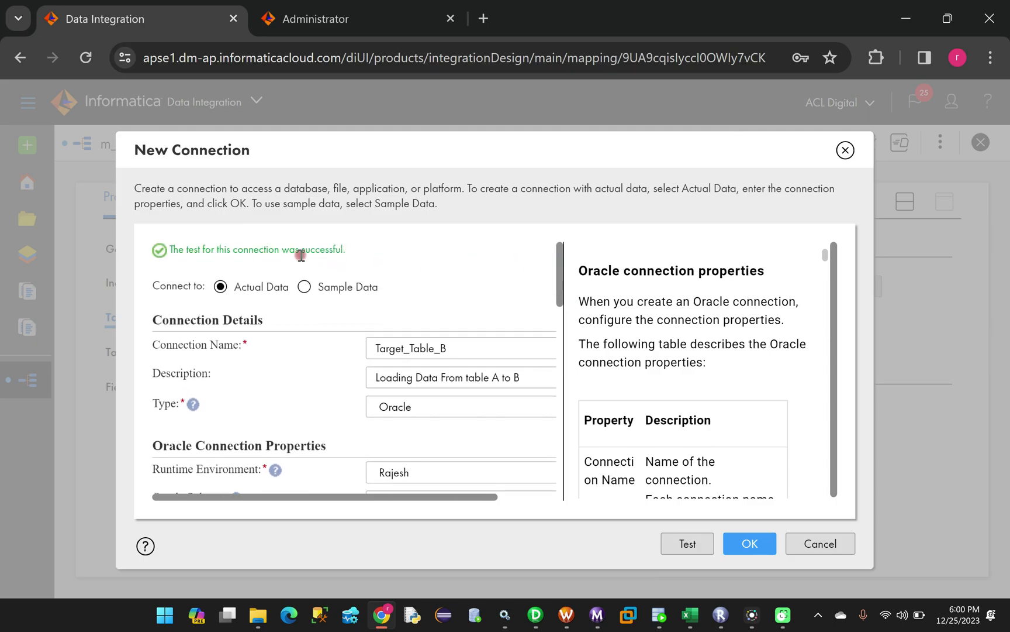
click(750, 544)
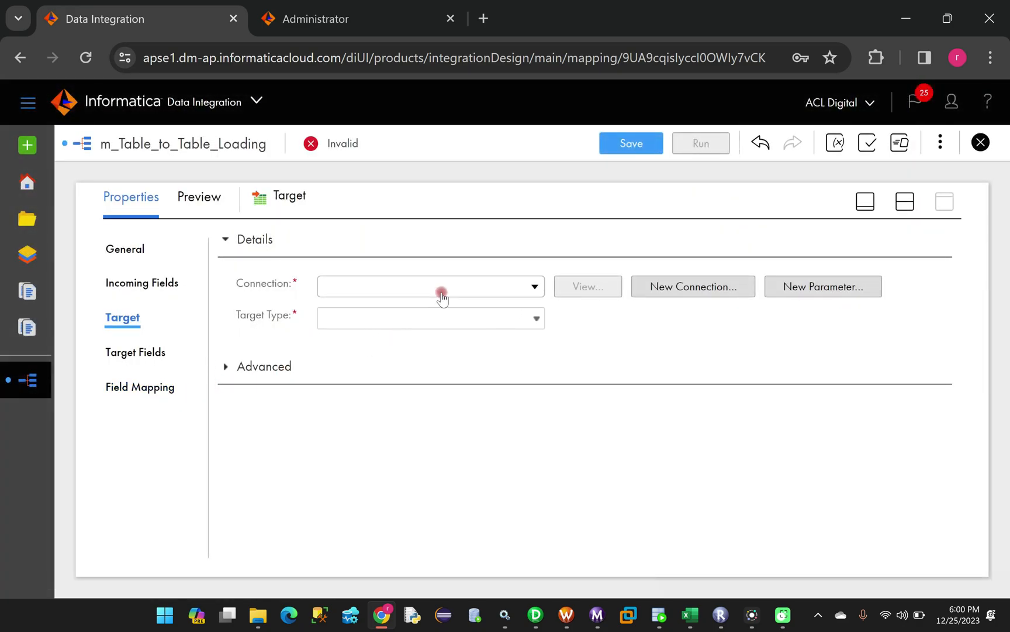
Choose Table_Load (Oracle) as the Target connection
click(495, 286)
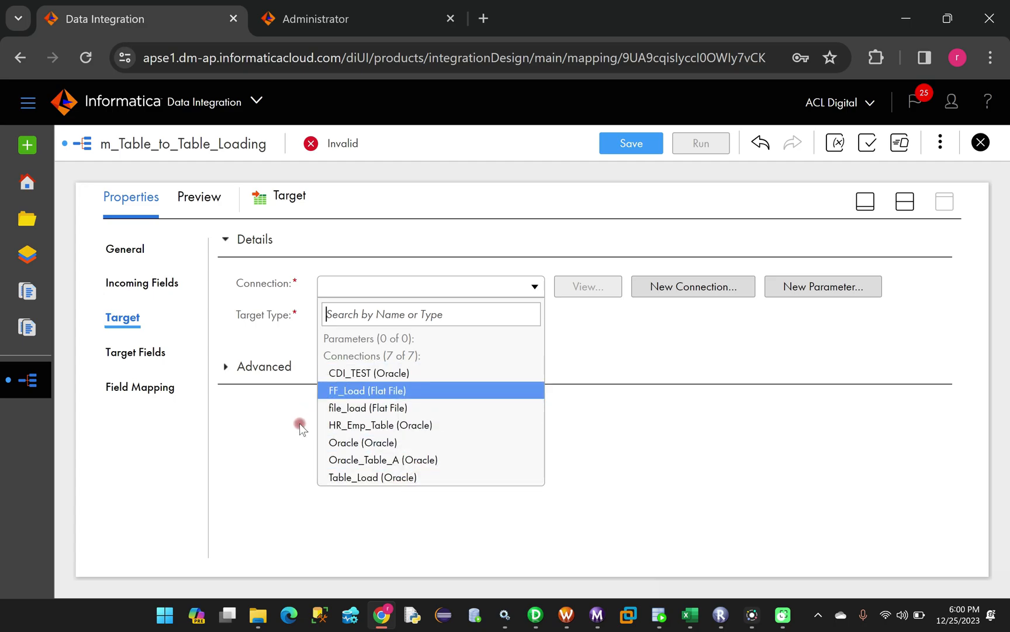
click(284, 435)
click(125, 286)
click(126, 317)
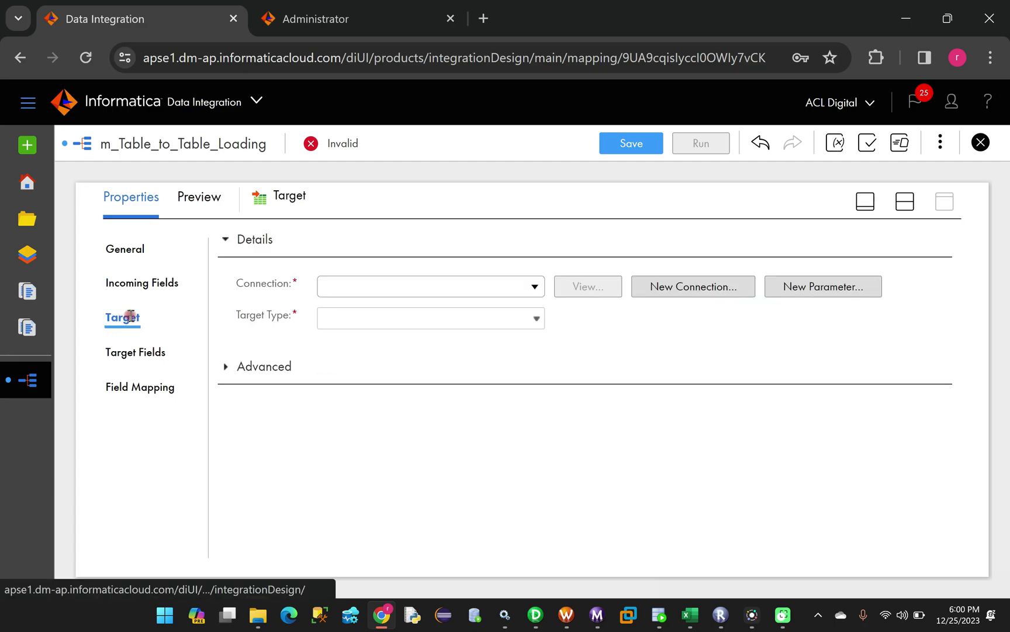
click(447, 286)
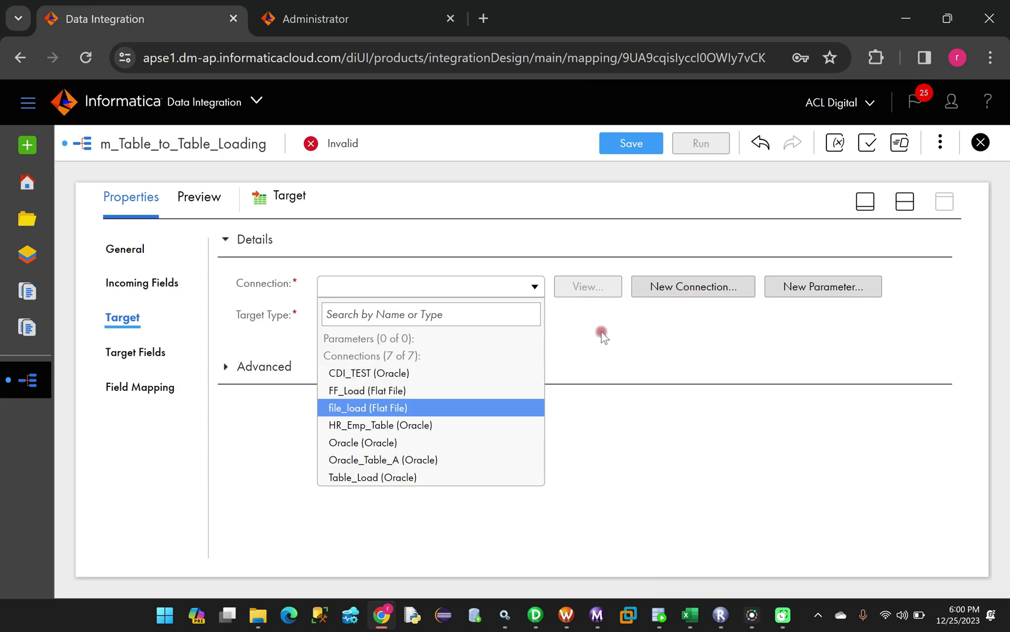
click(382, 478)
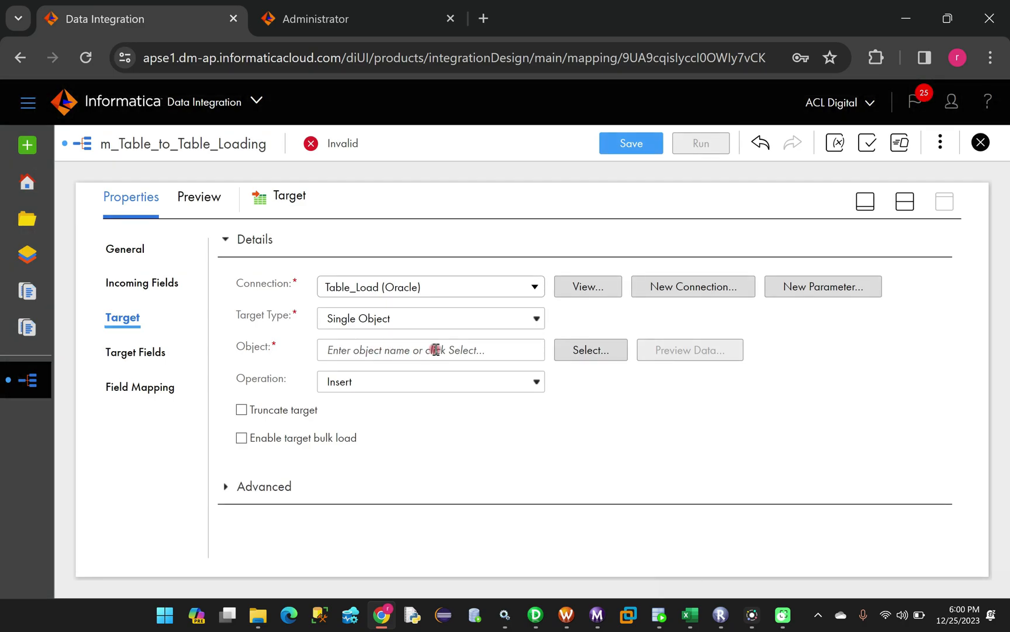
Select table B as the Target object
click(593, 349)
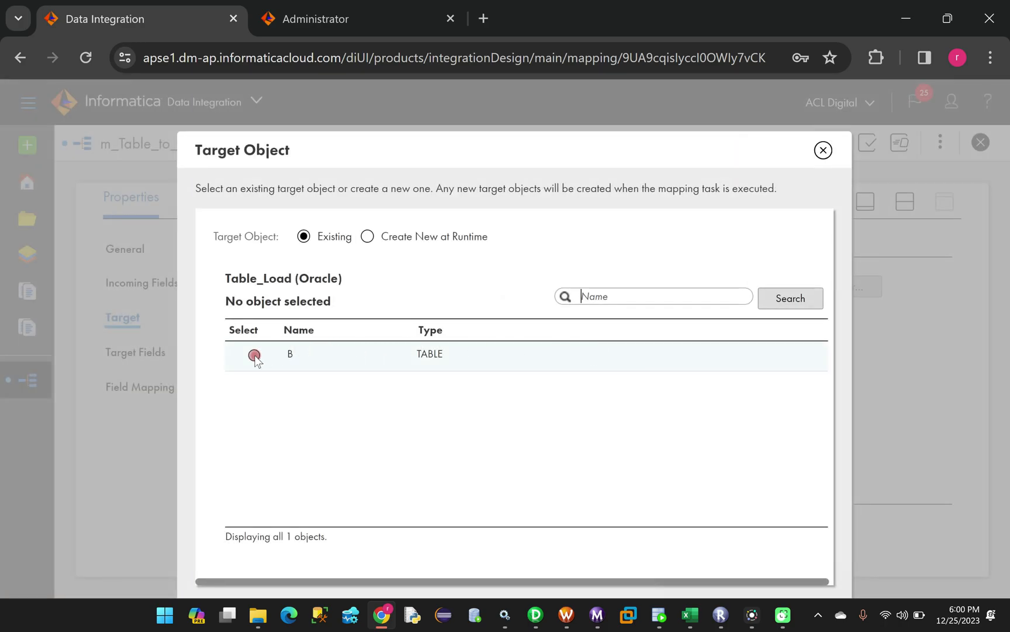
click(254, 355)
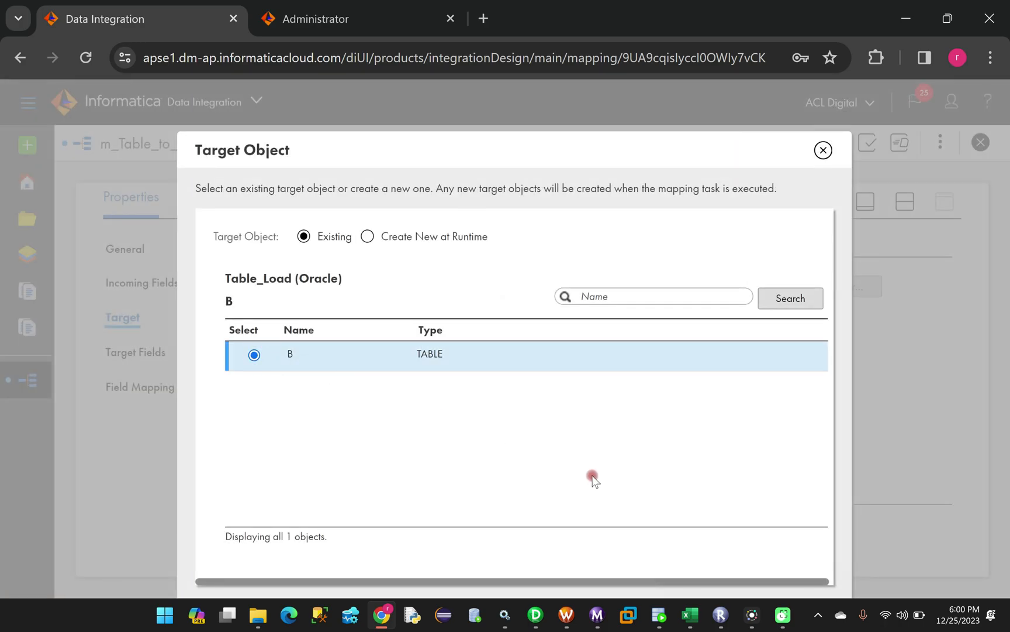
drag(645, 156, 636, 81)
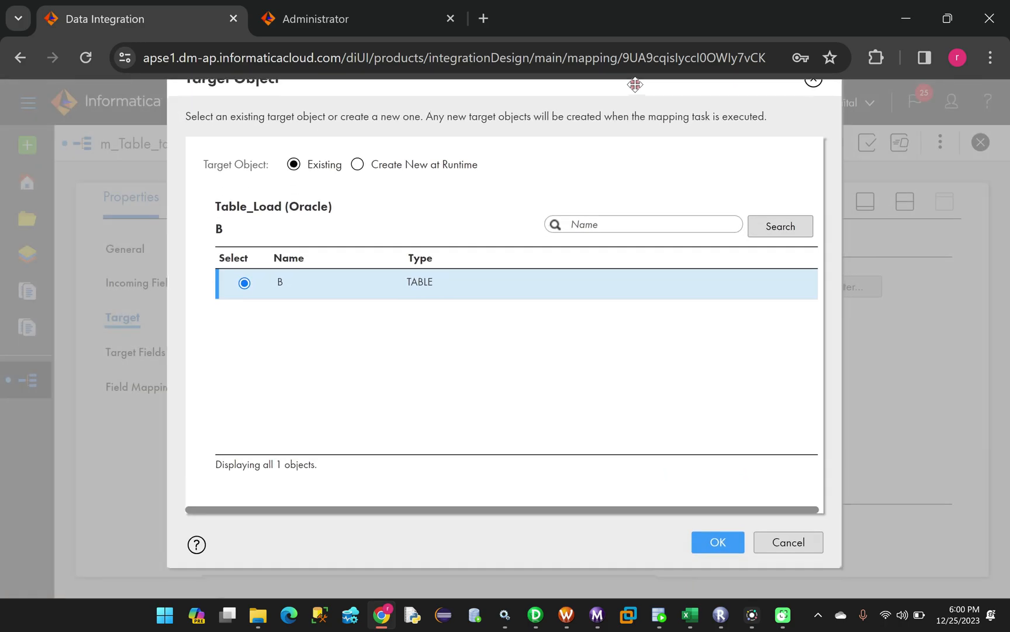
click(713, 542)
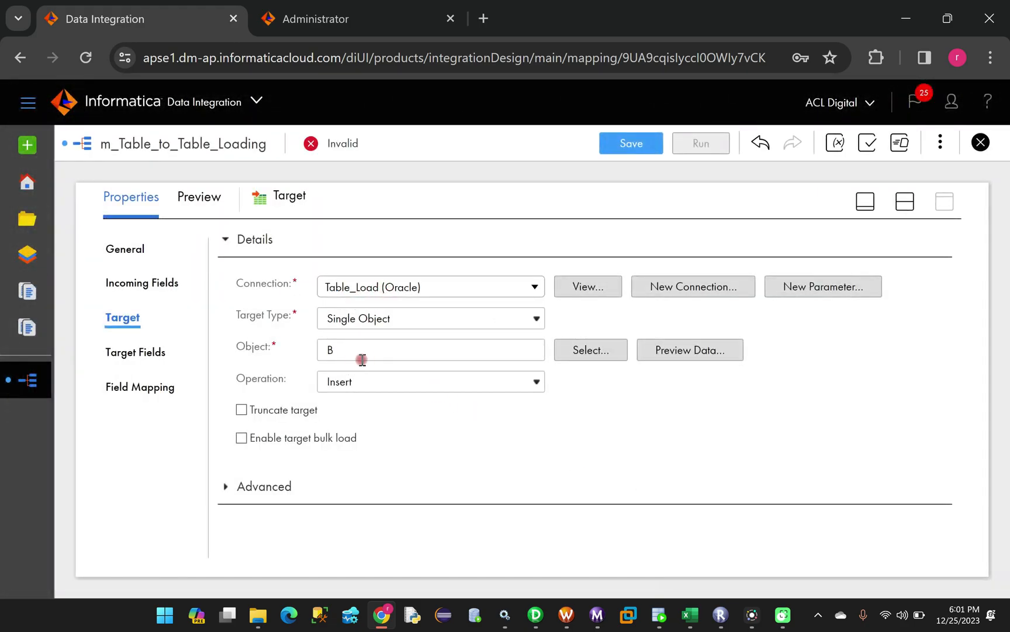
click(393, 384)
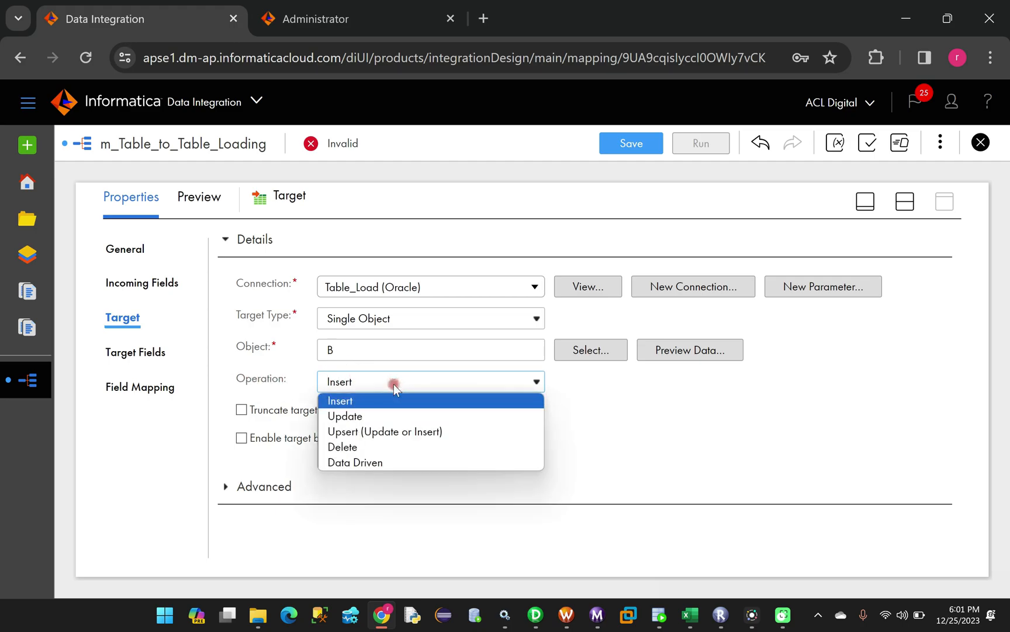
click(359, 403)
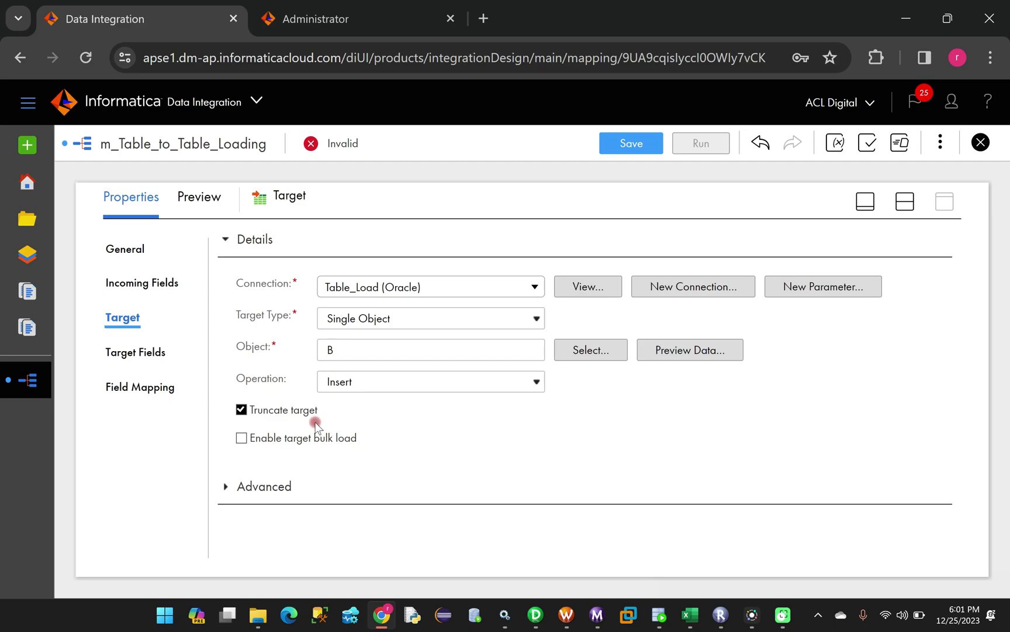
click(242, 411)
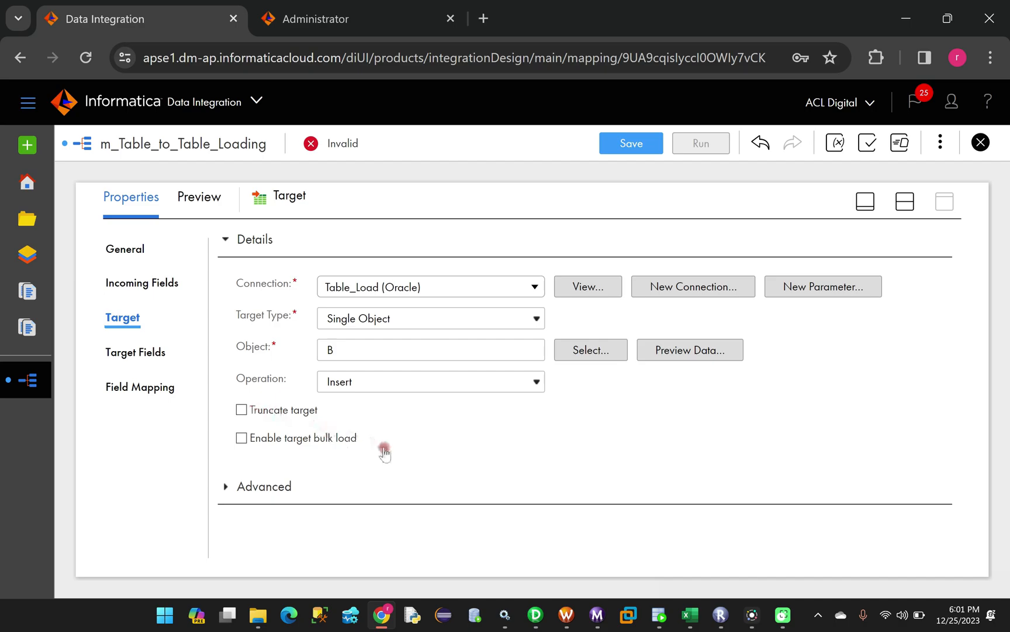
In SQL Developer's INFA_TGT worksheet, run 'truncate table B;'
click(660, 620)
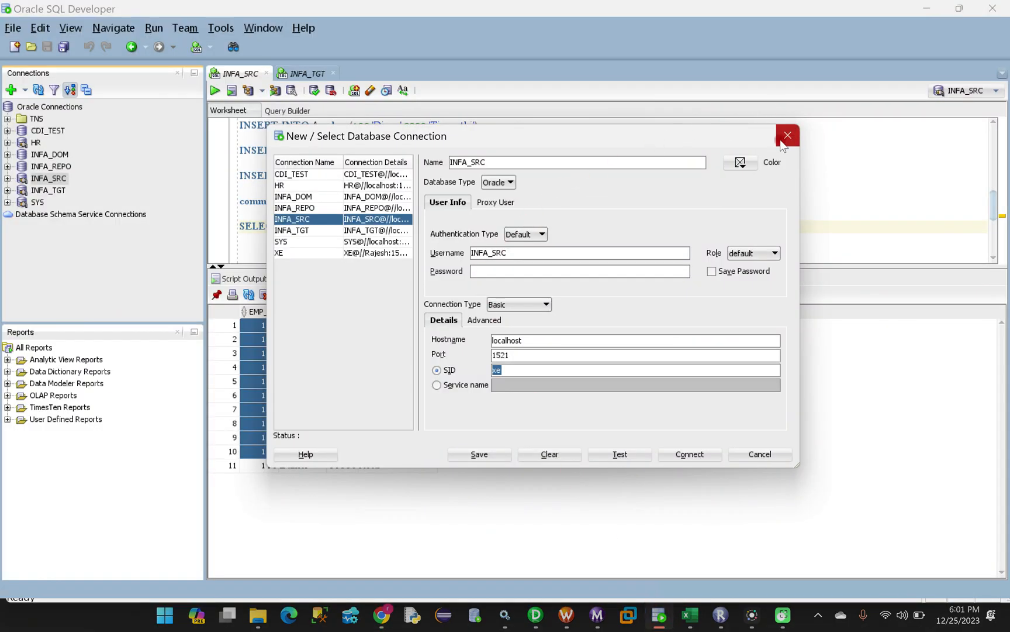
click(788, 136)
click(306, 74)
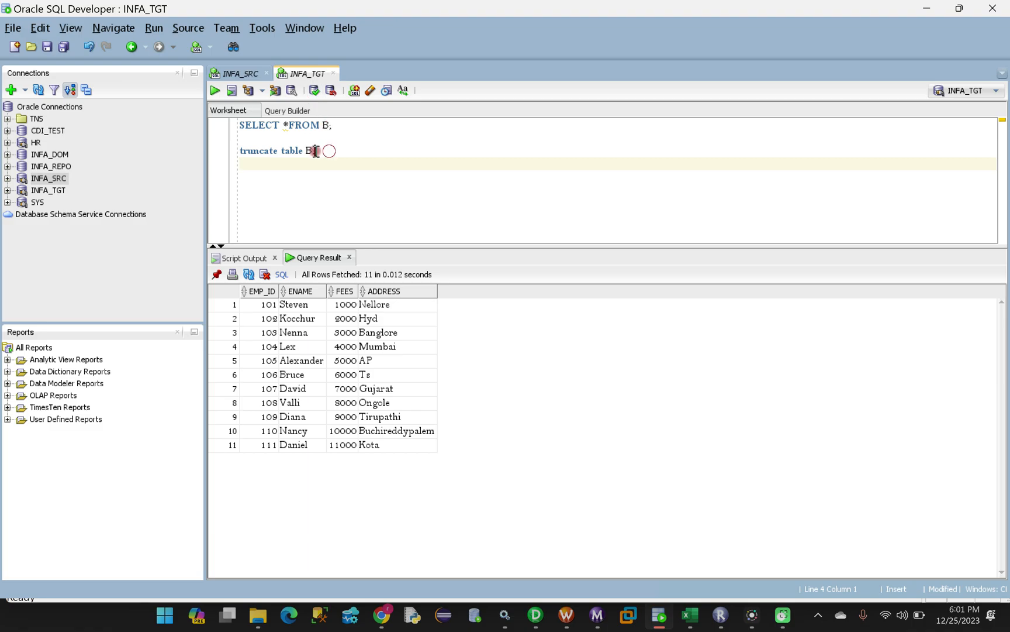
drag(321, 150, 234, 151)
click(215, 91)
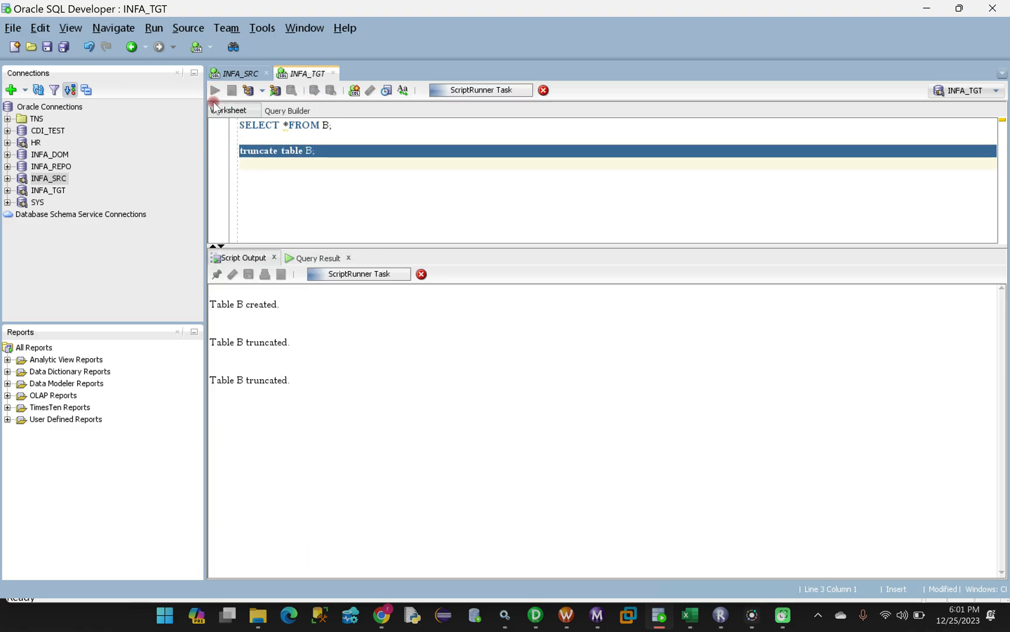
Run 'SELECT * FROM B;' to confirm 0 rows, then return to Informatica
drag(345, 129, 346, 129)
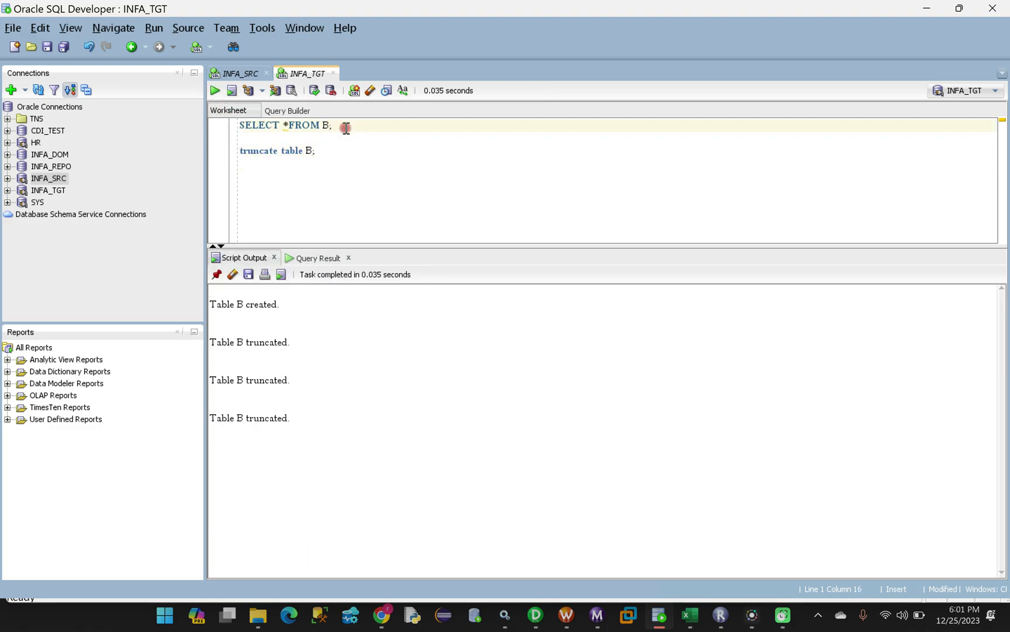
key(ctrl+Return)
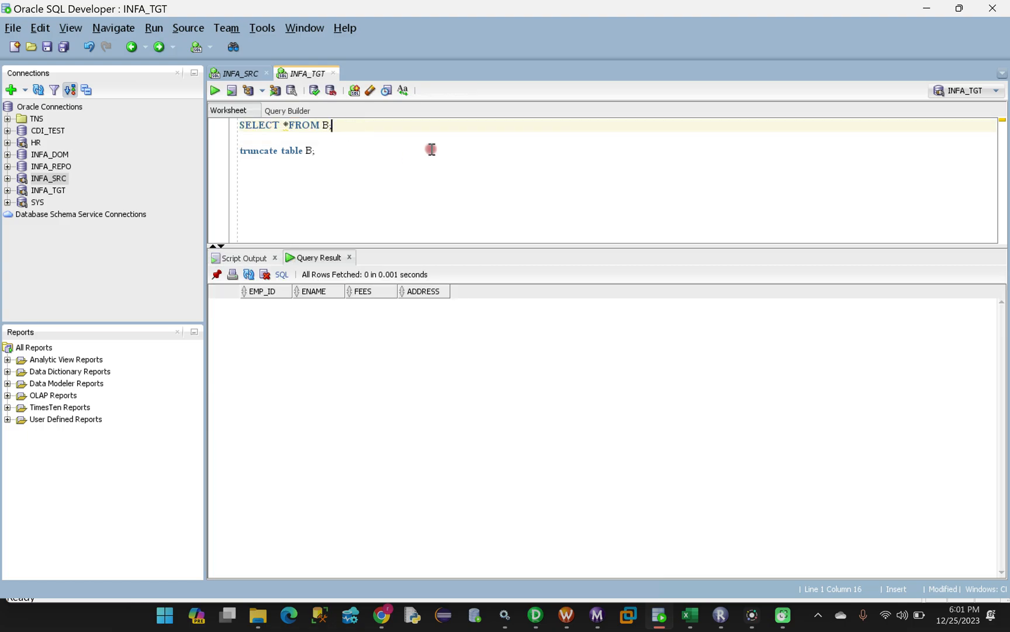
click(382, 613)
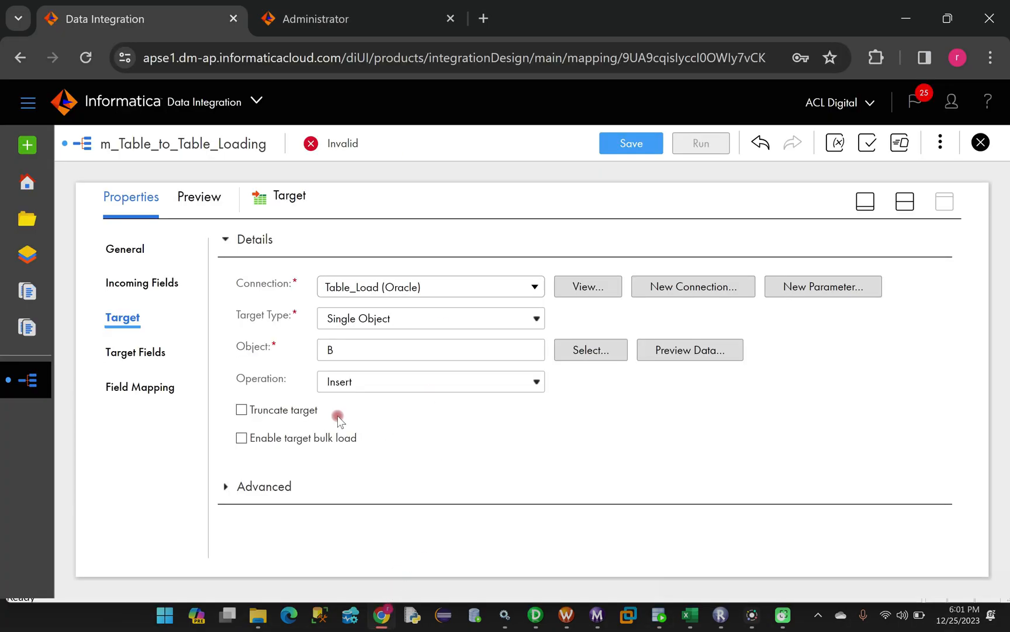
Open the Target's Field Mapping page showing EMP_ID, ENAME, FEES and ADDRESS, 0 of 4 mapped
click(134, 388)
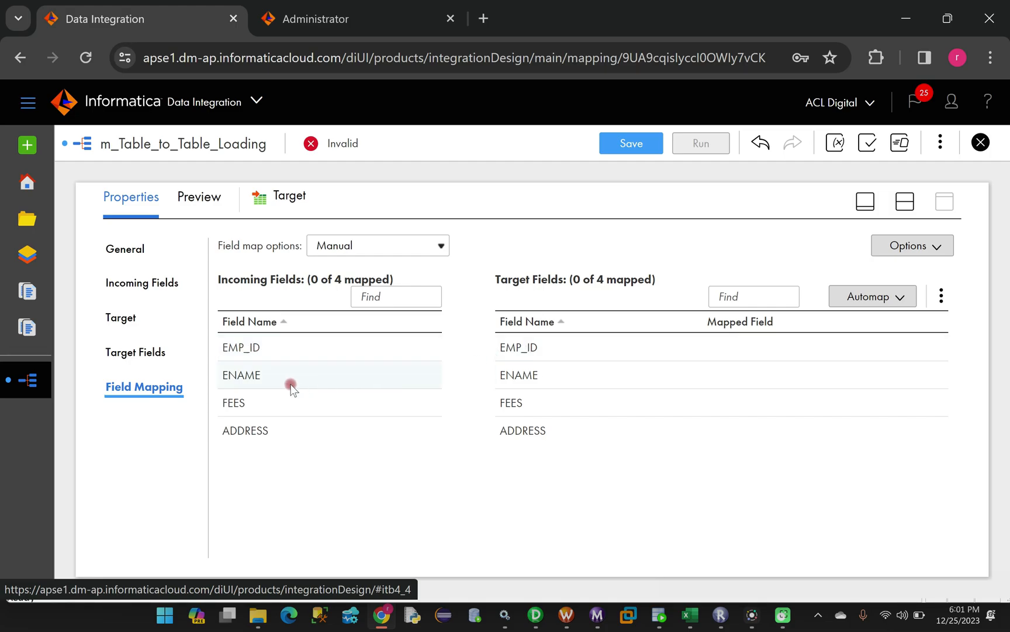
click(877, 299)
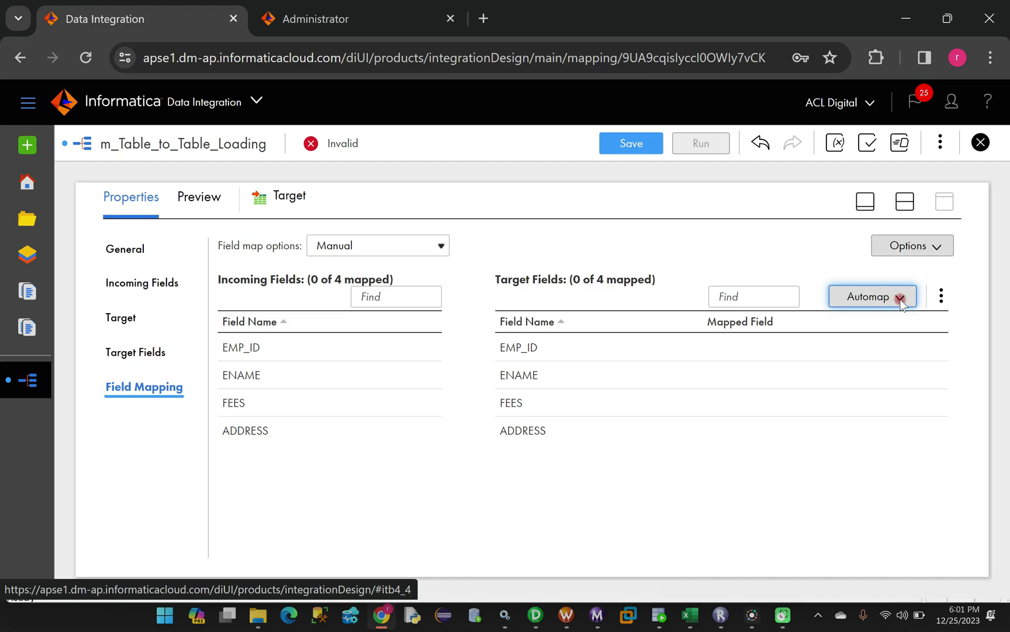
click(900, 299)
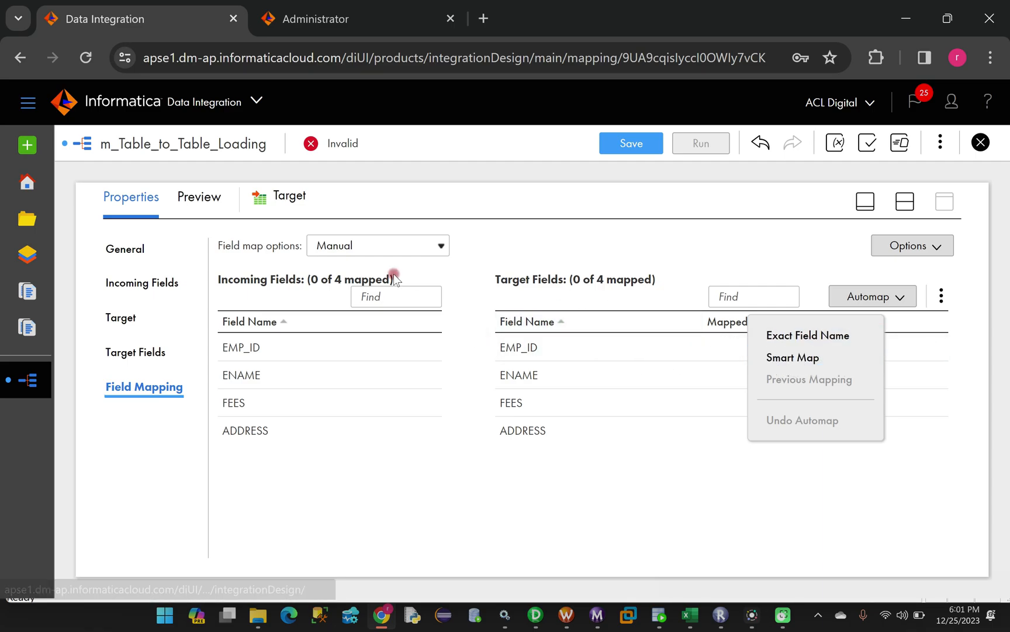
click(358, 248)
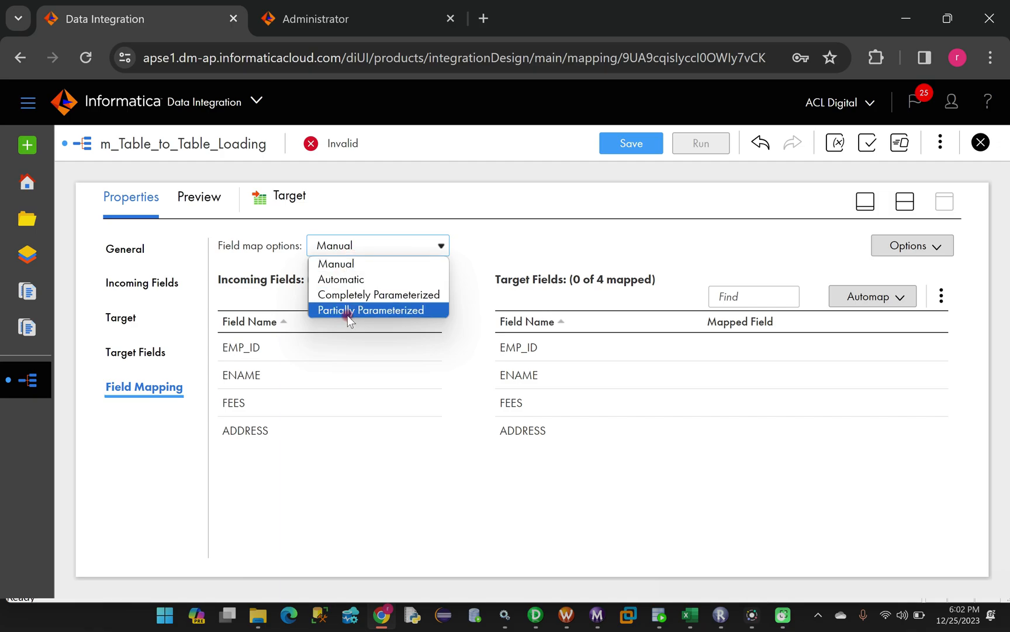
Automap the fields by name, then remove the EMP_ID and ENAME mappings
click(344, 282)
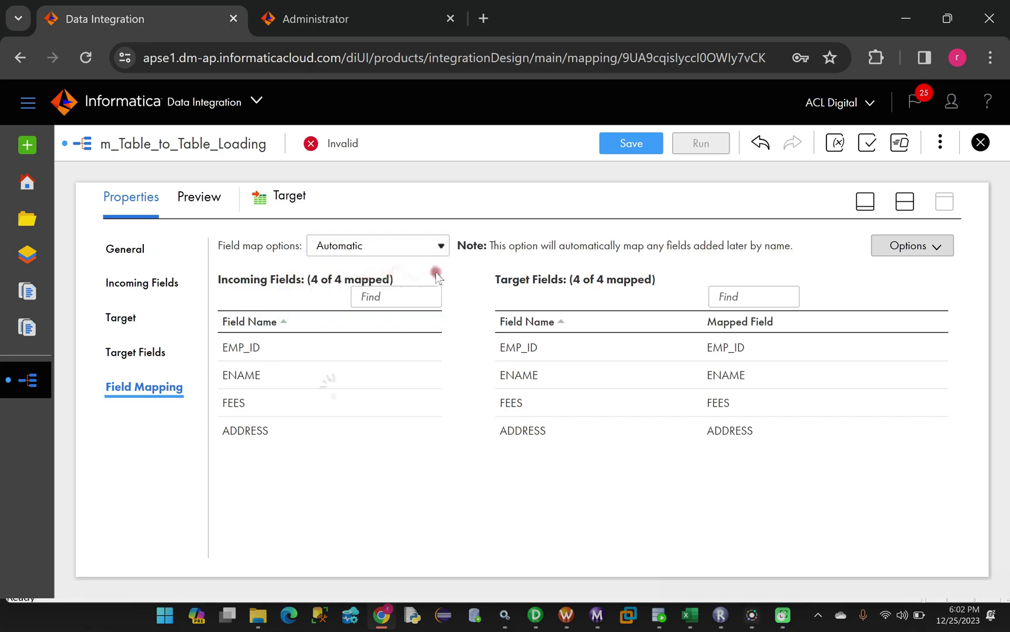
click(924, 246)
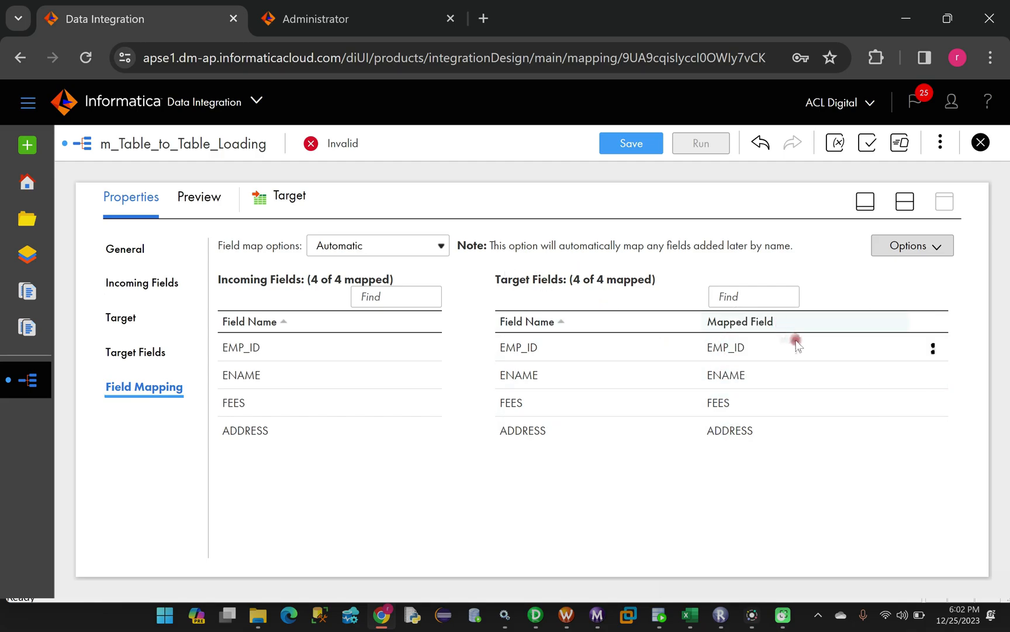
click(934, 349)
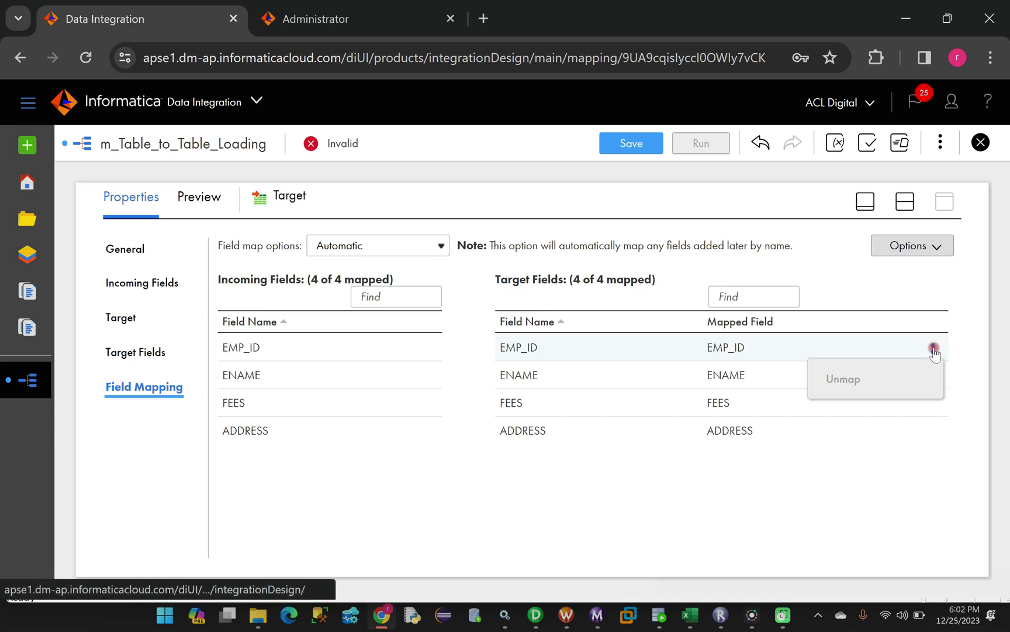
click(640, 347)
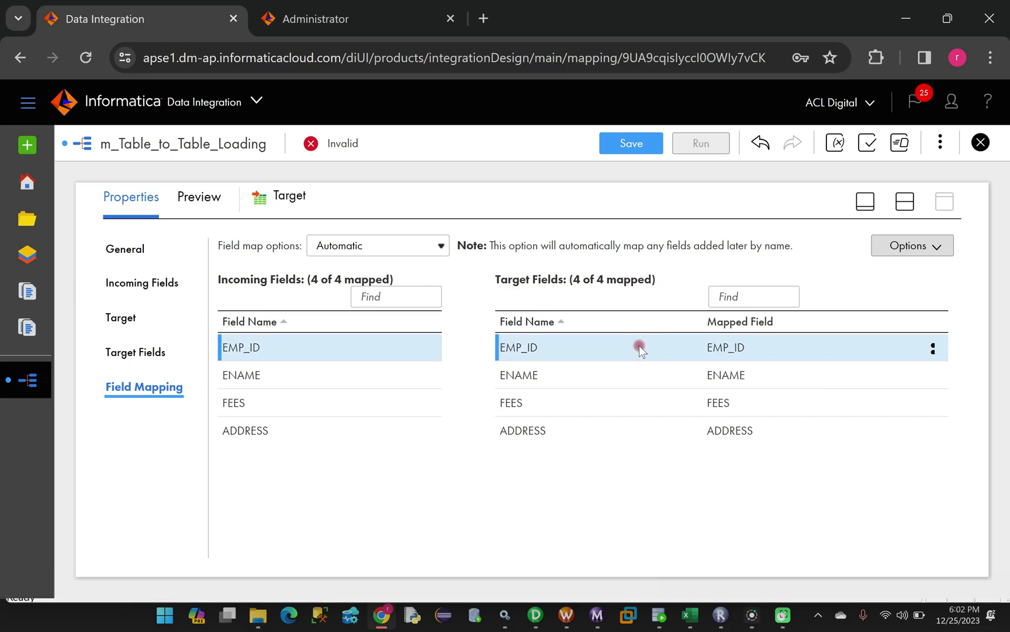
click(934, 350)
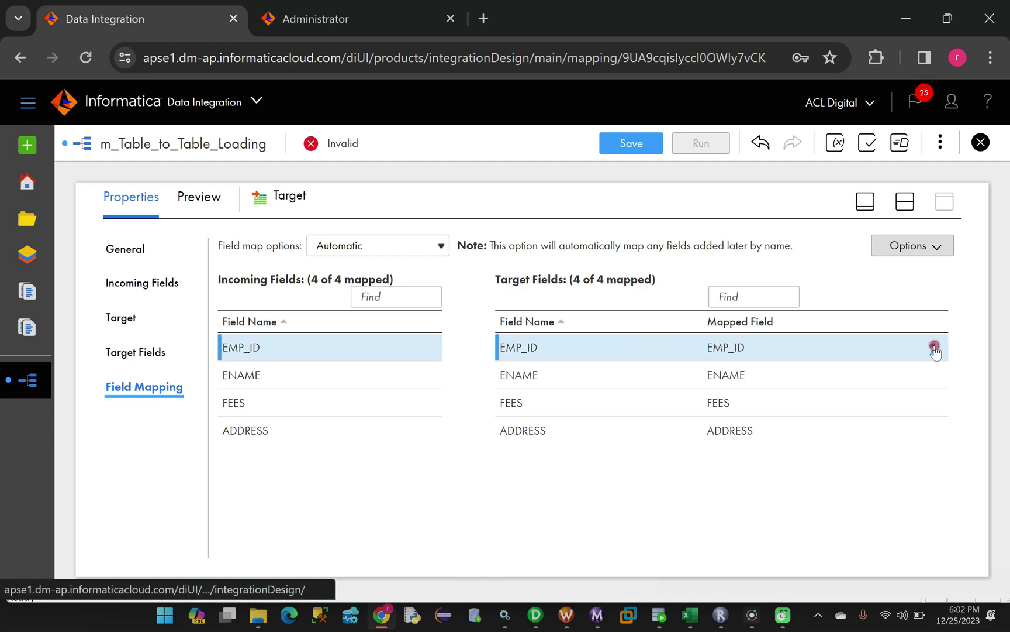
click(871, 377)
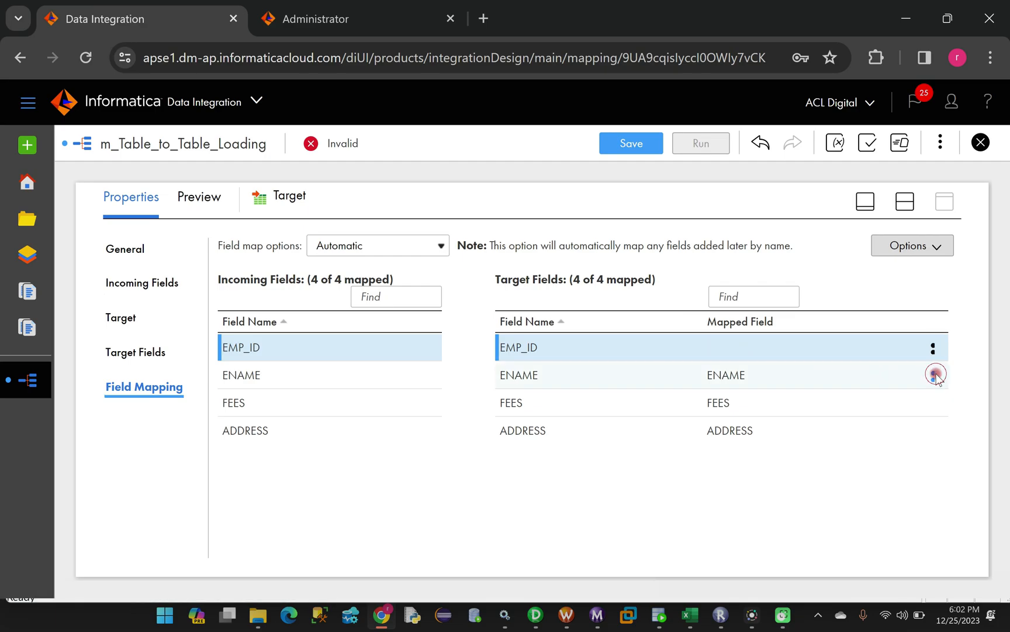
click(895, 377)
click(933, 376)
click(872, 403)
Remove the FEES and ADDRESS field mappings
click(934, 408)
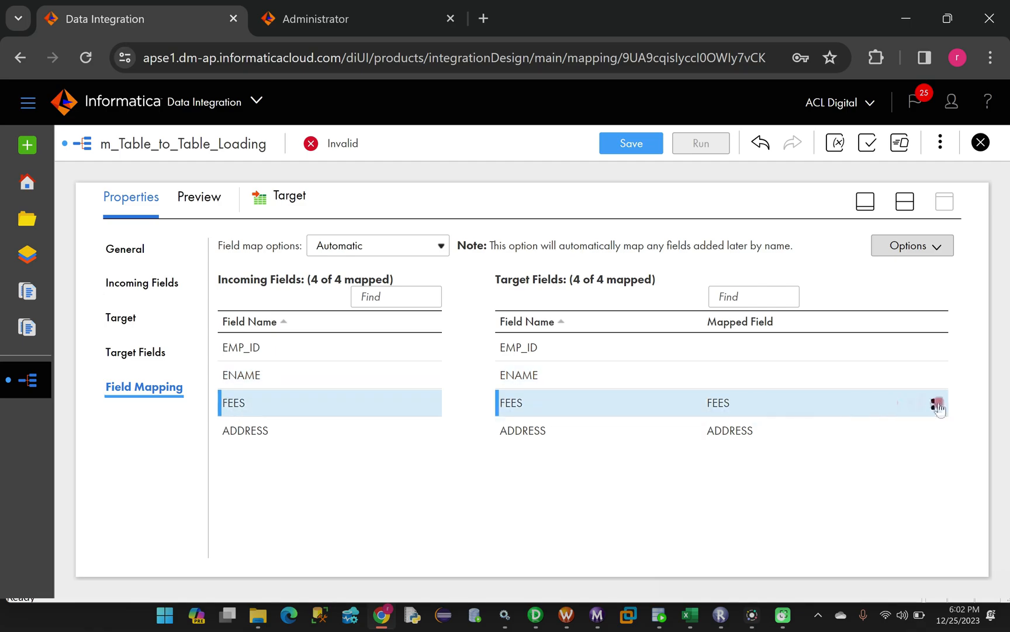
click(934, 408)
click(870, 433)
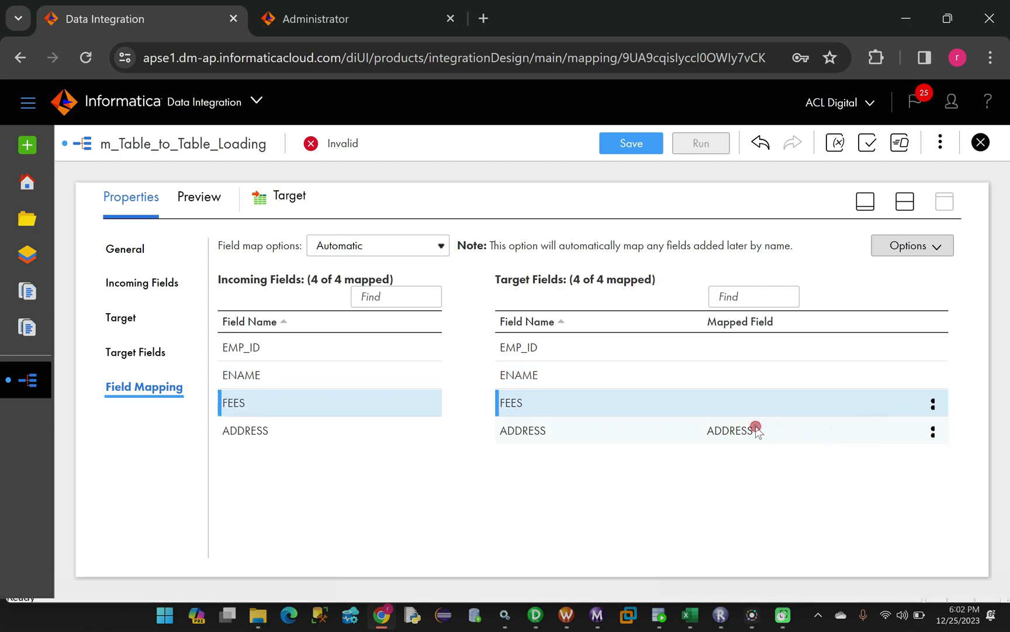
click(756, 430)
click(934, 431)
click(858, 462)
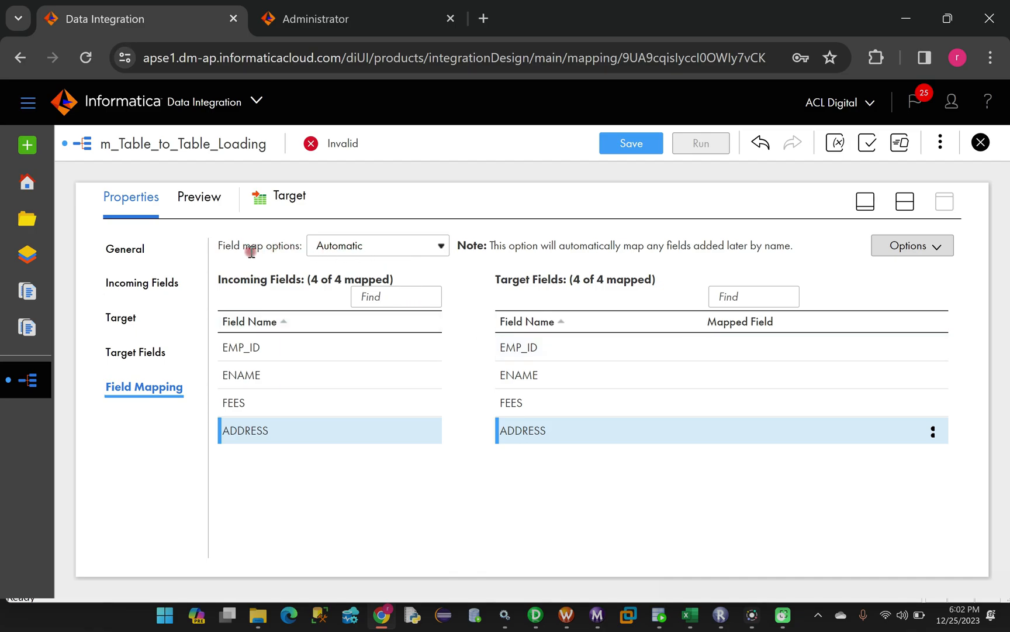
Set the field map option to Manual
click(921, 252)
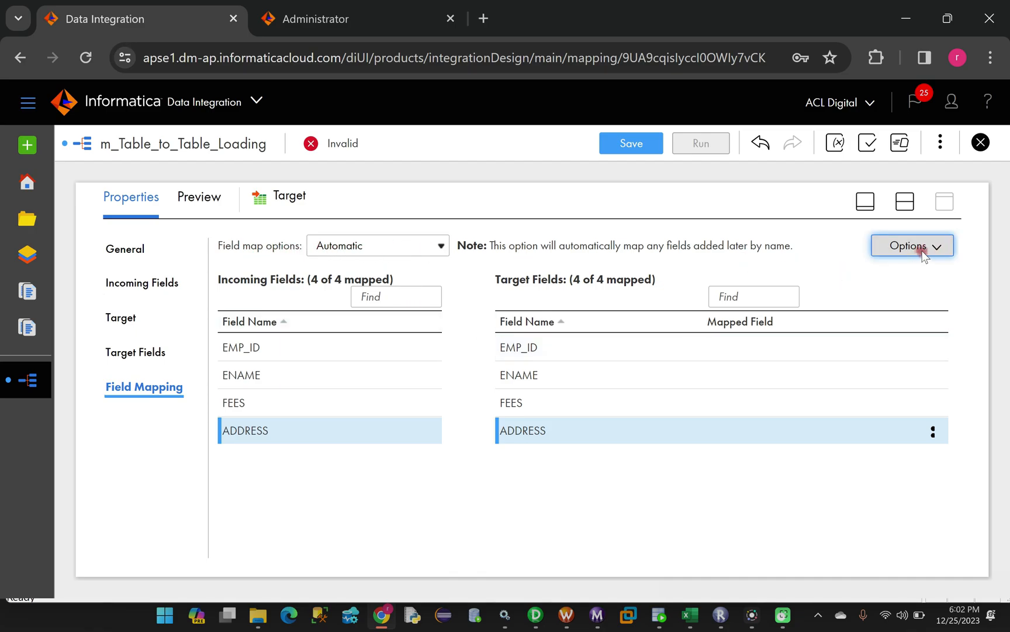
click(693, 422)
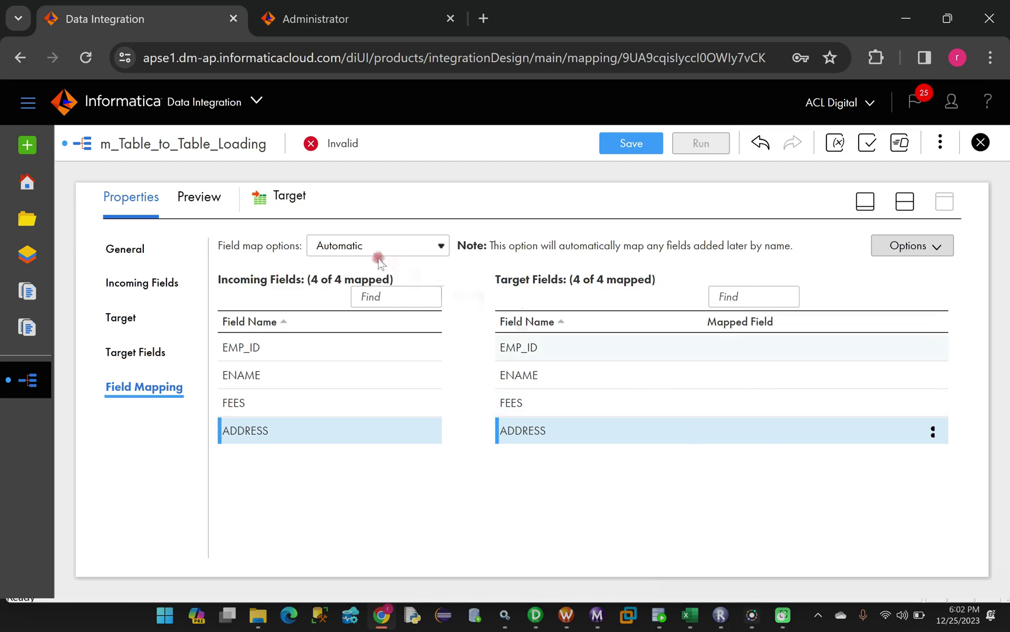
click(364, 245)
click(338, 263)
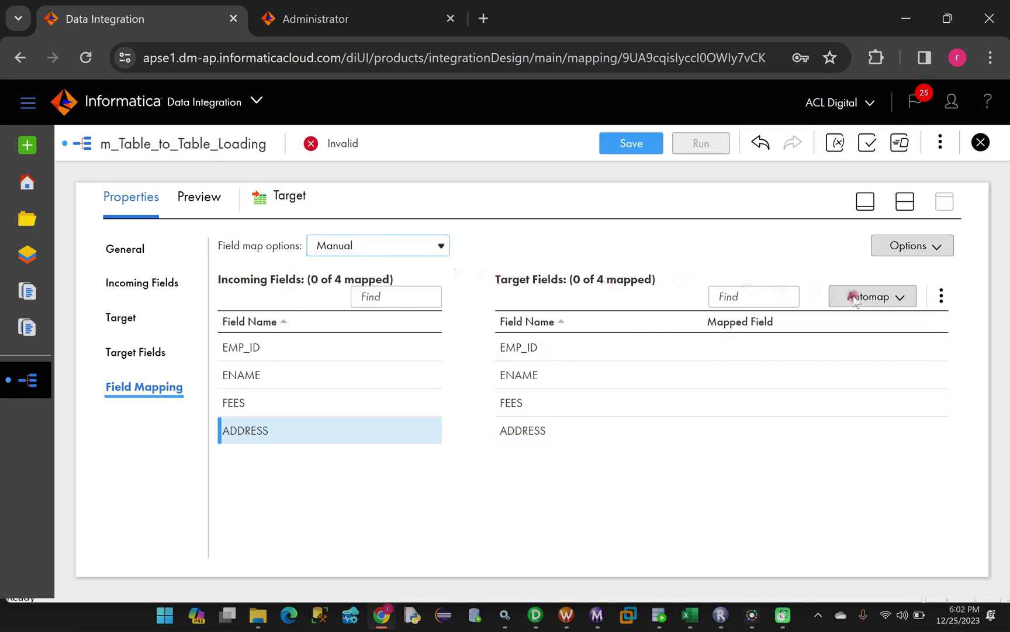
click(901, 297)
Smart Map EMP_ID, ENAME, FEES and ADDRESS to their incoming fields and save the mapping
click(794, 358)
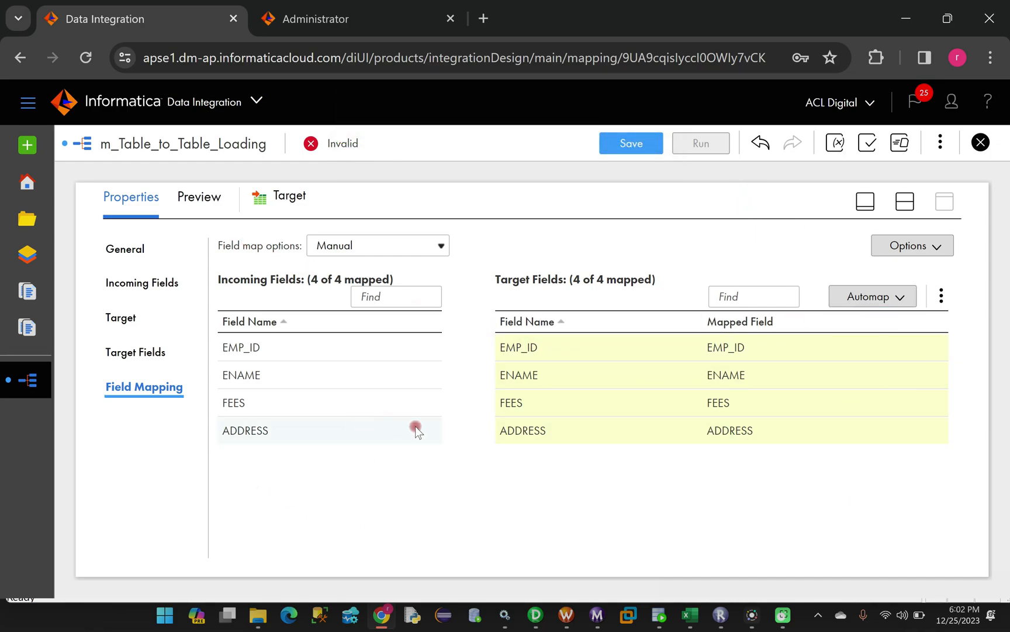
click(621, 145)
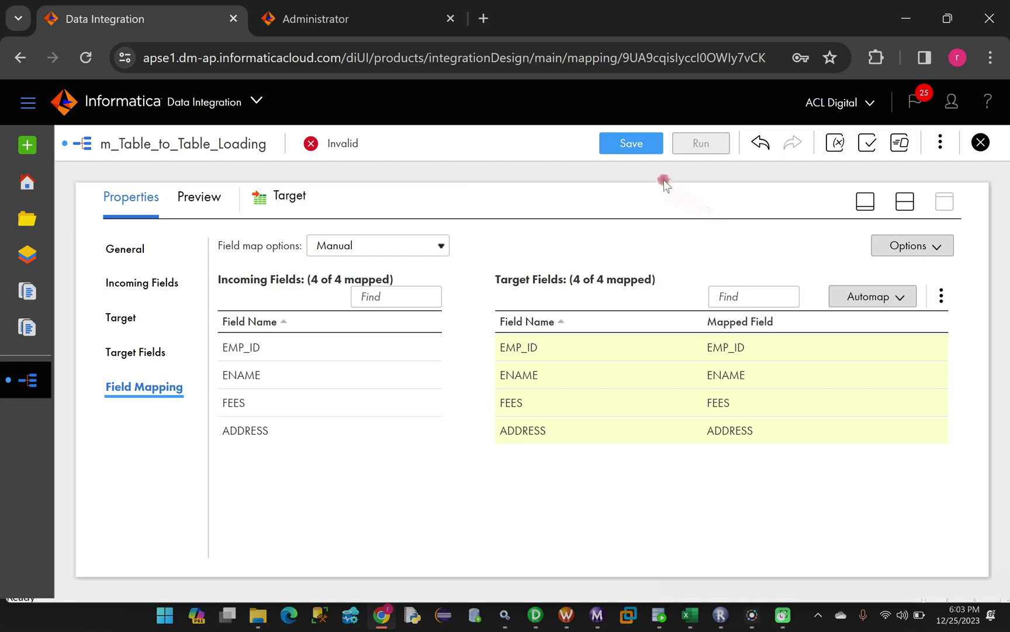
click(627, 143)
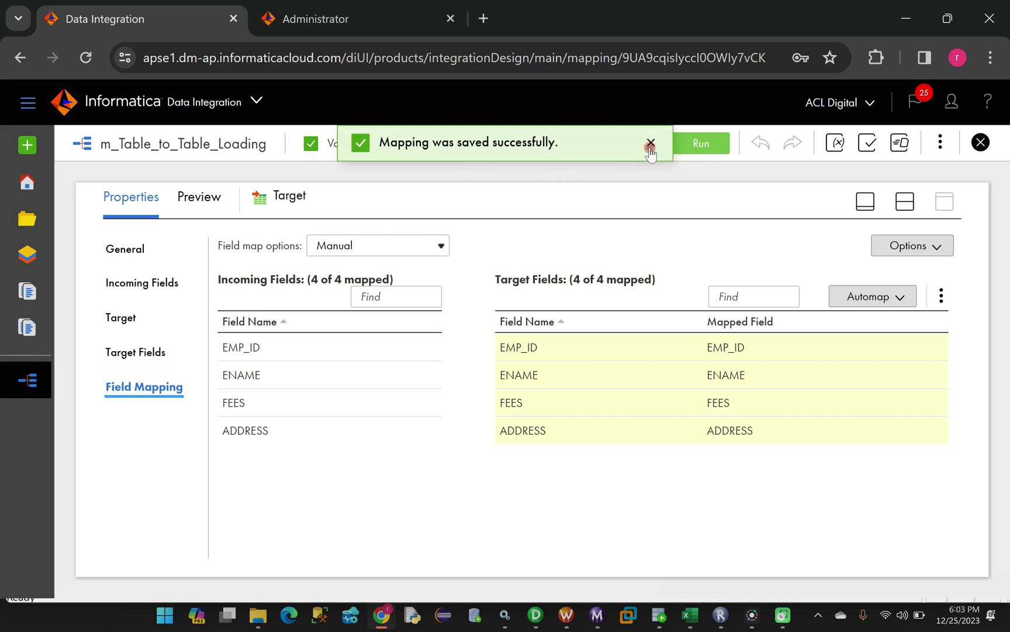
click(650, 145)
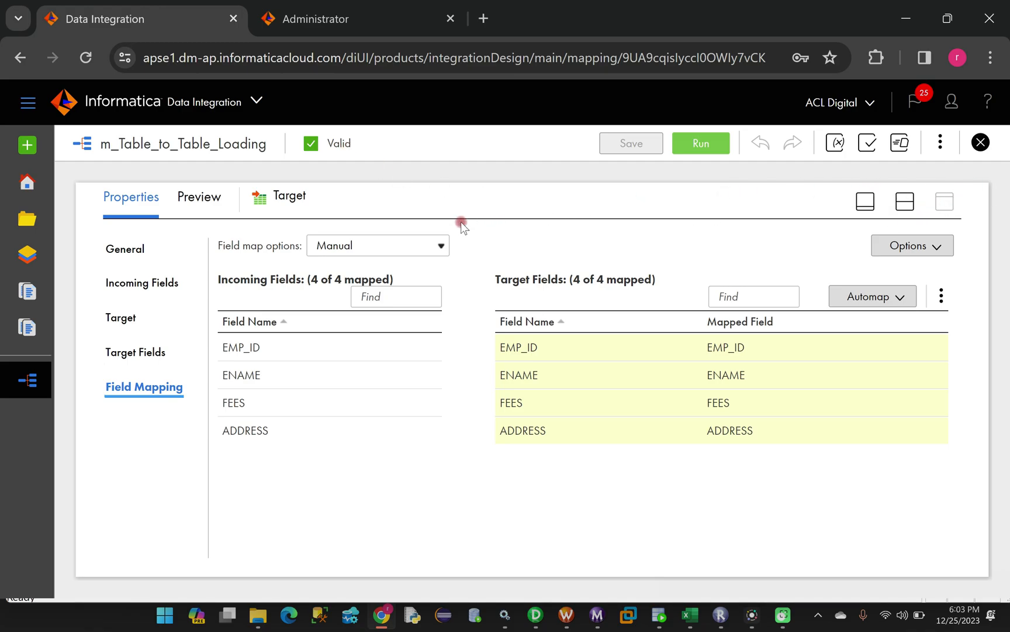
Collapse the Properties panel and resize panels to show the Source–Expression–Target diagram
click(865, 200)
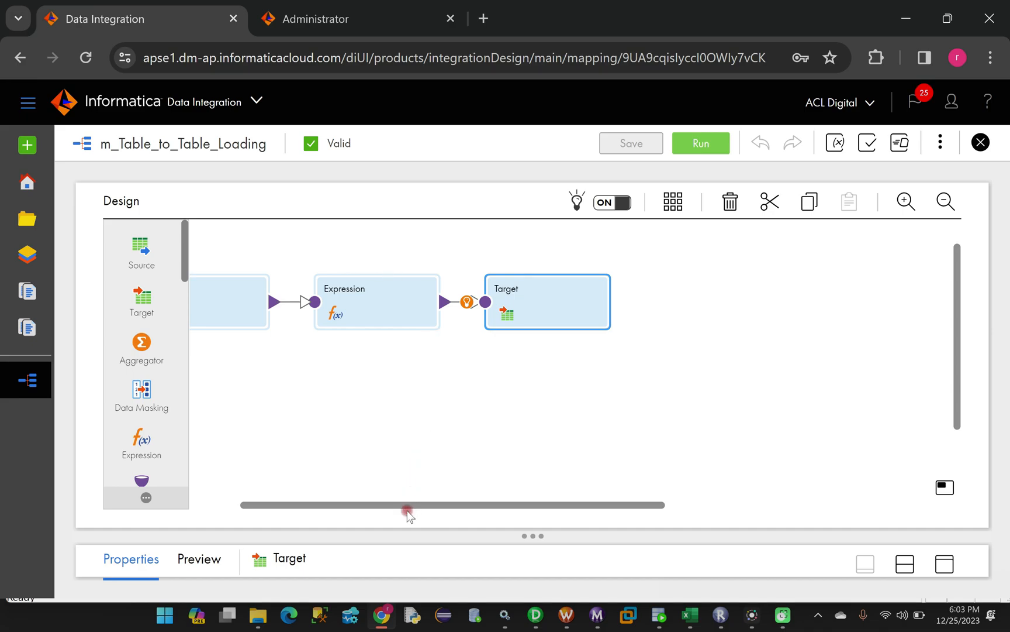
drag(407, 505, 331, 504)
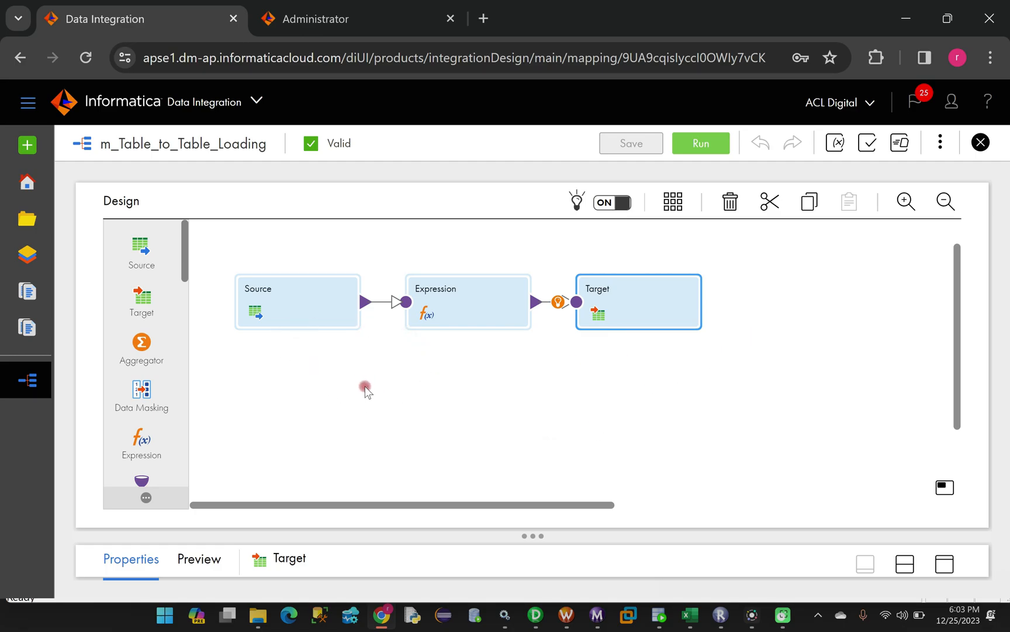
click(941, 142)
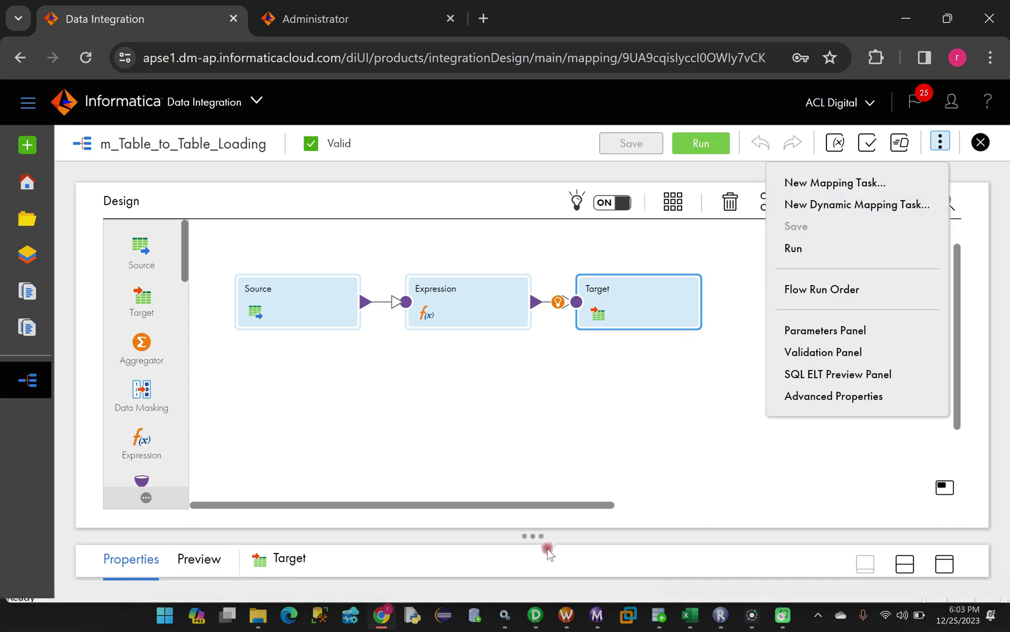
drag(548, 537, 461, 459)
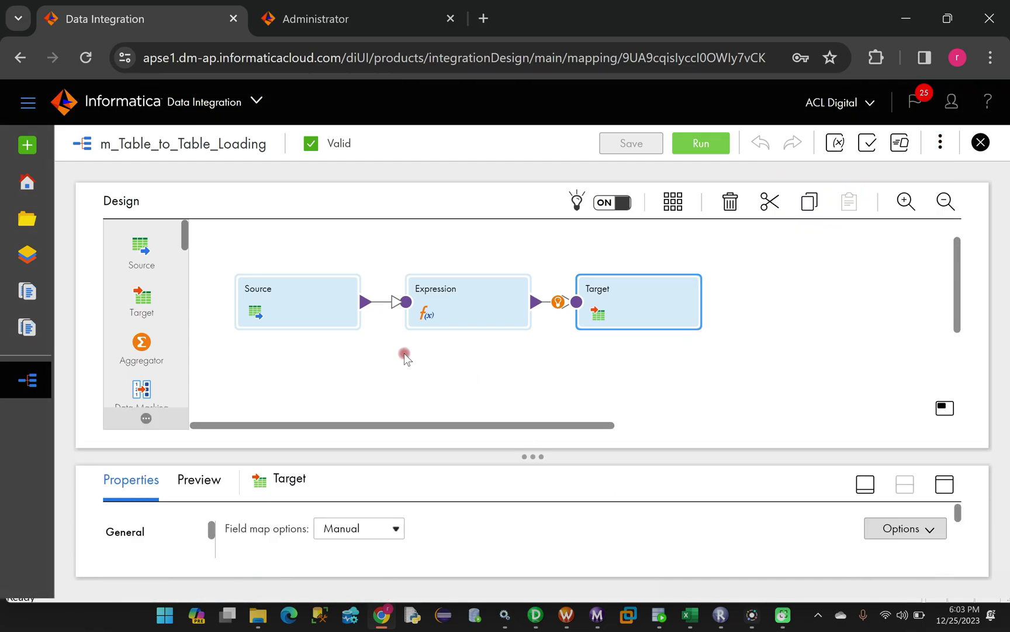
click(289, 300)
drag(553, 453, 569, 356)
Copy the mapping name m_Table_to_Table_Loading
drag(271, 146, 103, 139)
right_click(122, 138)
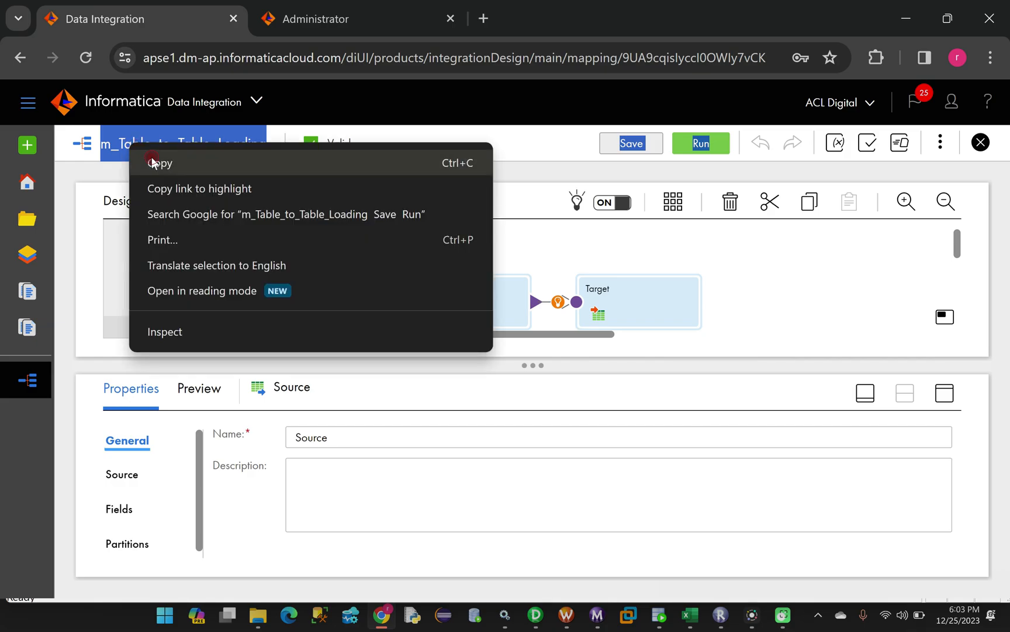
click(149, 162)
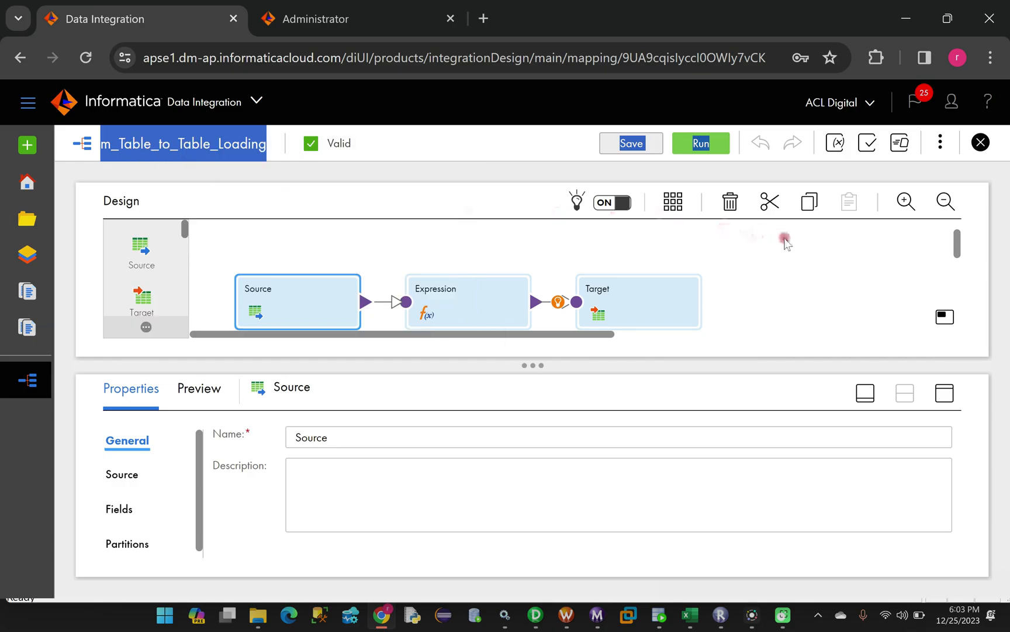
click(941, 142)
Create a new mapping task named mct_m_Table_to_Table_Loading_Save_Run
click(846, 183)
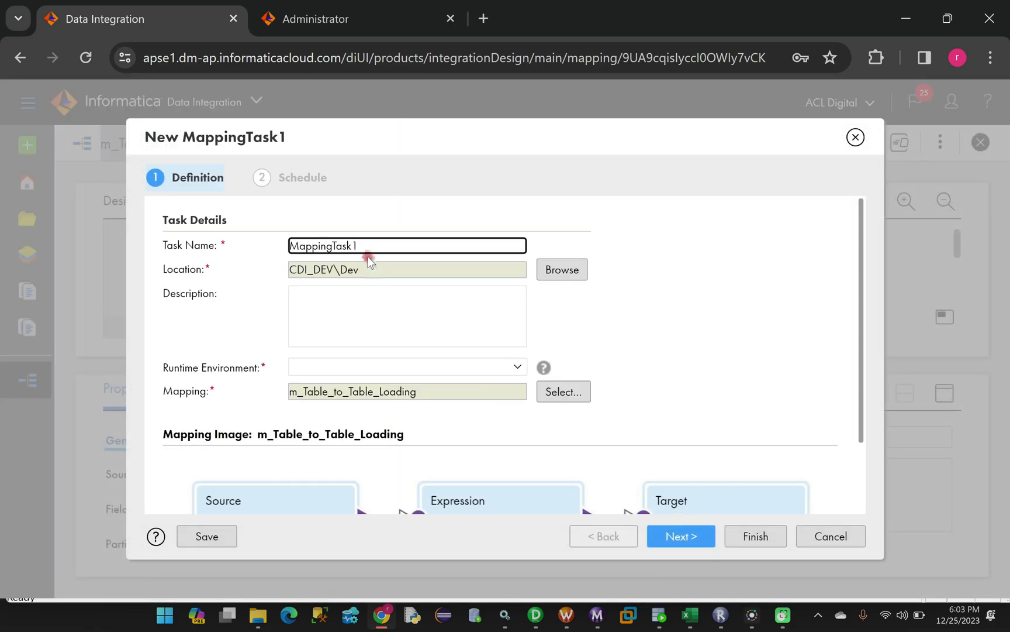
drag(364, 247, 254, 249)
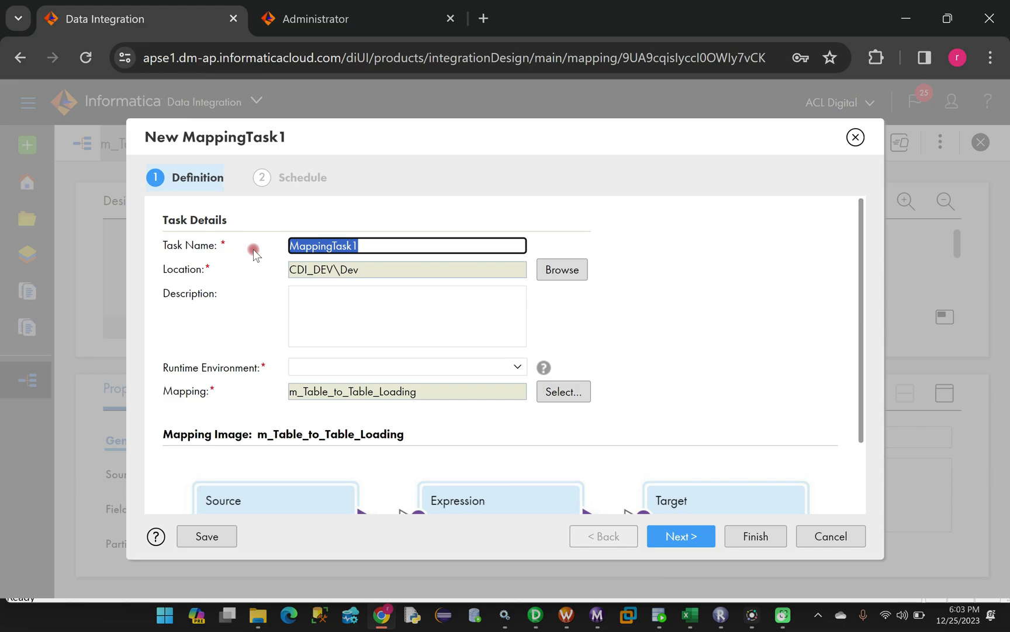
key(BackSpace)
text(m)
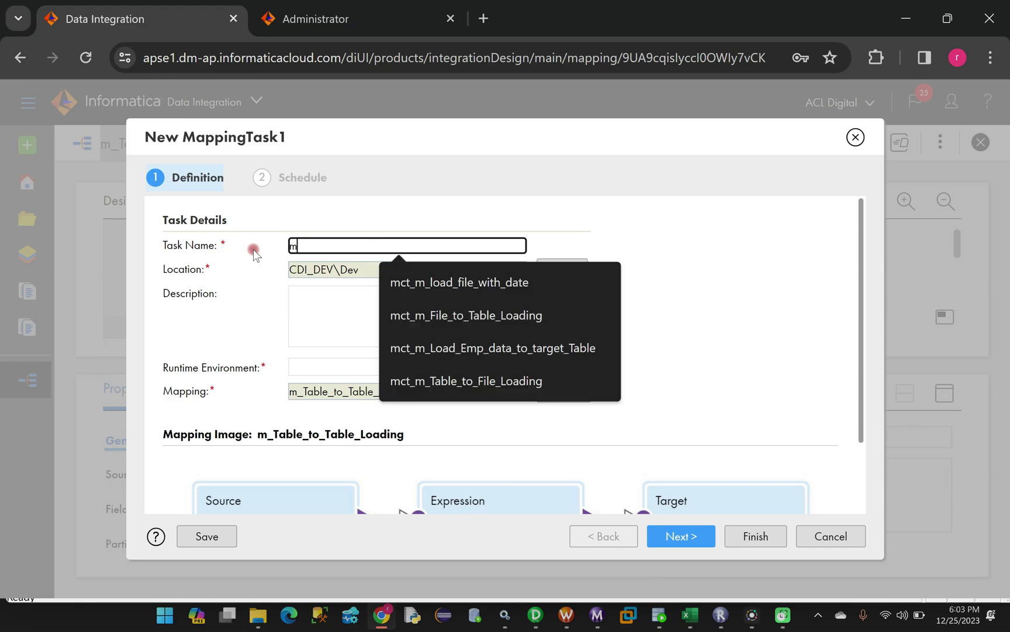
text(ct_)
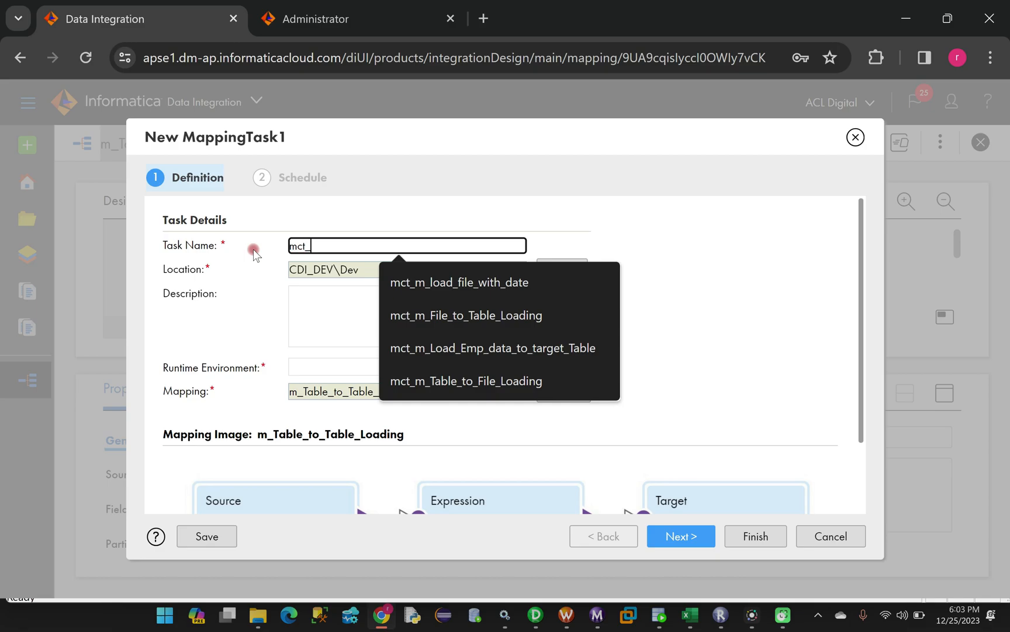
key(ctrl+v)
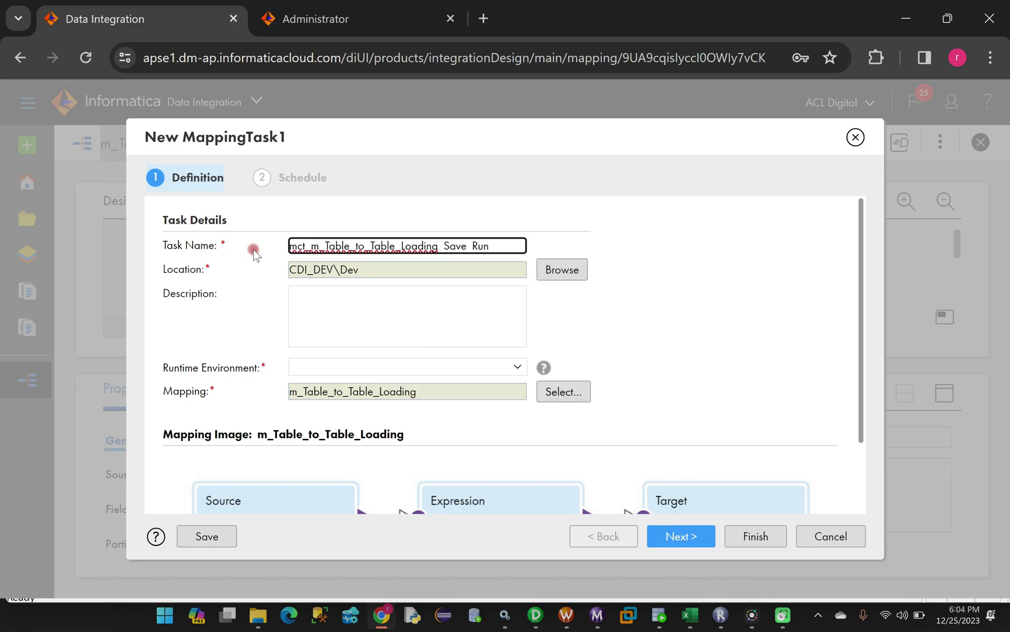
Assign the available agent runtime environment and continue to the schedule step
click(514, 366)
click(334, 414)
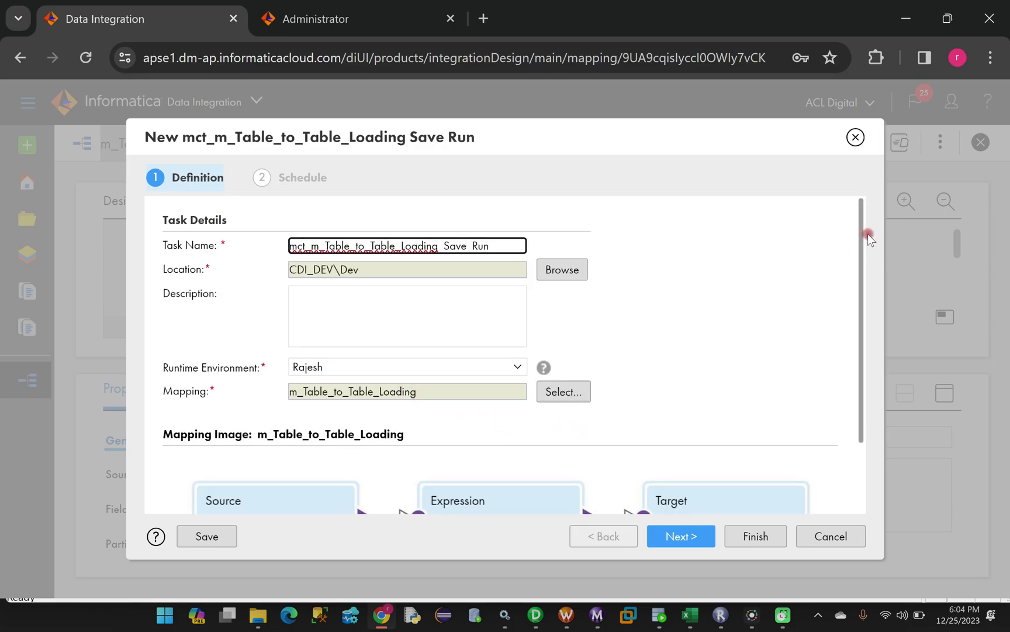
scroll(863, 231, down, 3)
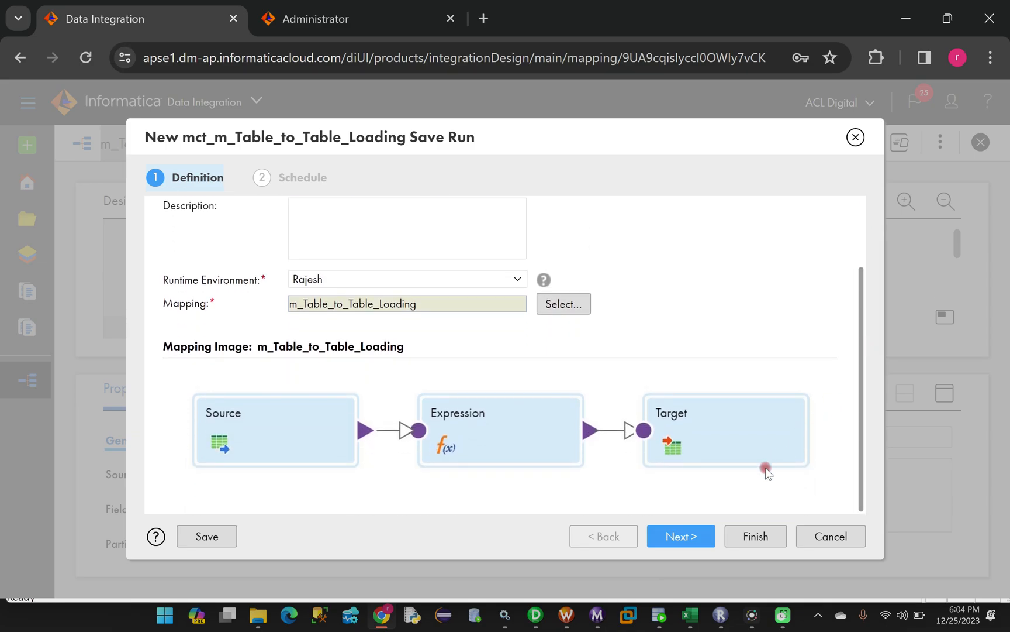
click(690, 536)
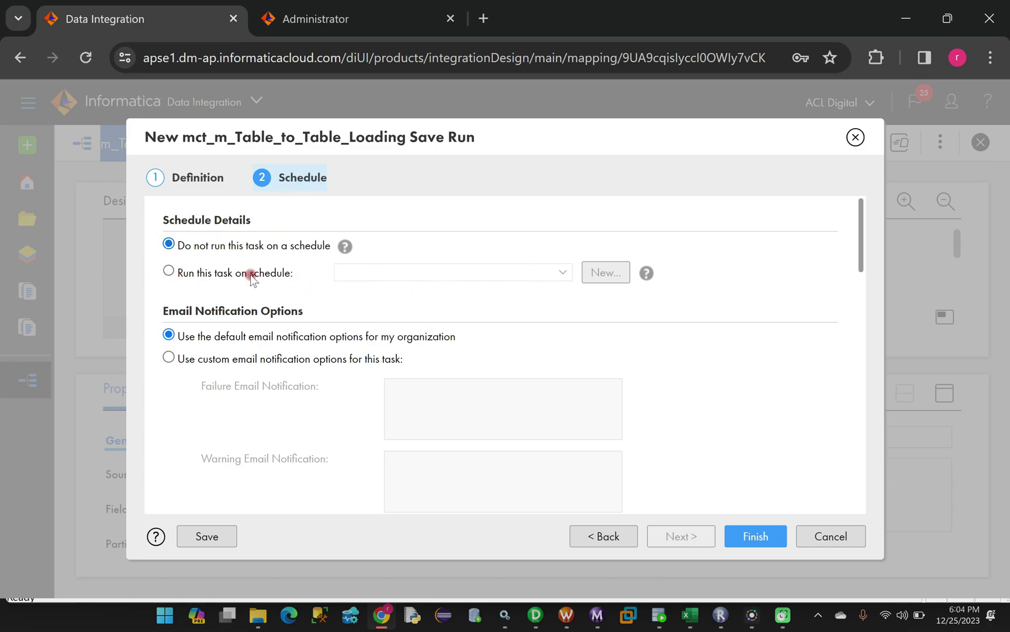
Keep 'Do not run this task on a schedule' and finish saving the mapping task
scroll(395, 387, down, 12)
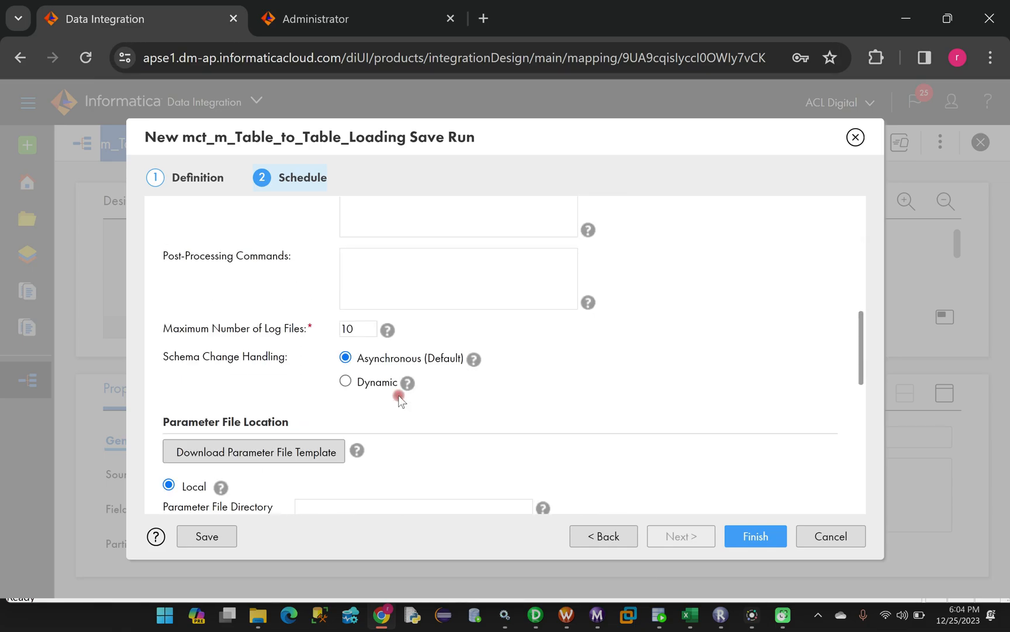
scroll(406, 420, up, 5)
scroll(410, 429, up, 7)
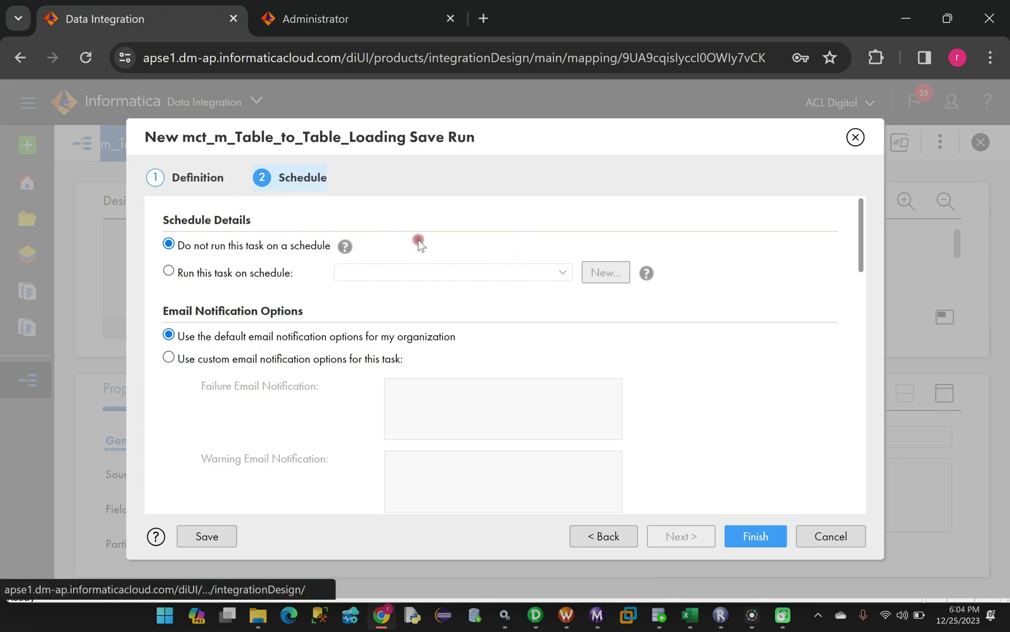
click(754, 537)
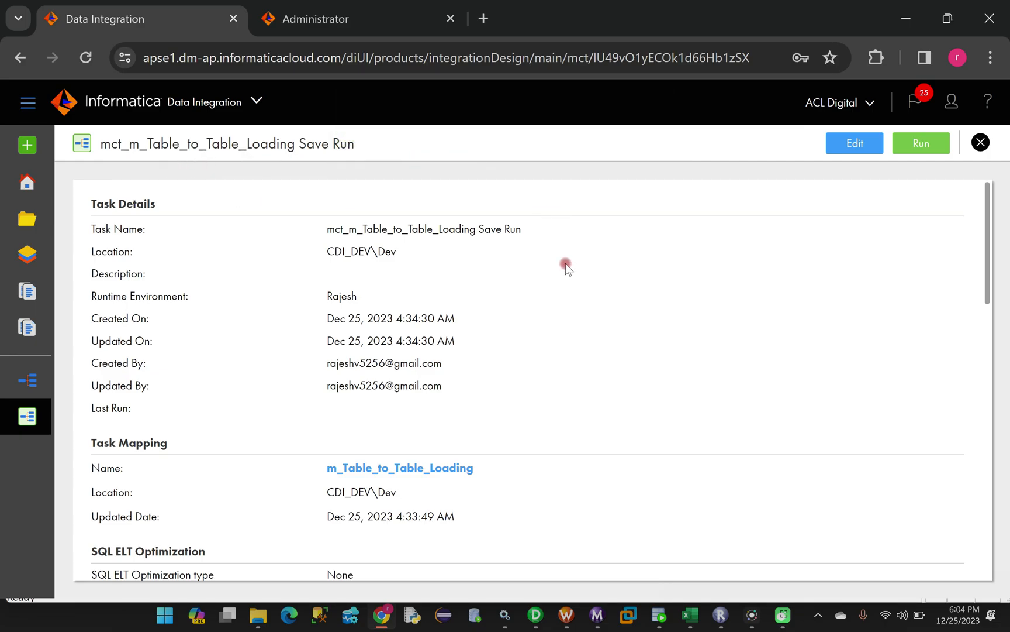
scroll(536, 278, down, 6)
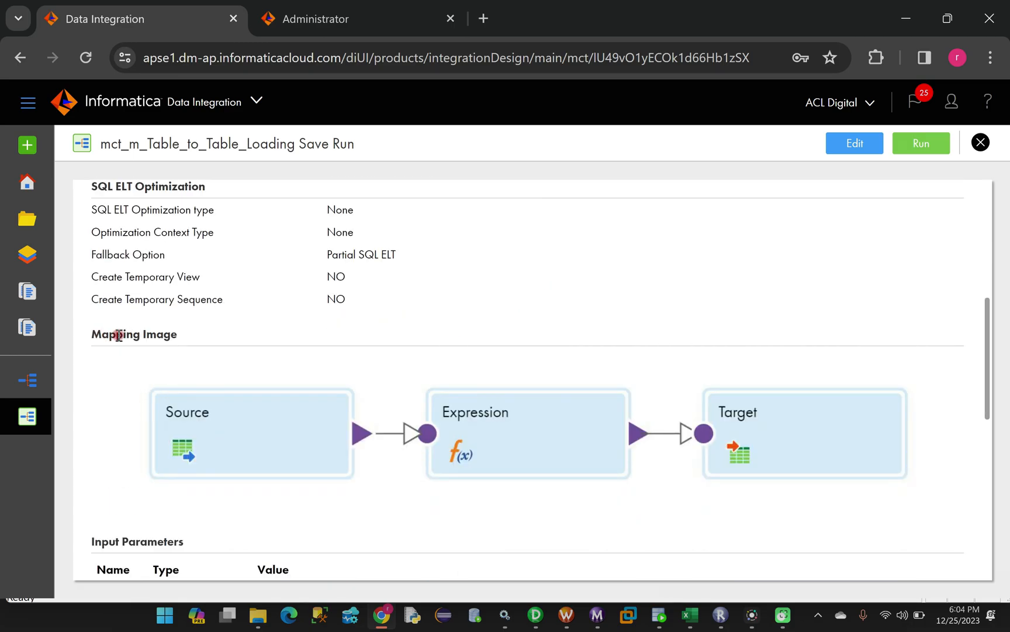
scroll(559, 357, down, 6)
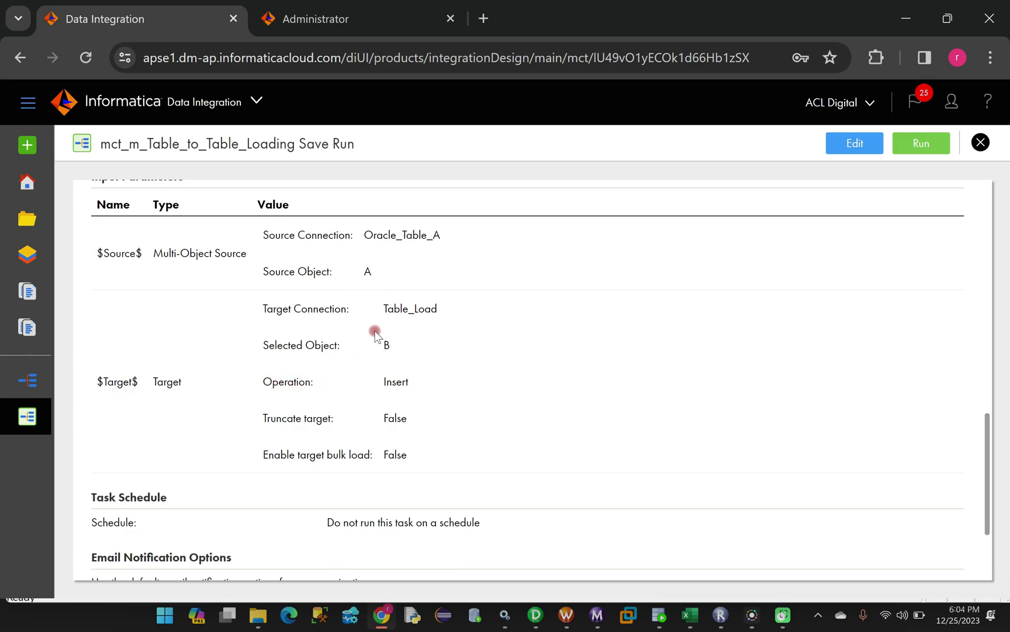
scroll(436, 410, down, 2)
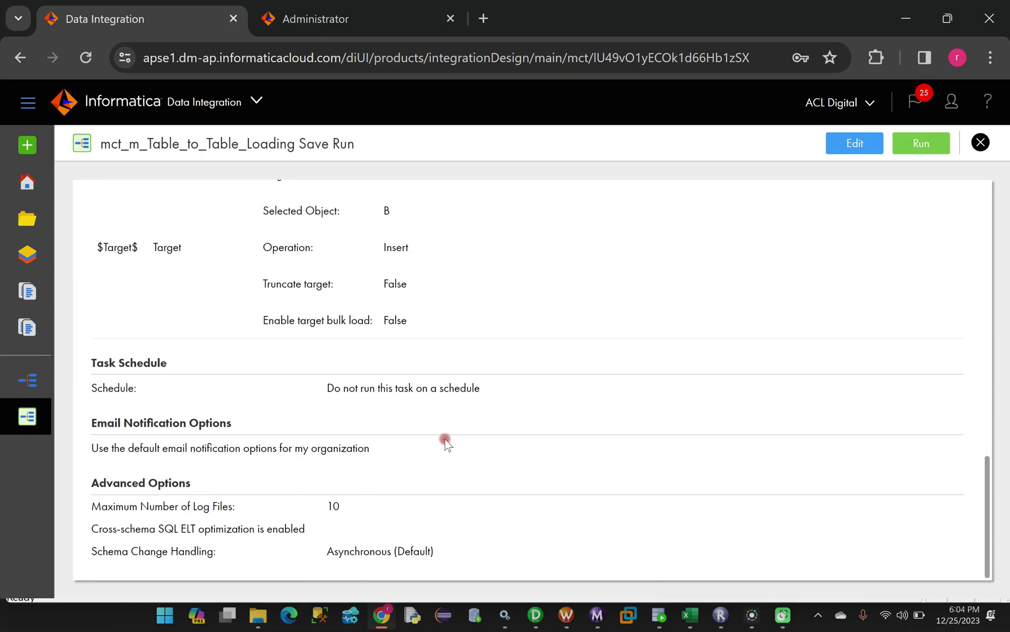
scroll(444, 430, up, 10)
scroll(413, 332, up, 5)
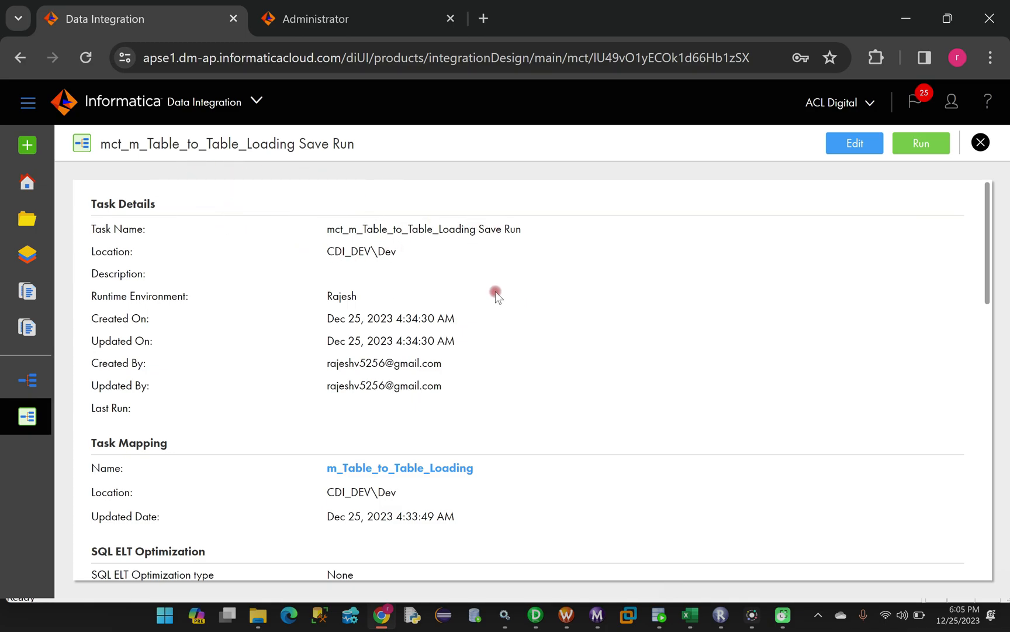
scroll(682, 324, down, 3)
scroll(682, 323, up, 3)
Open the Monitor service from My Services in a new browser tab
click(334, 23)
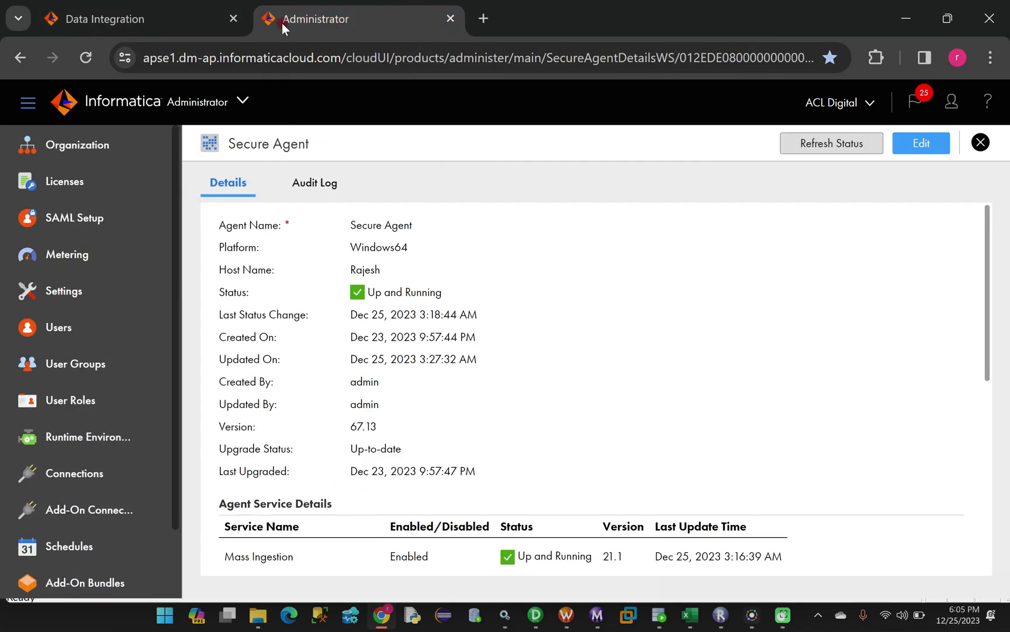
click(140, 24)
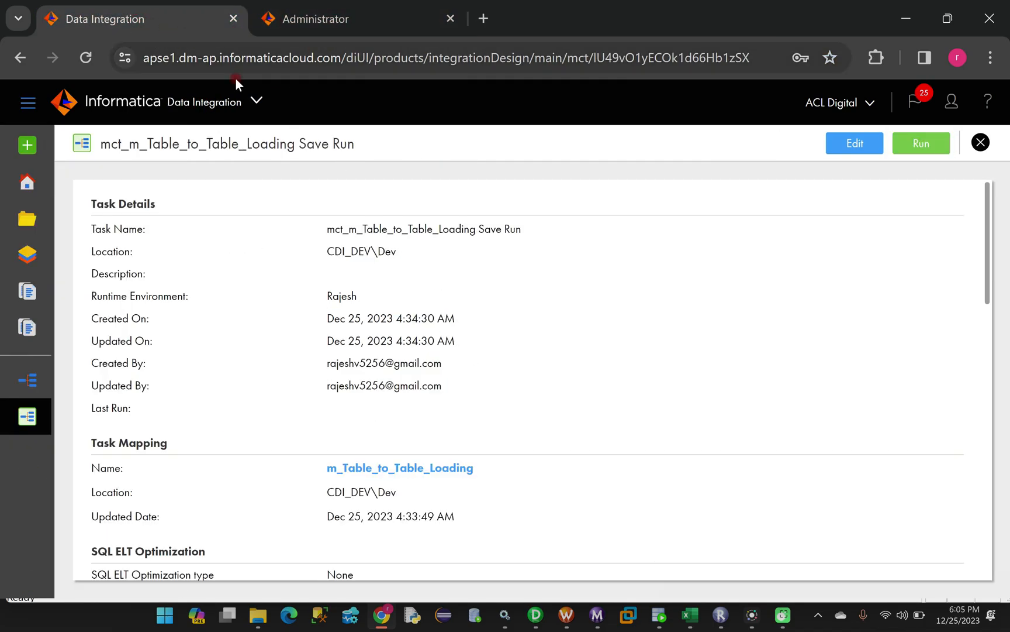
click(259, 101)
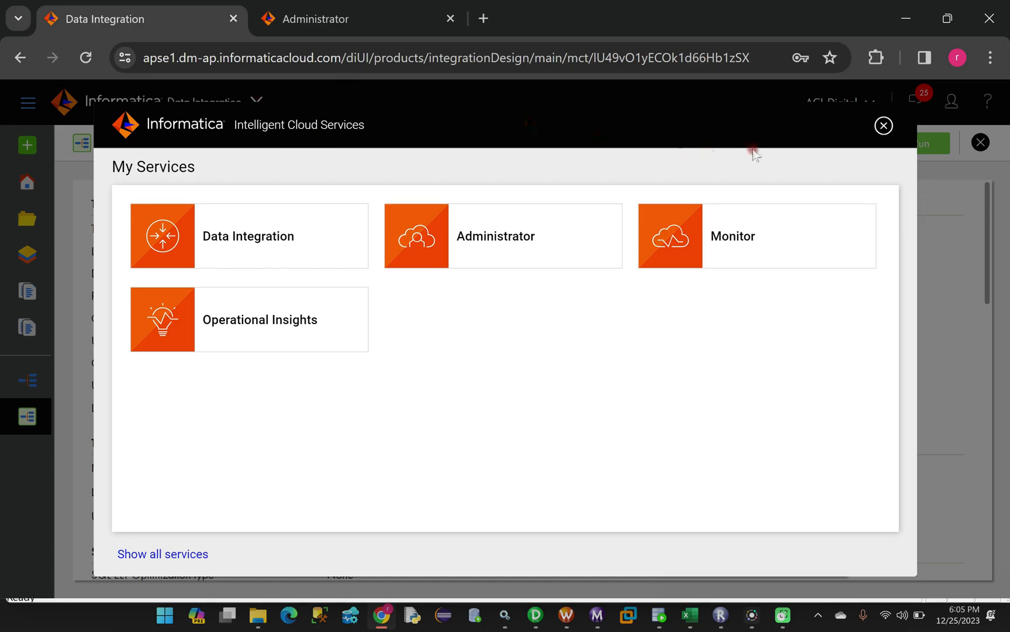
click(883, 126)
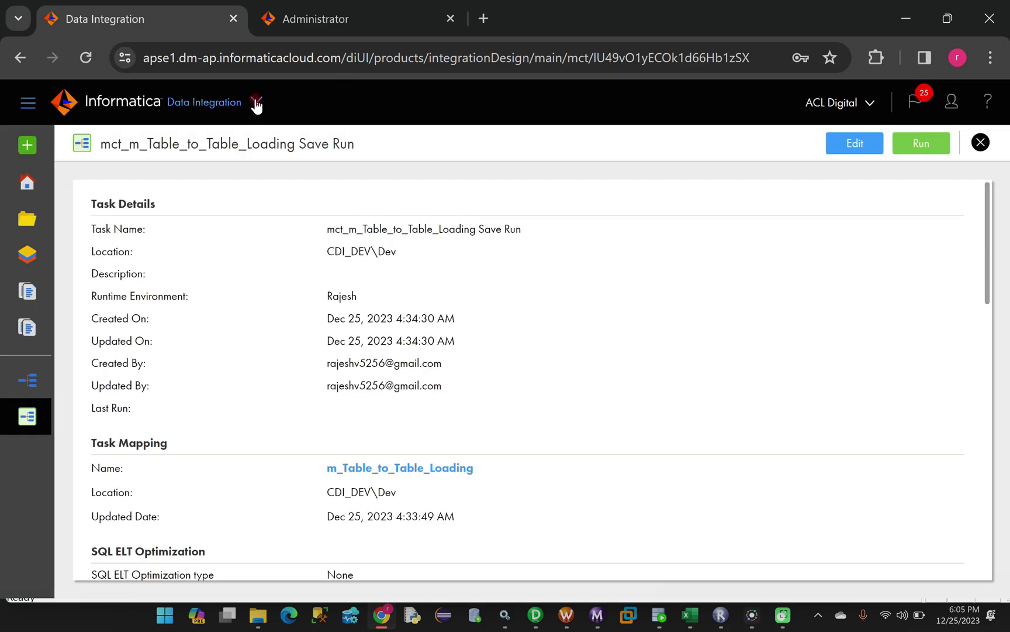
click(256, 103)
right_click(740, 233)
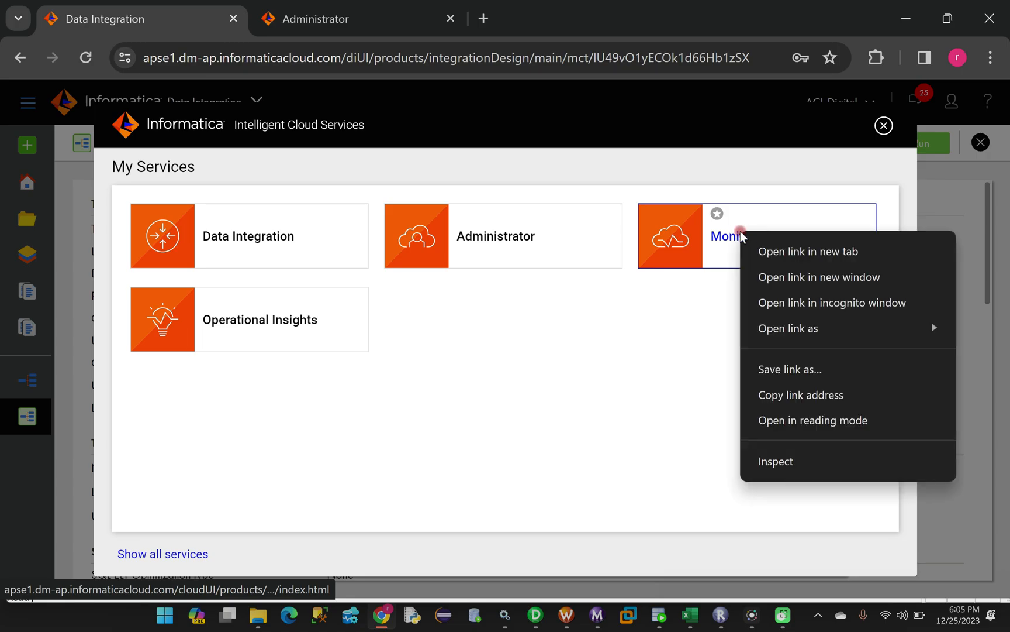
click(760, 251)
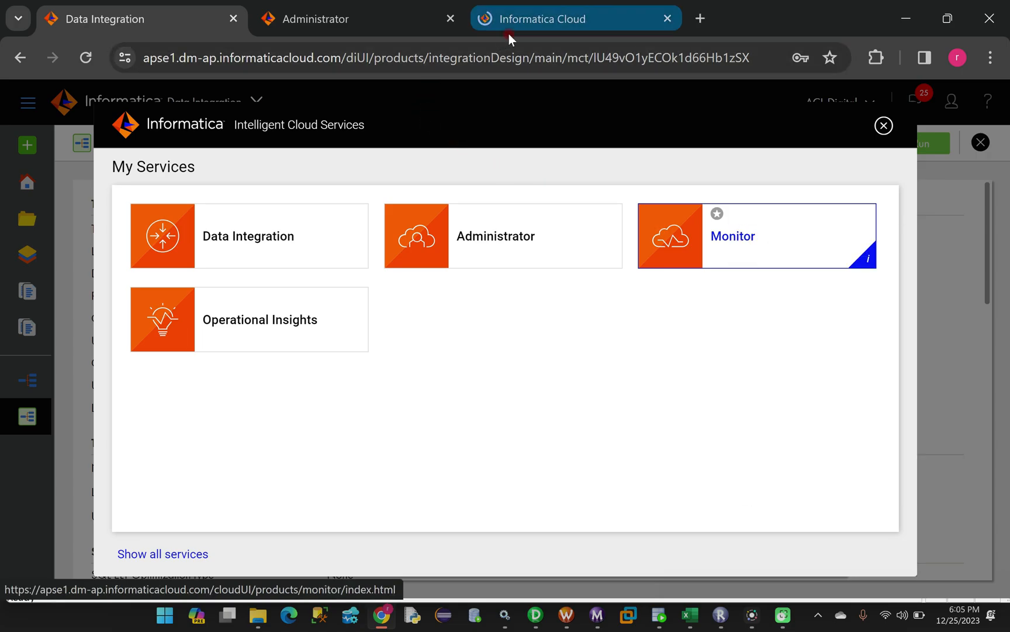
click(549, 30)
Back on the task details page, run mct_m_Table_to_Table_Loading Save Run
click(145, 26)
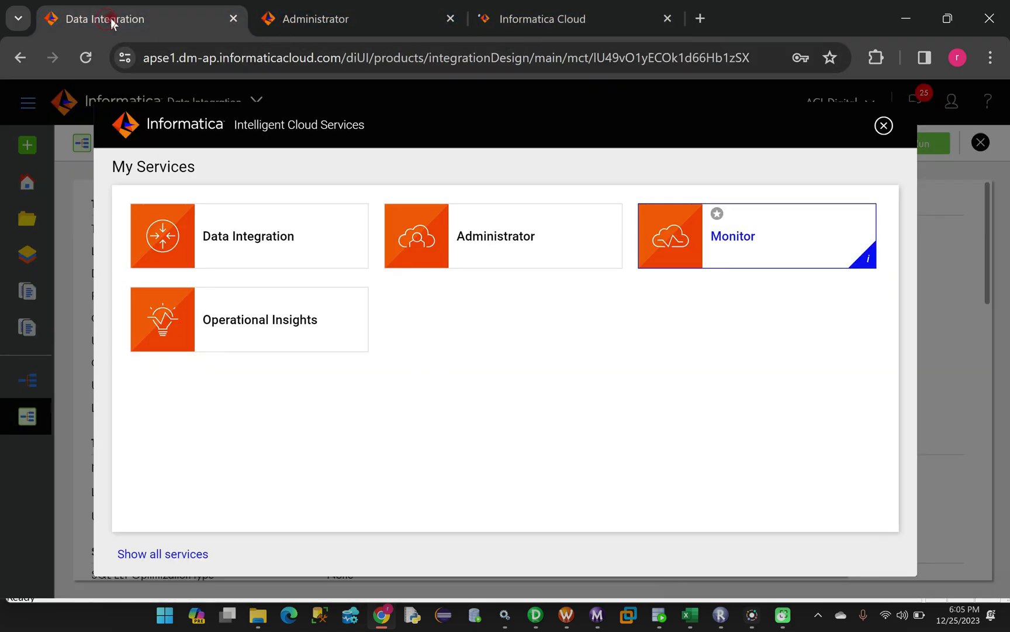
click(884, 127)
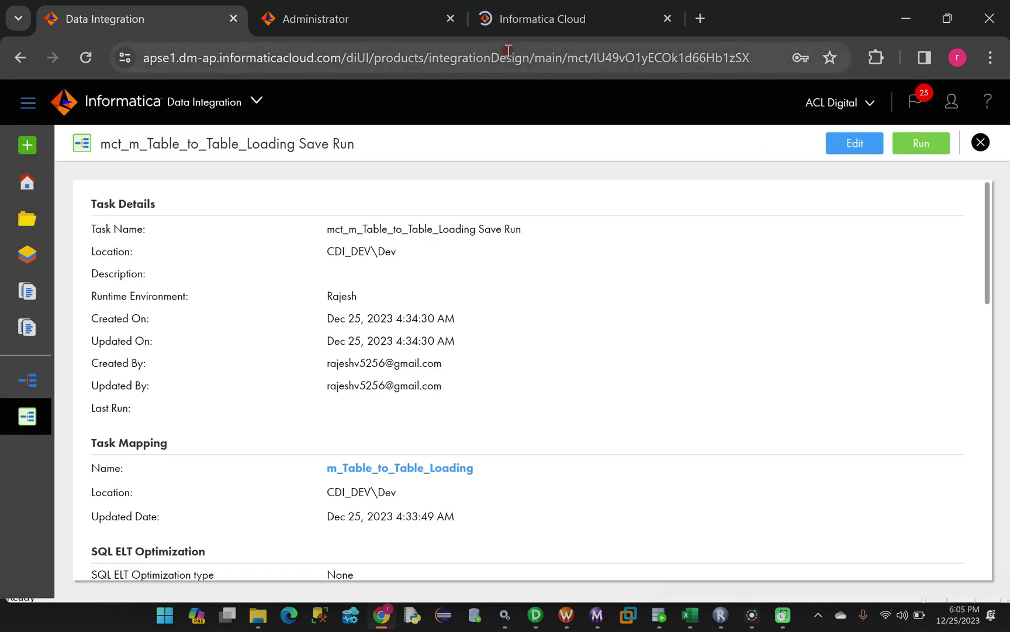
click(527, 21)
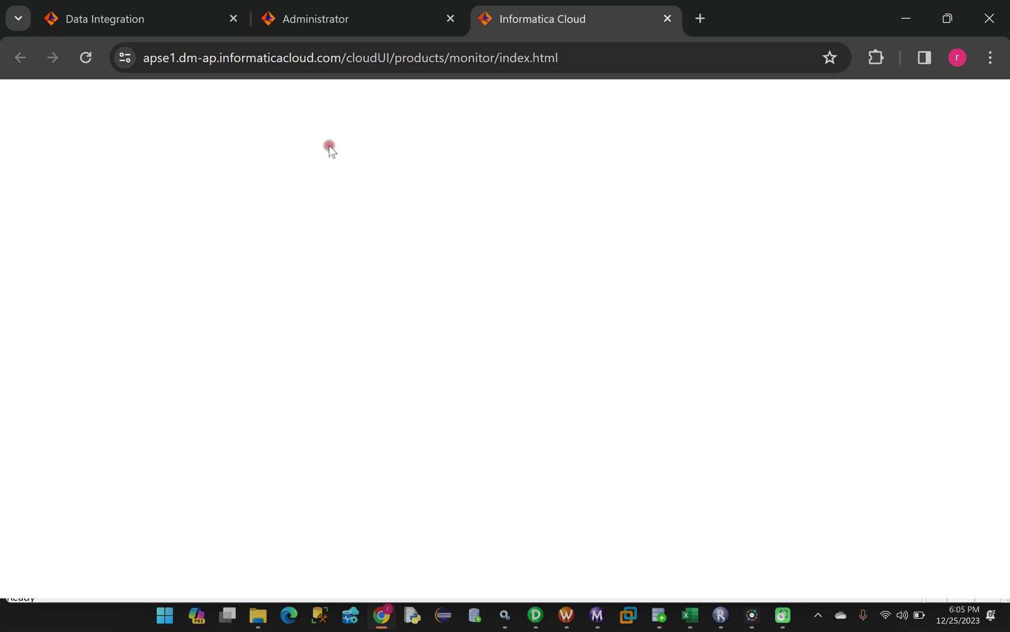
click(110, 18)
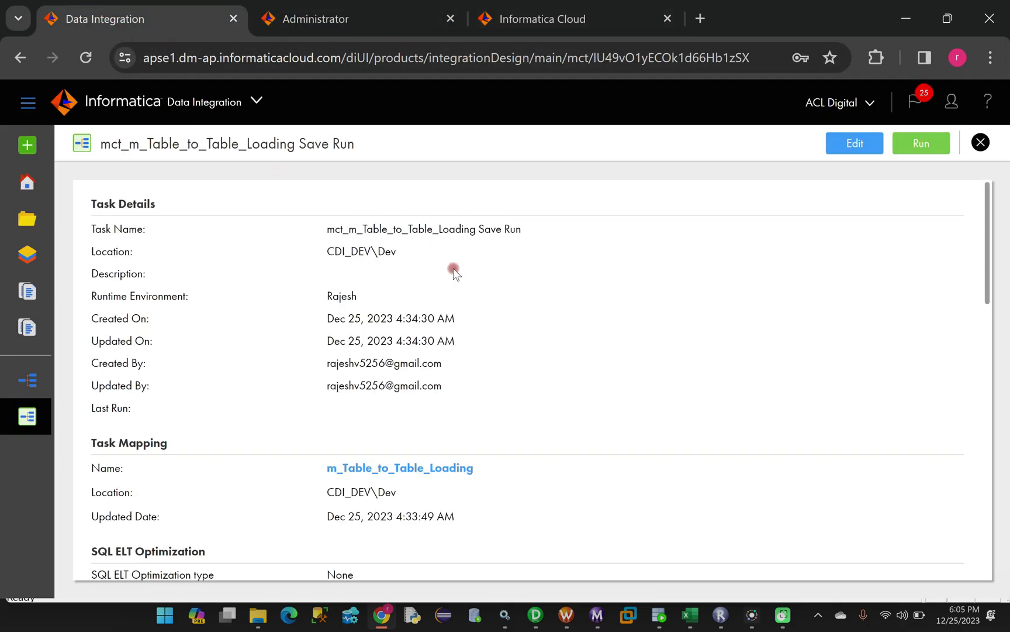
click(921, 145)
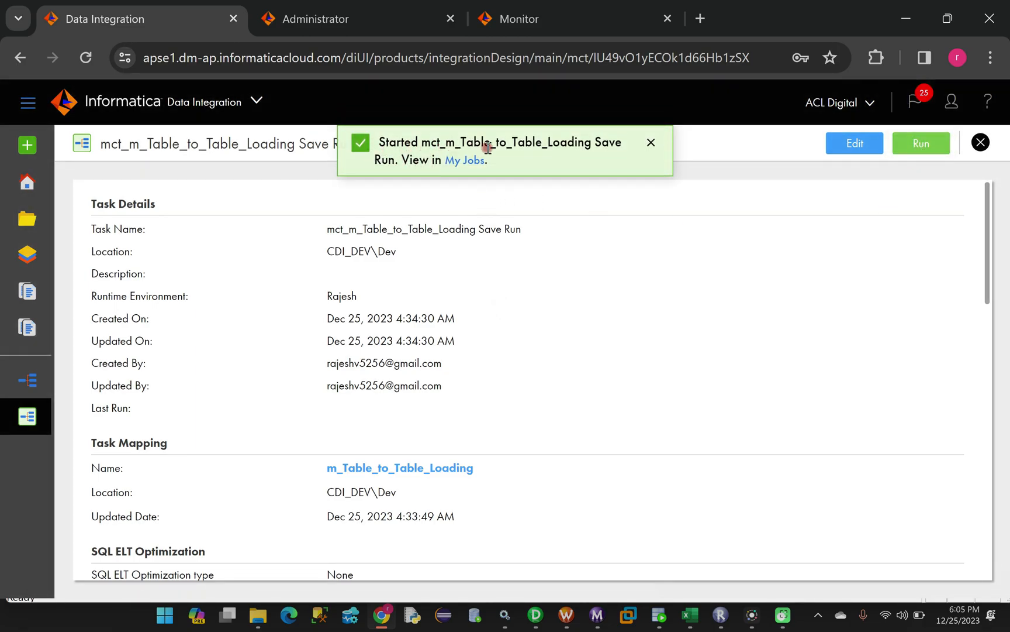
Refresh Monitor's Running Jobs until the Save Run-1 job shows Success with 11 rows
click(522, 20)
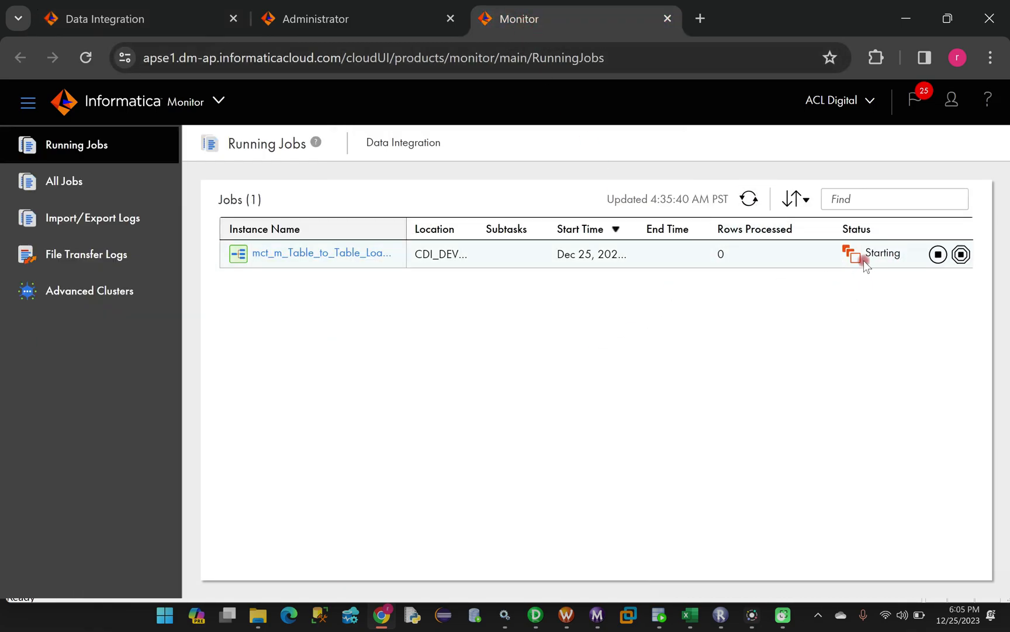
click(748, 200)
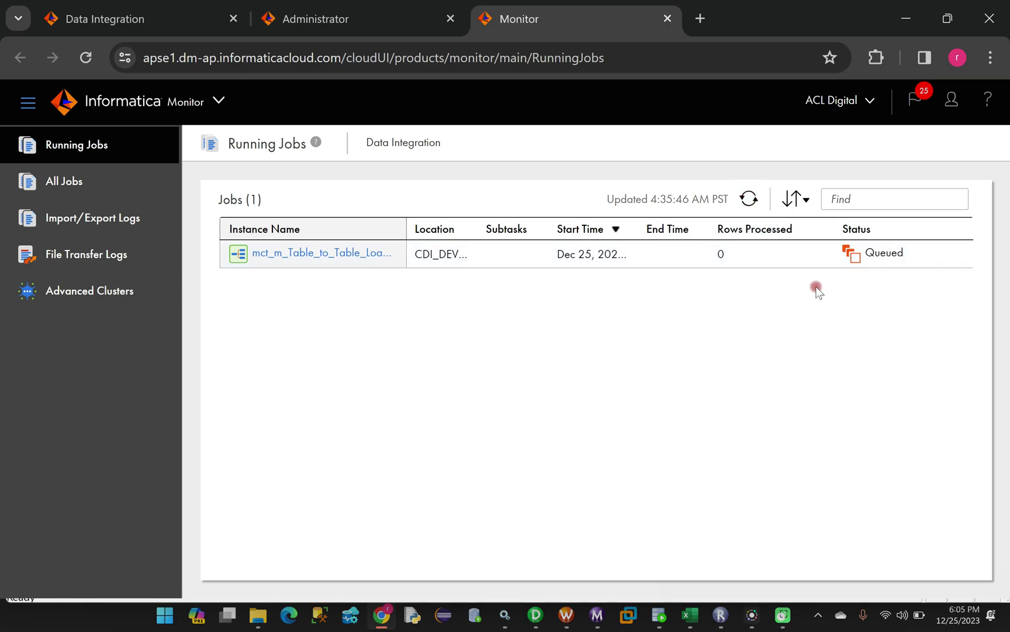
click(749, 201)
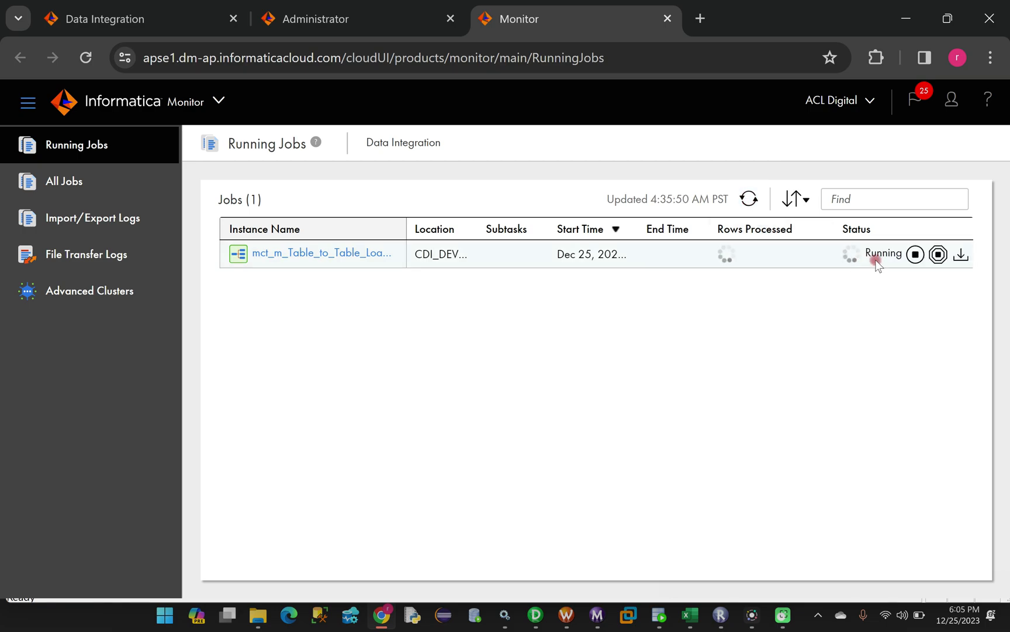
click(749, 200)
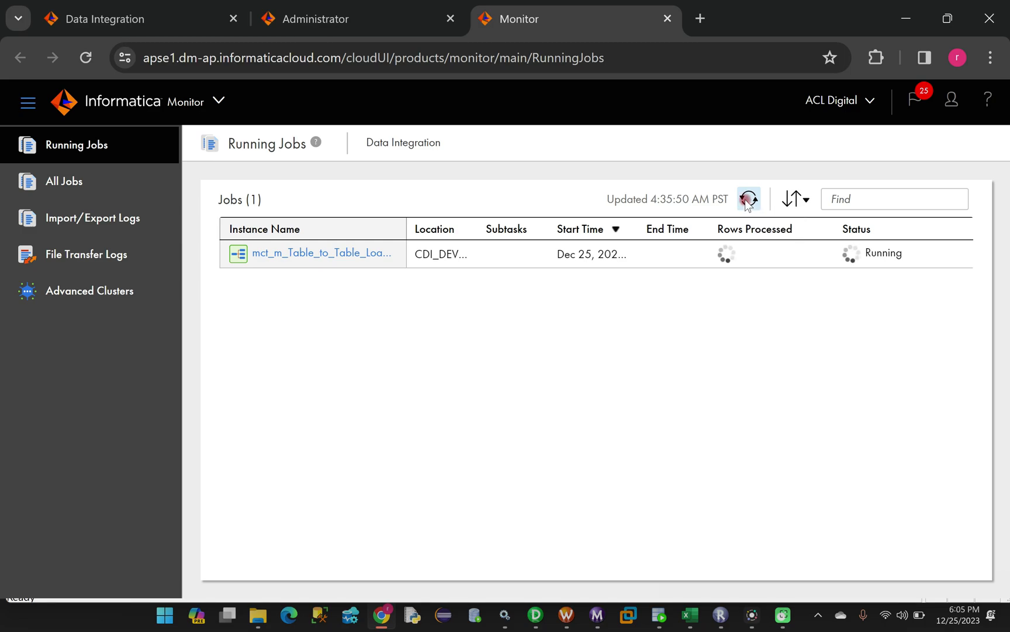
click(748, 200)
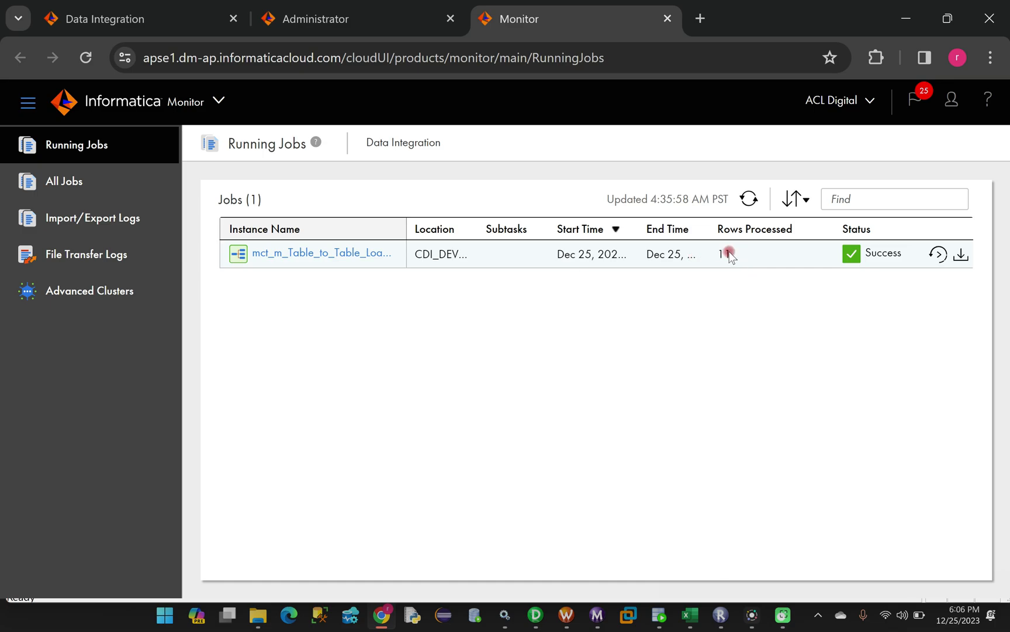
Open the finished job's details to confirm 11 rows for Source and Target (B), then go to SQL Developer
click(299, 254)
scroll(505, 444, down, 1)
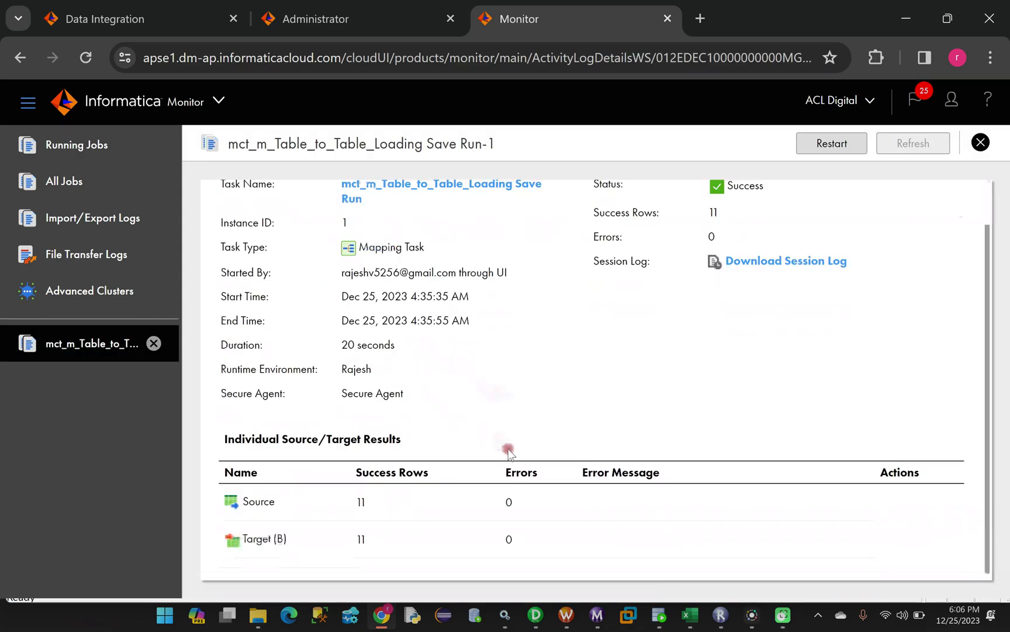
double_click(357, 538)
scroll(541, 356, up, 1)
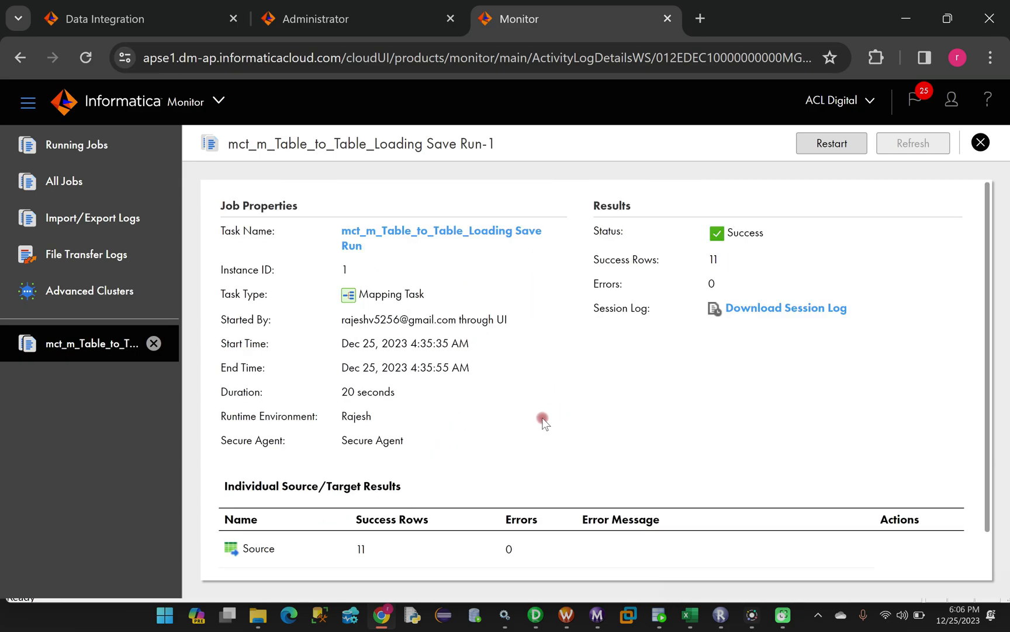
mouse_move(660, 618)
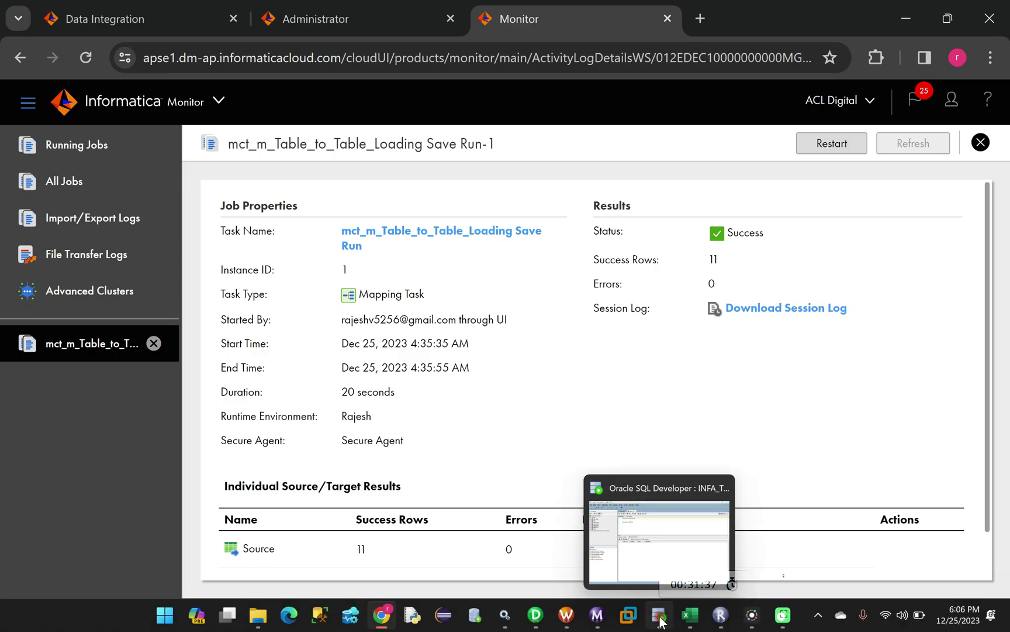
click(660, 616)
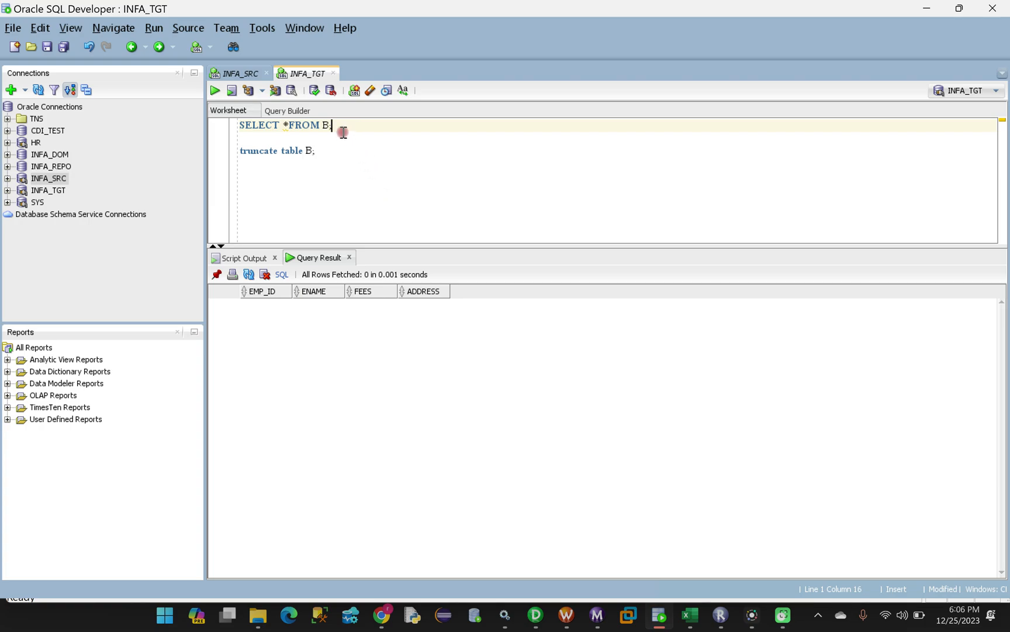
Run SELECT * FROM B; to confirm table B holds 11 rows, then return to Excel
drag(333, 125, 233, 130)
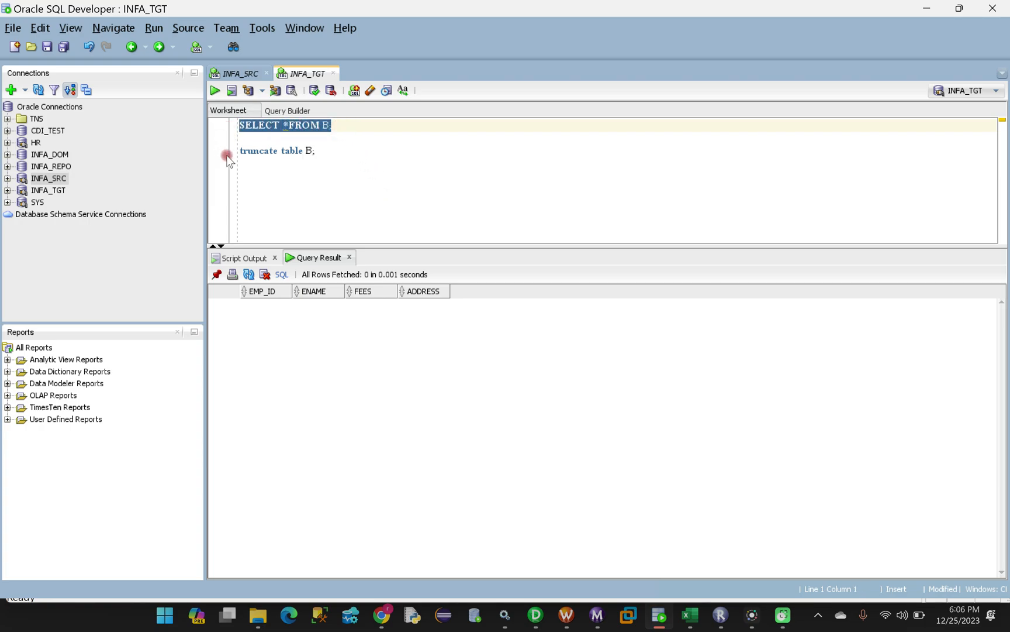
click(215, 91)
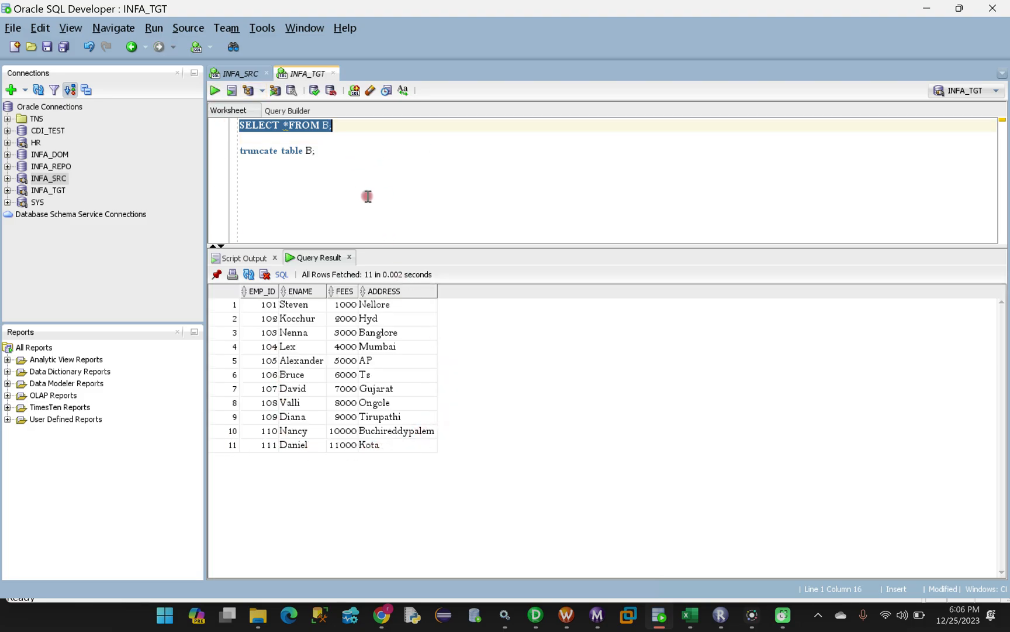
click(347, 126)
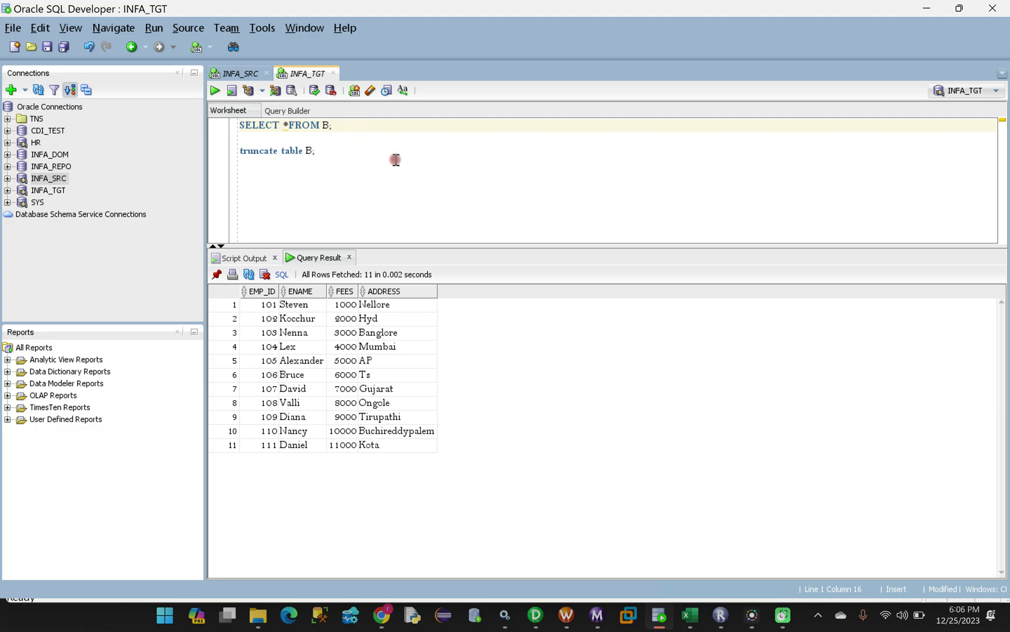
click(690, 614)
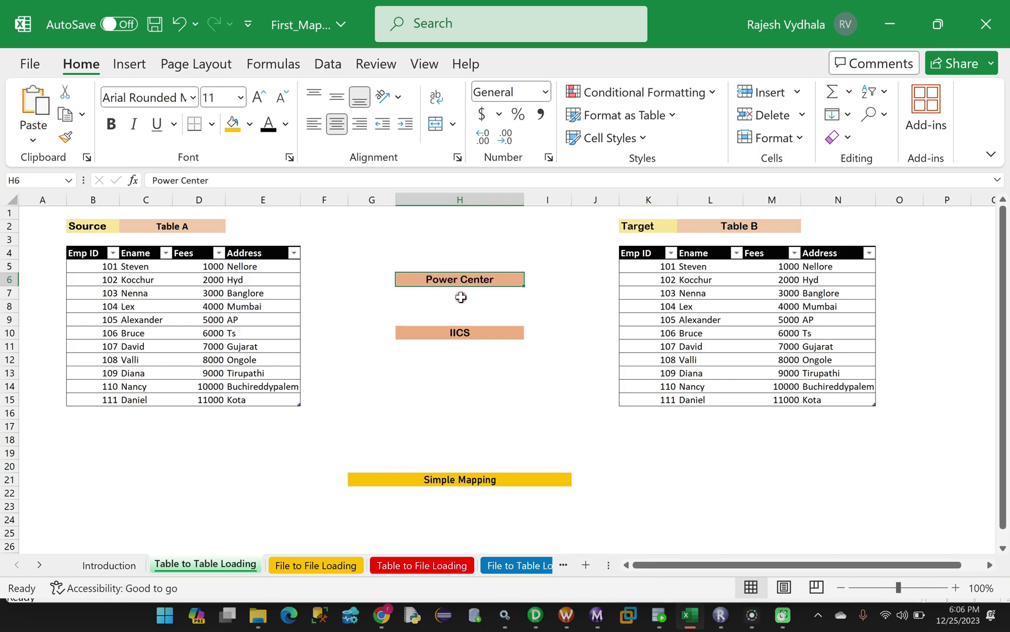
Select cell H10, then show the File to File Loading sheet
click(448, 333)
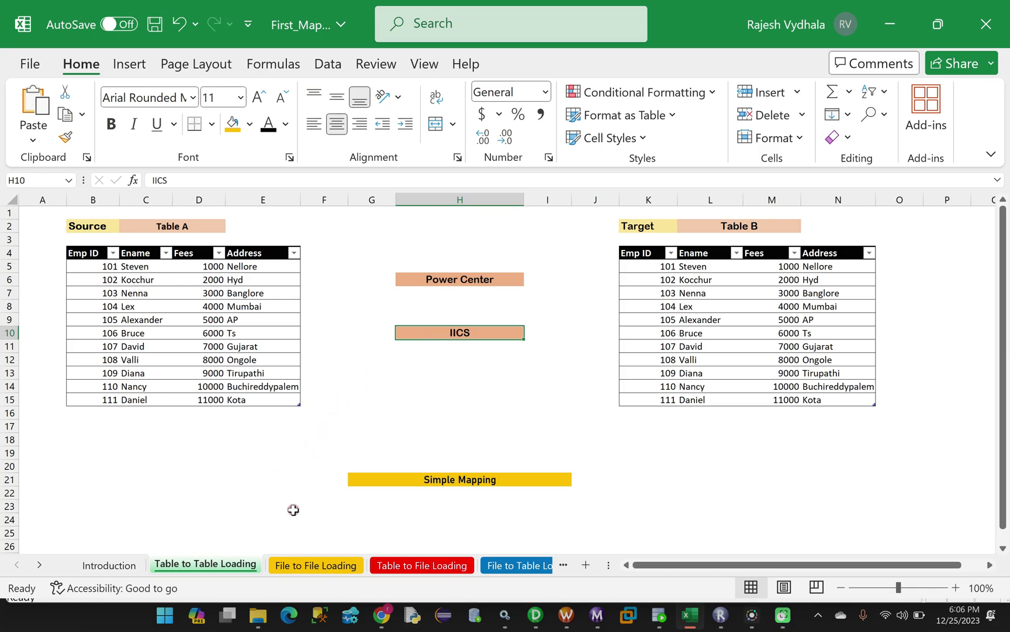
click(311, 565)
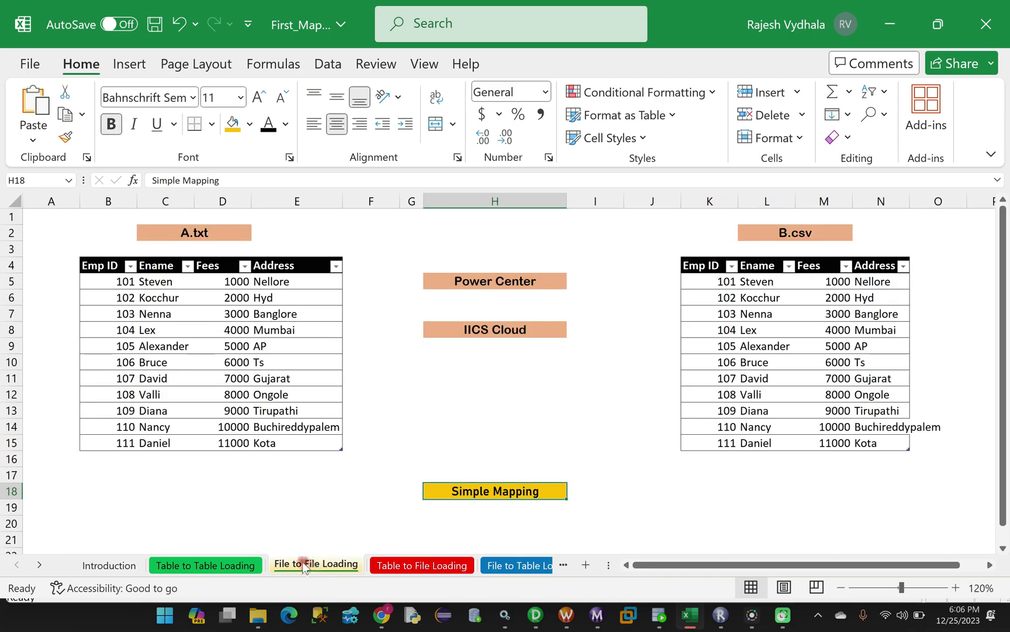